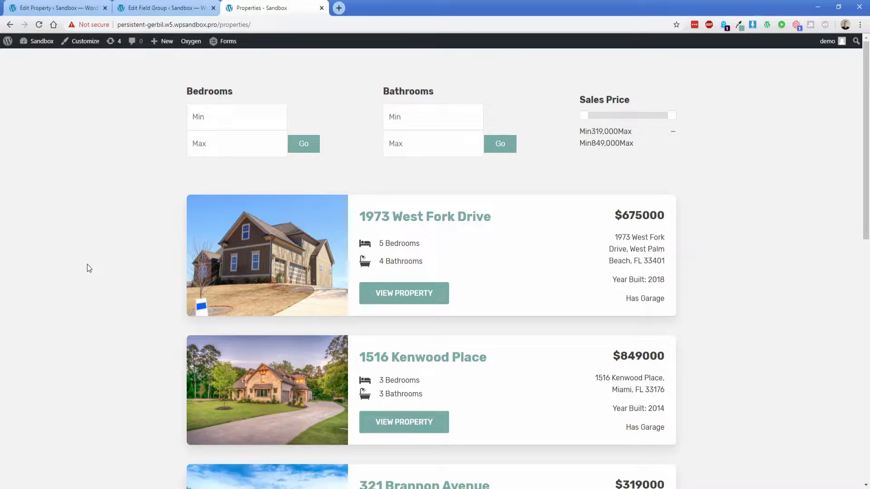
Filter the property listings to Bedrooms Min 4, review the results, then bring up the Property fields group editor
left_click(211, 116)
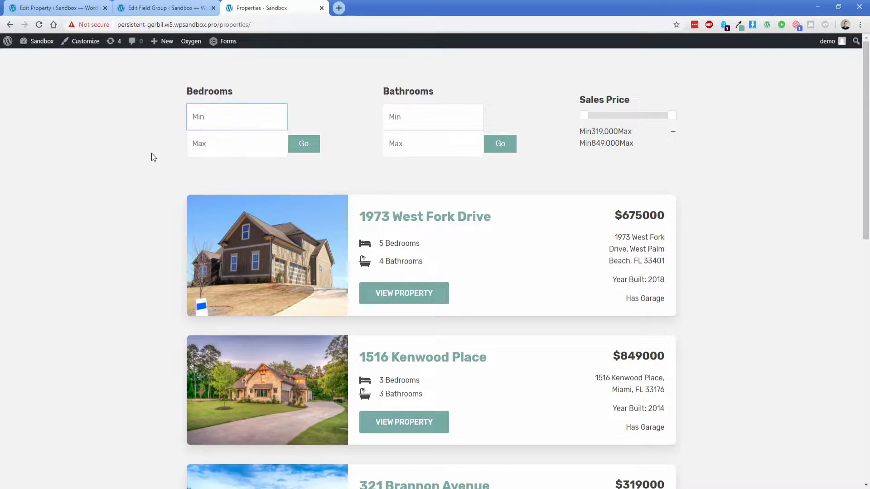
type("4")
left_click(303, 144)
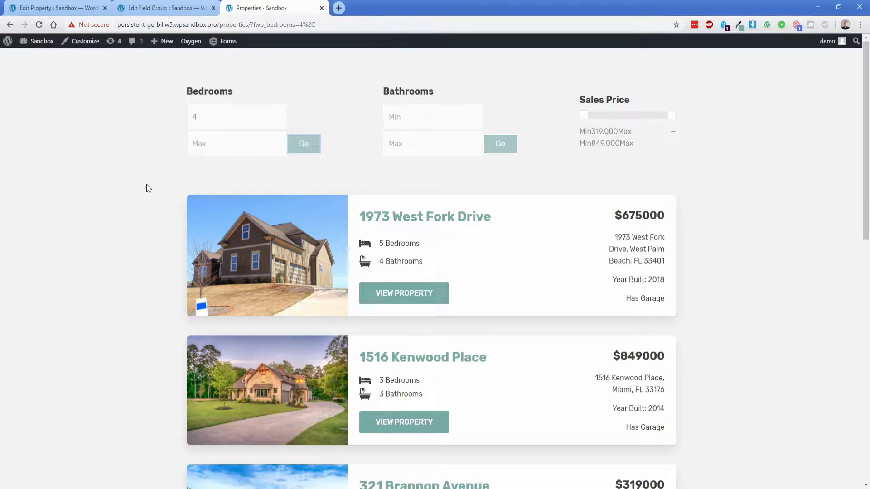
scroll(106, 278, "down", 3)
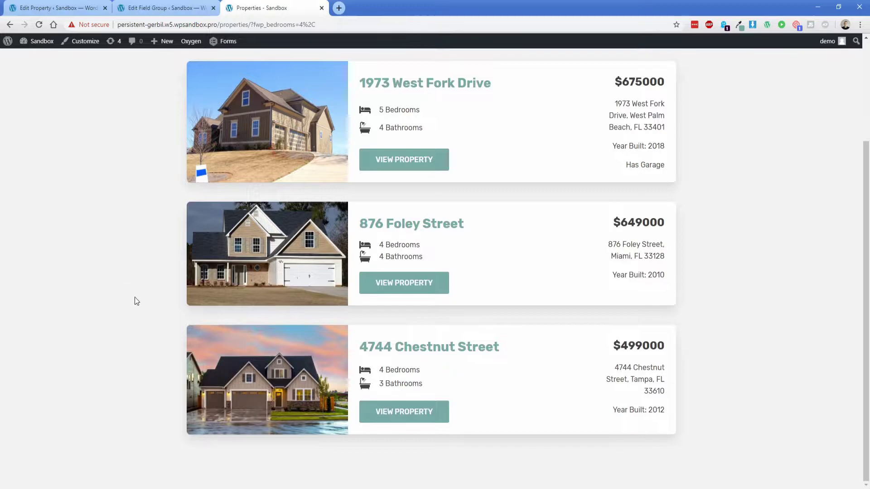
scroll(134, 310, "up", 3)
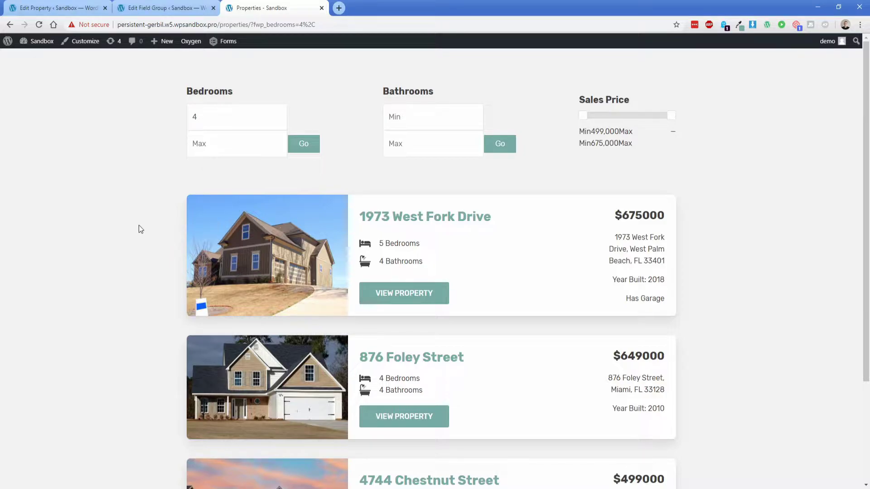
left_click(138, 9)
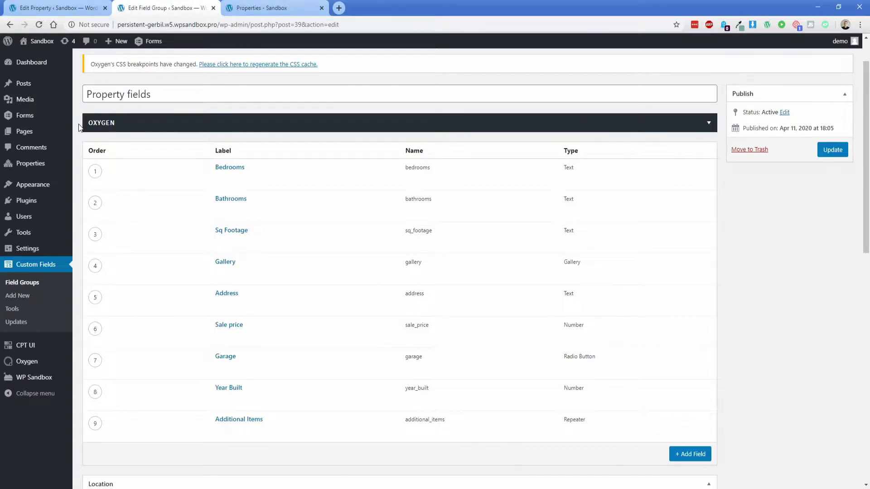
On the 1973 West Fork Drive edit page, add two blank feature rows under Hilltop, then return to Properties - Sandbox
left_click(66, 11)
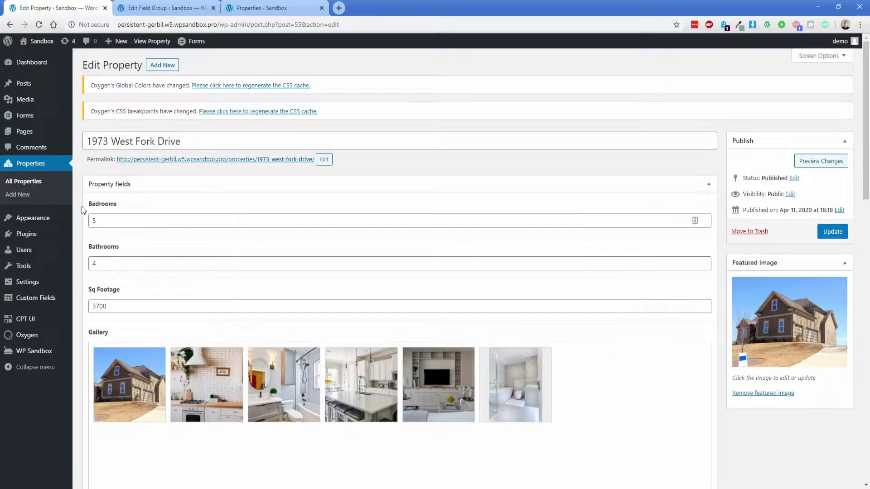
triple_click(202, 141)
left_click(202, 141)
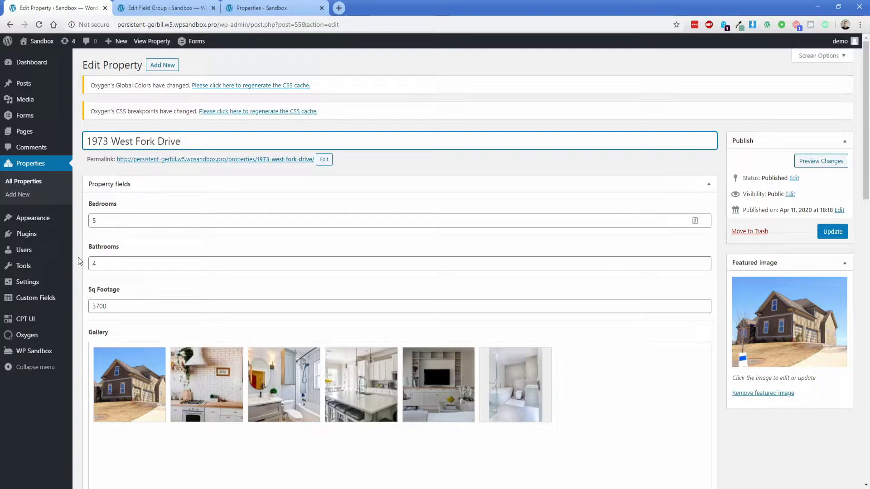
scroll(78, 257, "down", 4)
scroll(78, 258, "down", 4)
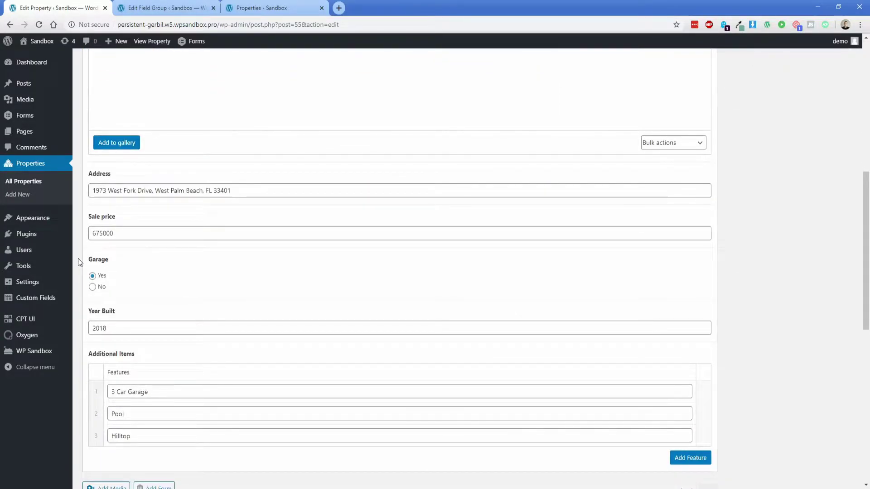
scroll(78, 262, "down", 2)
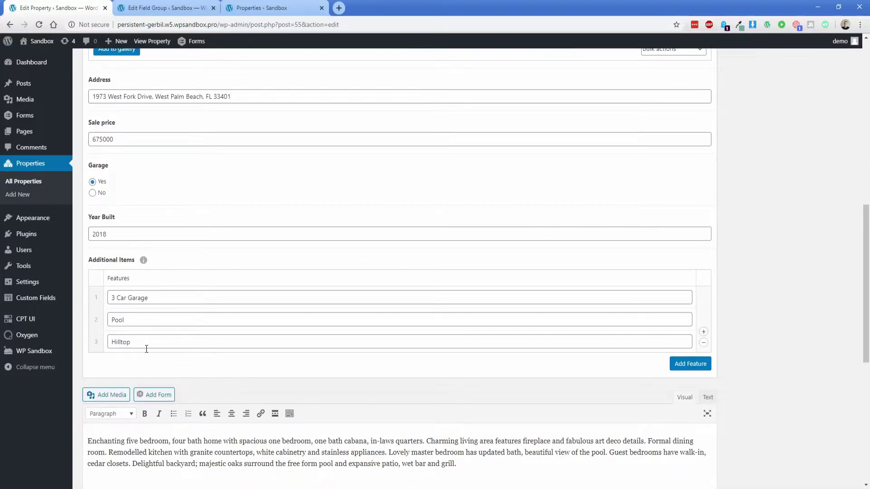
left_click(689, 364)
left_click(690, 386)
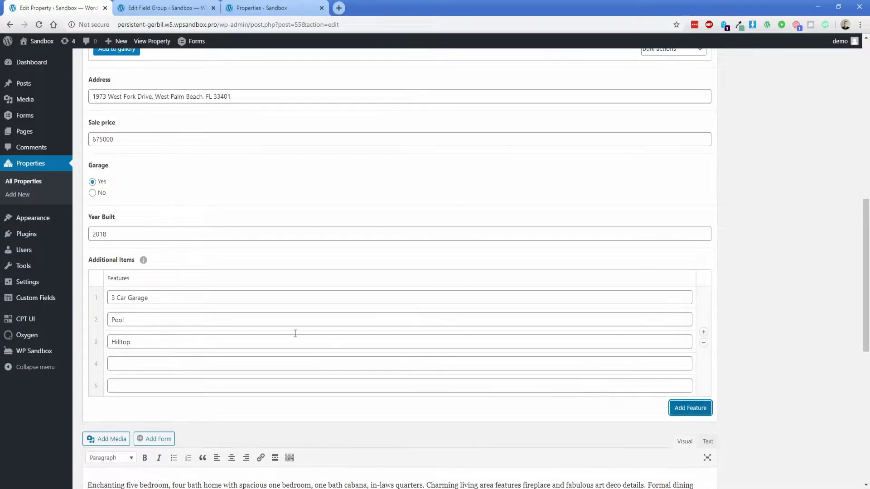
scroll(311, 339, "down", 4)
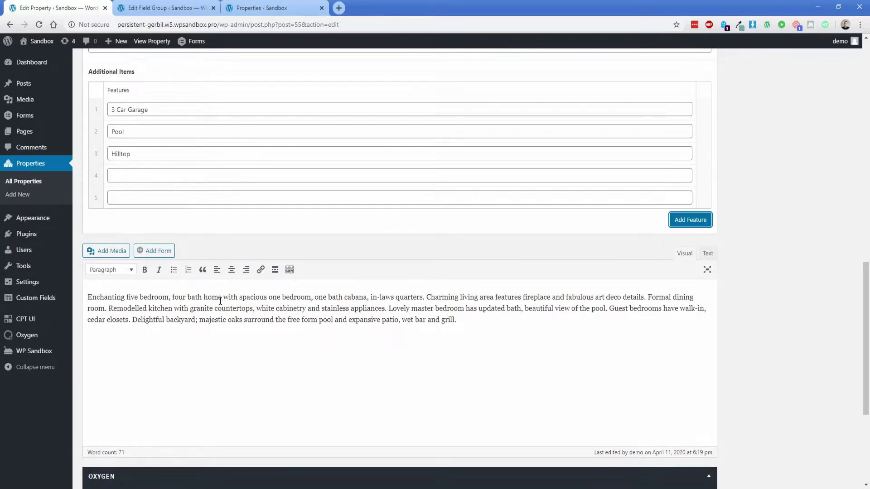
scroll(795, 267, "up", 14)
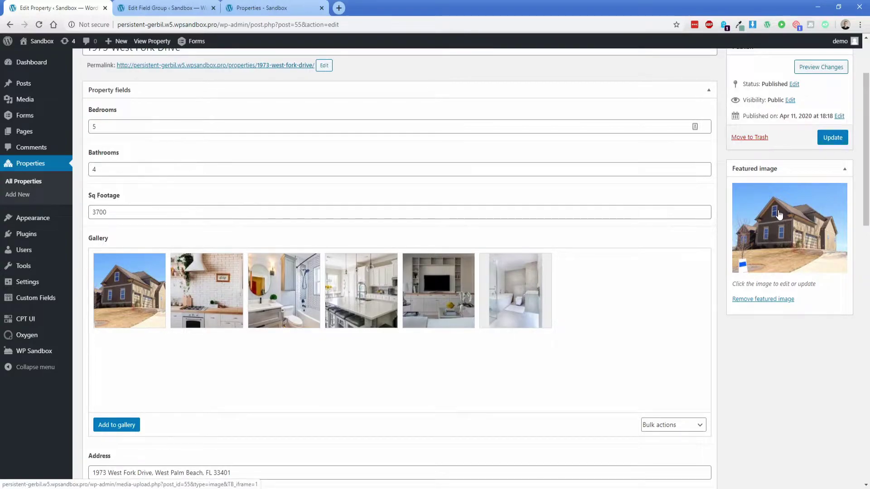
left_click(262, 8)
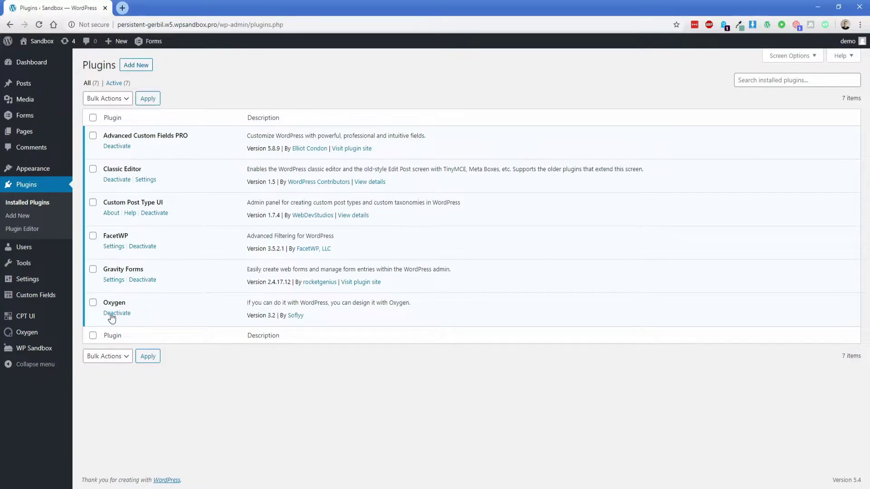
In CPT UI, add a post type with slug 'properties', plural label 'Properties' and singular 'Property'
mouse_move(36, 319)
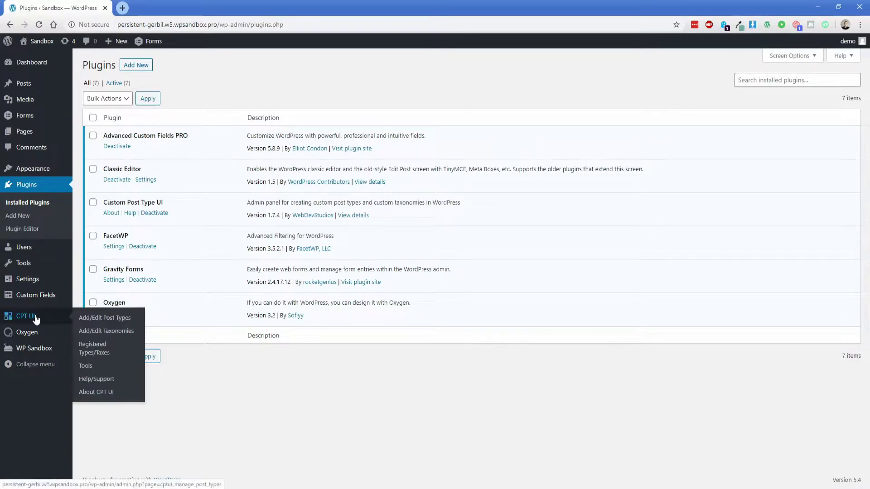
left_click(98, 320)
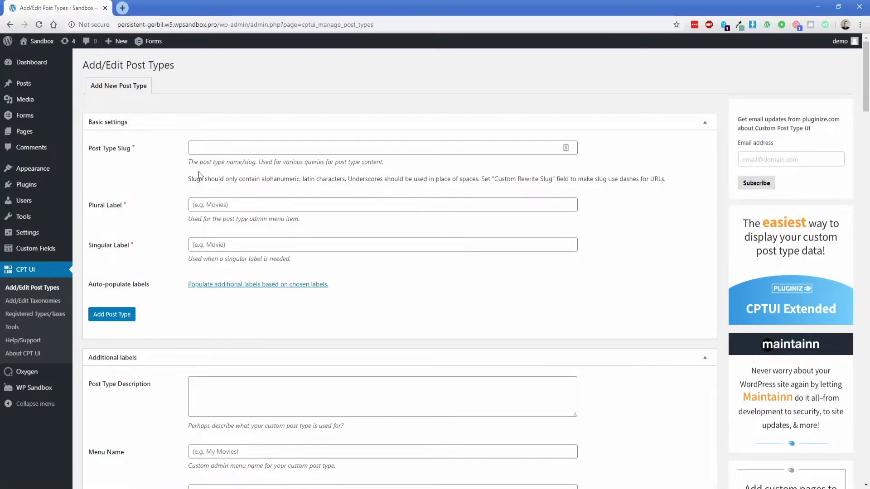
type("properties")
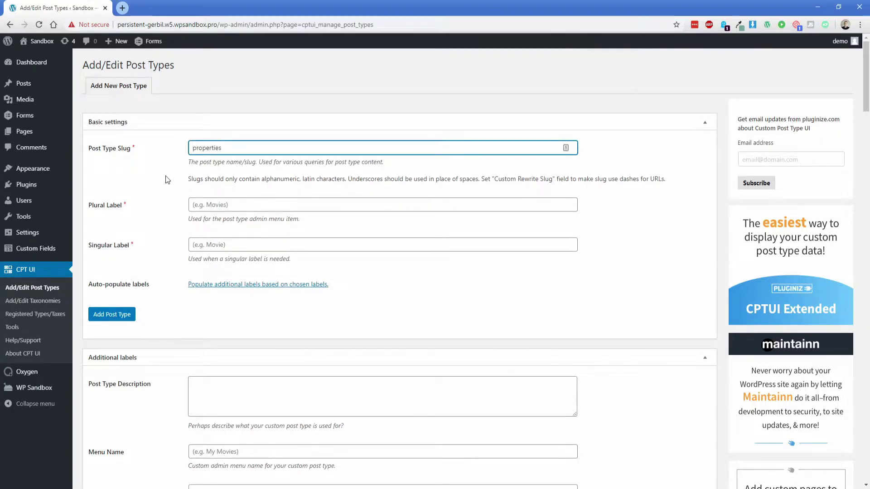
key("Tab")
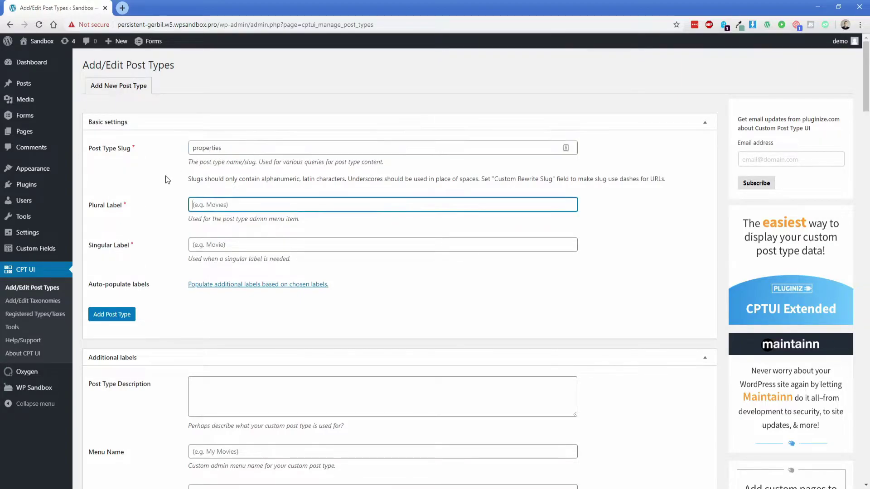
type("Properties")
key("Tab")
type("Proper")
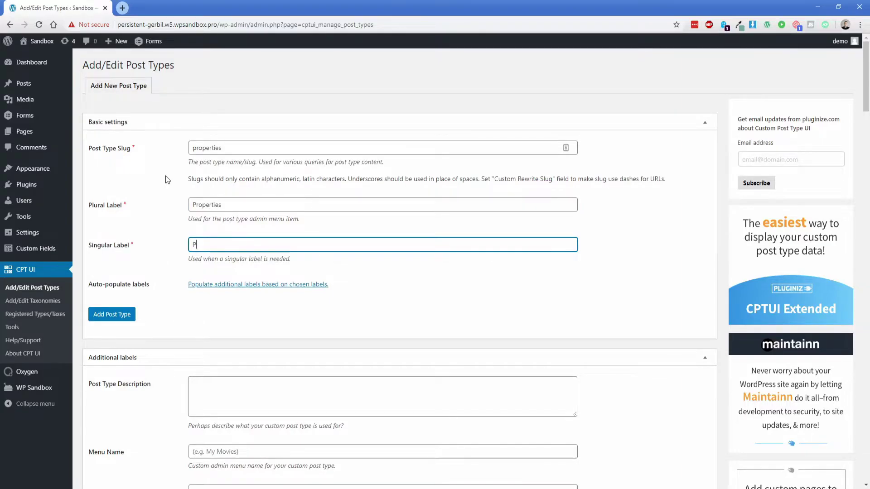
type("ty")
left_click(114, 316)
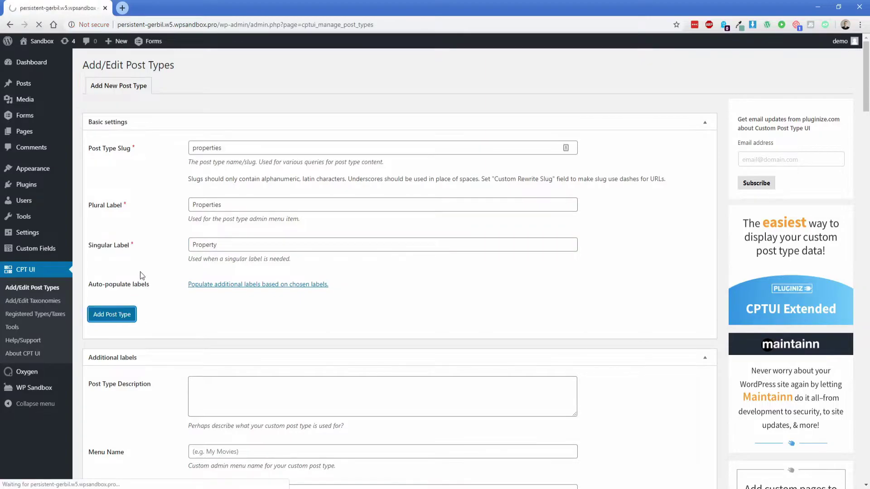
Select the Properties post type under CPT UI's Edit Post Types
left_click(180, 119)
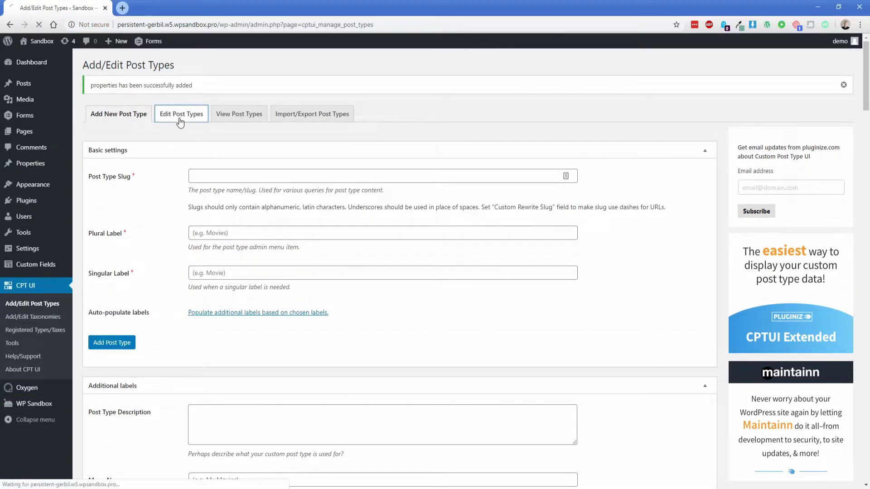
left_click(136, 109)
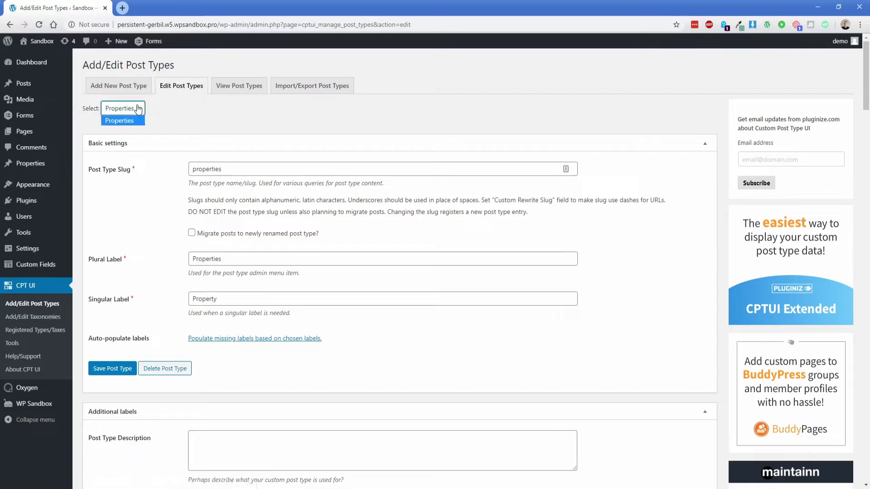
left_click(175, 124)
Set Has Archive to True and scroll down to the Menu Icon setting
key("ctrl+f")
type("has ar")
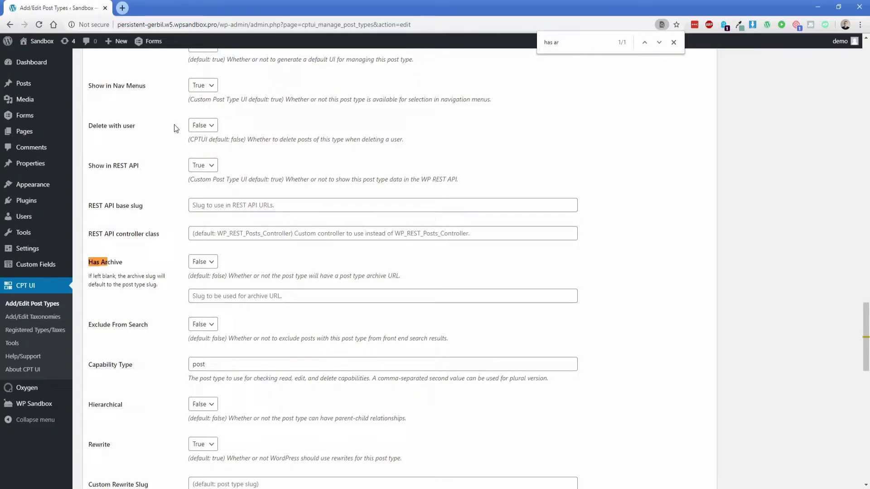
left_click(210, 263)
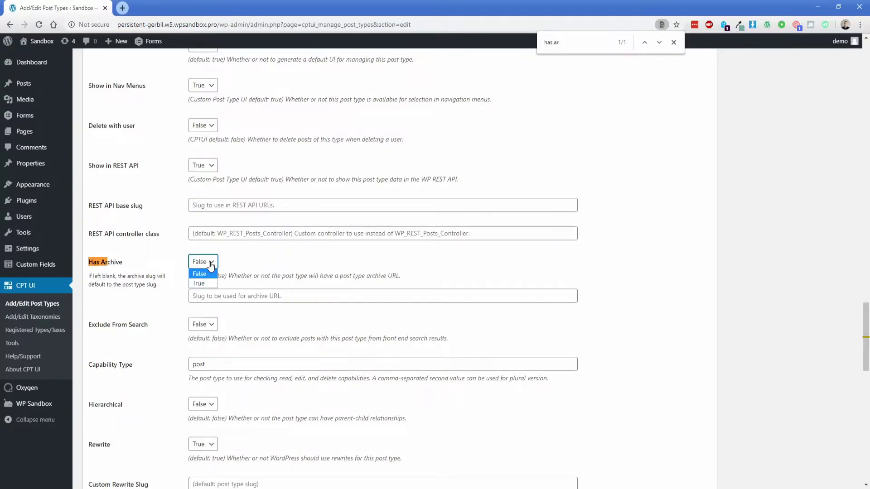
left_click(204, 284)
mouse_move(63, 388)
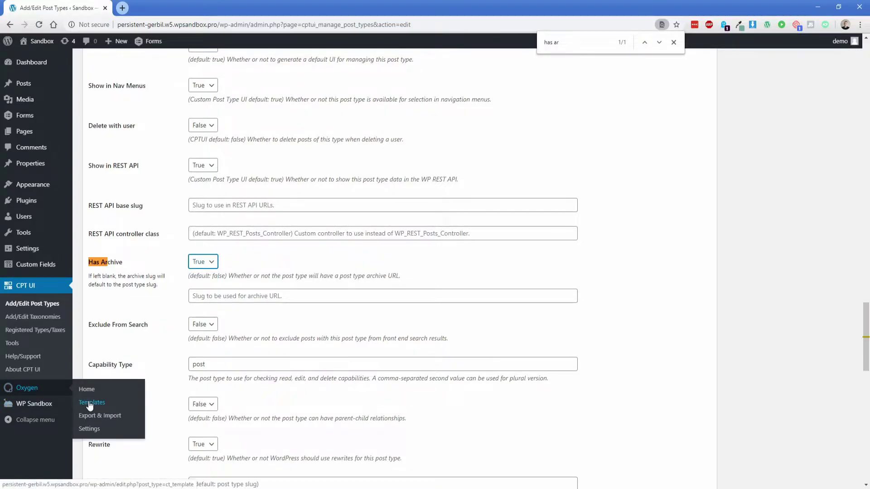
left_click(182, 273)
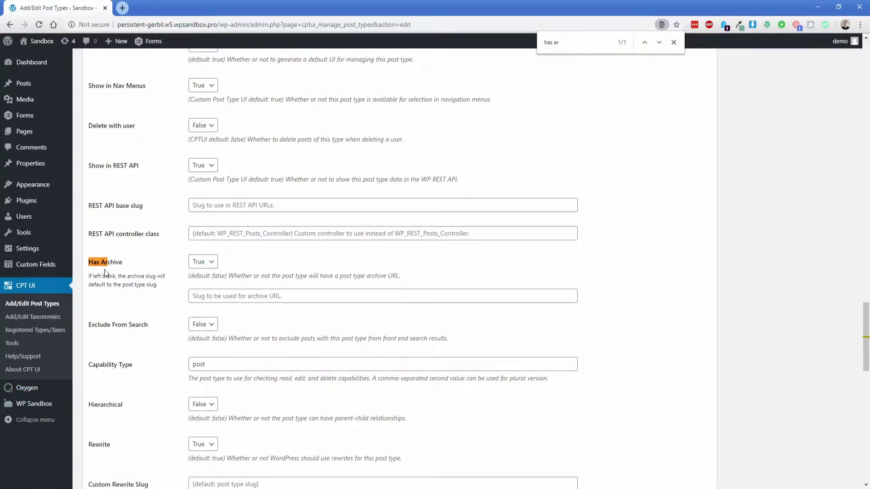
left_click(191, 266)
left_click(198, 277)
scroll(177, 290, "down", 10)
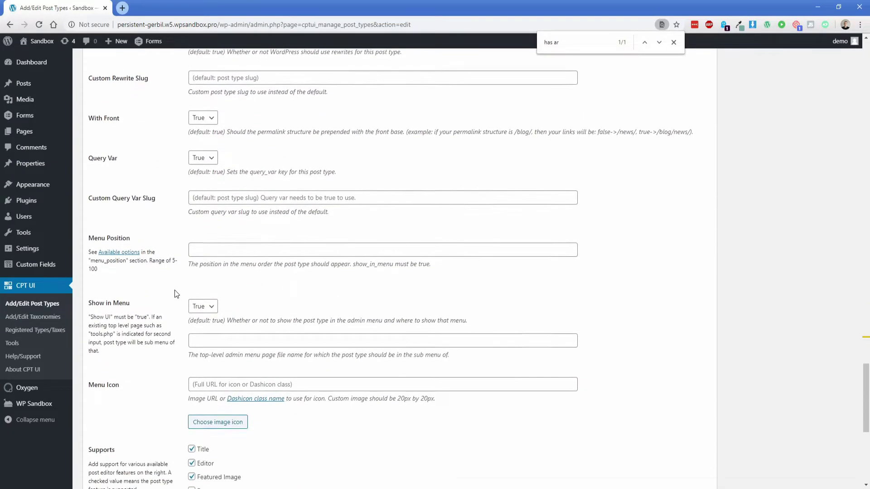
scroll(175, 292, "down", 1)
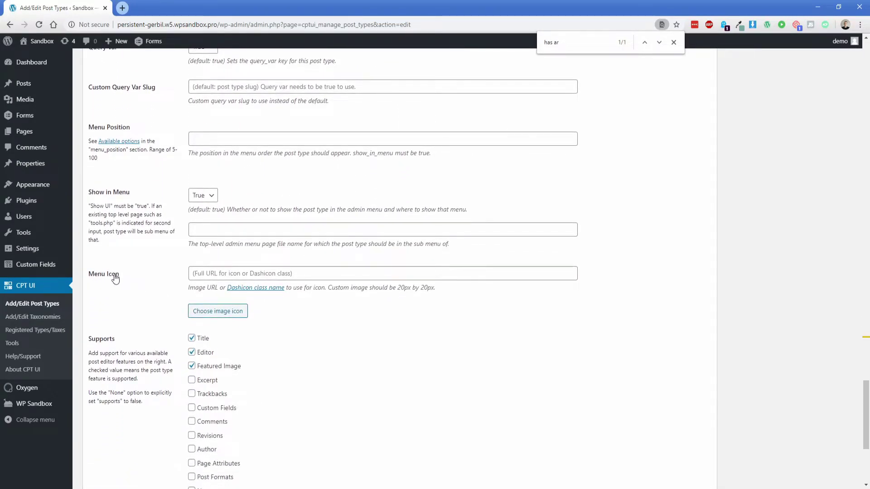
mouse_move(11, 170)
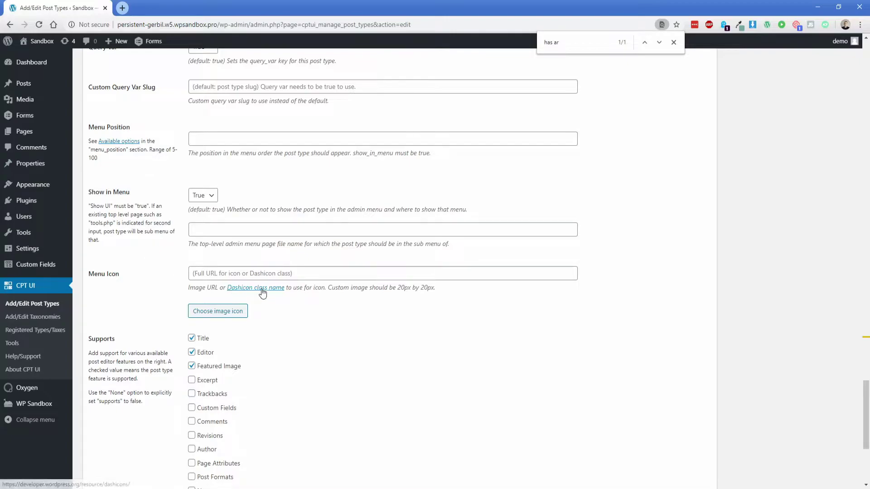
Copy the multisite icon's class name dashicons-admin-multisite from the Dashicons reference page
left_click(262, 290)
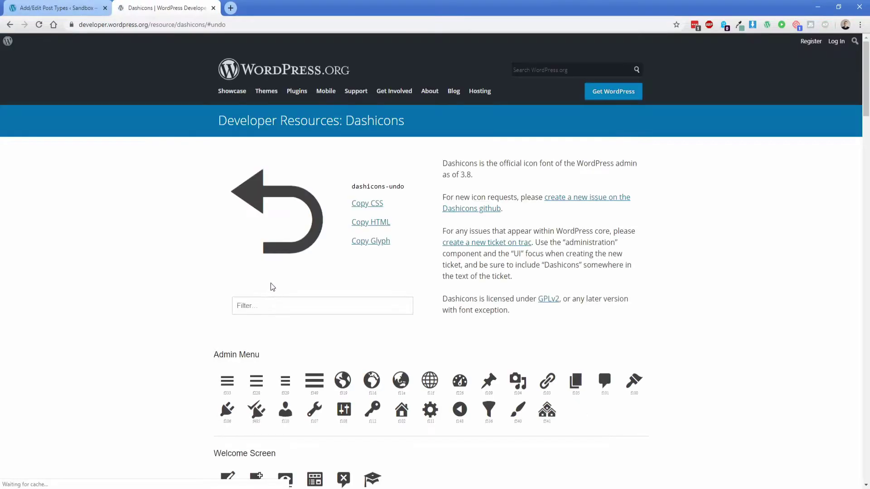
scroll(208, 292, "down", 2)
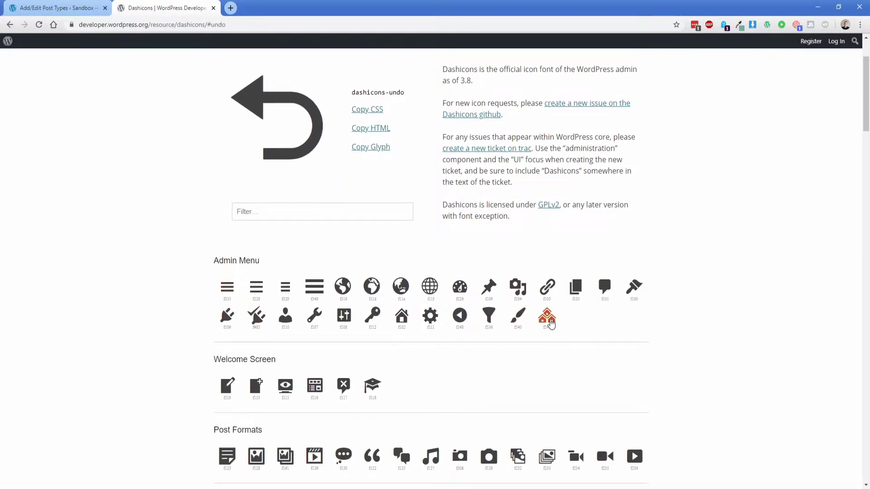
left_click(550, 320)
left_click_drag(352, 74, 386, 85)
scroll(421, 115, "up", 1)
left_click(412, 158)
double_click(370, 121)
triple_click(369, 121)
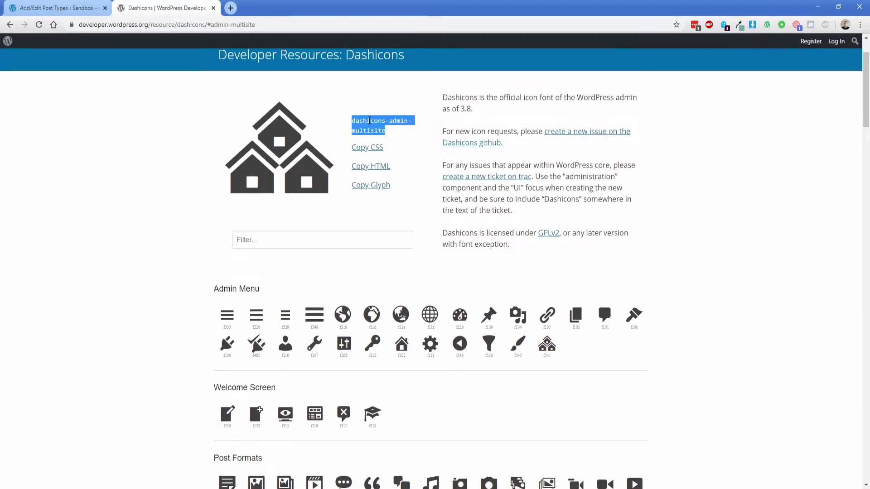
key("ctrl+c")
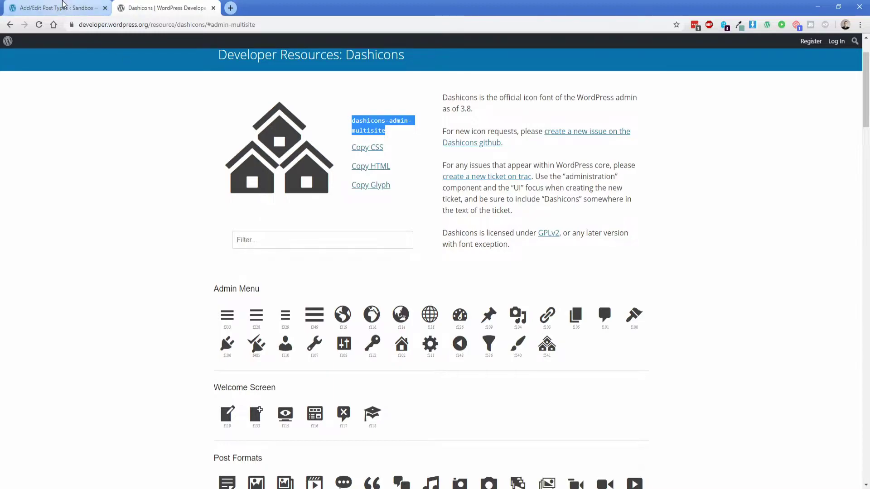
Paste dashicons-admin-multisite into the Properties post type's Menu Icon field
left_click(57, 8)
left_click(193, 274)
key("ctrl+v")
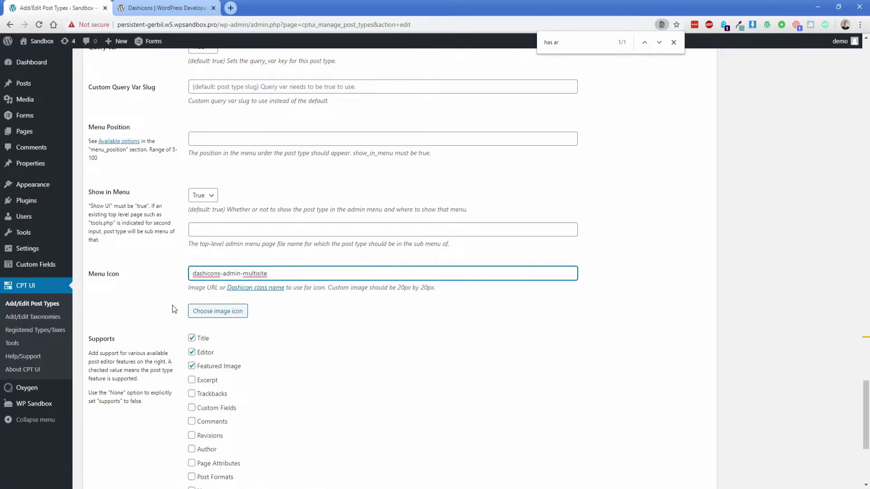
Save the Properties post type and confirm the 'successfully updated' notice
scroll(172, 306, "down", 5)
left_click(109, 446)
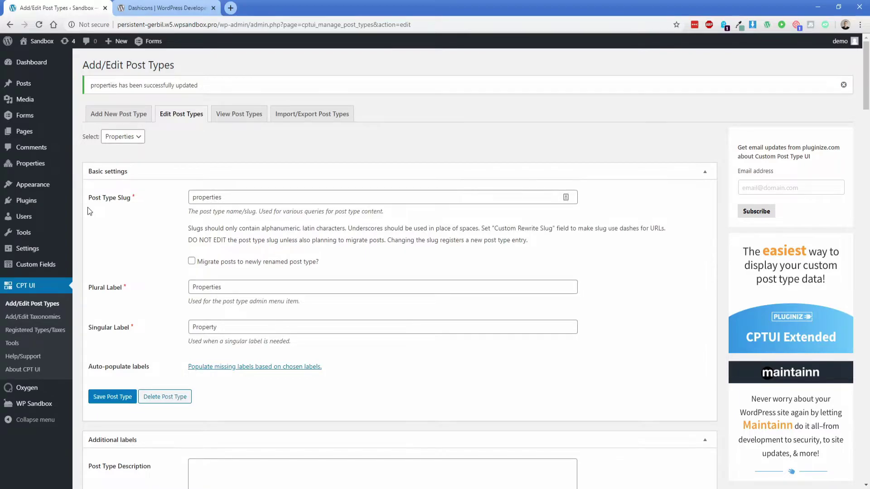
mouse_move(39, 174)
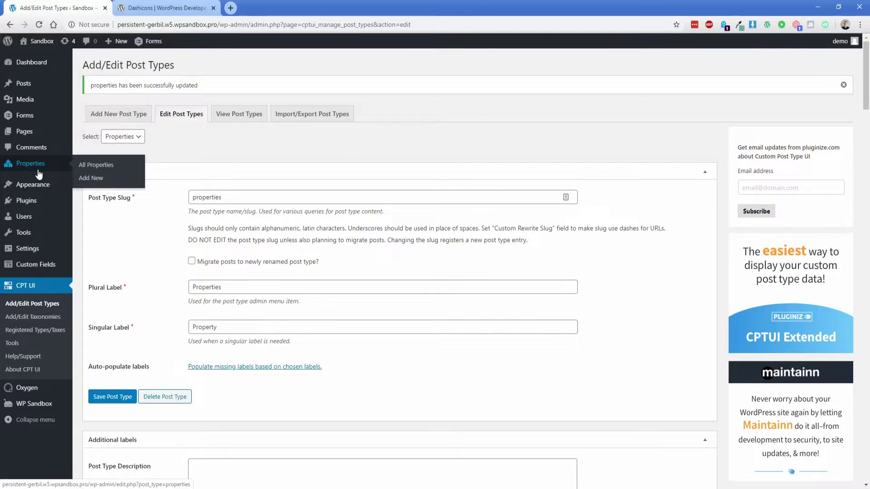
Start a new field group titled 'Property fields' with the rule Post Type is equal to Property
mouse_move(36, 267)
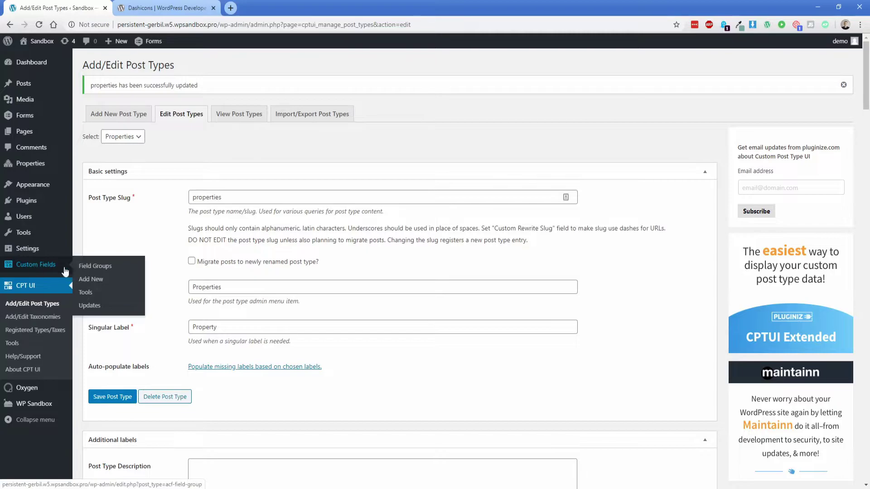
left_click(90, 280)
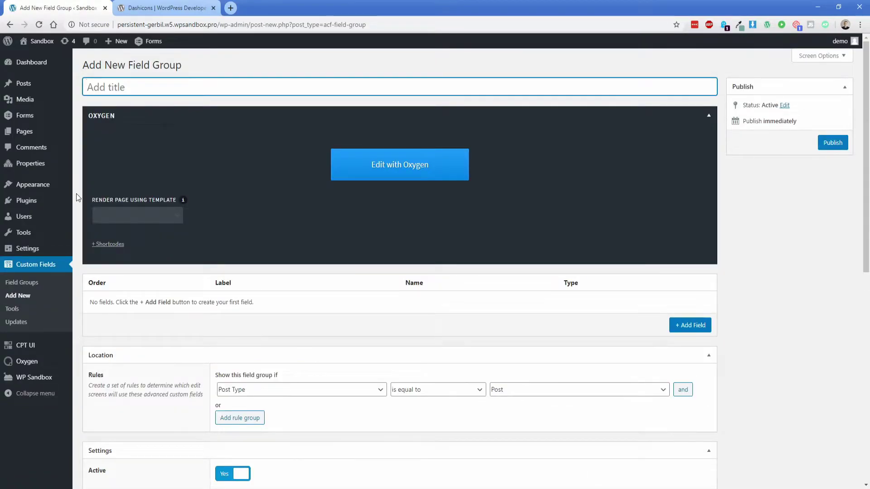
type("Property fields")
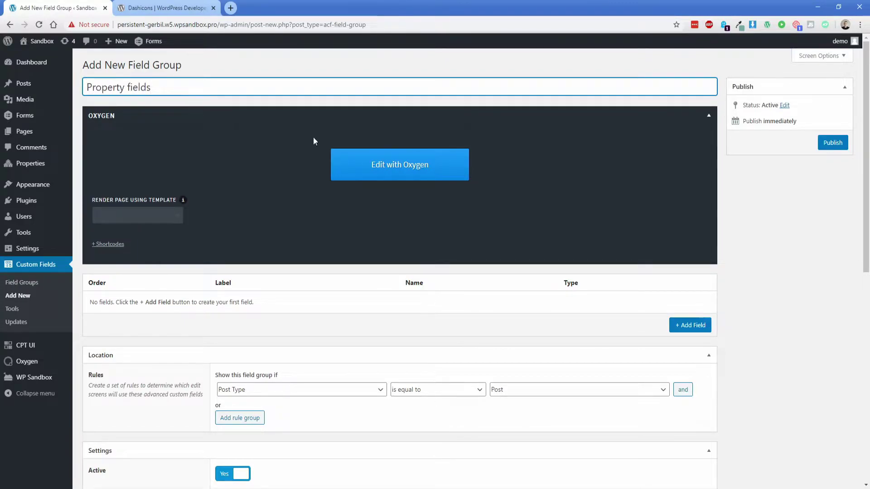
left_click(709, 116)
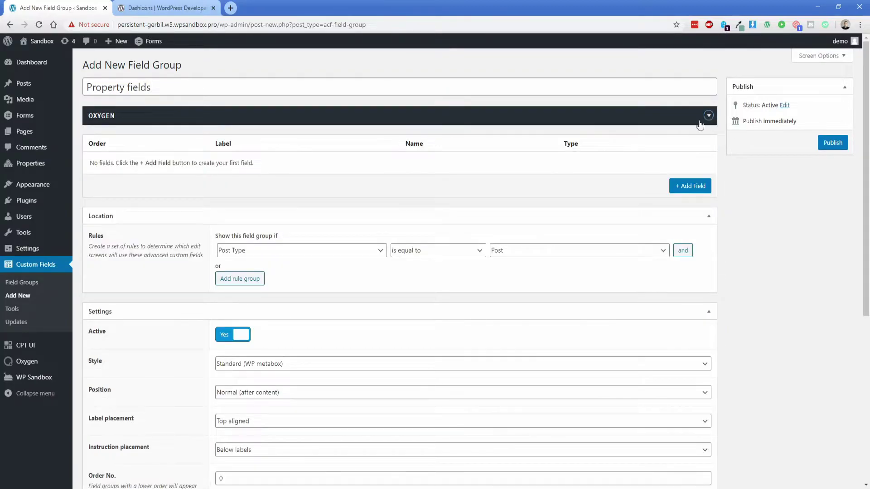
left_click(498, 251)
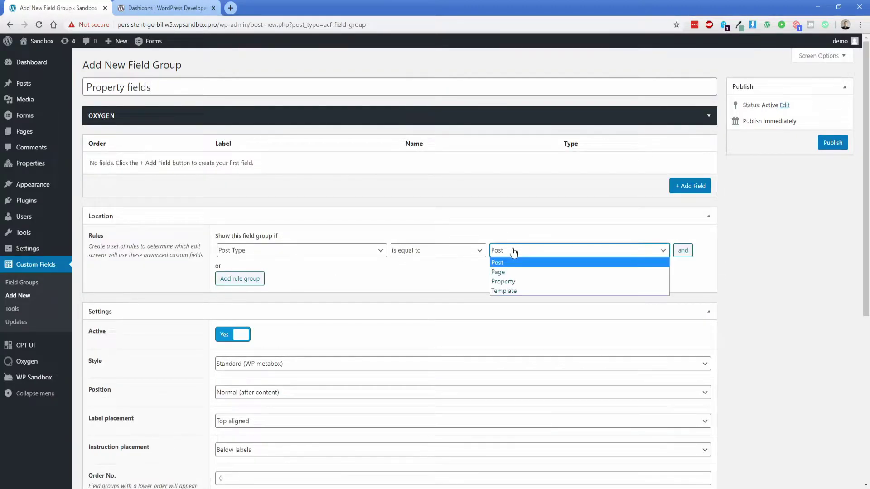
left_click(511, 282)
Set the group's Position to High (after title) and add its first field
scroll(502, 278, "down", 1)
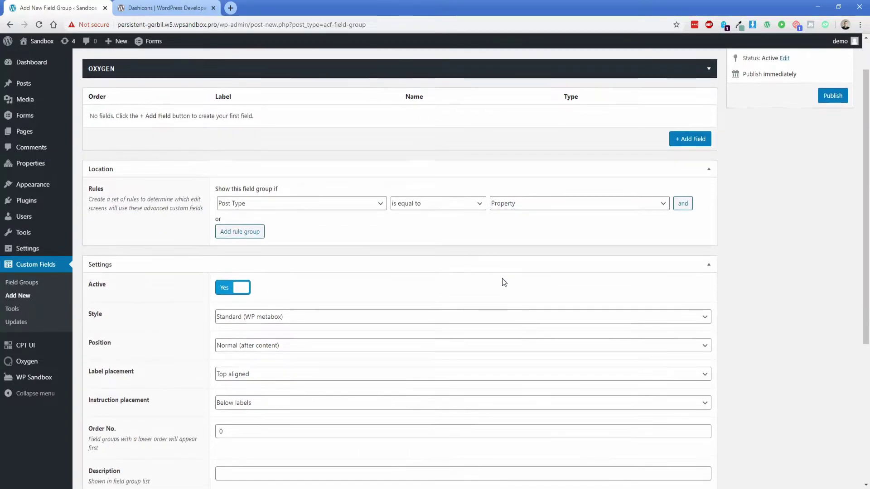
scroll(503, 281, "down", 1)
left_click(232, 300)
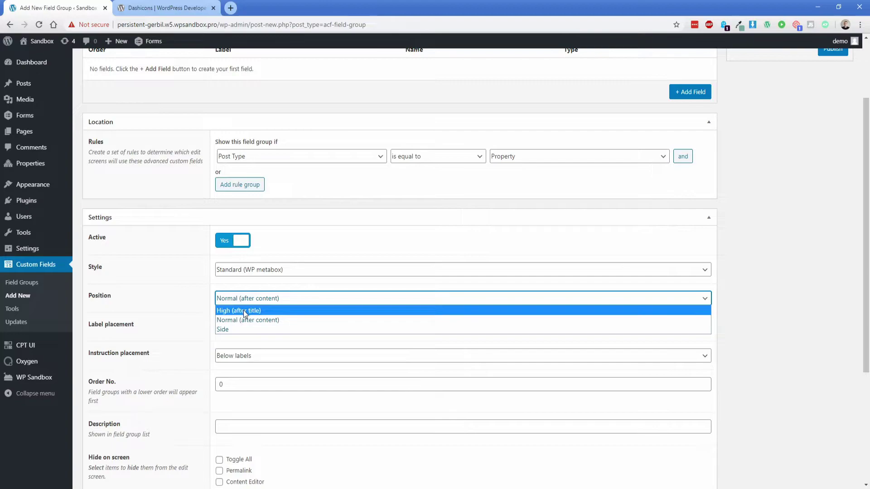
left_click(243, 311)
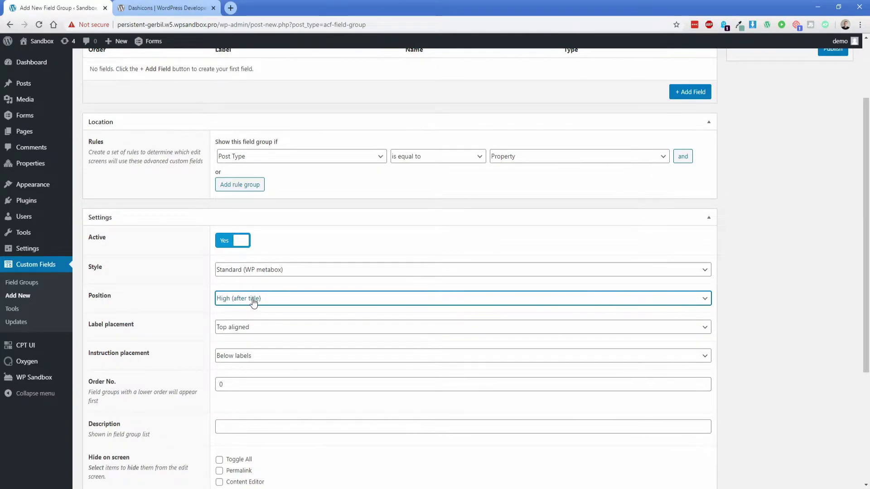
left_click(254, 302)
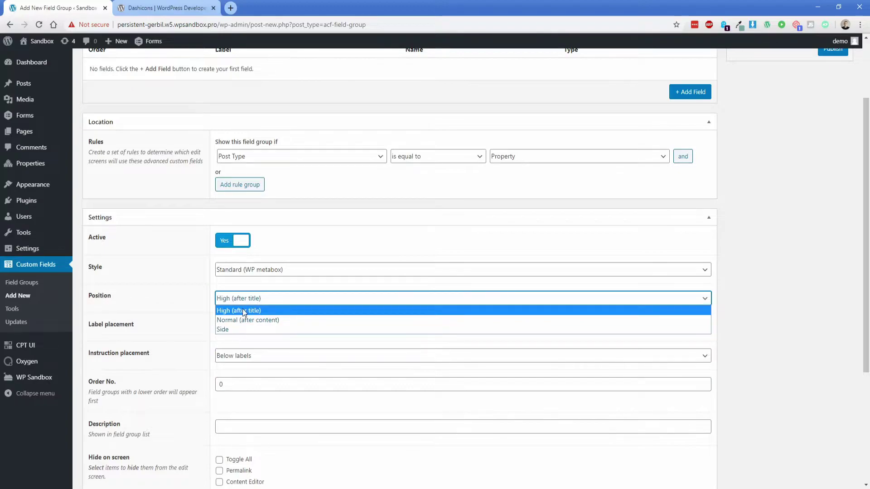
left_click(241, 312)
scroll(142, 233, "up", 2)
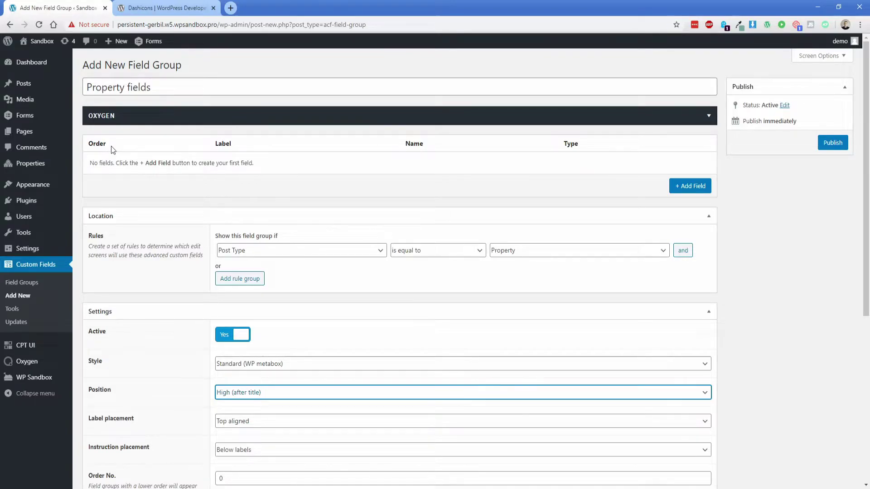
left_click(687, 188)
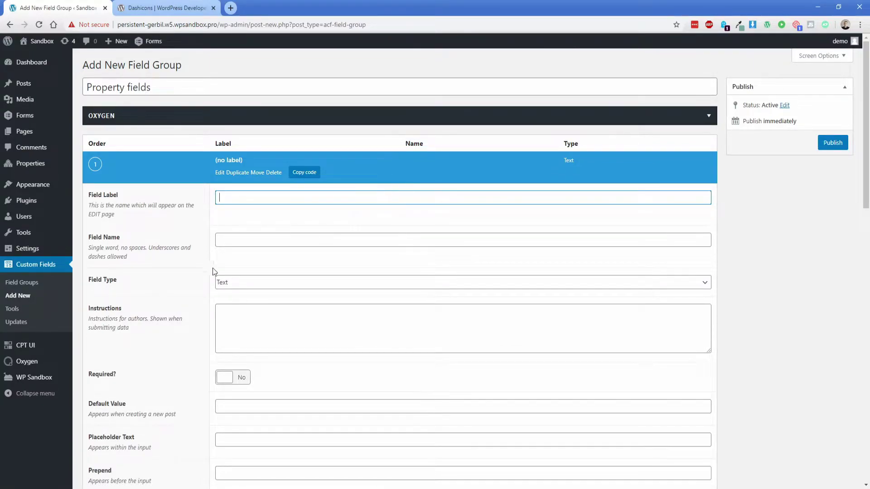
Add three Text fields labelled Bedrooms, Bathrooms and Sq Footage
left_click(243, 289)
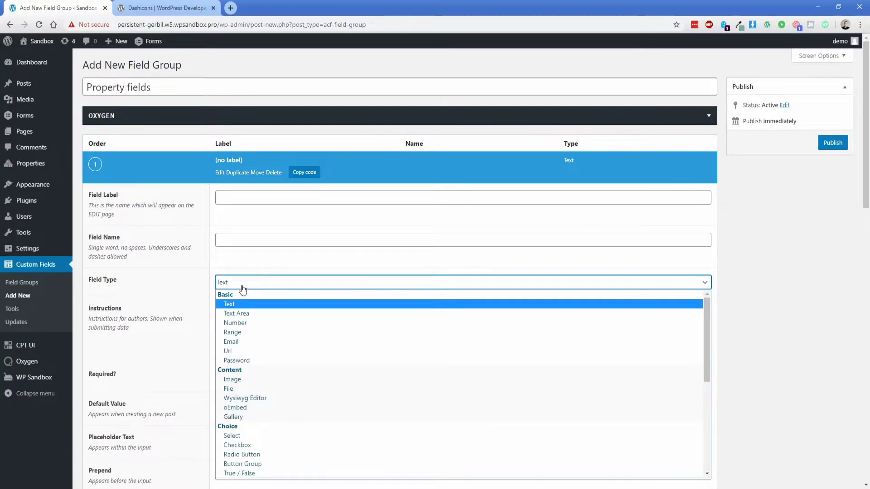
left_click(243, 289)
left_click(234, 196)
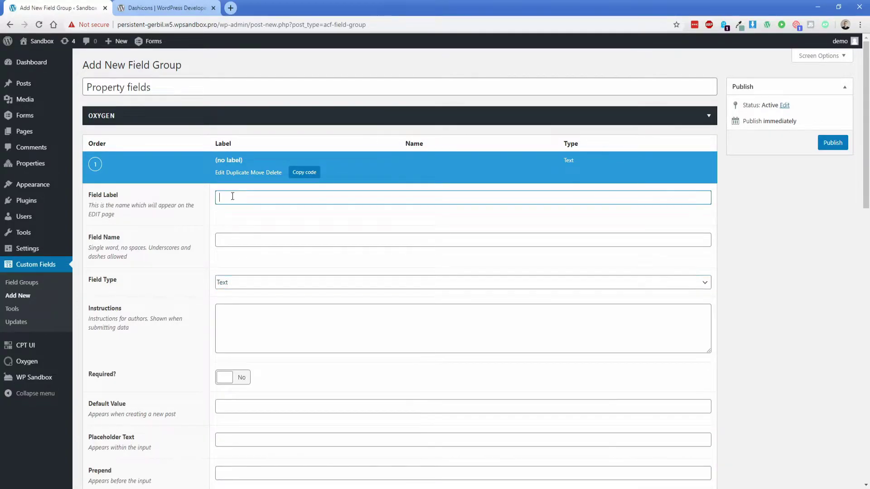
type("Bedrooms")
key("Tab")
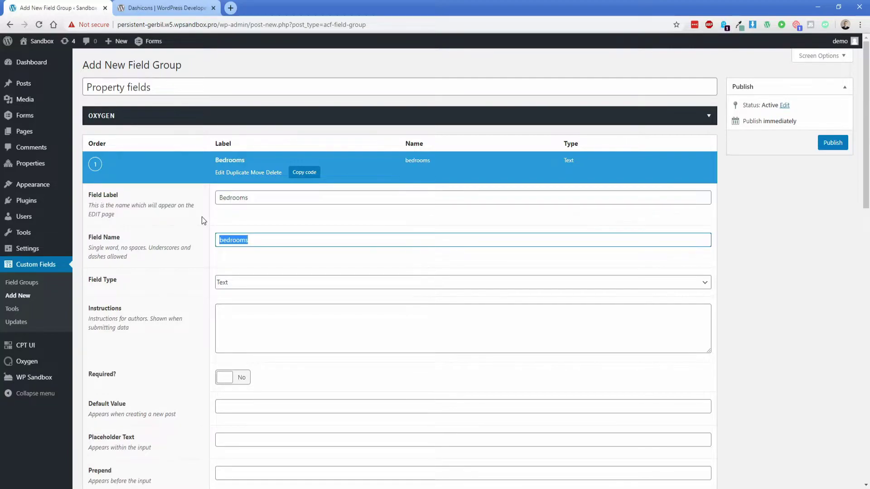
left_click(219, 173)
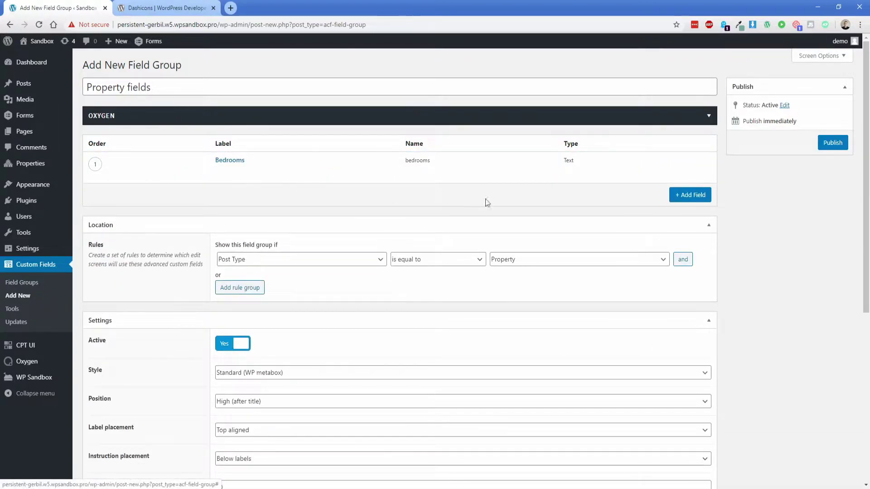
left_click(690, 195)
type("Bathrooms")
left_click(222, 216)
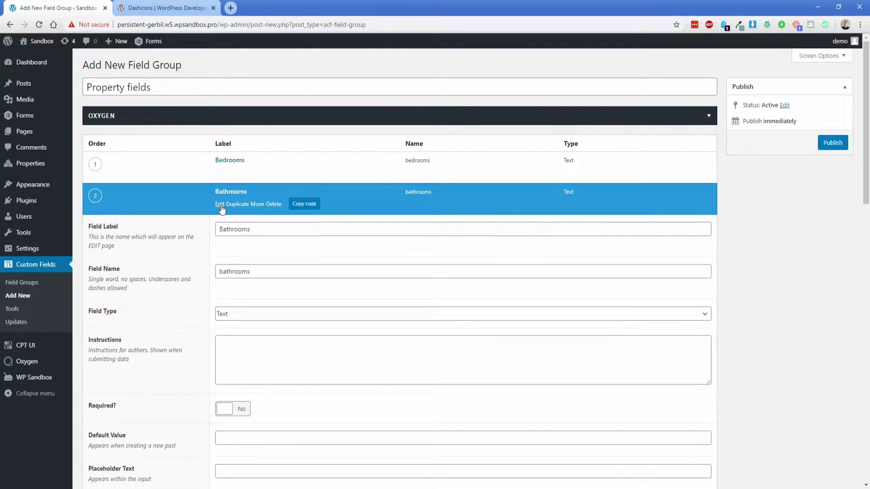
left_click(220, 205)
left_click(689, 225)
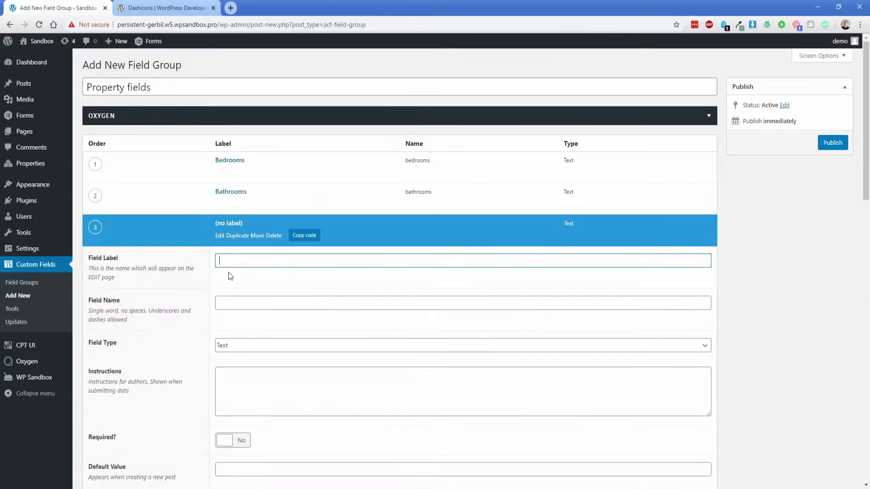
type("Sq Footage")
key("Tab")
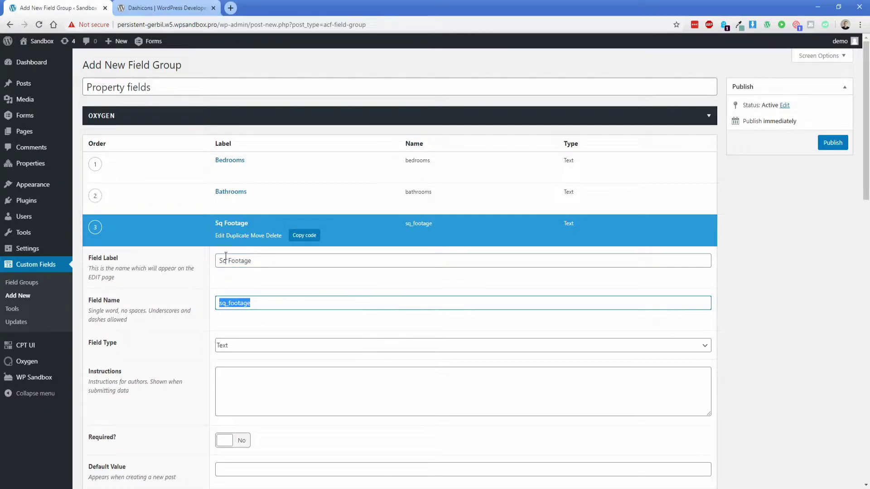
left_click(220, 236)
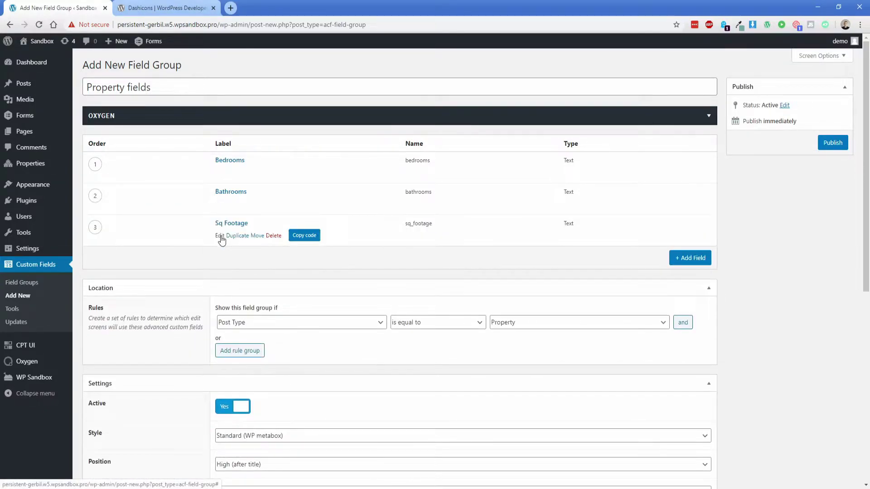
Add a fourth field labelled Gallery with Field Type Gallery
left_click(679, 261)
type("Gal")
type("lery")
scroll(453, 272, "down", 2)
left_click(230, 284)
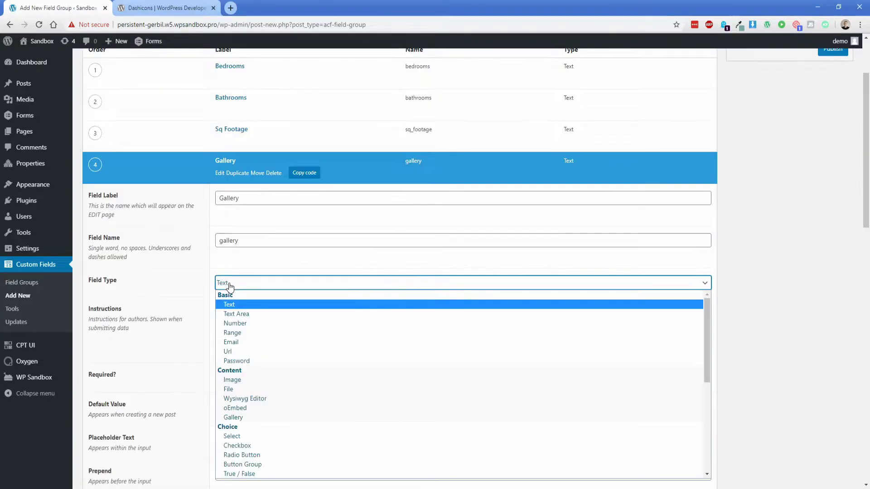
left_click(242, 417)
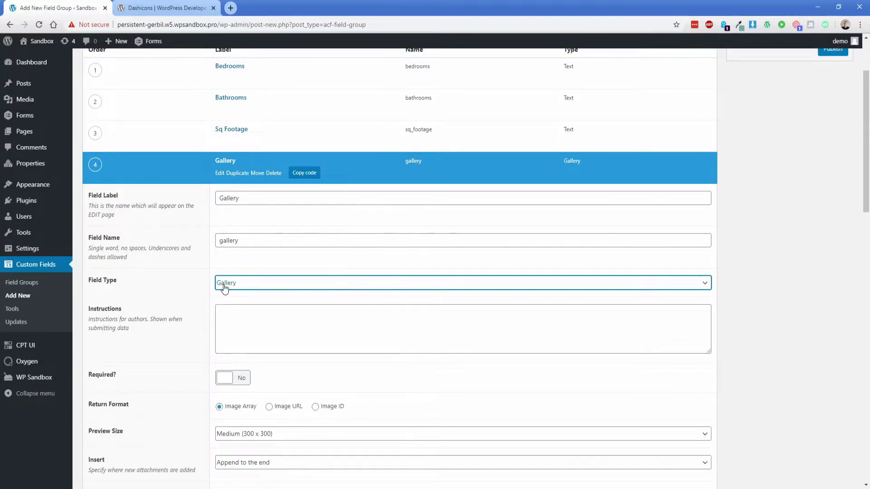
left_click(208, 287)
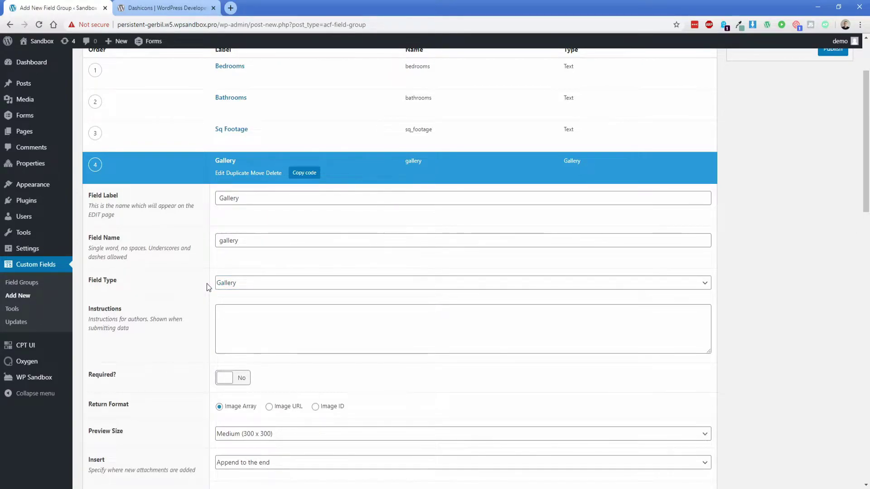
left_click(219, 174)
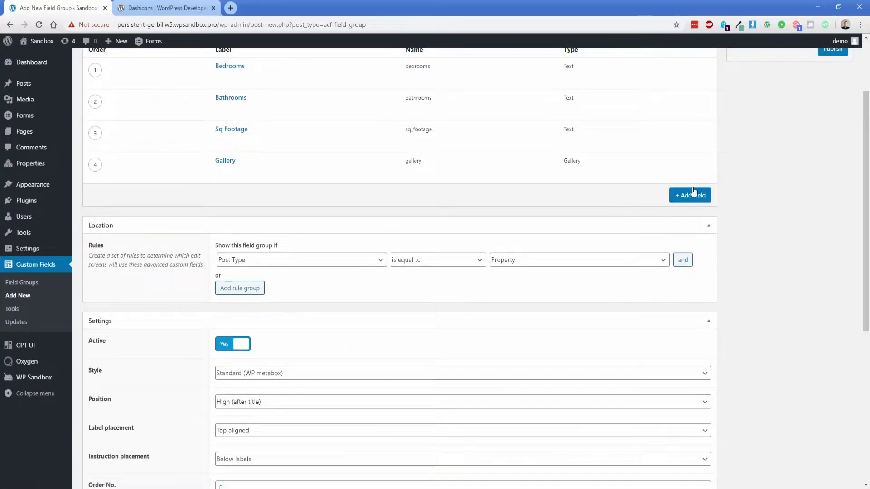
Add an Address text field to the group
left_click(685, 193)
type("Address")
key("Tab")
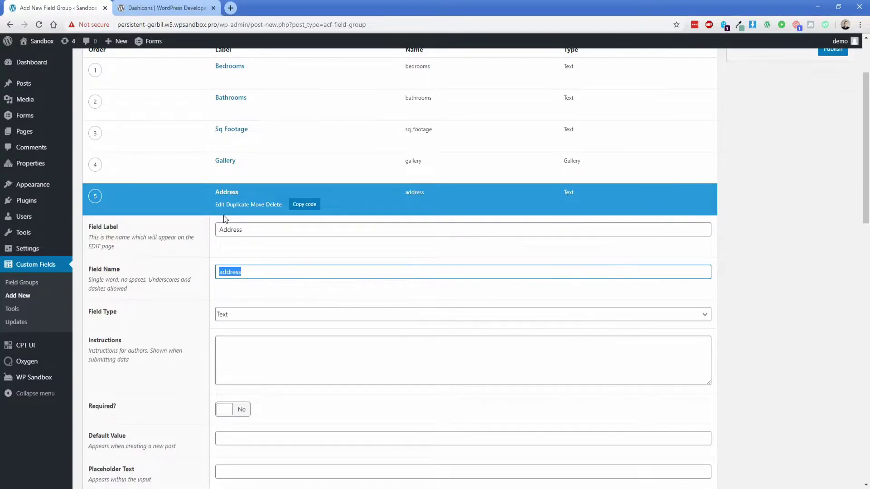
left_click(220, 204)
Add a 'Sale price' field with Field Type Number
left_click(688, 226)
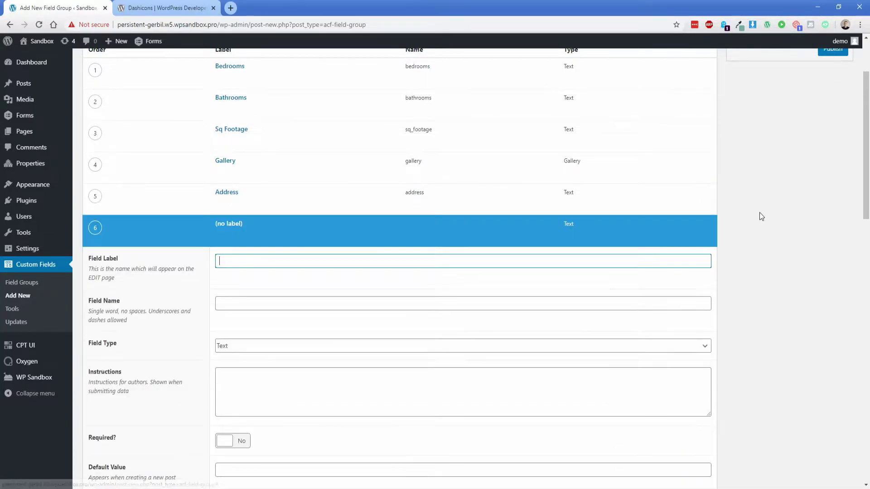
type("Sale price")
key("Tab")
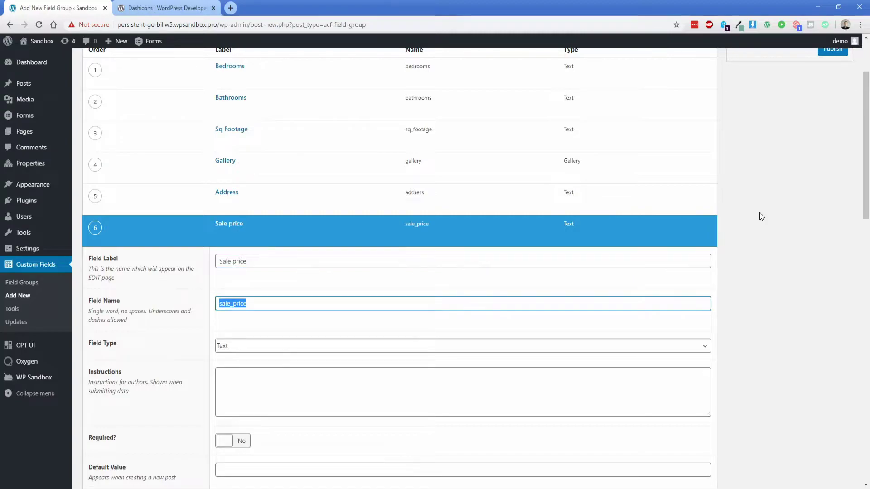
left_click(240, 350)
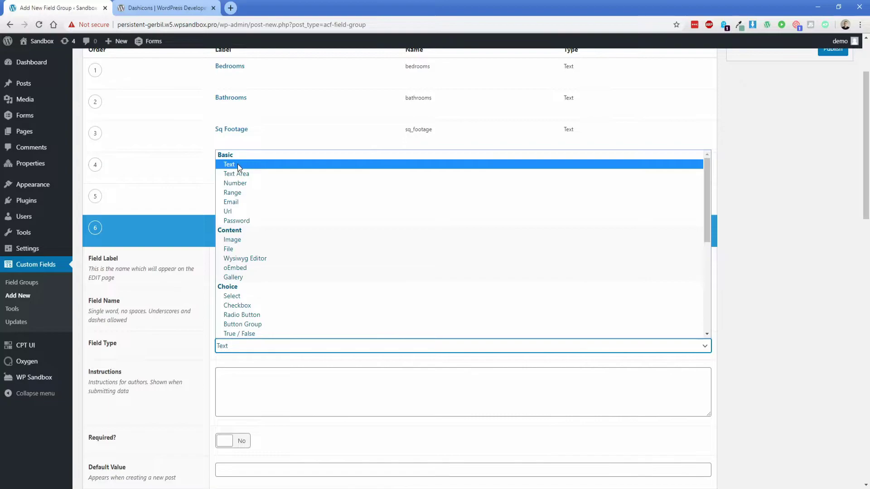
left_click(233, 185)
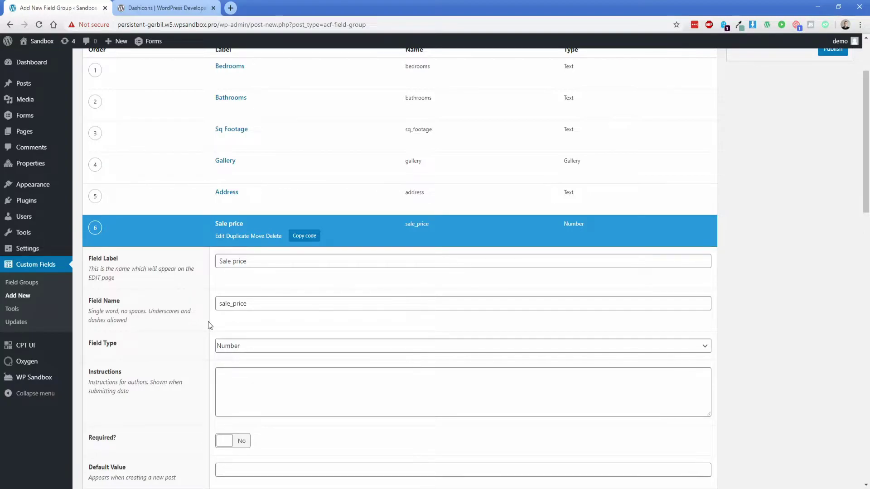
scroll(210, 326, "down", 1)
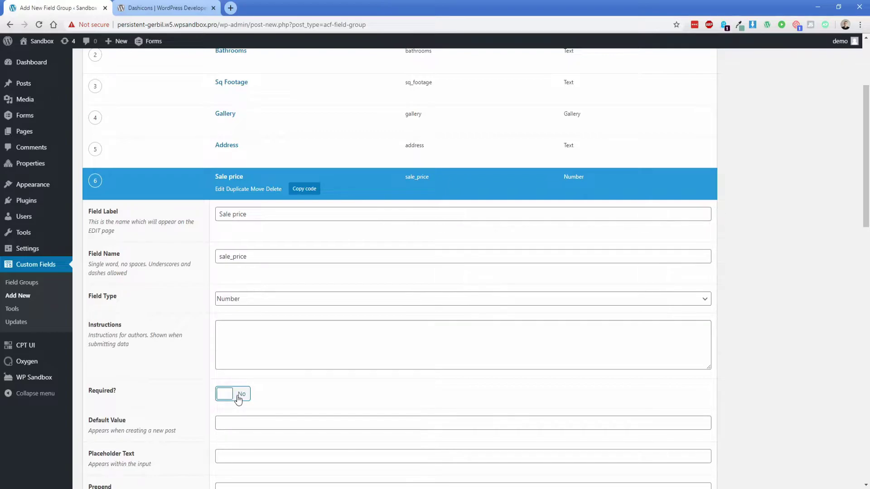
Add a Garage field with Field Type Radio Button
left_click(221, 192)
left_click(686, 217)
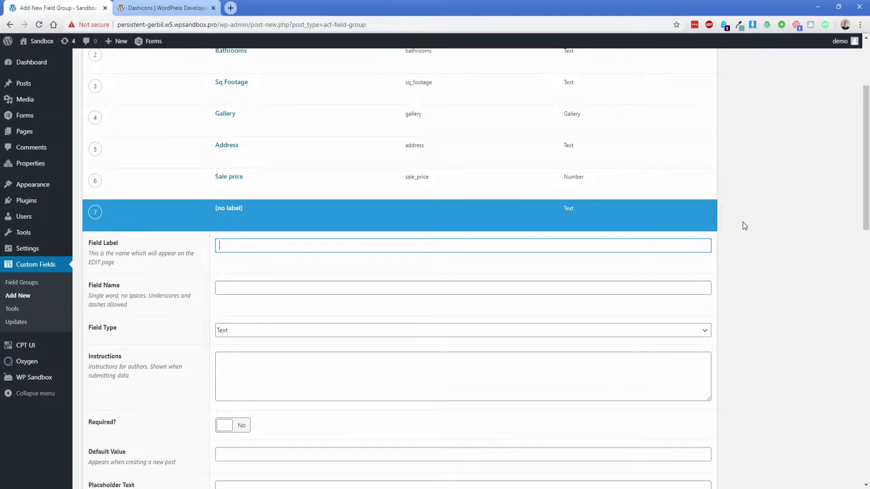
type("Grage")
key("BackSpace")
key("BackSpace")
key("BackSpace")
key("BackSpace")
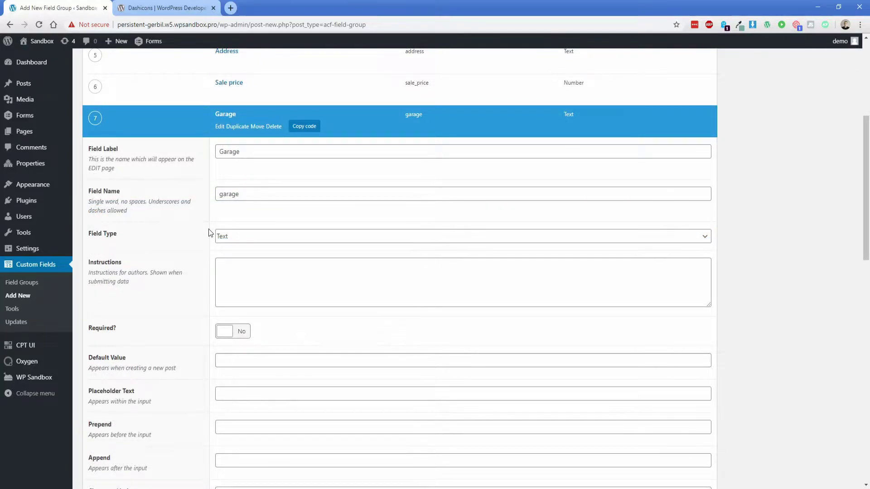
left_click(223, 236)
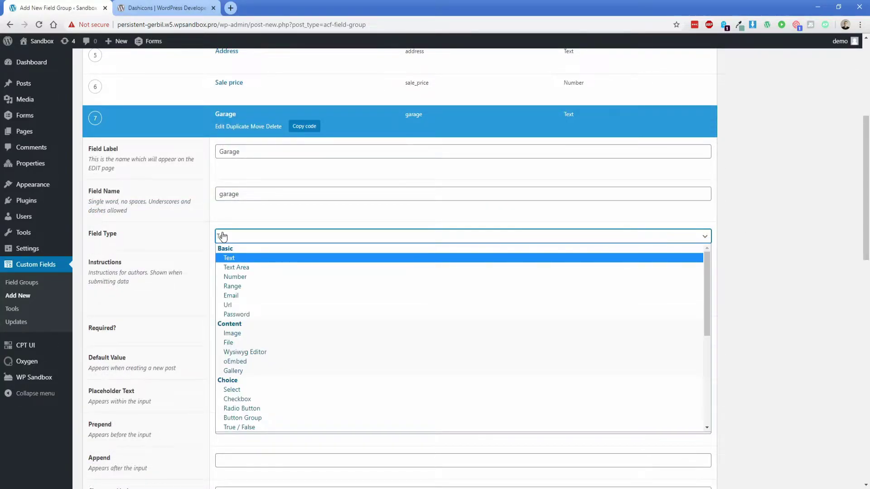
left_click(253, 409)
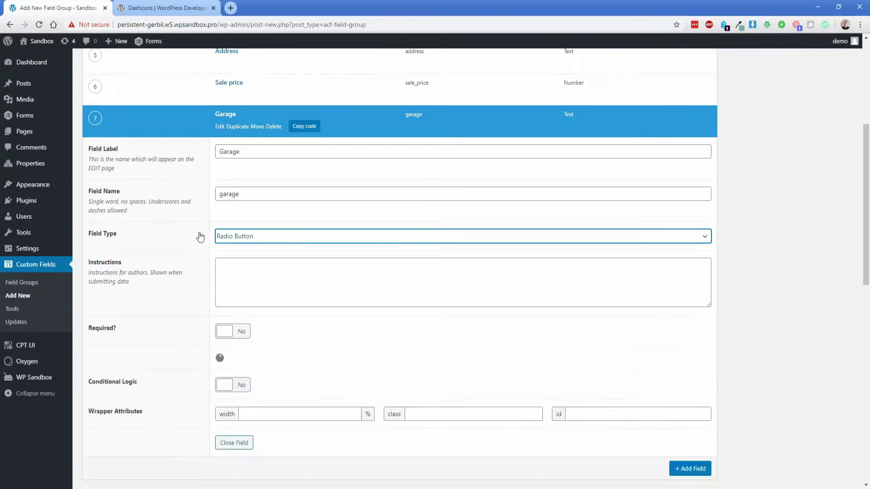
Enter Yes and No as the Garage field's choices
scroll(200, 360, "down", 1)
left_click(239, 342)
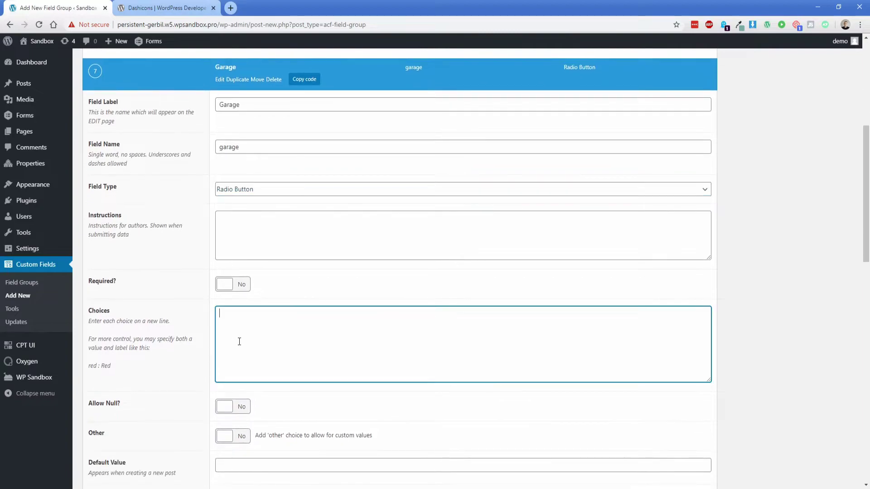
type("Yes")
key("Return")
type("No")
left_click_drag(219, 323, 234, 323)
left_click(234, 324)
left_click_drag(230, 313, 216, 313)
left_click(219, 80)
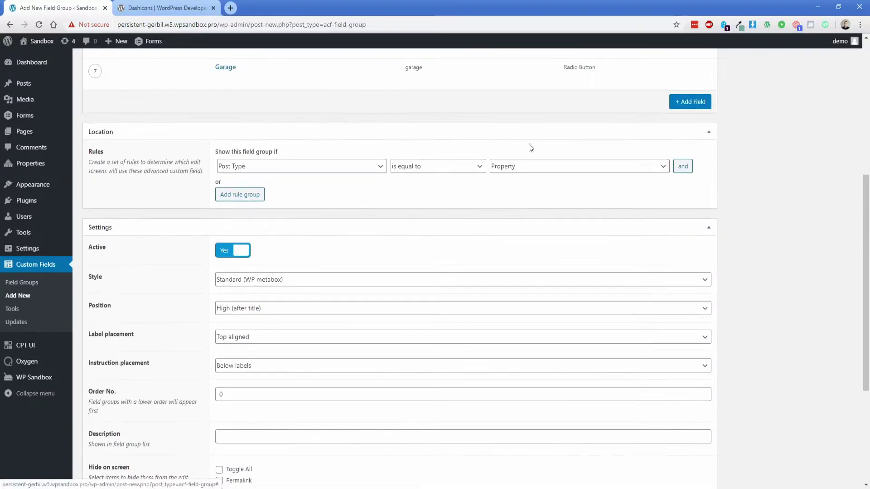
Add a 'Year Built' field of type Number
left_click(684, 104)
type("Year Built")
key("Tab")
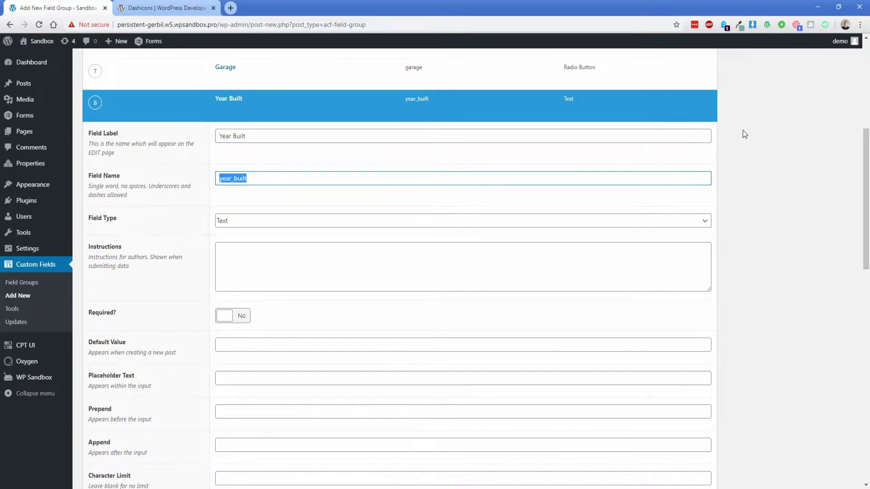
left_click(240, 221)
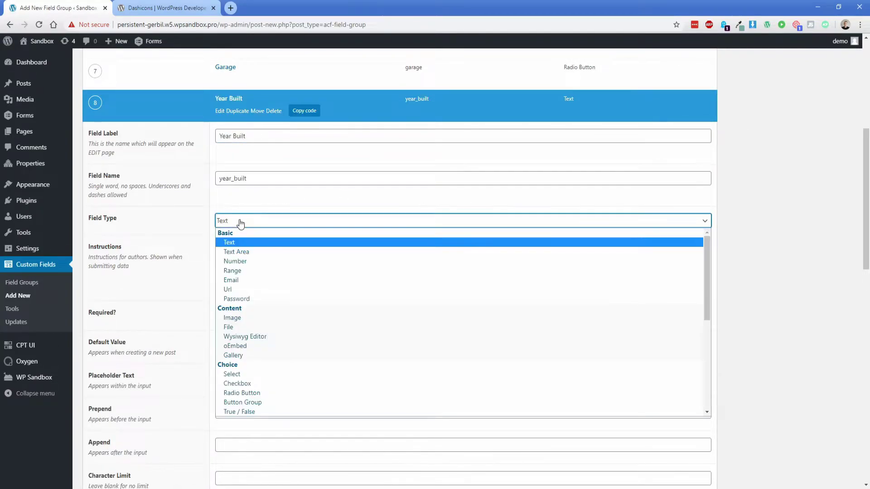
left_click(240, 262)
left_click(219, 112)
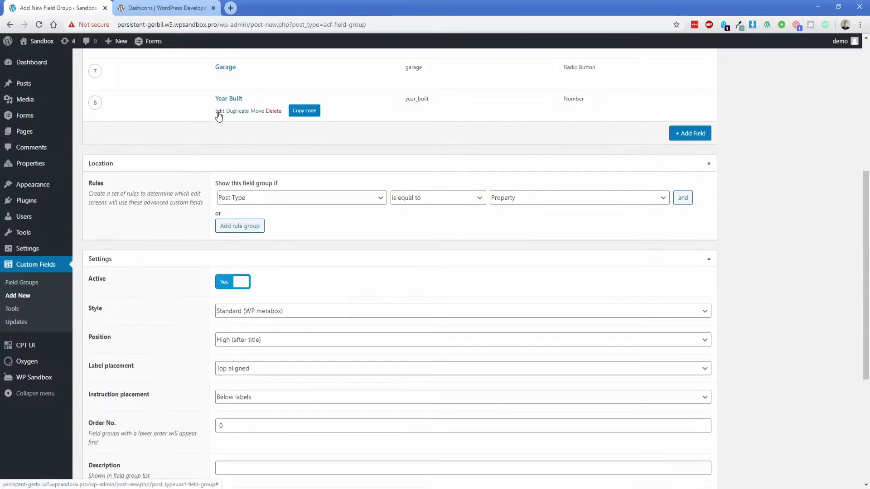
Add an 'Additional Items' field of type Repeater
left_click(686, 135)
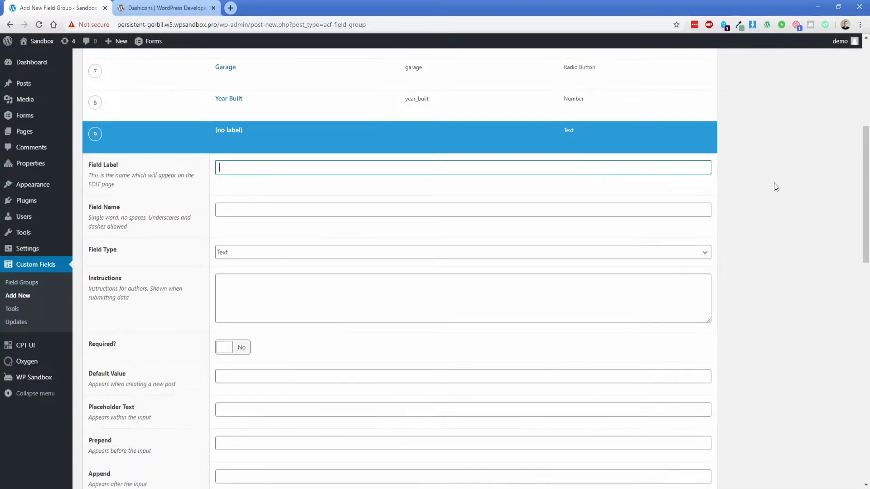
type("Additional Items")
key("Tab")
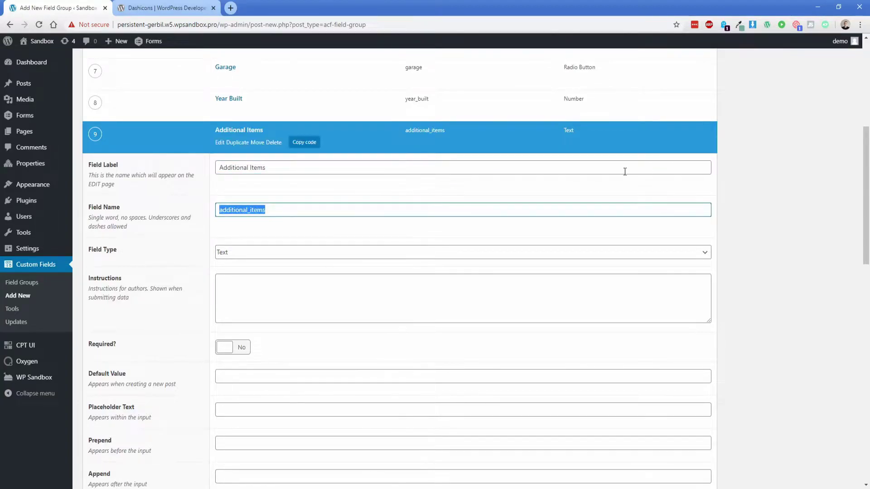
left_click(258, 252)
scroll(264, 340, "down", 5)
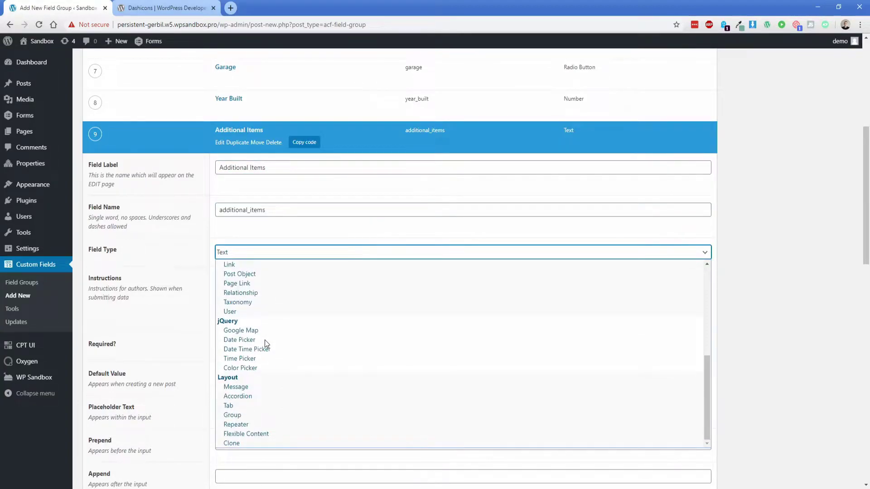
left_click(246, 424)
left_click(206, 256)
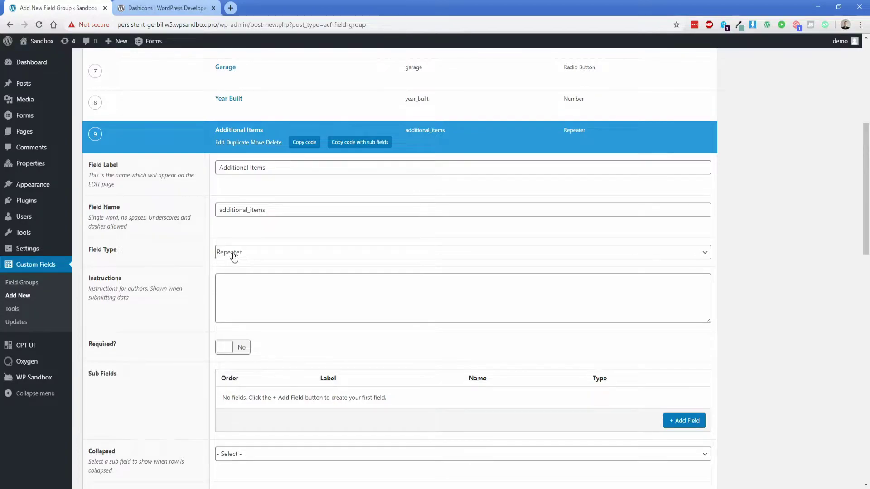
scroll(205, 290, "down", 3)
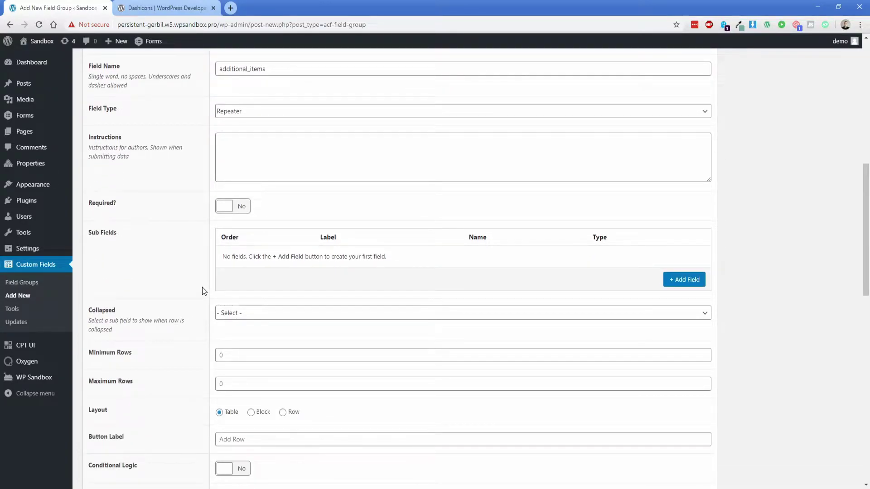
Give the repeater a 'Features' sub field and button label 'Add Feature', then publish
left_click(686, 280)
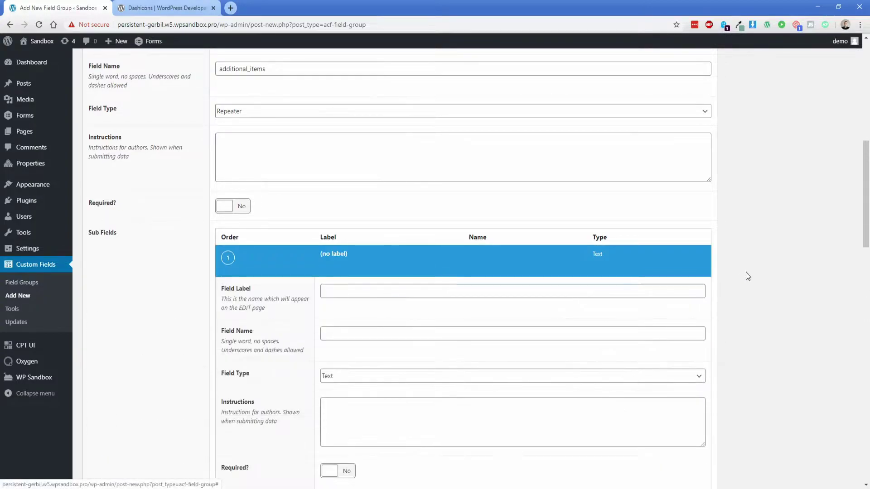
type("Features")
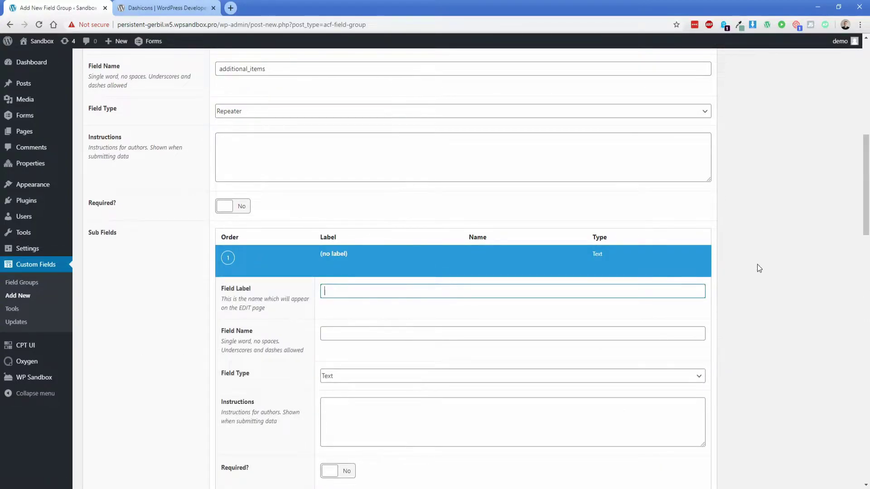
key("Tab")
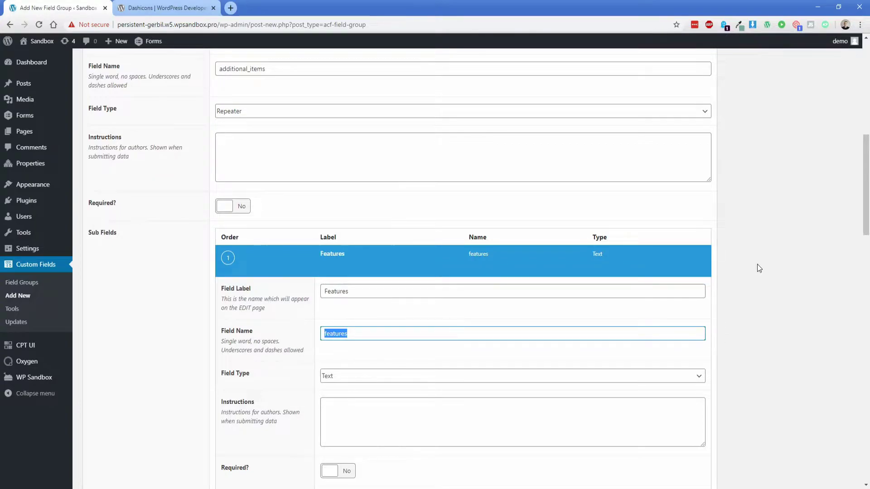
scroll(763, 299, "down", 3)
scroll(763, 300, "down", 7)
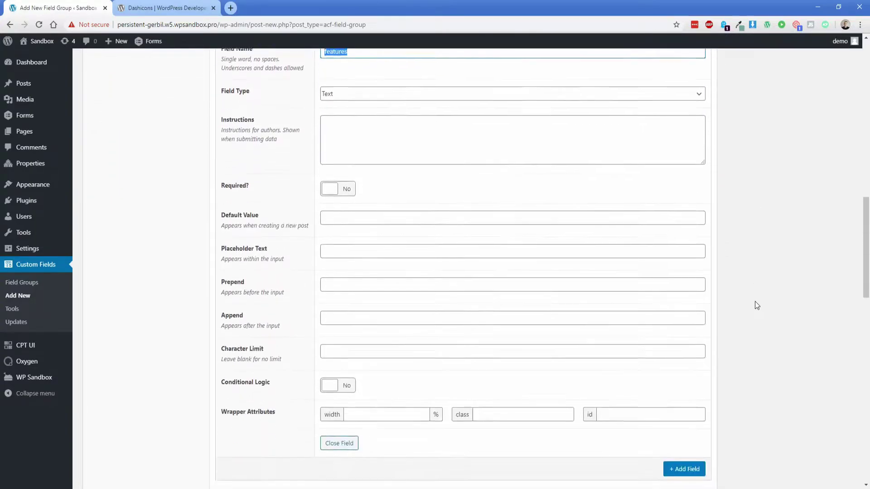
scroll(755, 302, "down", 1)
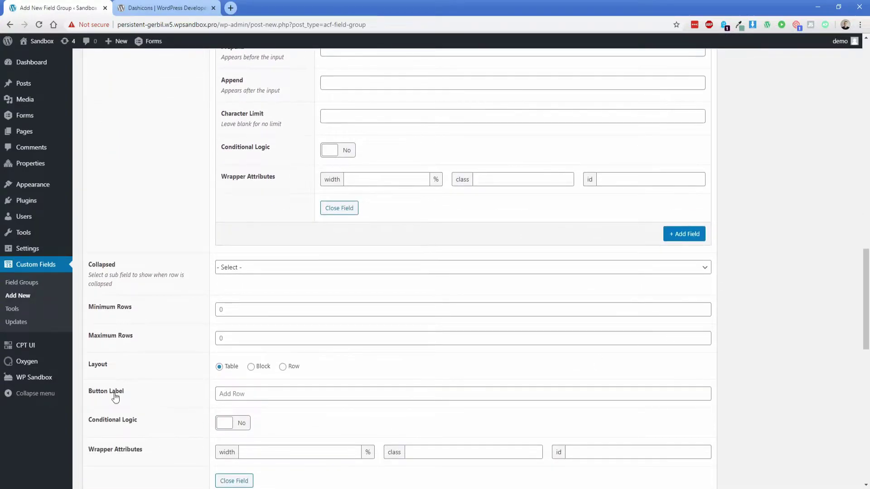
left_click(252, 394)
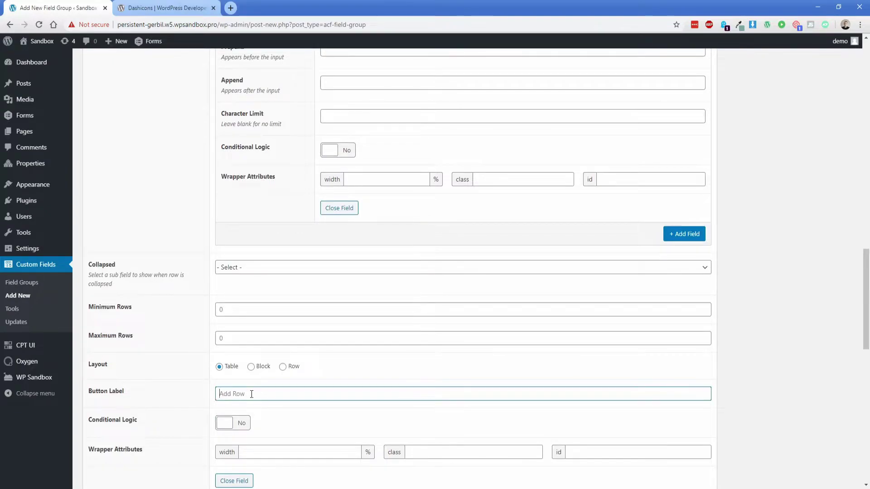
type("Add Feature")
scroll(192, 350, "down", 2)
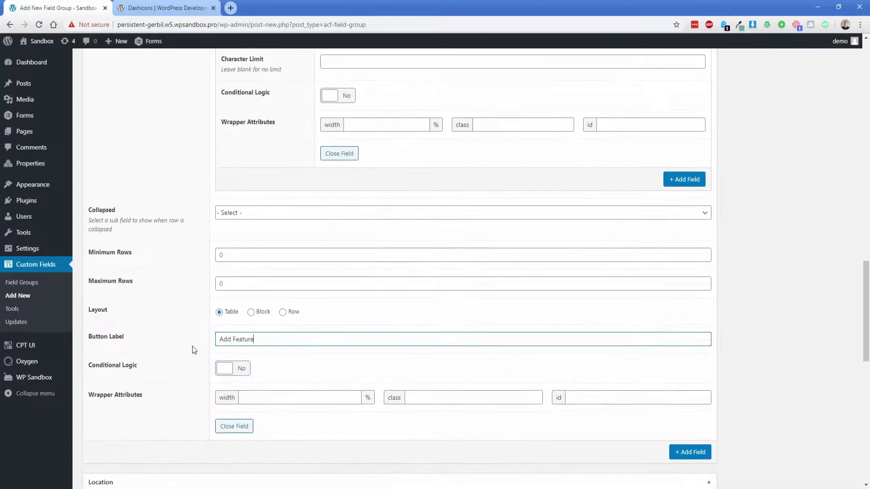
scroll(194, 351, "up", 12)
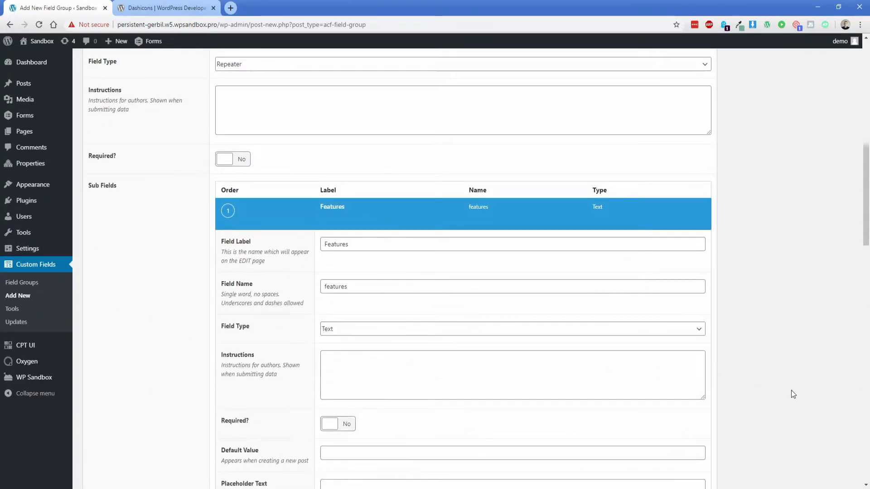
scroll(791, 390, "up", 10)
left_click(827, 149)
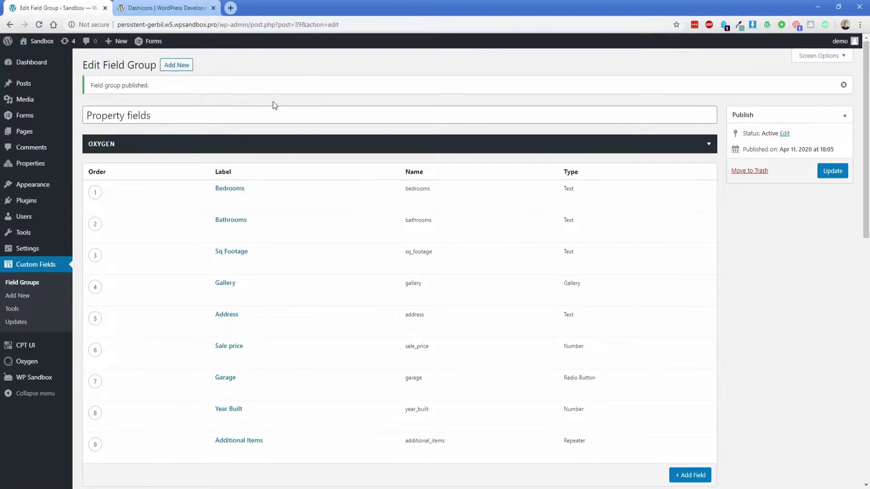
Review the nine published fields, from Bedrooms (Text) through Additional Items (Repeater)
mouse_move(343, 285)
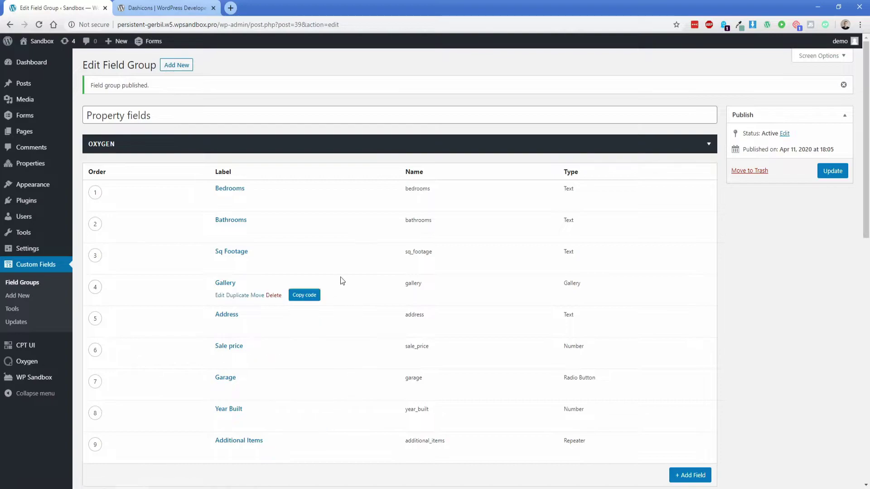
mouse_move(336, 198)
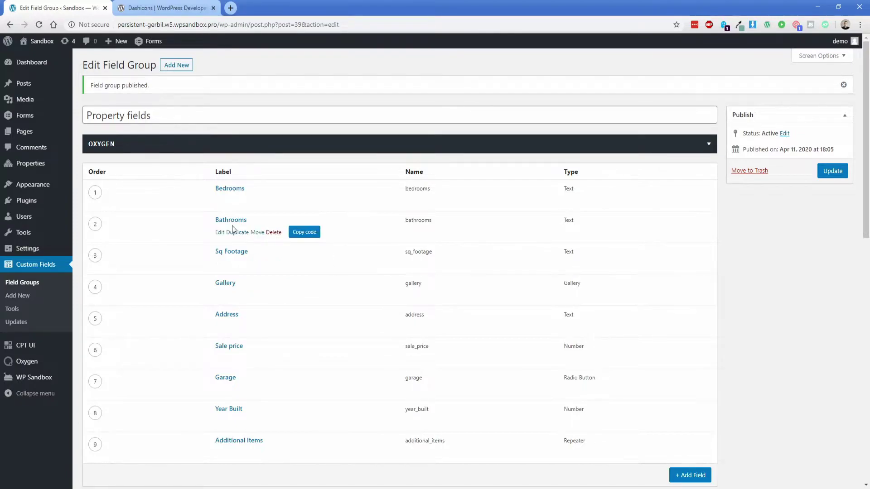
mouse_move(27, 170)
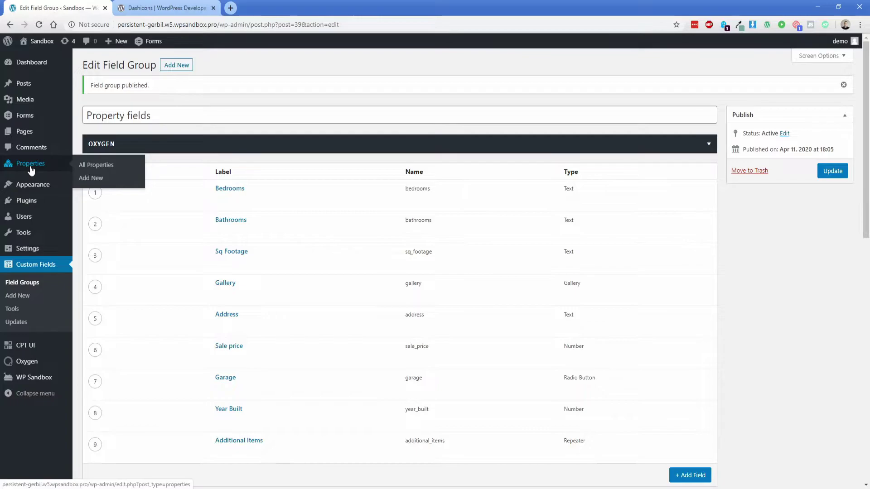
Create a property titled with the street address: 3 bedrooms, 2 bathrooms, 2150 sq ft
left_click(90, 181)
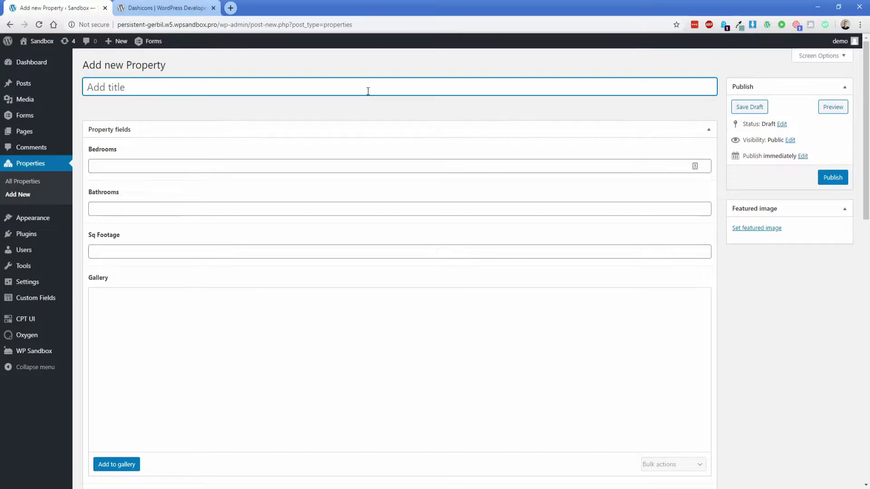
type("4305 Jacobs Street, Fleming Island, FL 32003")
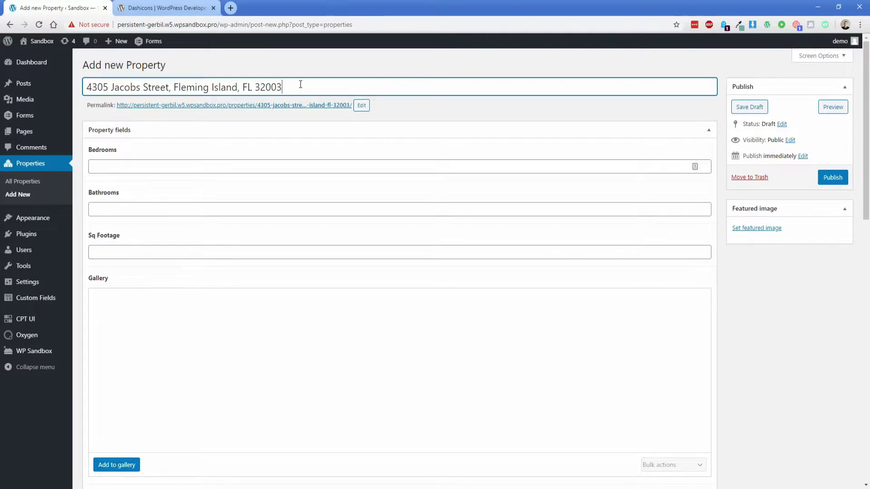
left_click(145, 166)
type("3")
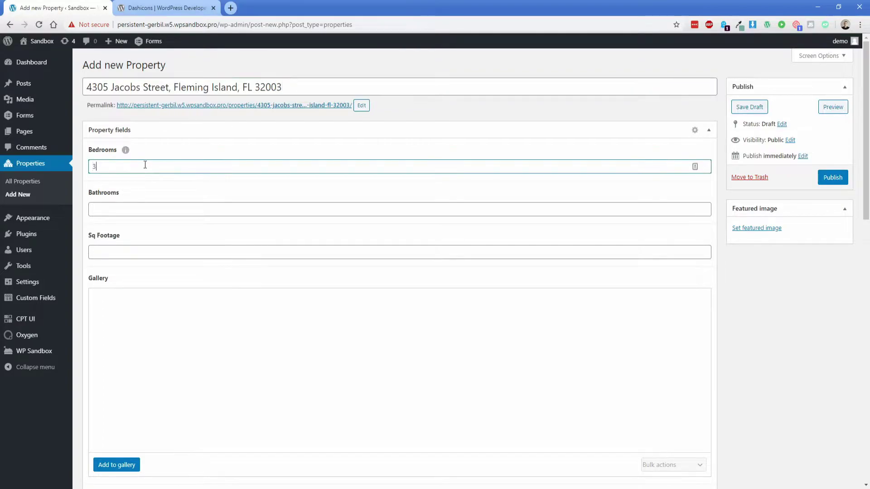
left_click(136, 207)
type("2")
left_click(141, 256)
type("2150")
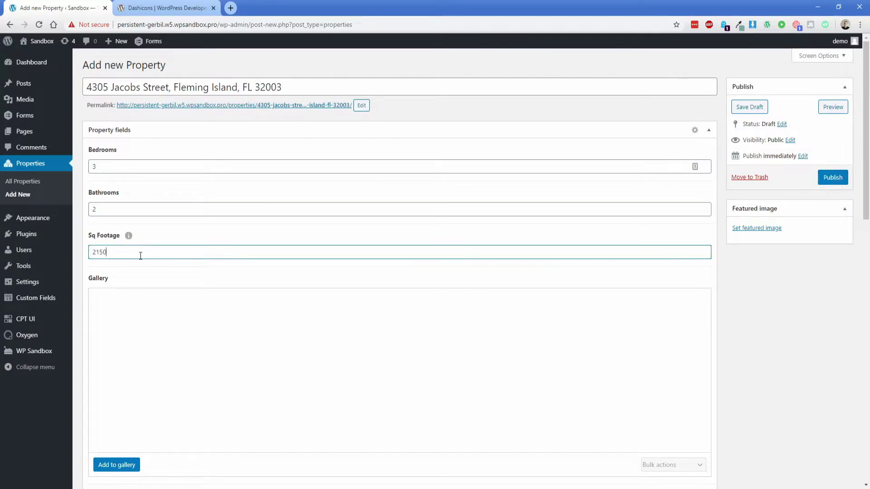
left_click(117, 465)
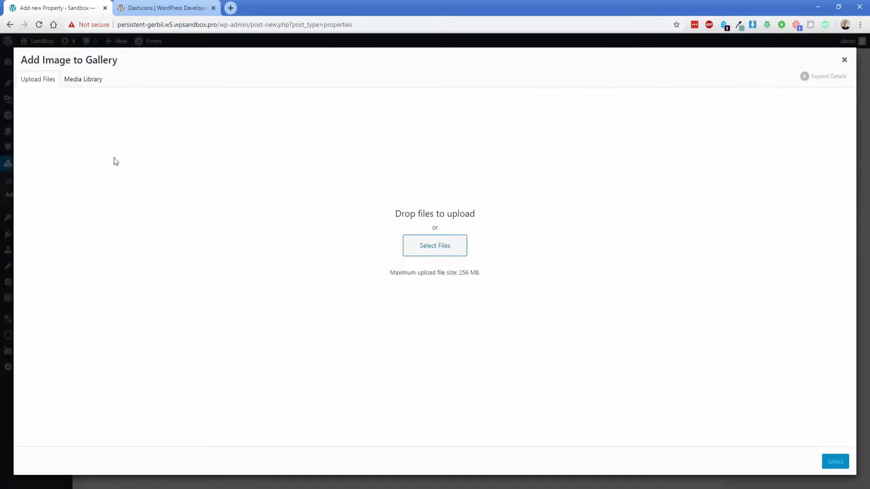
Add the blue house, bathroom and three kitchen photos to the gallery
left_click(86, 80)
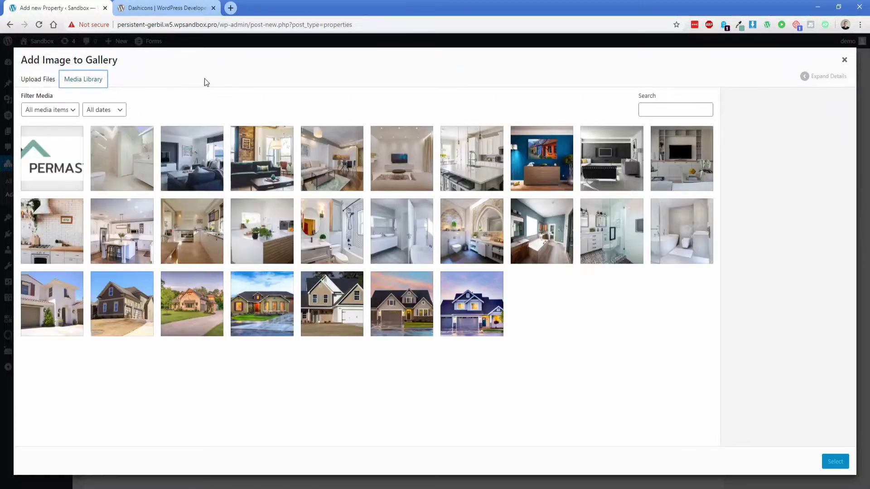
left_click(473, 316)
left_click(341, 243)
left_click(274, 232)
left_click(211, 228)
left_click(138, 228)
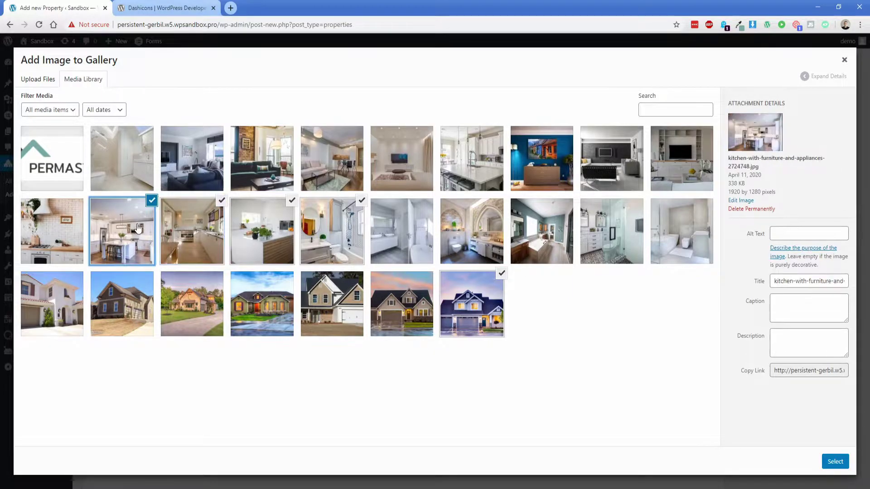
left_click(835, 462)
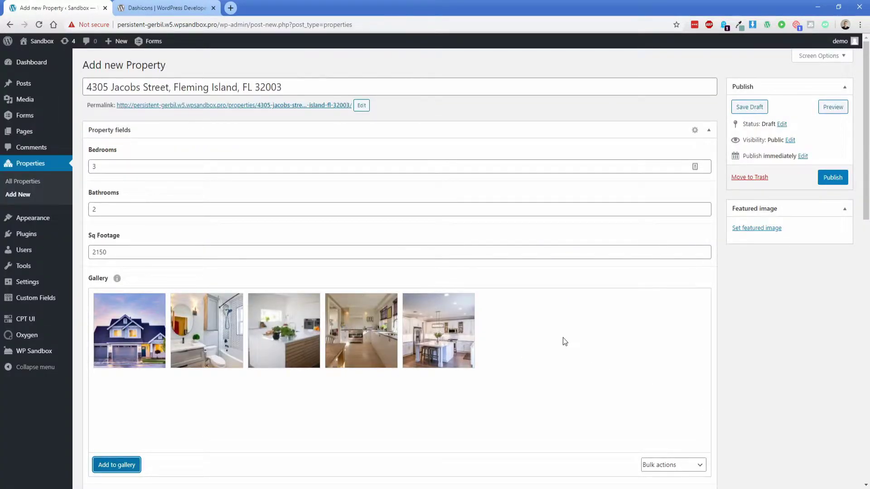
Set the blue house photo as the featured image
left_click(753, 231)
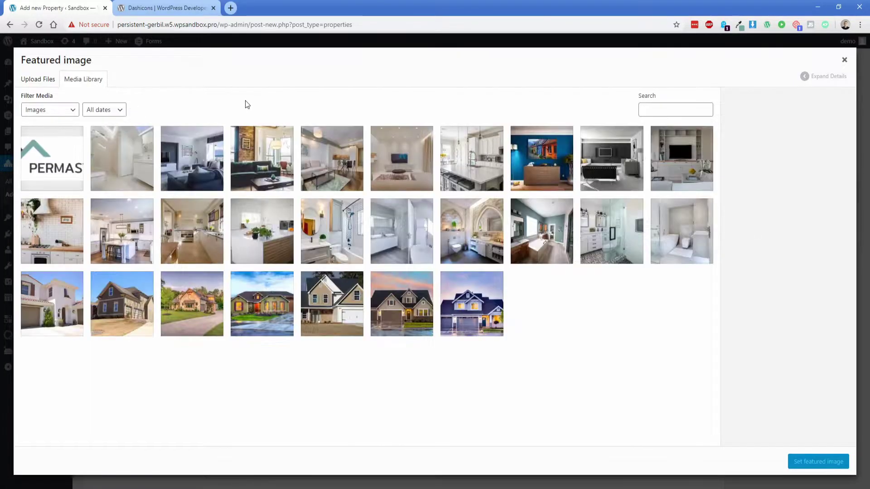
left_click(467, 309)
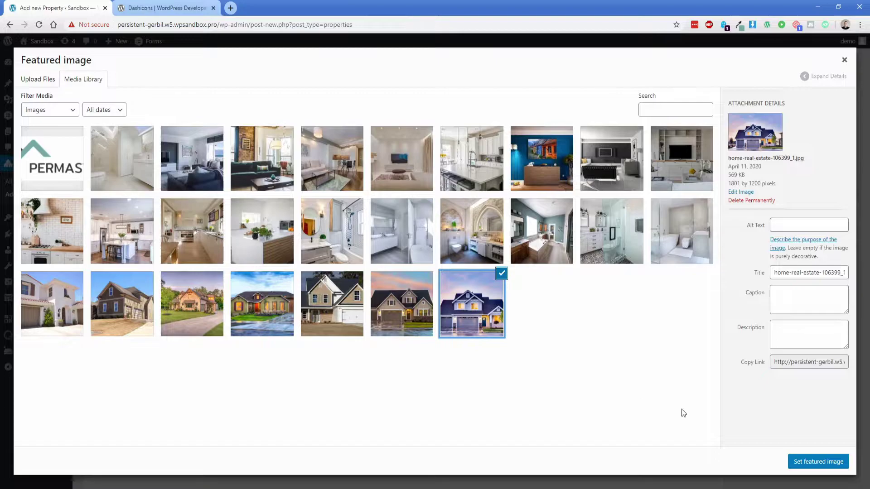
left_click(811, 460)
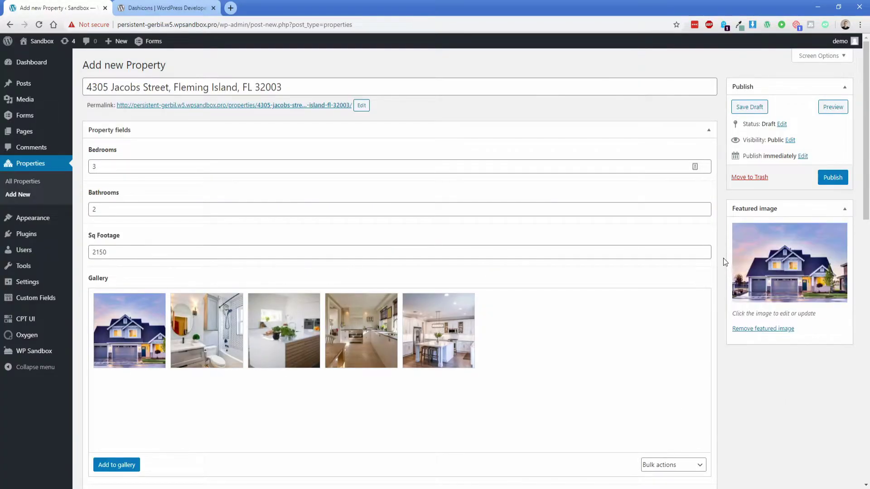
Paste the street address into Address, enter sale price 319000, and set Garage to Yes
scroll(341, 294, "down", 6)
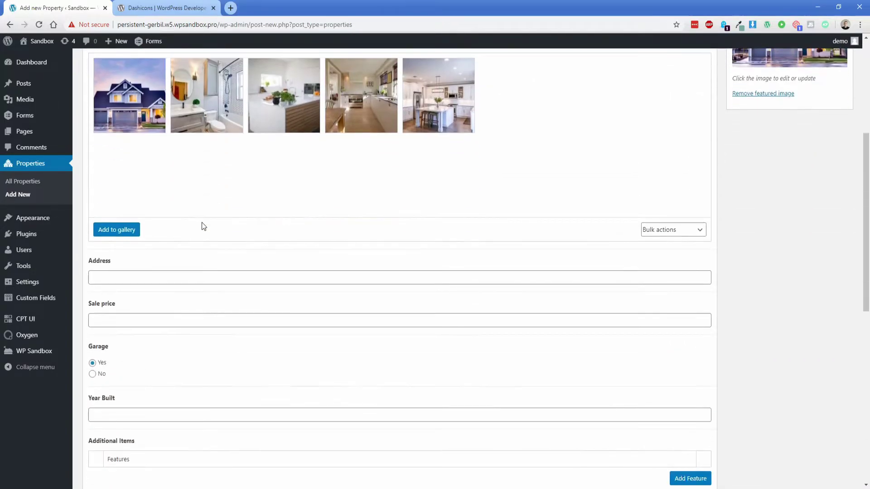
left_click(159, 277)
type("4305 Jacobs Street, Fleming Island, FL 32003")
left_click(164, 323)
type("319000")
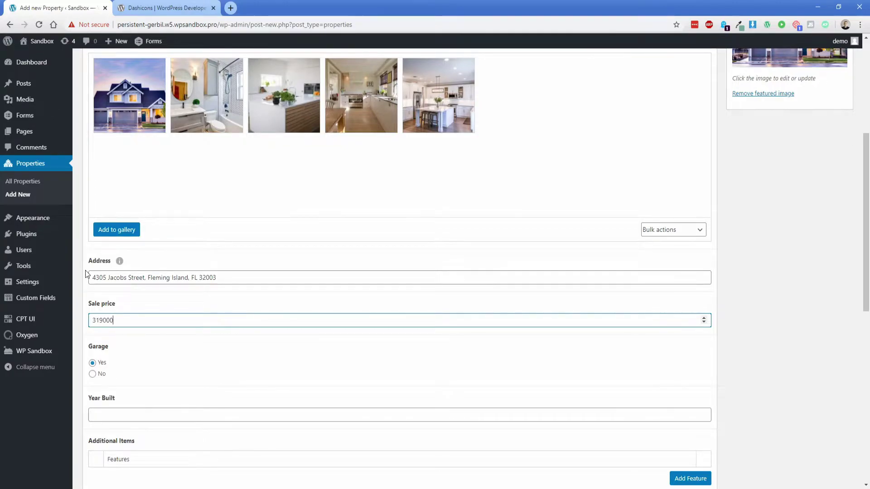
left_click(85, 270)
left_click(104, 322)
scroll(82, 316, "down", 1)
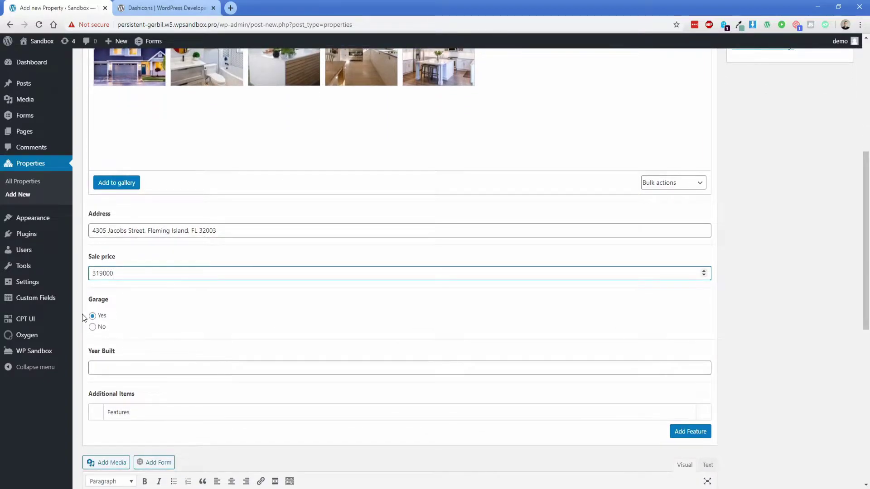
Open the Property fields group for editing in a separate tab
mouse_move(46, 299)
middle_click(87, 301)
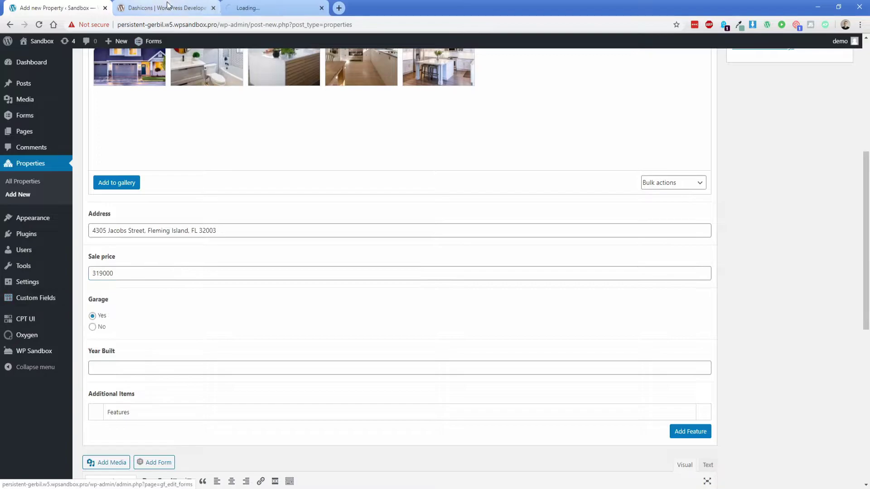
left_click(220, 10)
left_click(164, 8)
mouse_move(107, 128)
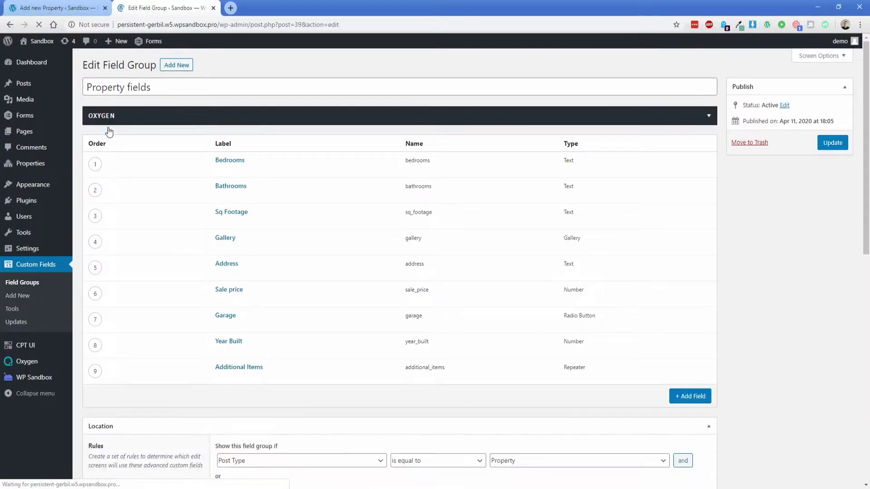
mouse_move(388, 275)
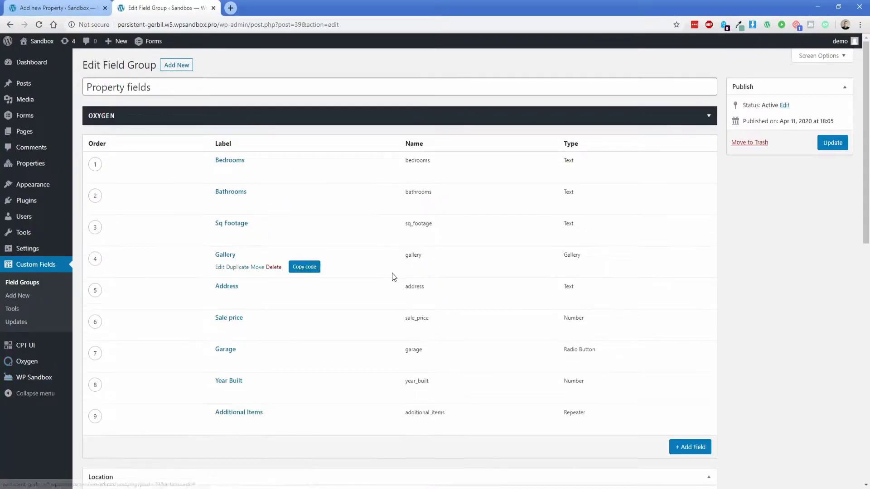
Switch the Garage field's Allow Null to Yes, update the group, and return to the property
left_click(223, 351)
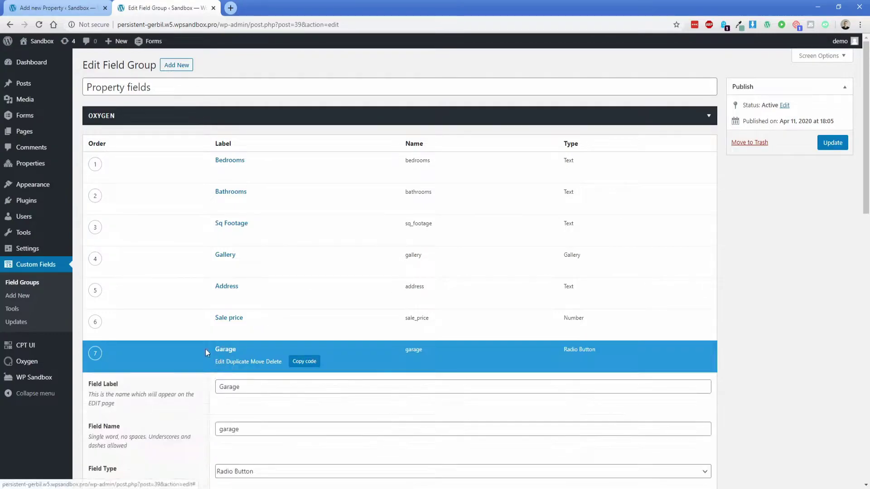
scroll(193, 339, "down", 5)
scroll(192, 316, "down", 2)
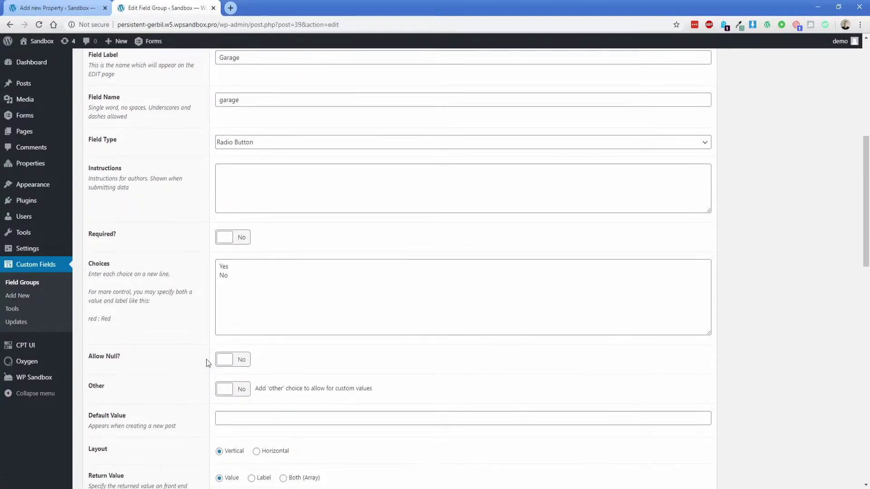
left_click(226, 360)
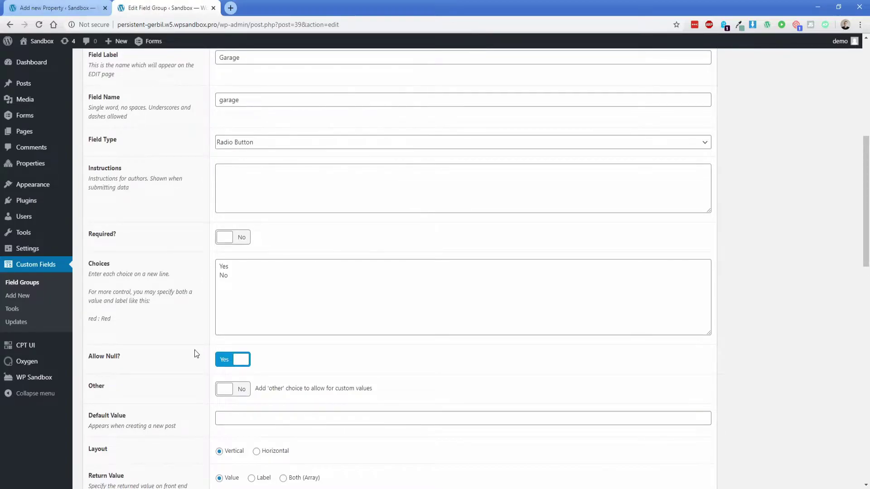
scroll(776, 368, "up", 7)
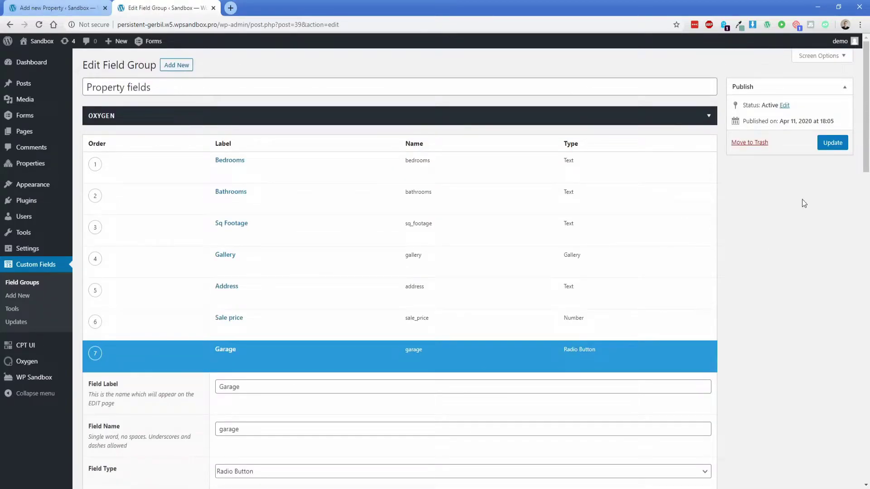
left_click(833, 143)
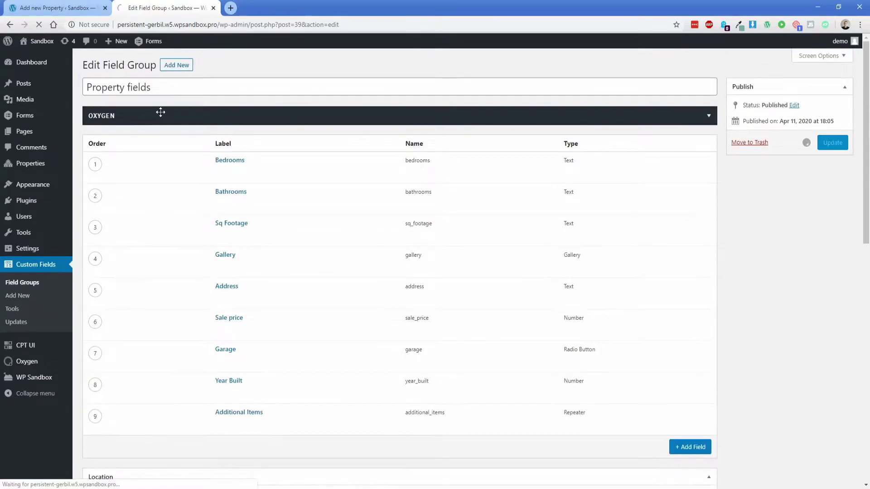
left_click(67, 12)
left_click(127, 318)
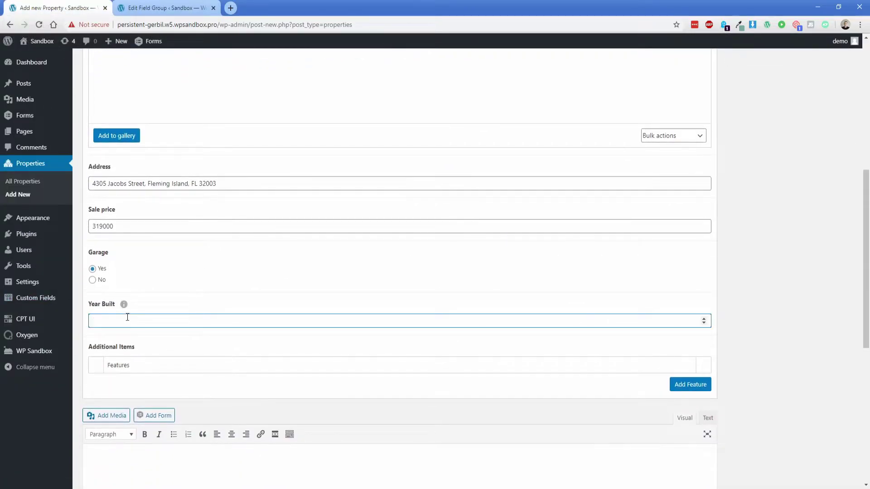
Set Year Built to 1998 and add features Back yard, Sunroom and Pool
type("1998")
left_click(690, 385)
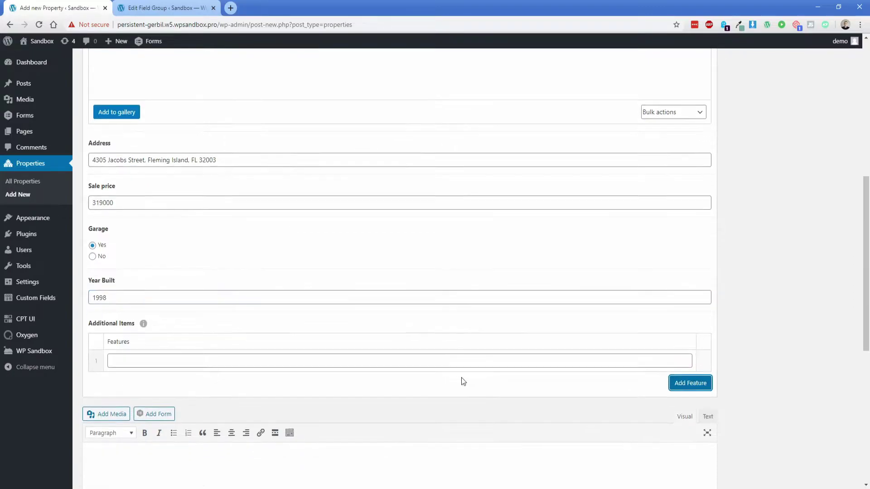
scroll(408, 362, "down", 1)
left_click(354, 341)
type("Back")
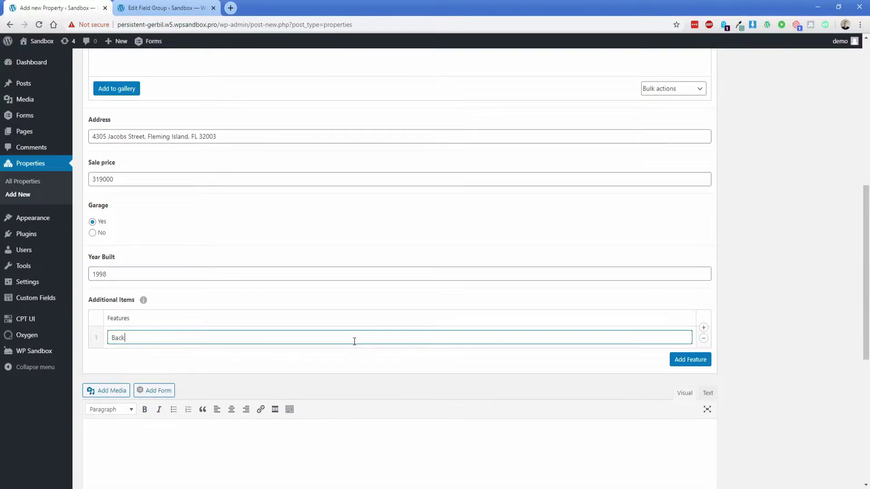
type(" yard")
key("Return")
type("Sunroom")
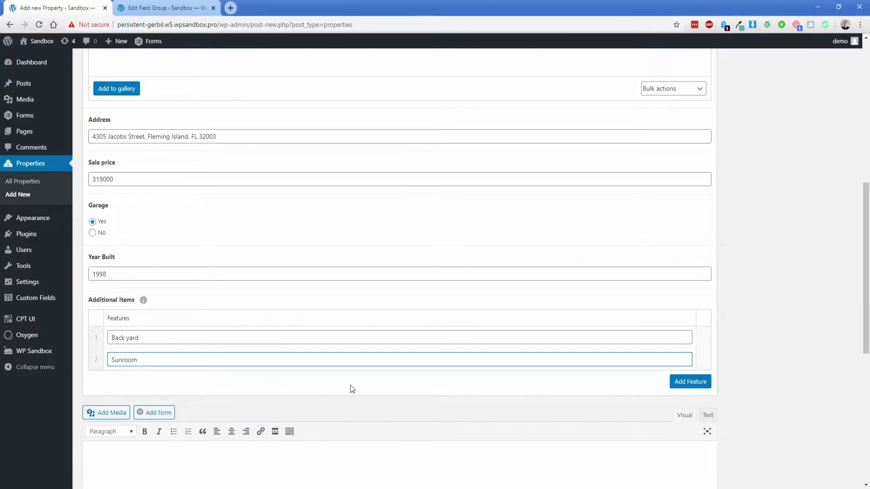
left_click(690, 382)
left_click(152, 378)
type("Poo")
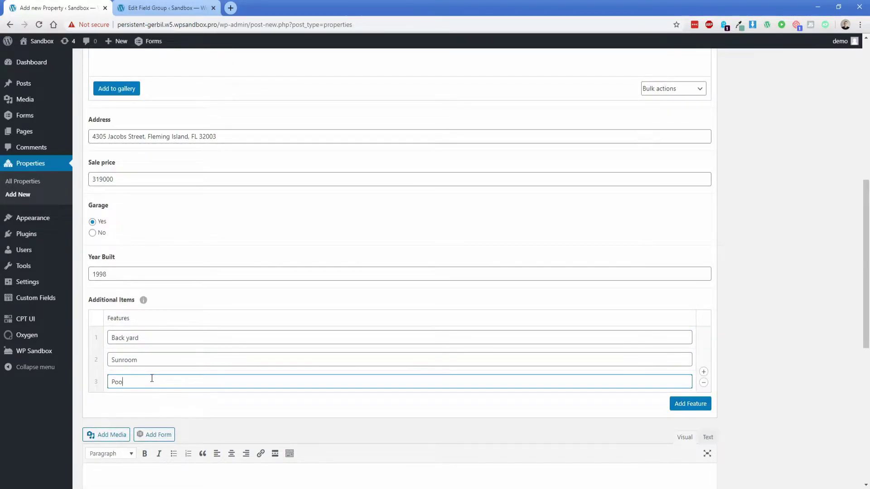
left_click(816, 381)
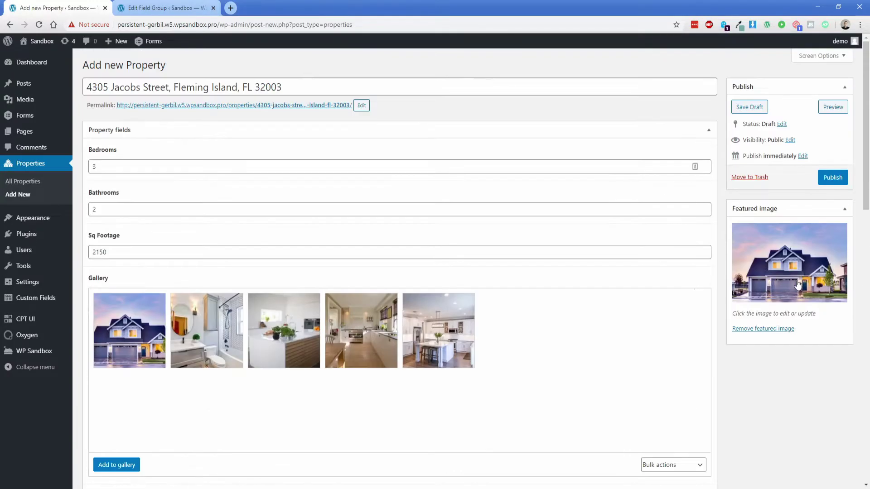
Publish the new property
scroll(816, 381, "up", 10)
left_click(822, 182)
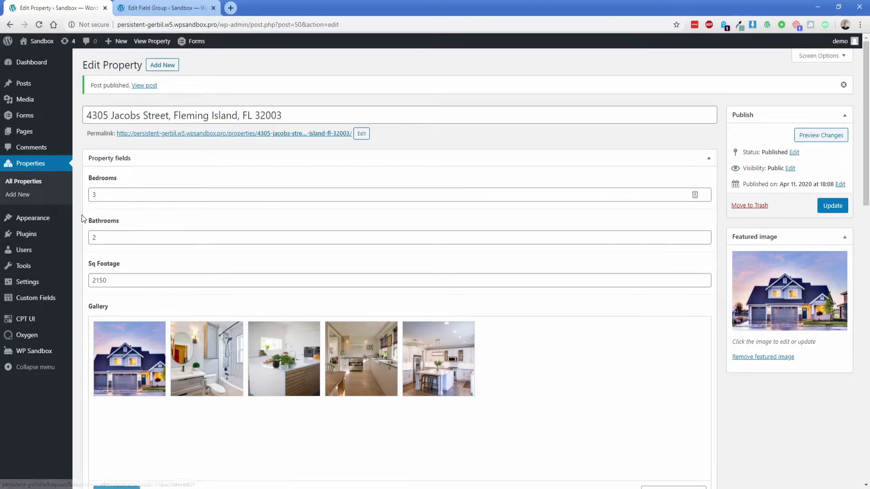
scroll(82, 216, "down", 5)
scroll(82, 213, "down", 4)
Settle the Garage answer on Yes
left_click(92, 203)
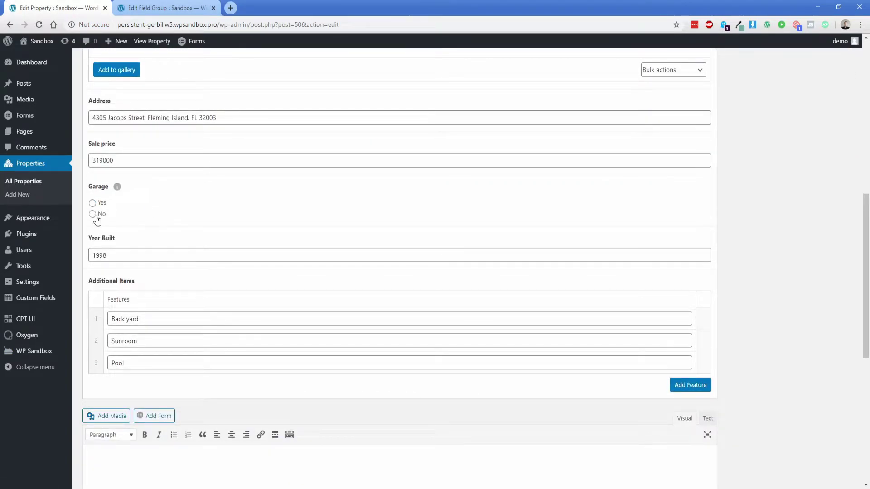
left_click(92, 203)
left_click(93, 214)
left_click(93, 203)
left_click(93, 214)
left_click(92, 203)
left_click(91, 215)
left_click(92, 203)
left_click(93, 203)
left_click(99, 202)
left_click(93, 213)
left_click(105, 204)
Paste lorem ipsum description text into the editor and update the property
scroll(195, 222, "down", 4)
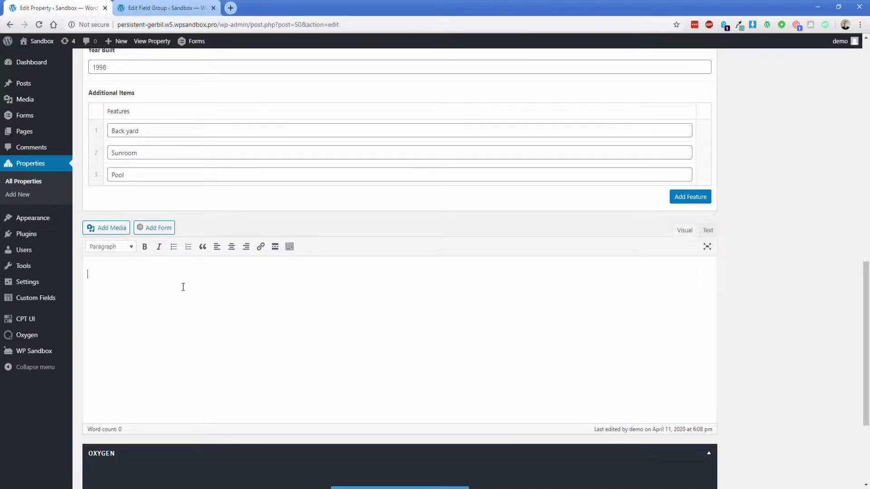
type("Nullam quis risus eget urna mollis ornare vel eu leo. Curabitur blandit tempus porttitor. Aenean eu leo quam. Pellentesque ornare sem lacinia quam venenatis vestibulum. Etiam porta sem malesuada magna mollis euismod. Curabitur blandit tempus porttitor.")
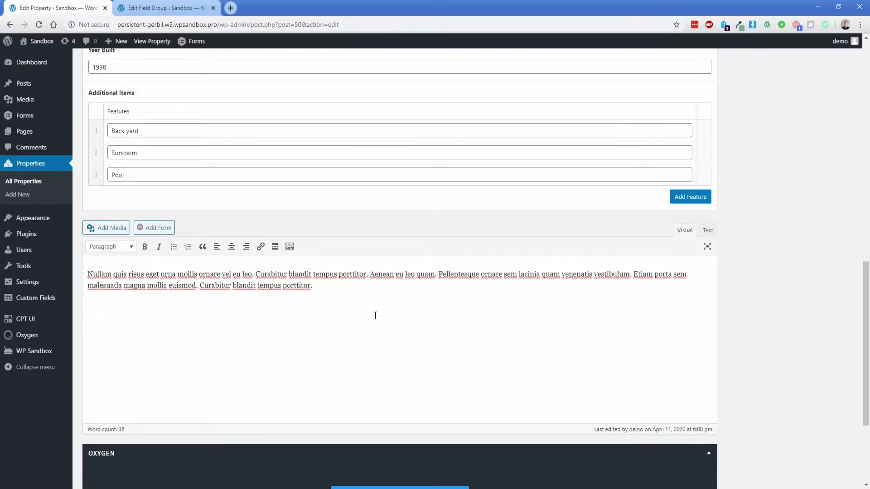
scroll(846, 310, "up", 12)
left_click(832, 205)
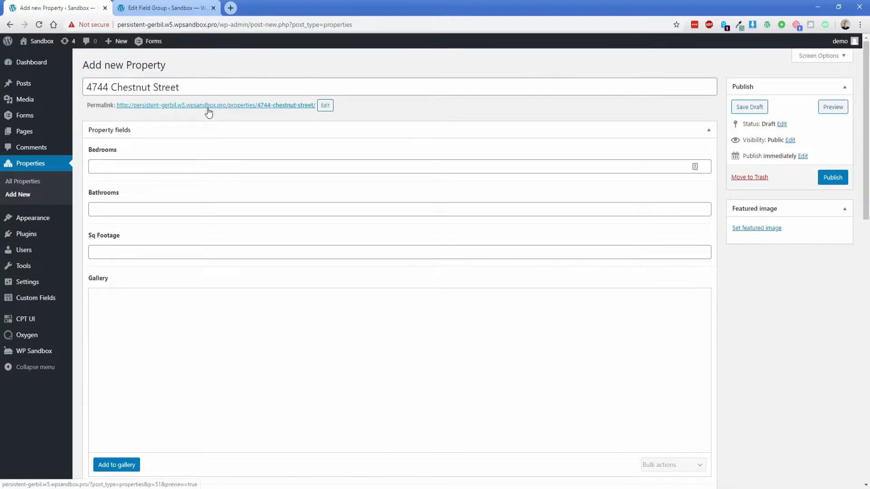
Select the property's title text and its Address value
left_click_drag(86, 86, 210, 84)
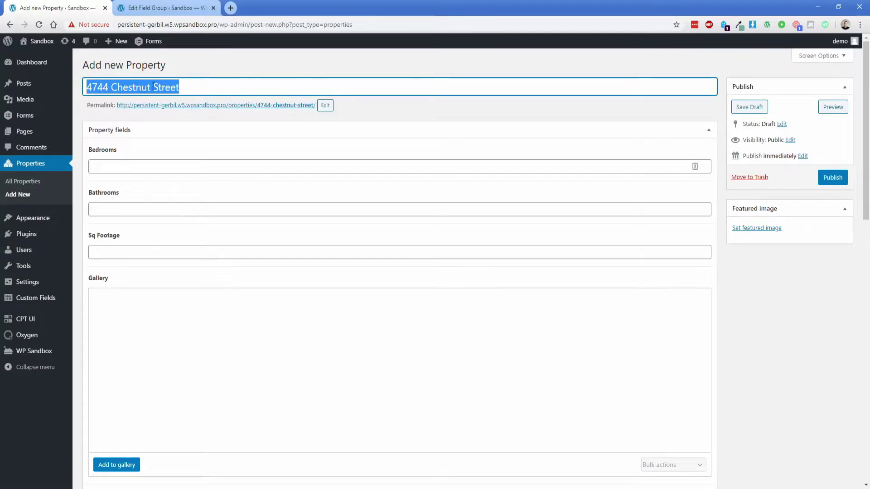
left_click(196, 84)
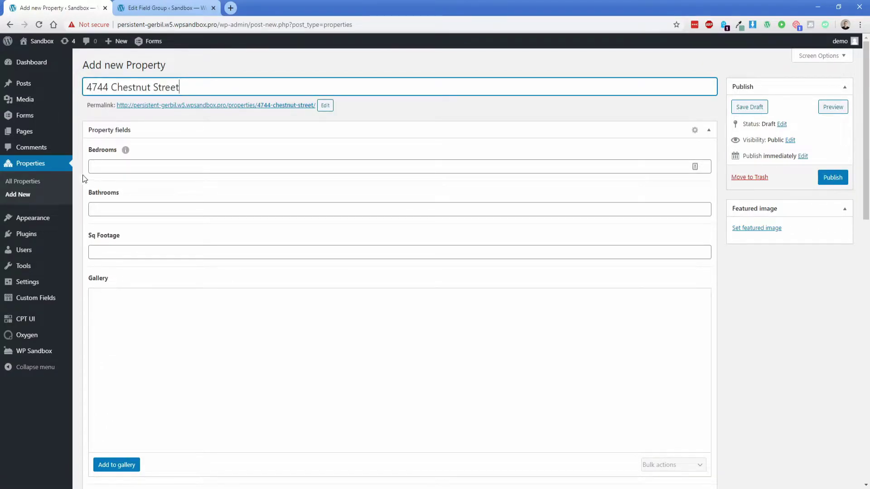
scroll(79, 176, "down", 5)
left_click_drag(93, 275, 237, 272)
left_click(218, 280)
Open All Properties in a new tab and close the Edit Field Group tab
middle_click(22, 182)
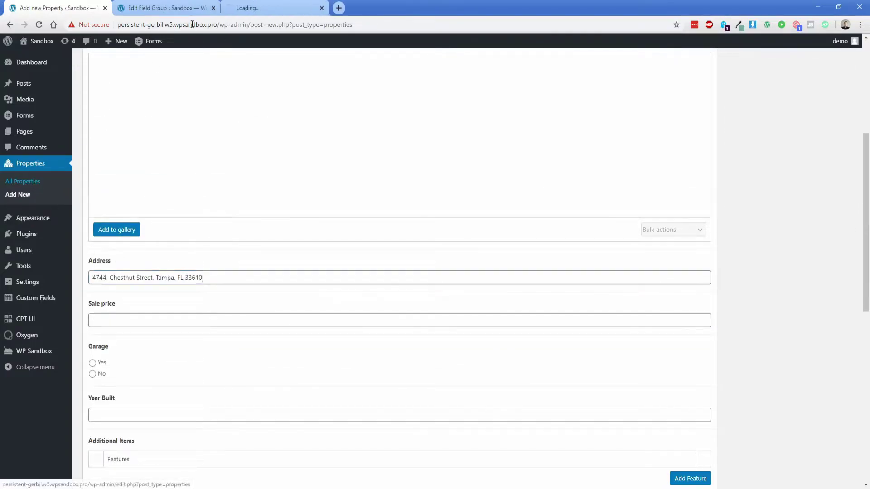
left_click(253, 7)
left_click(213, 8)
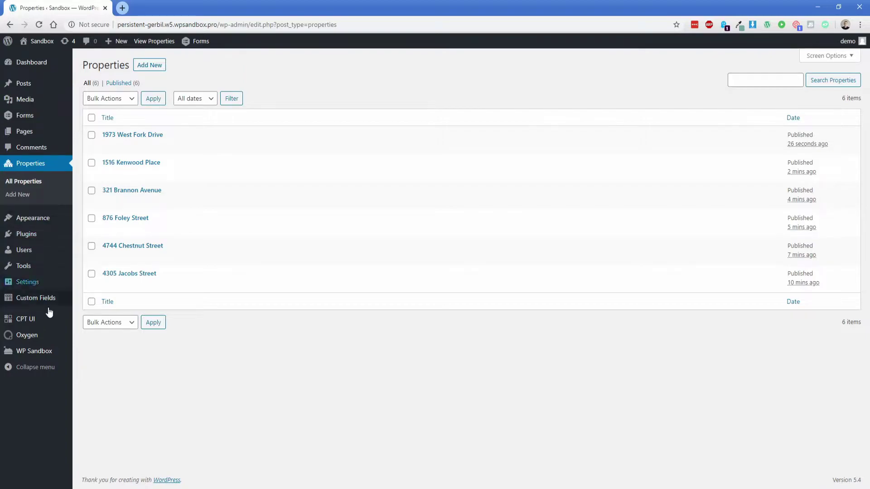
Go to Oxygen > Templates from the admin sidebar
mouse_move(53, 339)
left_click(92, 351)
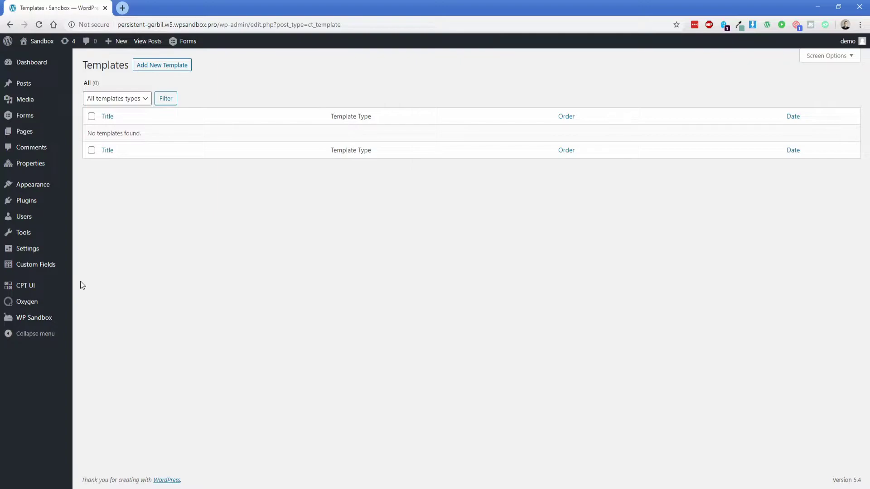
Start a new Oxygen template titled 'Properties archive', inheriting design from no template
left_click(167, 69)
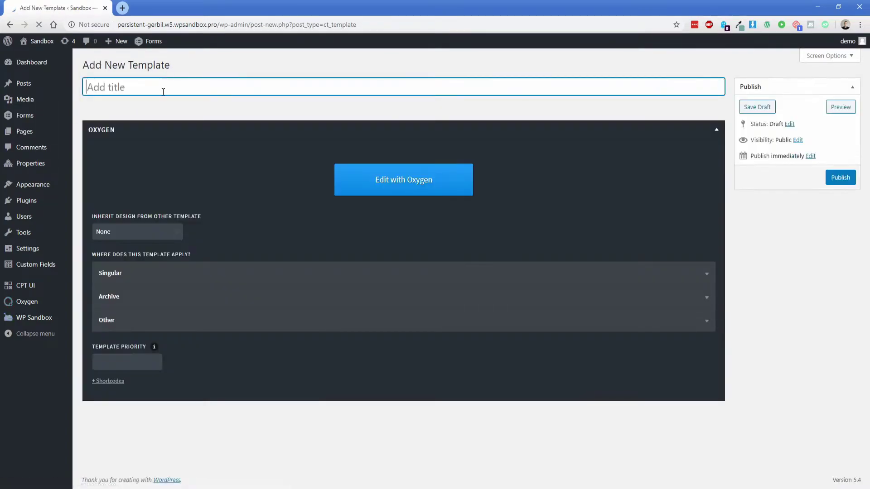
type("Properties")
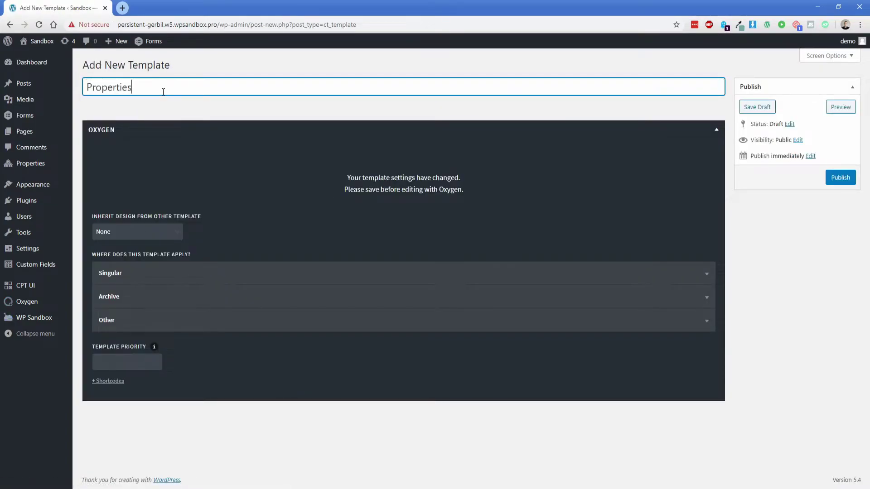
type(" archive")
left_click(159, 232)
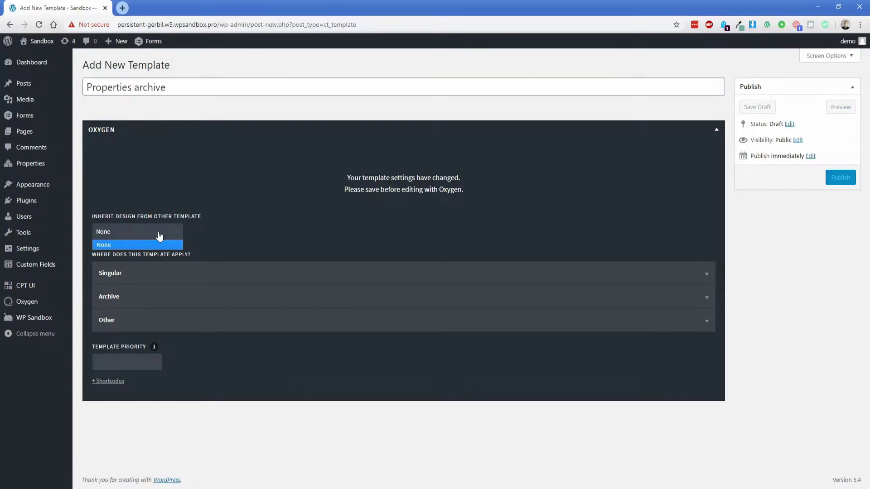
left_click(113, 235)
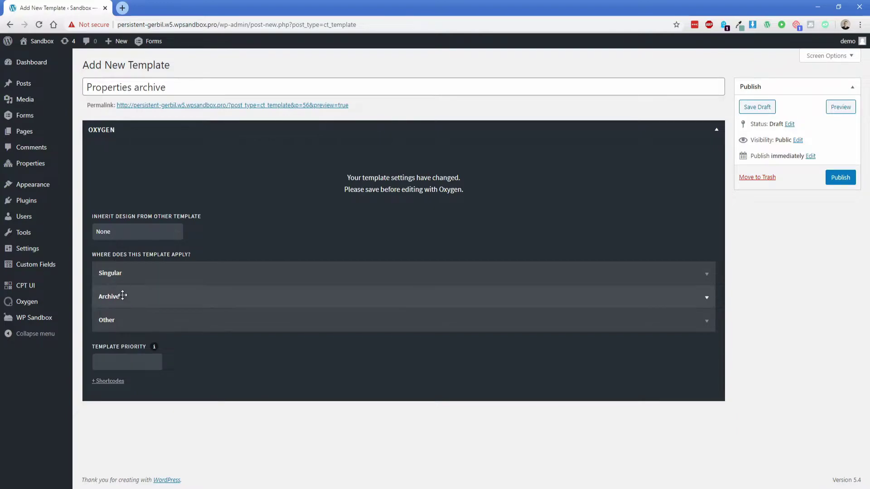
Apply the template to the properties post type archive and publish it
left_click(138, 296)
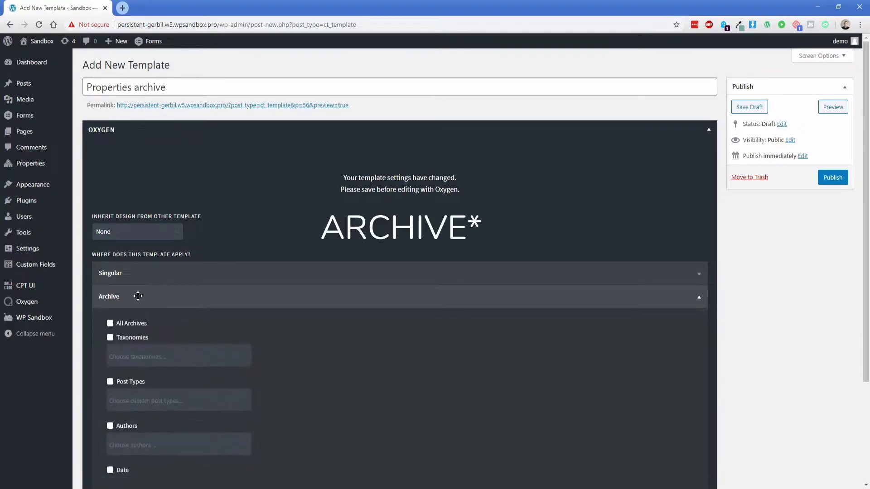
scroll(136, 295, "down", 2)
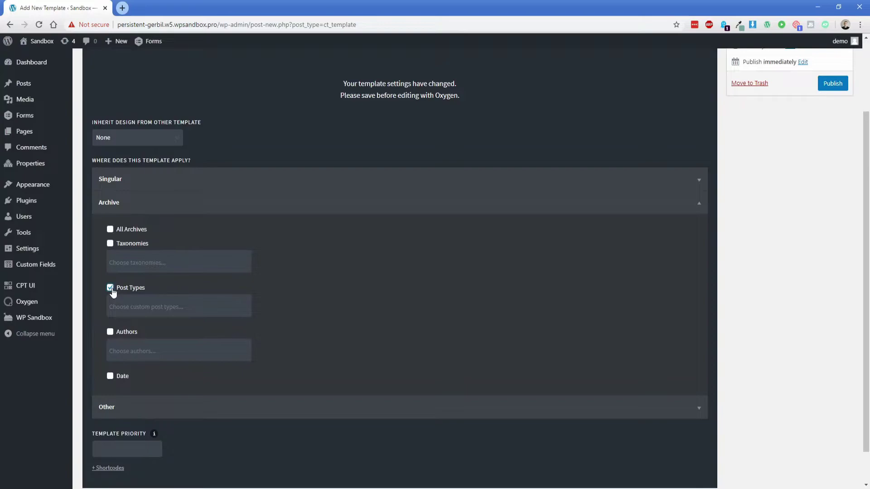
left_click(136, 307)
scroll(175, 340, "down", 3)
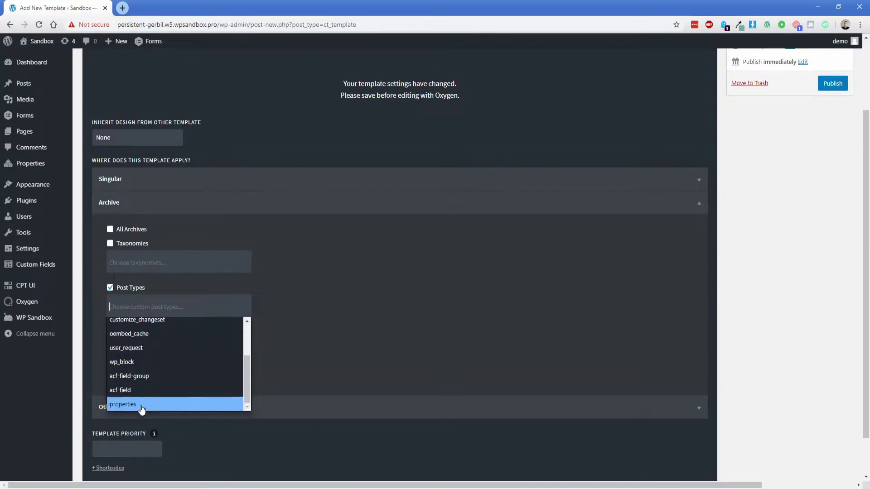
left_click(141, 407)
scroll(584, 313, "up", 2)
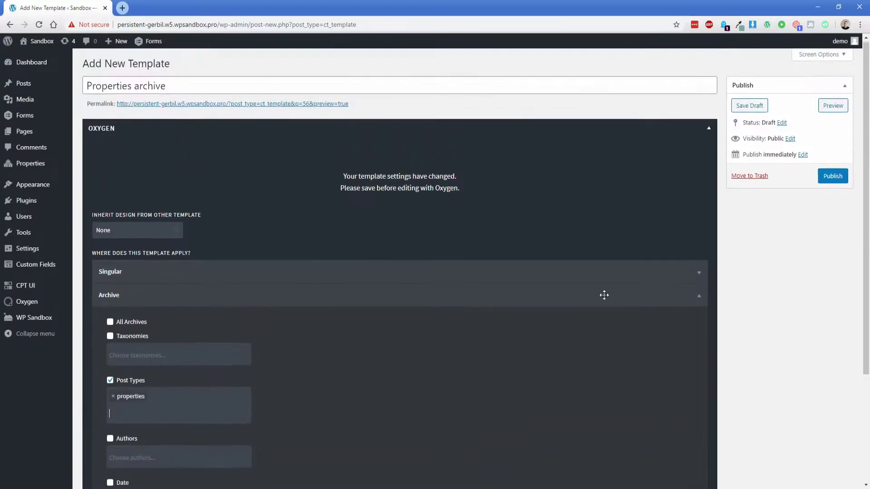
left_click(832, 178)
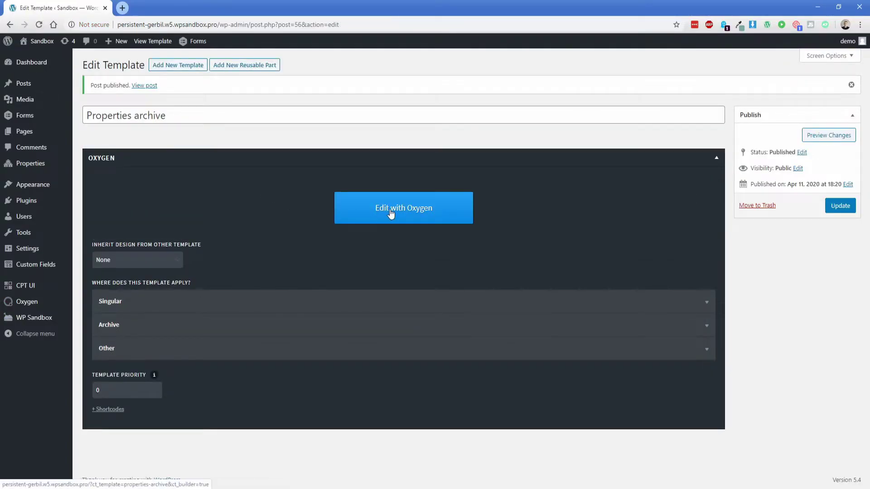
Open the template in Oxygen Builder and add a Section to the empty body
left_click(390, 213)
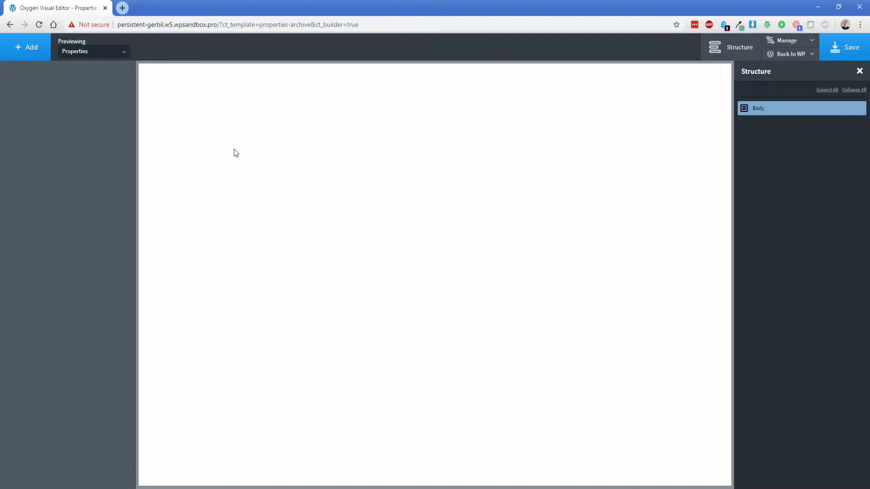
left_click(28, 47)
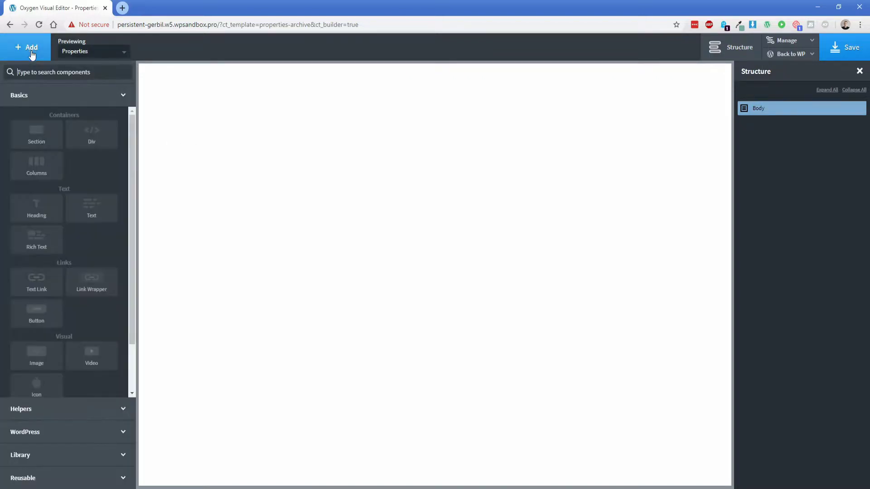
left_click(35, 142)
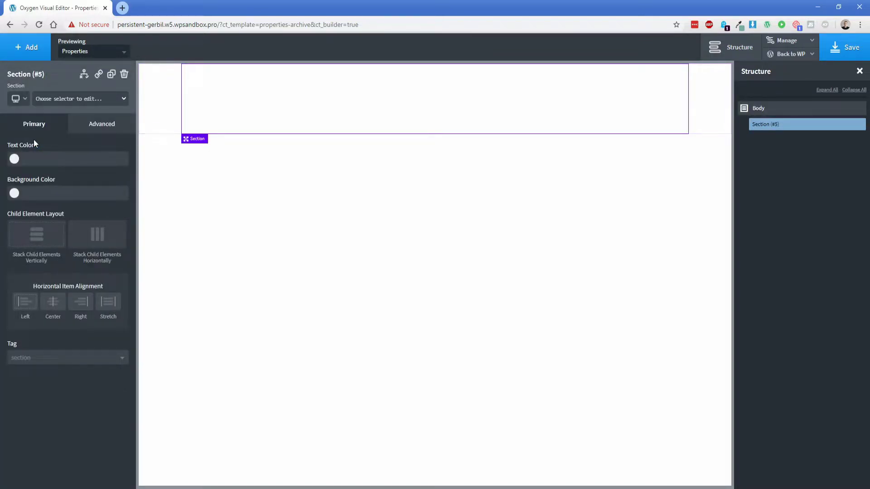
Search 'rep' and add a Repeater inside the section
left_click(39, 52)
type("rep")
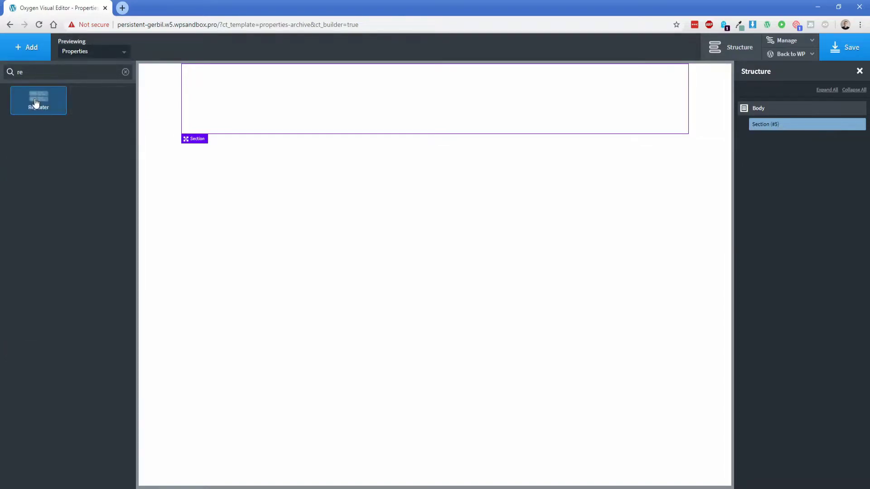
left_click(37, 102)
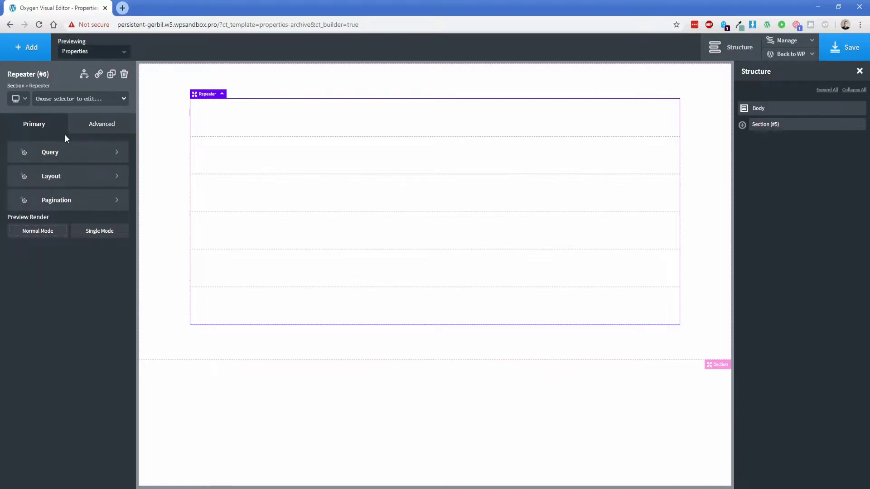
Add a Heading to the repeater whose text is the dynamic Post Title
left_click(35, 51)
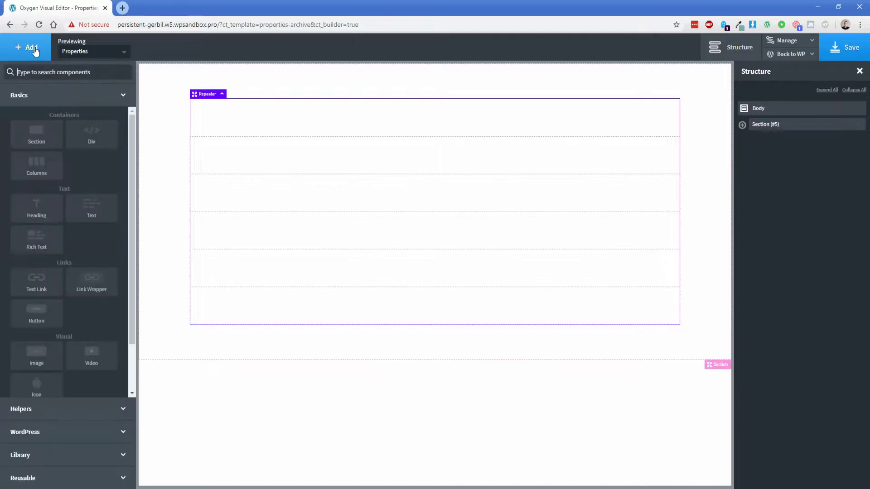
left_click(35, 209)
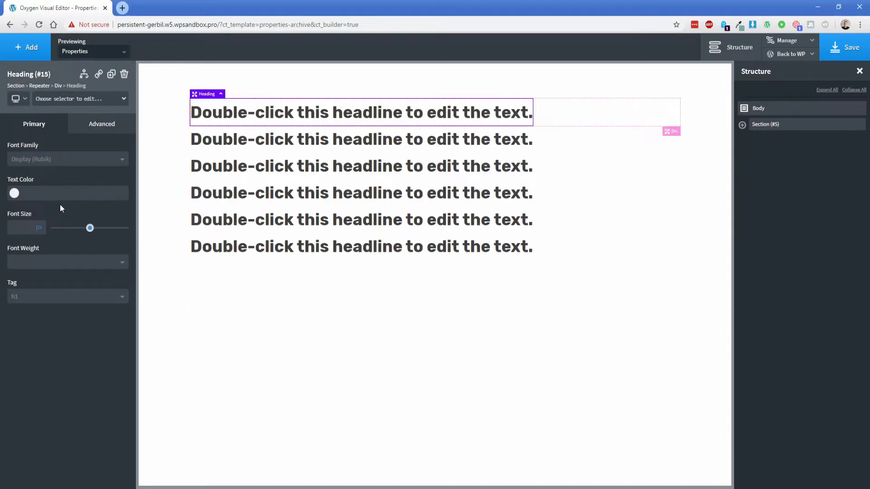
double_click(267, 112)
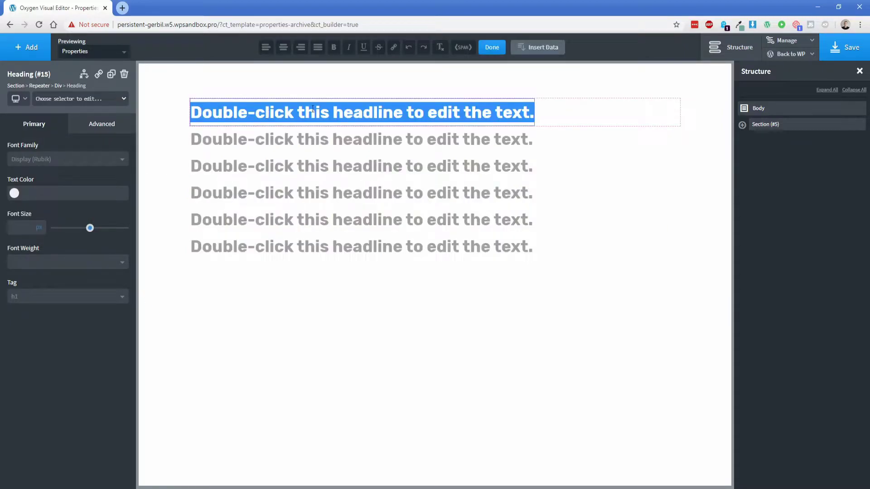
left_click(537, 53)
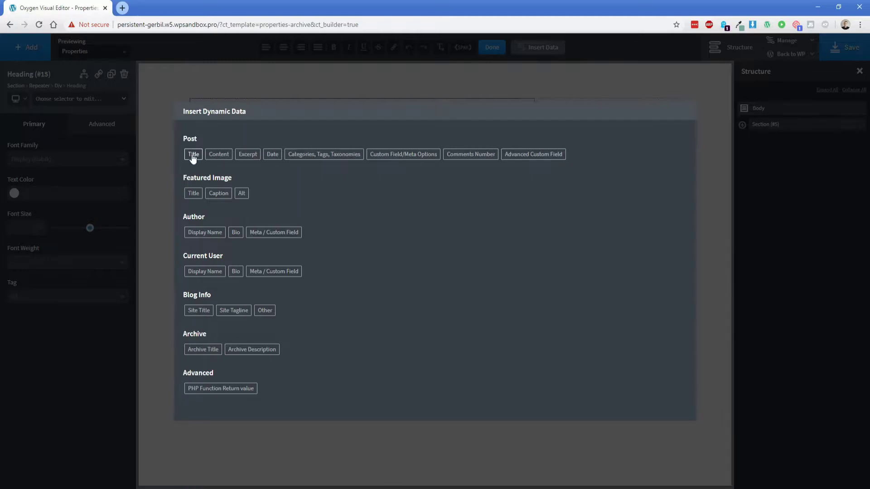
left_click(192, 155)
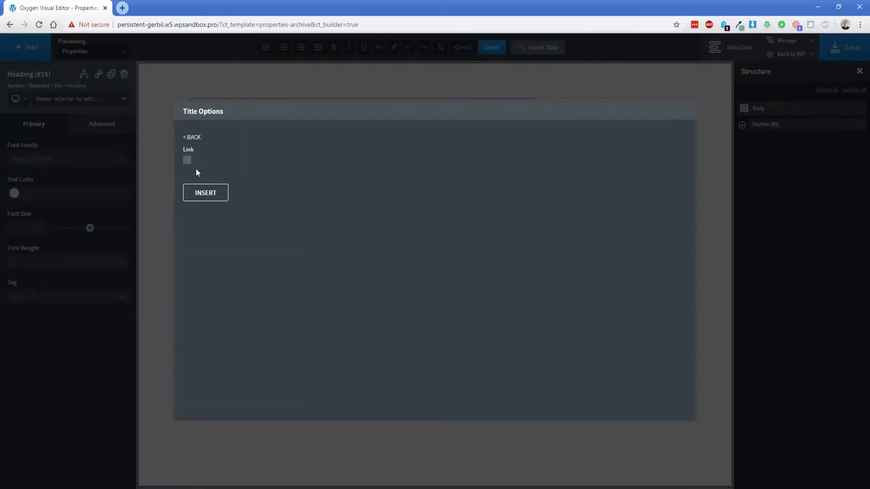
left_click(204, 191)
left_click(166, 153)
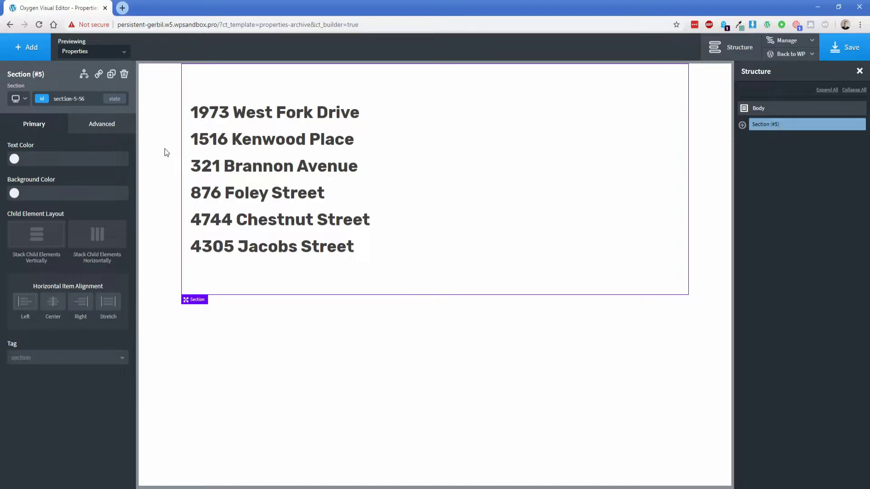
Add an Image below the heading, sourced from the post's Featured Image at medium size
left_click(187, 109)
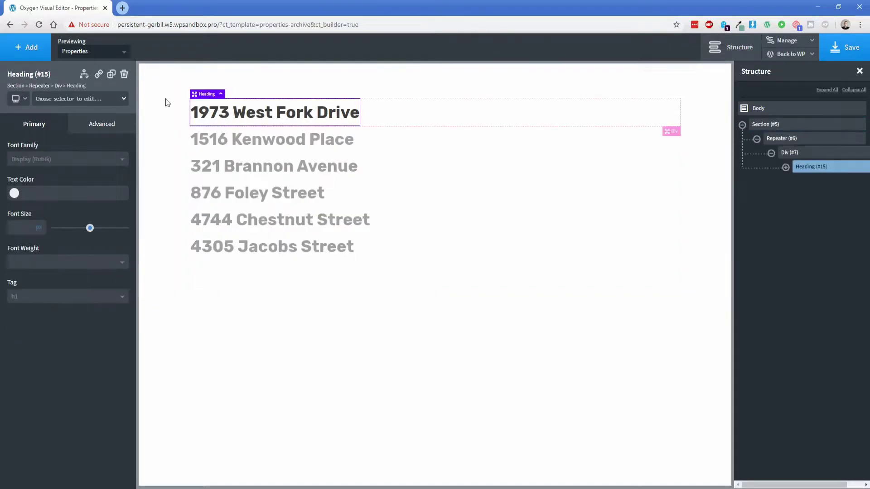
left_click(31, 49)
left_click(37, 356)
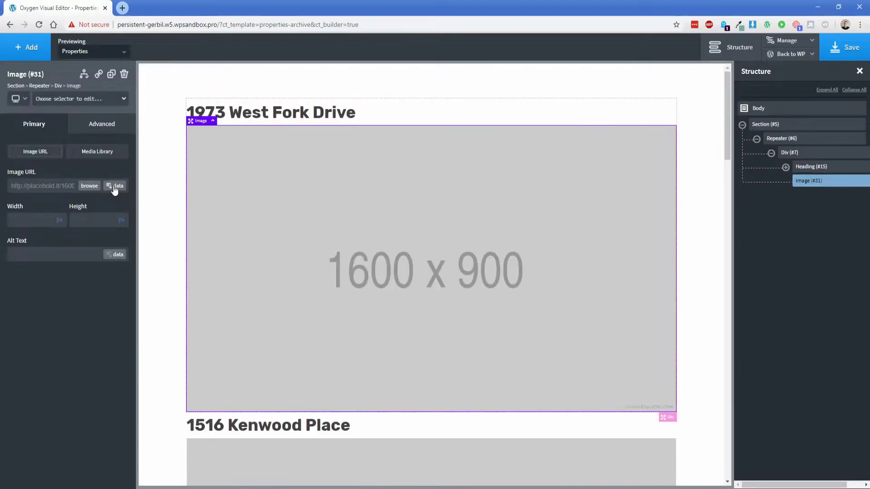
left_click(114, 186)
left_click(203, 154)
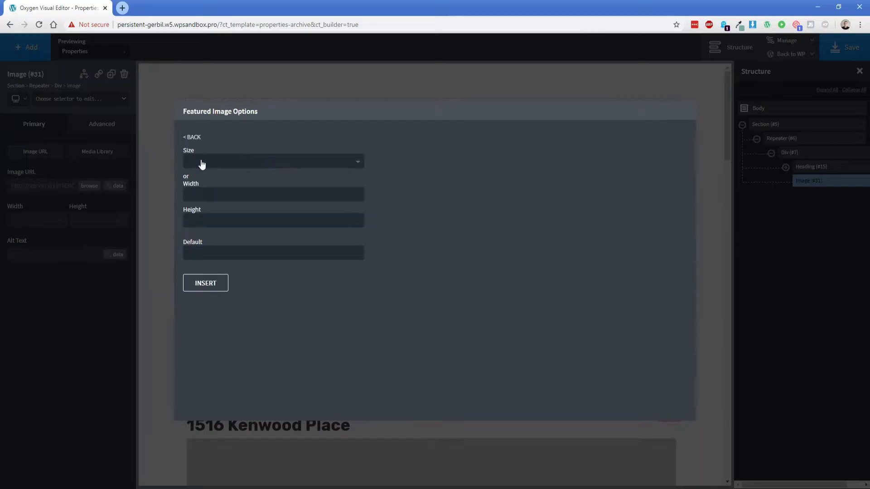
left_click(202, 163)
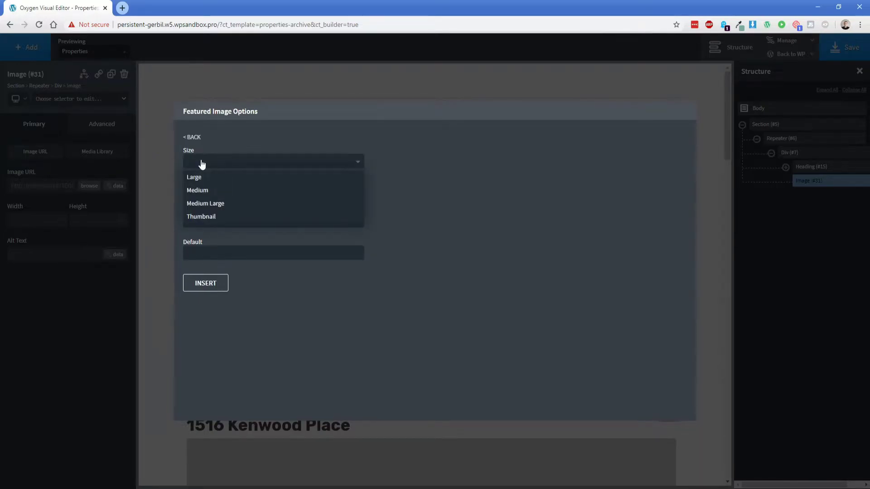
left_click(214, 194)
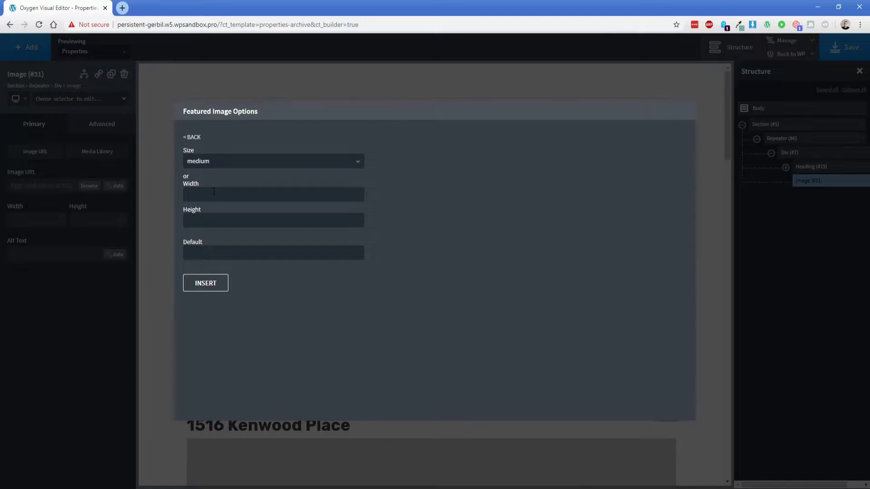
left_click(201, 286)
left_click(169, 205)
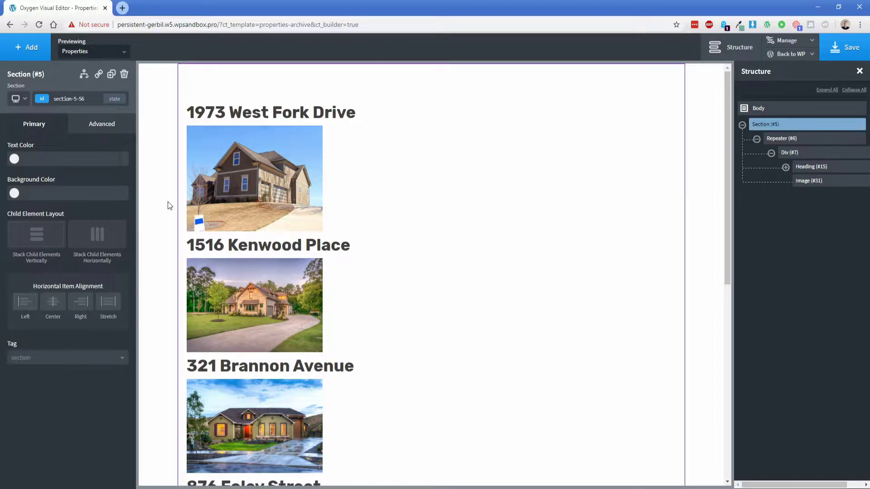
left_click(238, 189)
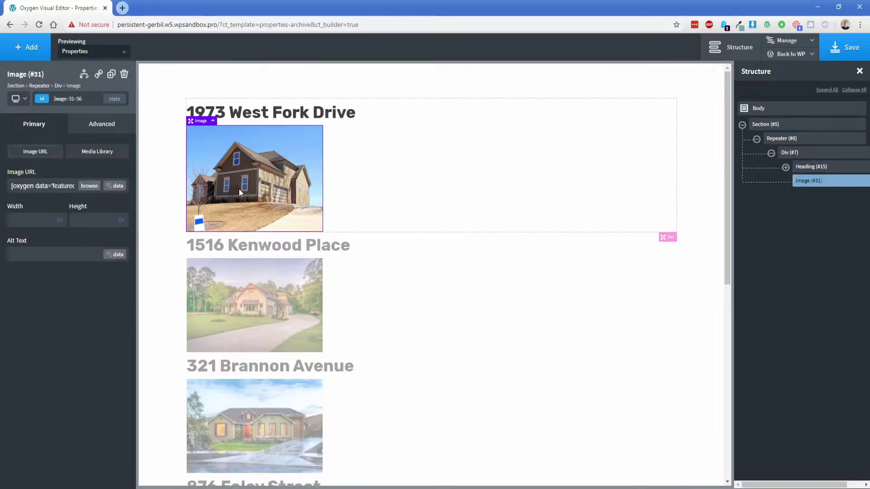
Add an h3 Heading after the image showing the Sale price custom field
left_click(17, 47)
left_click(36, 209)
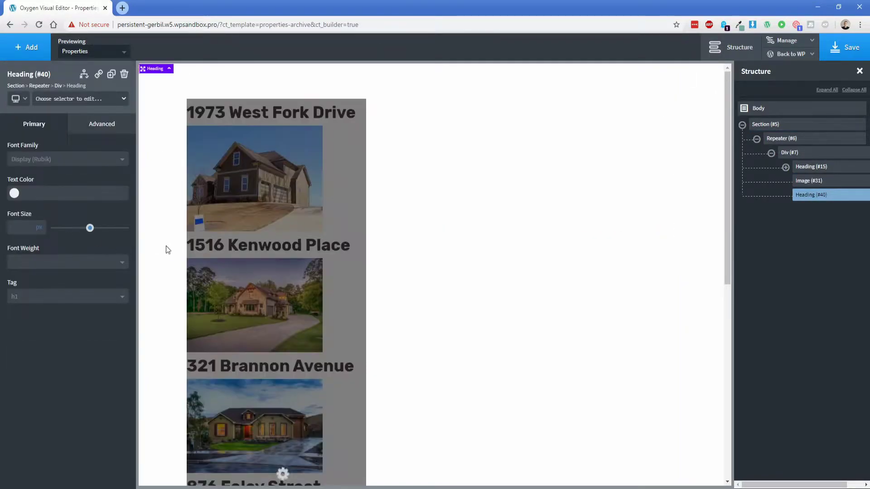
left_click(58, 297)
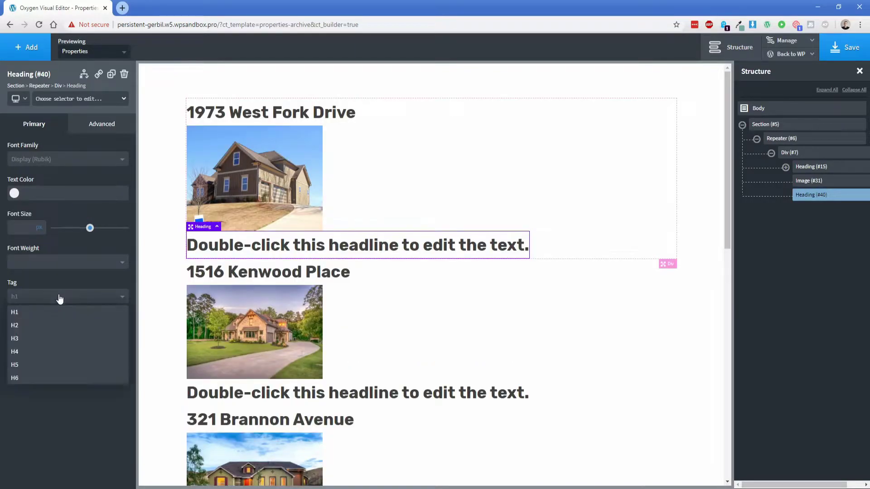
left_click(40, 338)
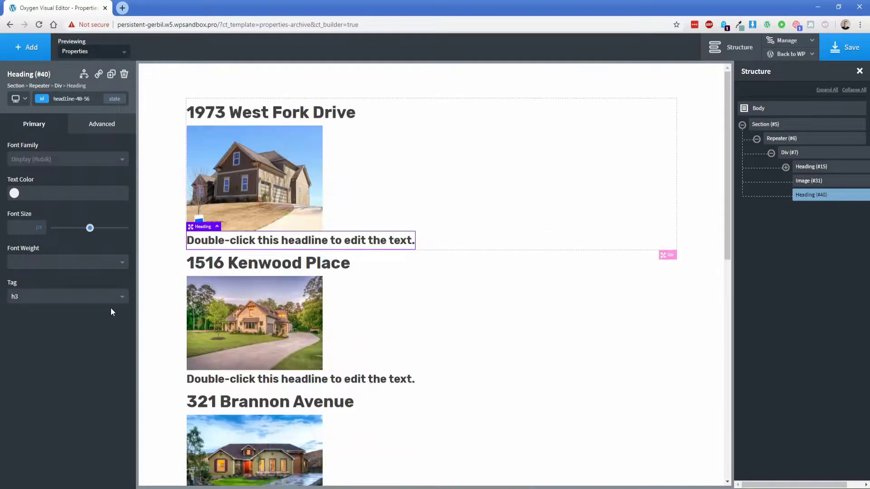
double_click(268, 241)
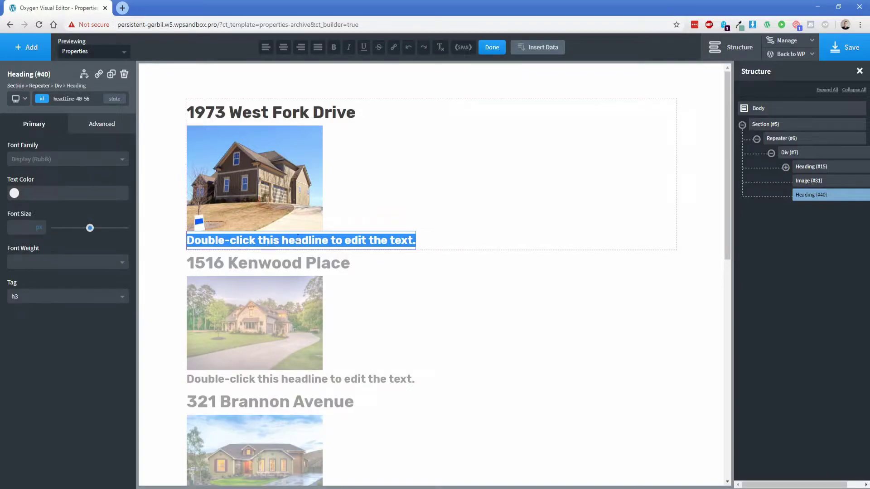
left_click(537, 50)
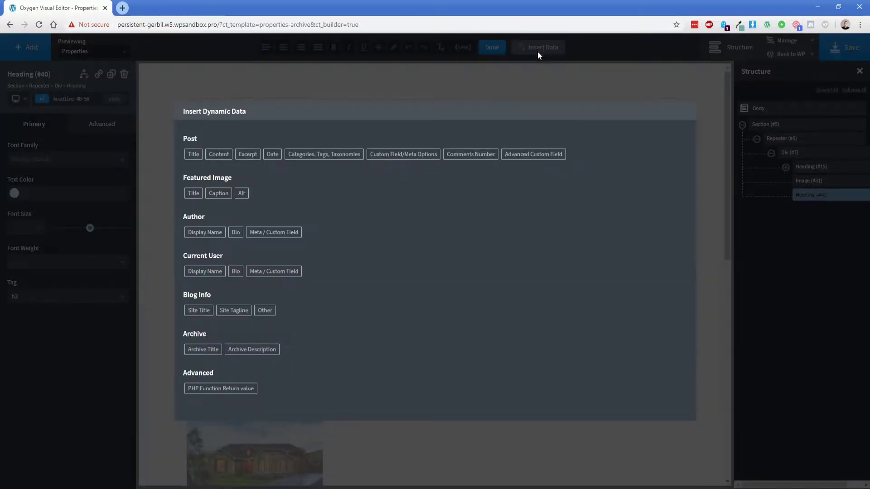
left_click(530, 156)
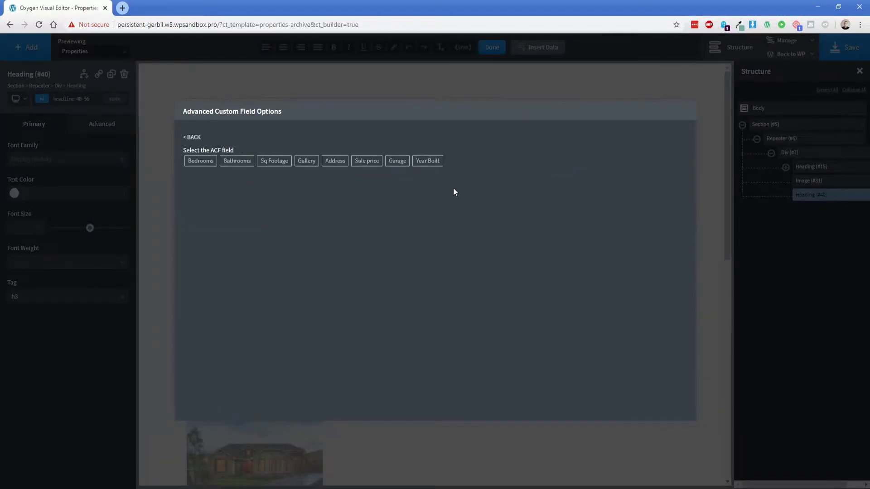
left_click(368, 162)
left_click(205, 194)
left_click(161, 230)
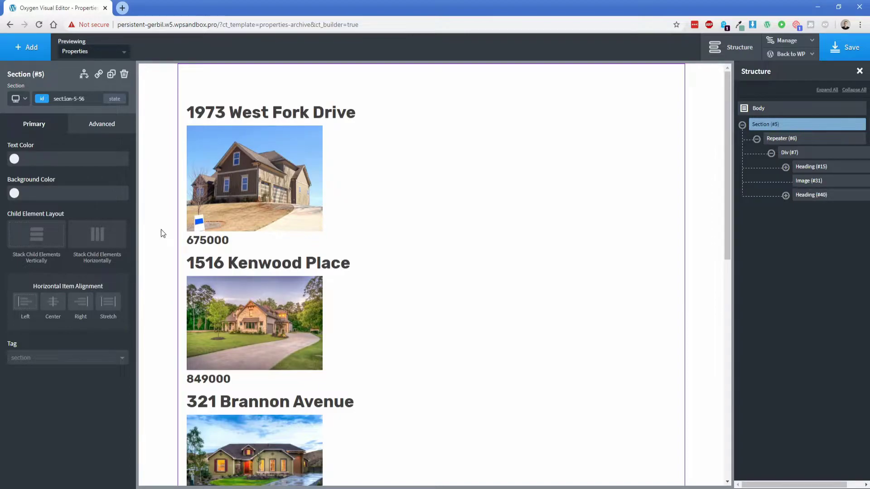
Prefix the price with '$' so it reads like $675000
double_click(205, 243)
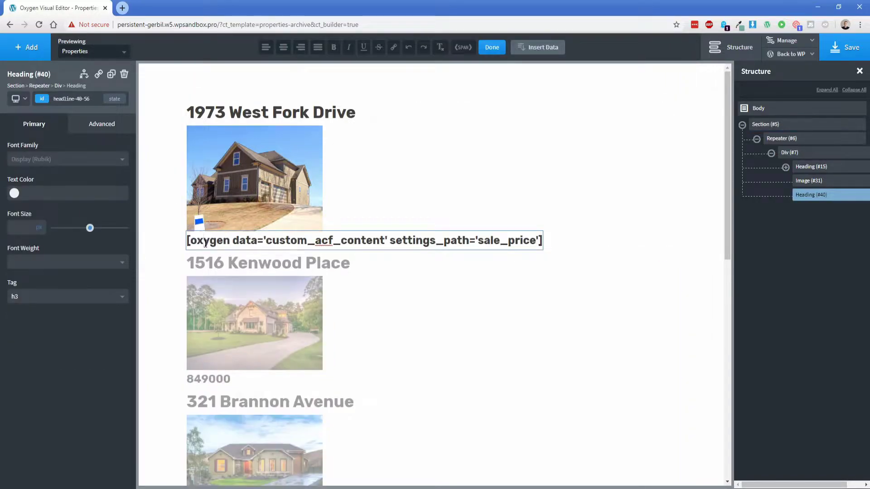
type("$")
left_click(154, 219)
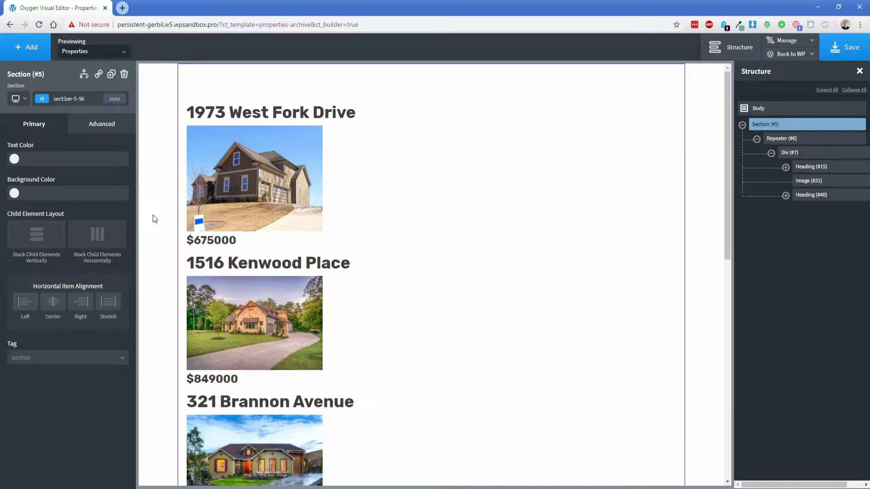
left_click(210, 240)
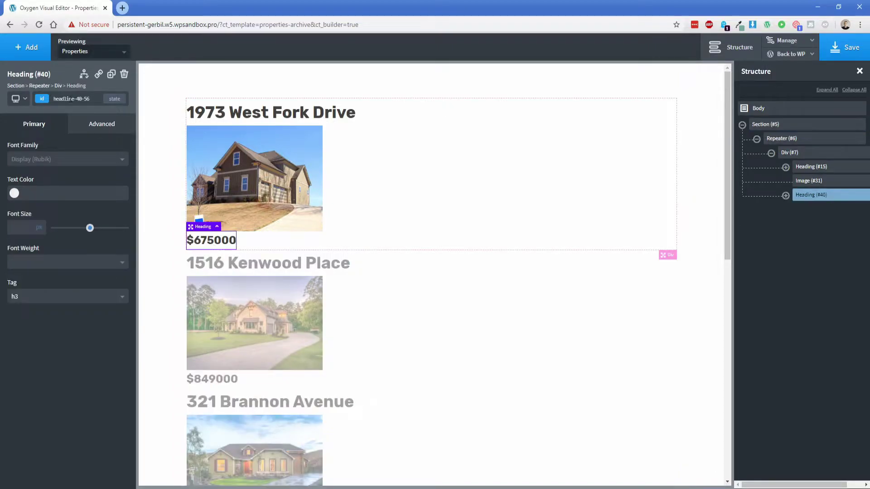
left_click(27, 47)
Add a Text element under the price showing 'Bedrooms:' plus the Bedrooms custom field
left_click(86, 218)
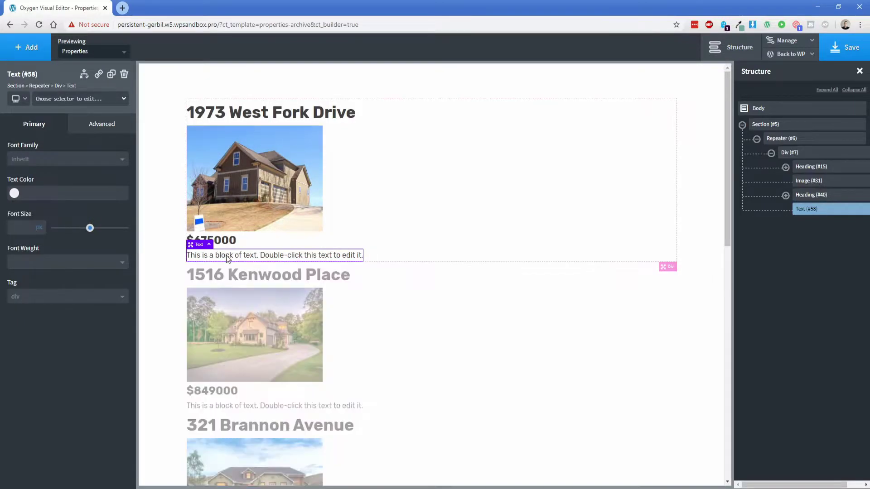
left_click(540, 48)
left_click(533, 153)
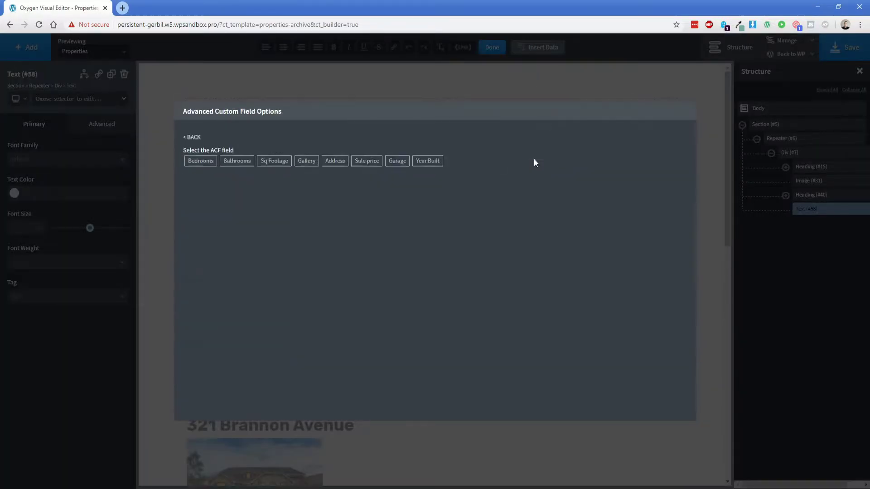
left_click(201, 166)
left_click(204, 191)
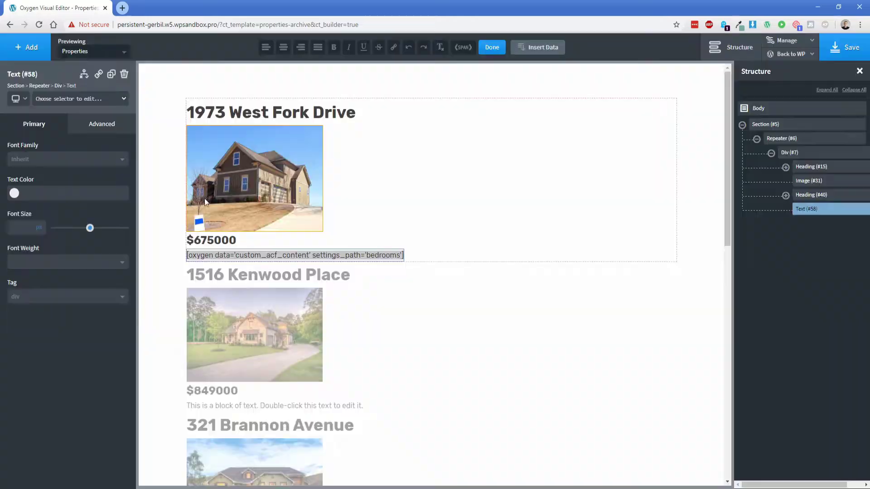
left_click(168, 232)
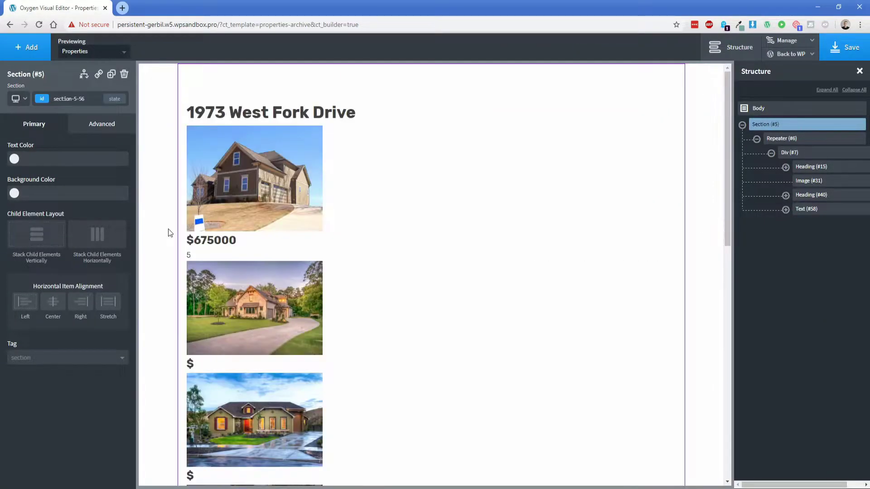
double_click(188, 256)
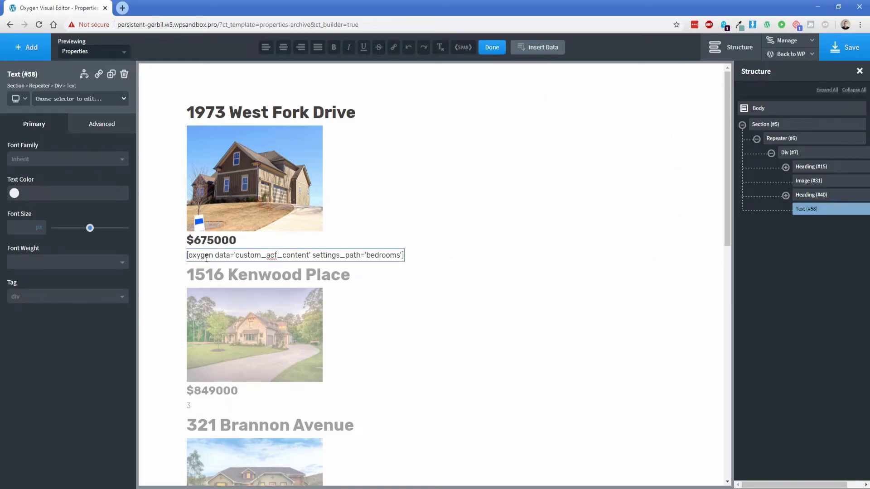
type("Bedrooms:")
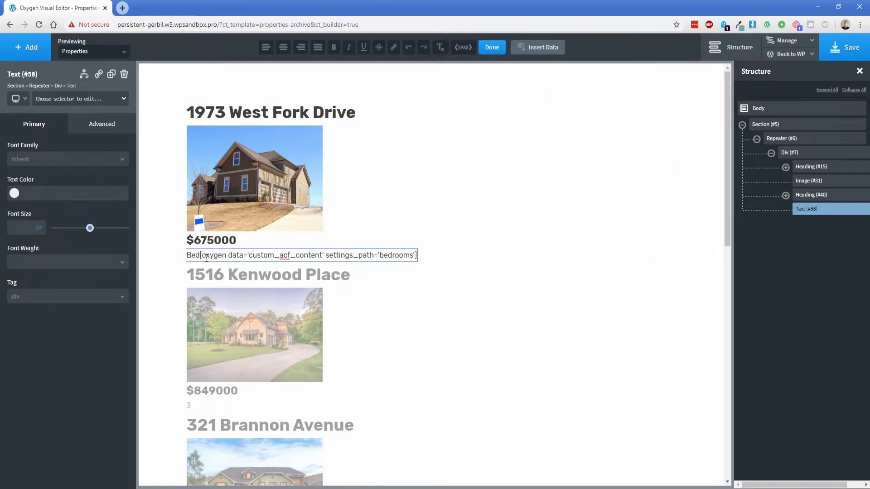
left_click(157, 244)
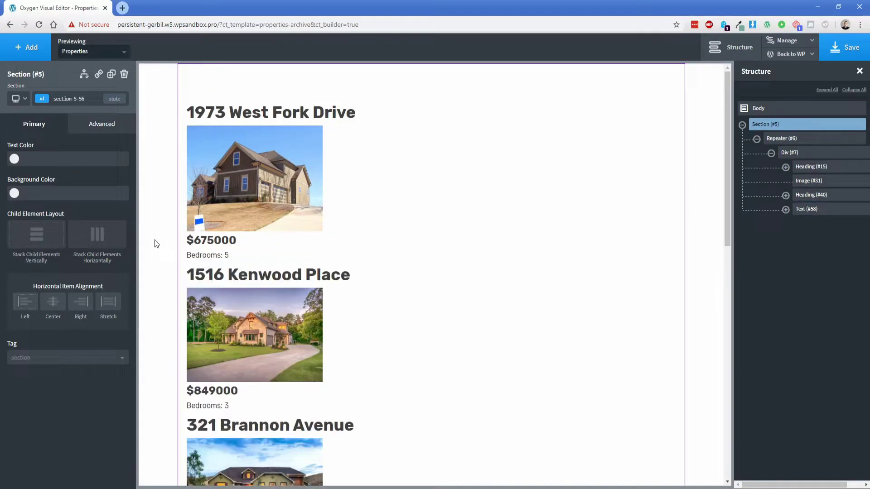
left_click(208, 256)
Add a Text element reading 'Bathrooms:' followed by the Bathrooms custom field
left_click(32, 49)
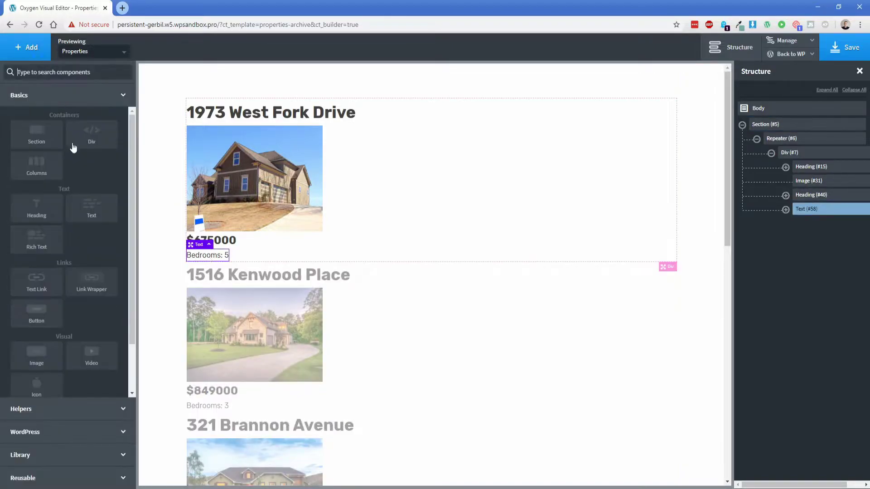
left_click(100, 223)
left_click(216, 268)
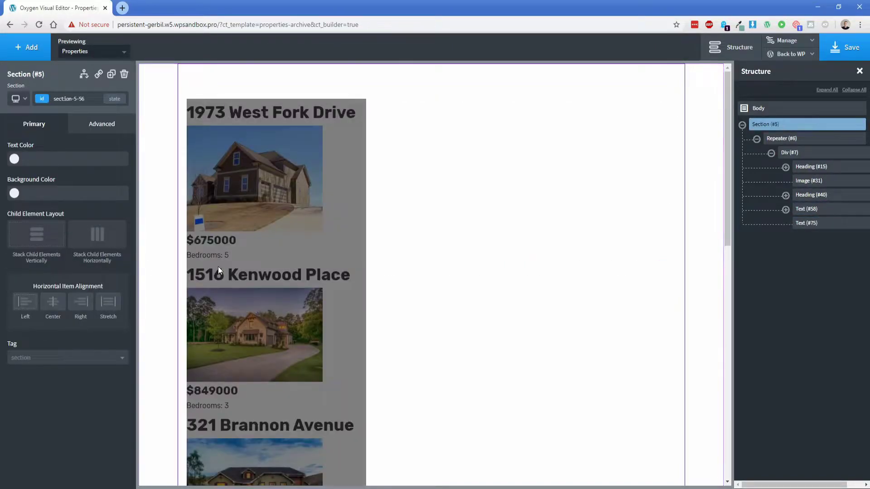
double_click(220, 266)
type("Bathrooms:")
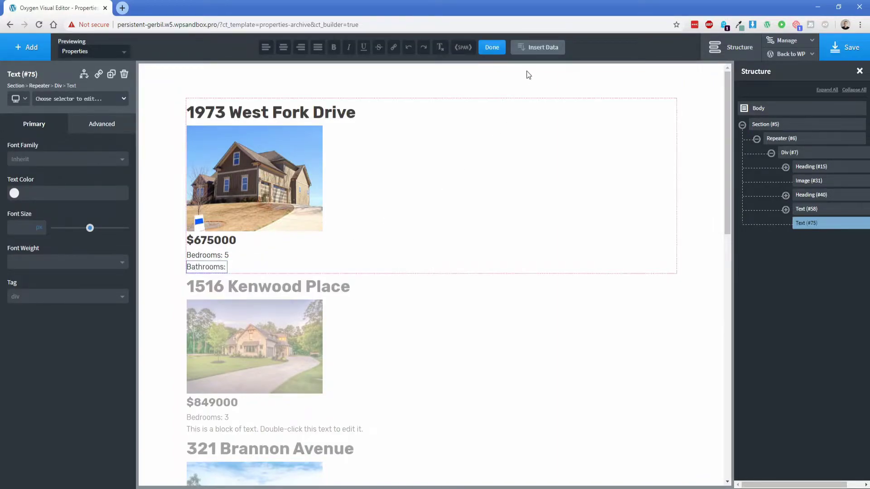
left_click(550, 47)
left_click(539, 160)
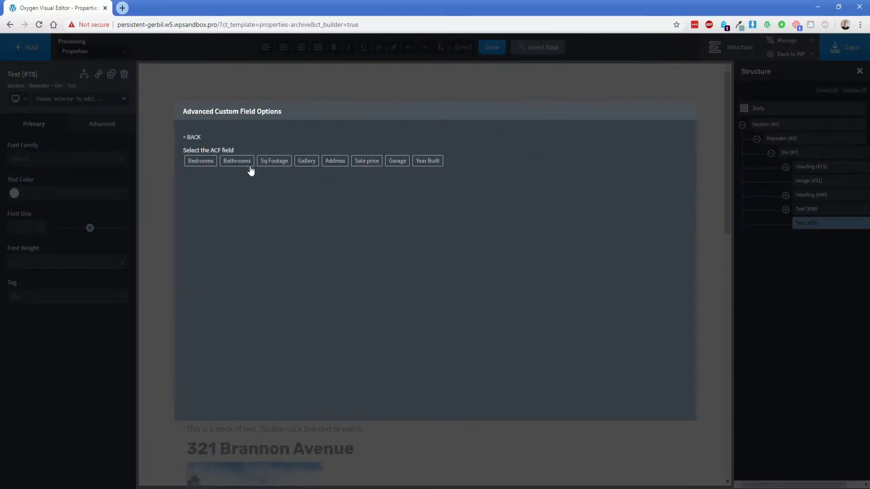
left_click(240, 163)
left_click(243, 182)
left_click(172, 215)
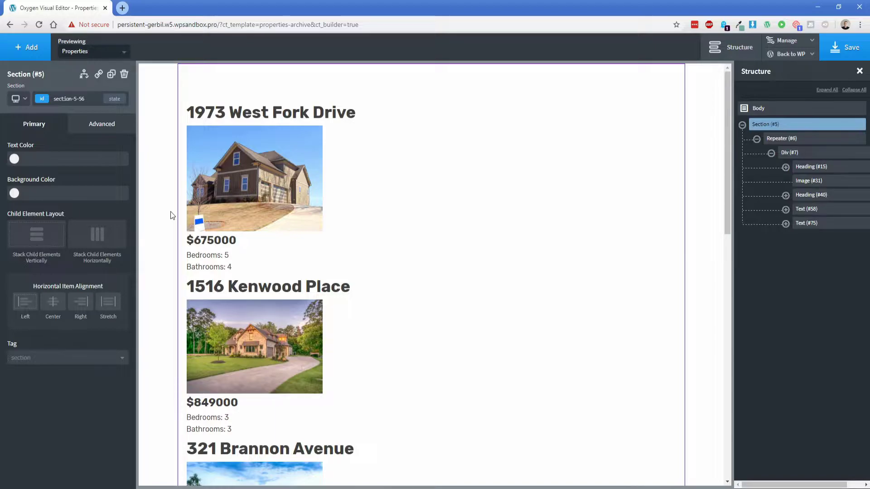
left_click(368, 164)
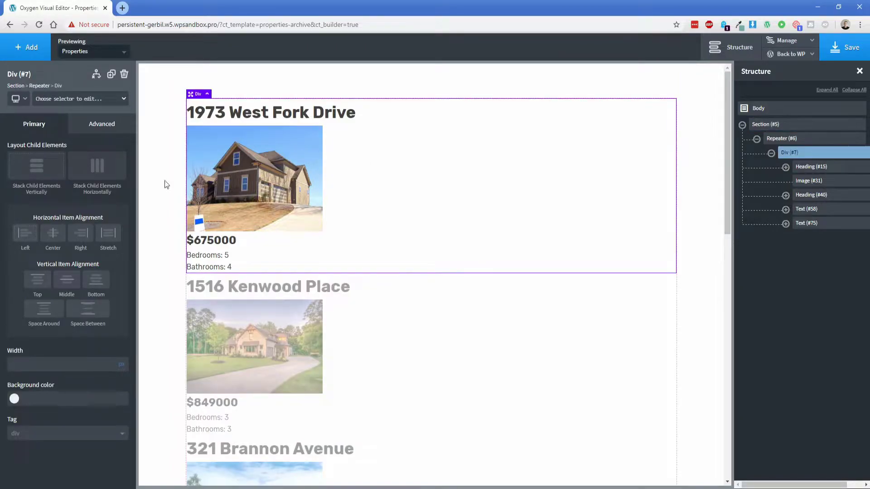
Stack Div #7's children horizontally and move the Image above the address Heading
left_click(96, 170)
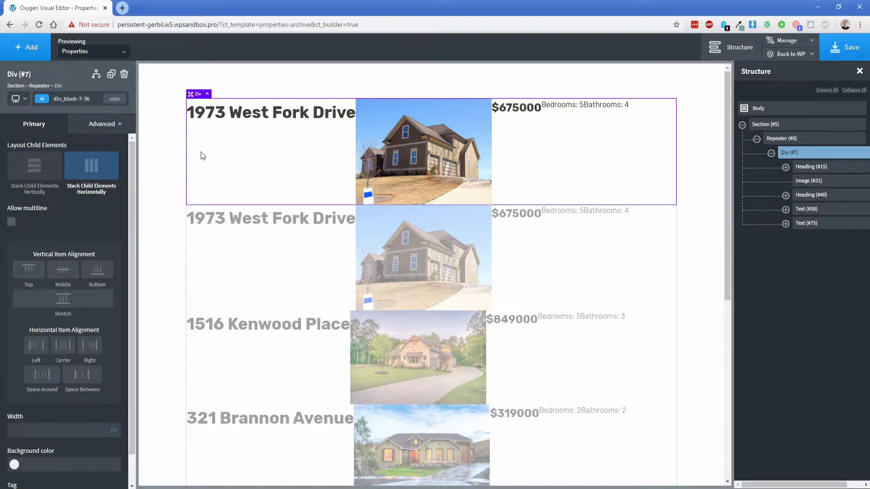
left_click(809, 181)
left_click_drag(809, 182, 808, 165)
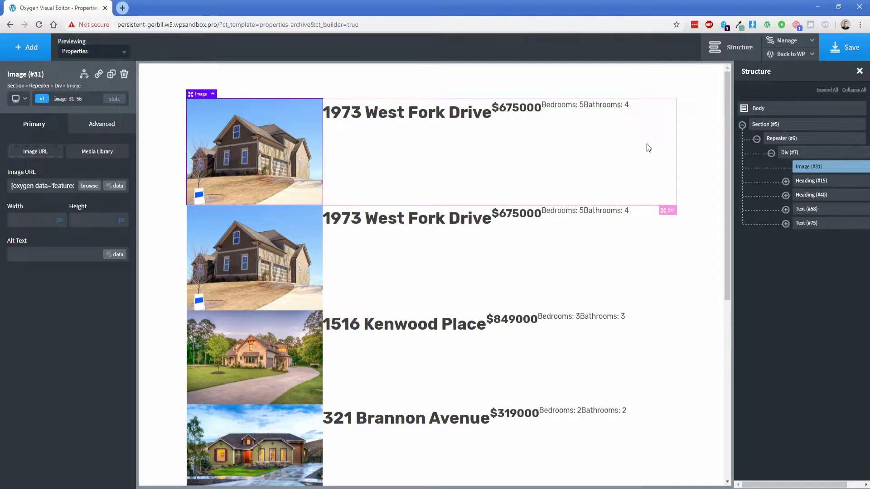
Save, wrap the title Heading in a div, and move the Bedrooms and Bathrooms texts into it
left_click(814, 184)
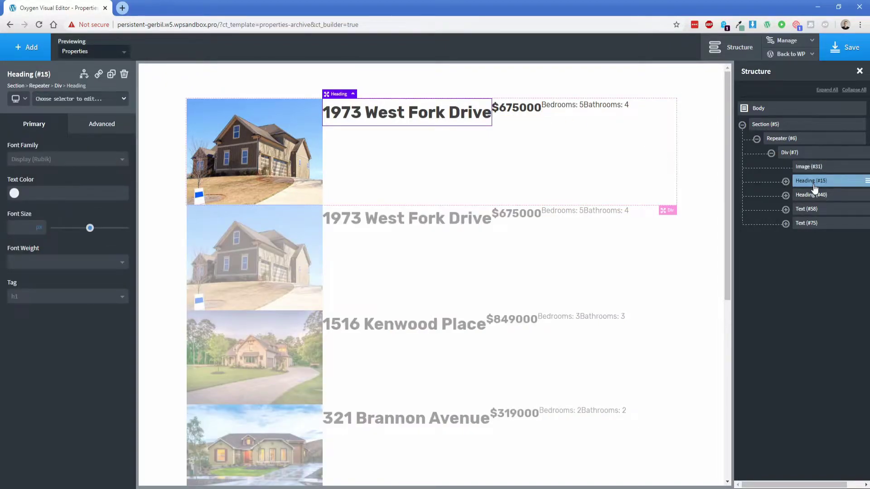
left_click(846, 49)
left_click_drag(772, 482, 788, 481)
mouse_move(811, 186)
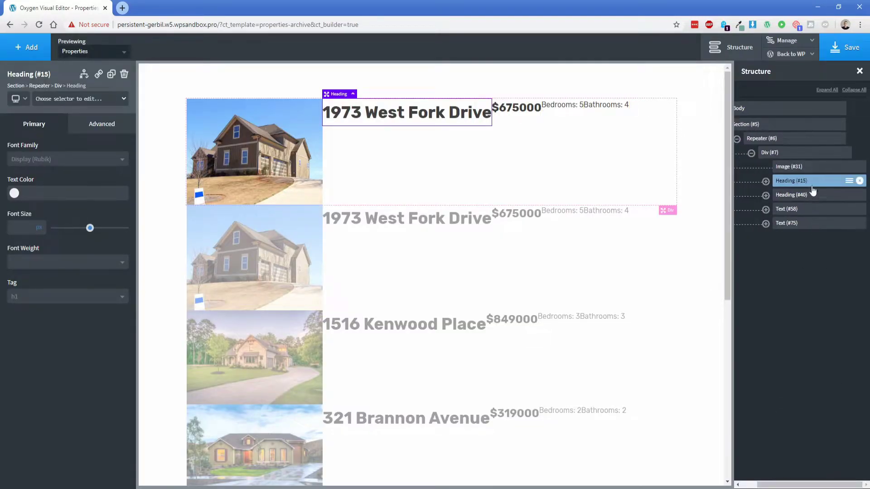
left_click(850, 182)
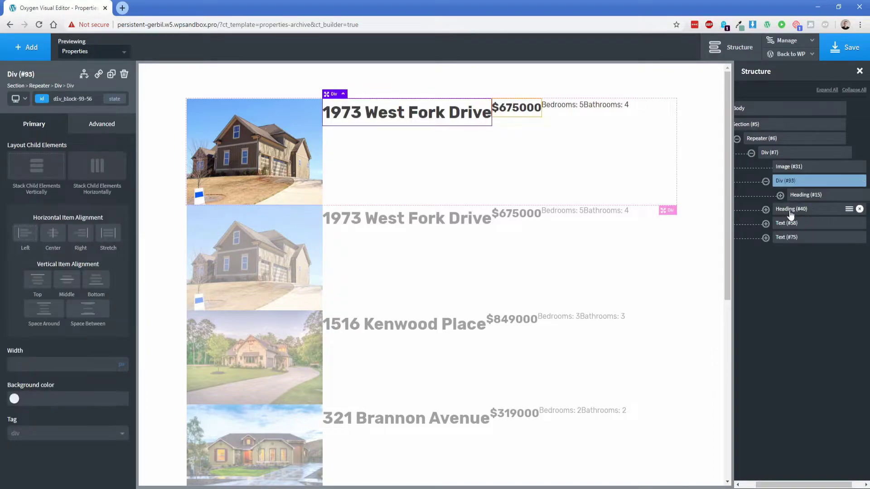
left_click(787, 230)
left_click_drag(787, 231, 802, 209)
left_click(786, 238)
left_click_drag(786, 240, 802, 225)
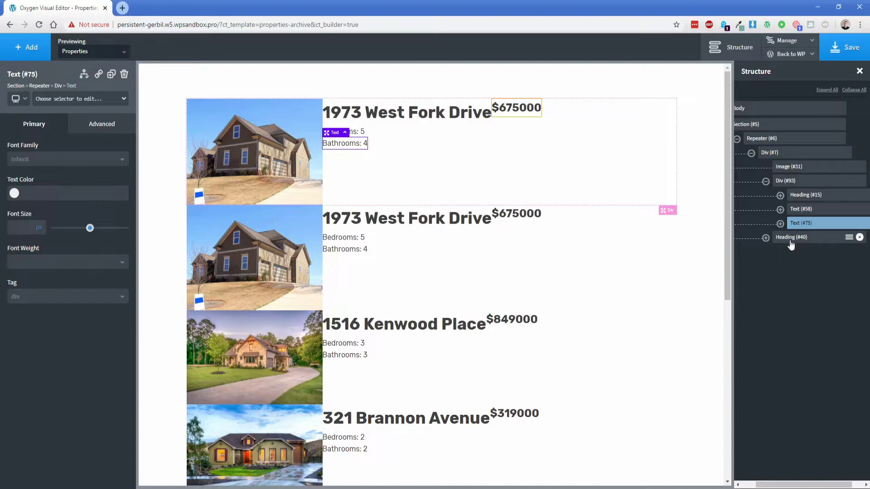
Give the new div 25 px padding on all sides
left_click(787, 182)
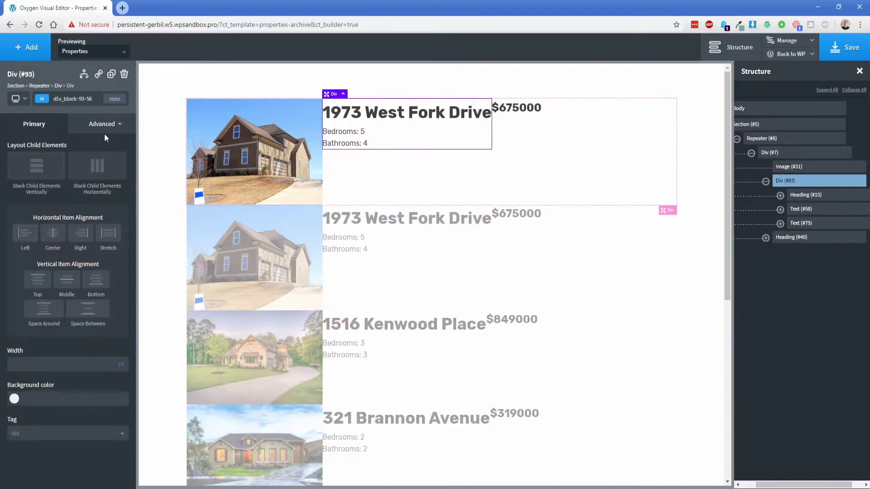
left_click(106, 128)
left_click(82, 178)
left_click(32, 179)
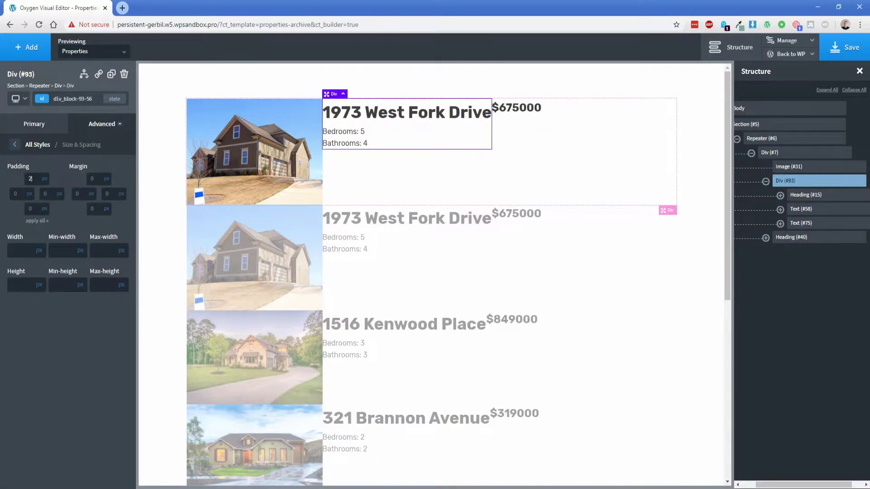
type("25")
left_click(34, 222)
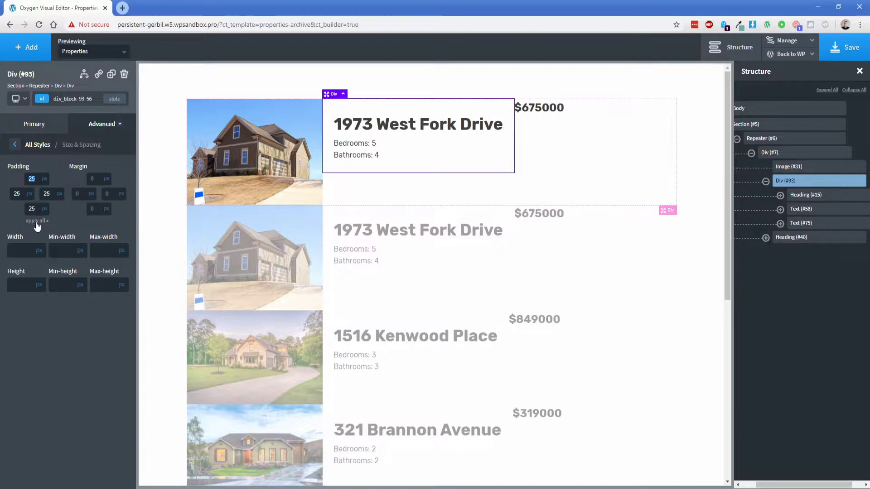
Wrap the price Heading #40 in a div and set its Flex Grow to 1
left_click(538, 111)
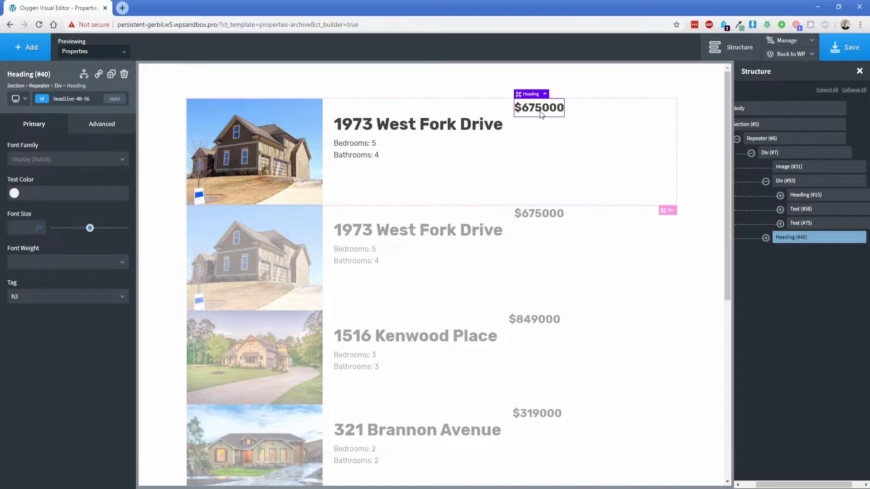
left_click(848, 238)
left_click(818, 272)
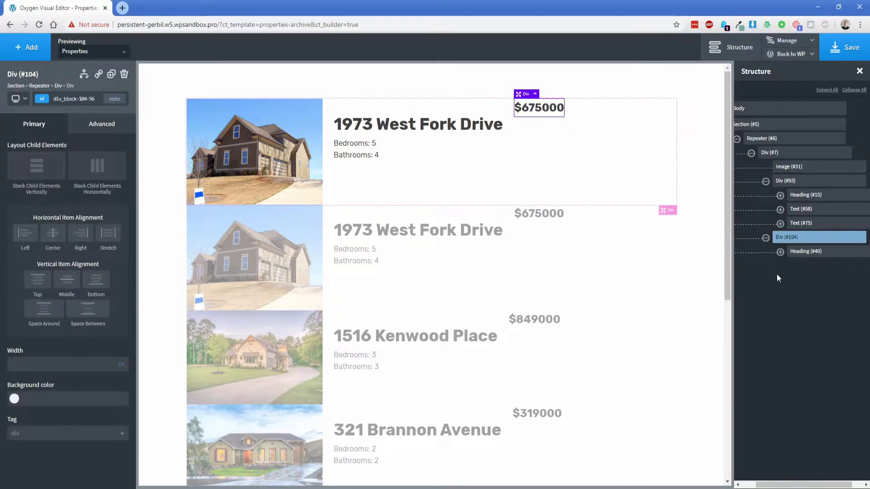
left_click(100, 132)
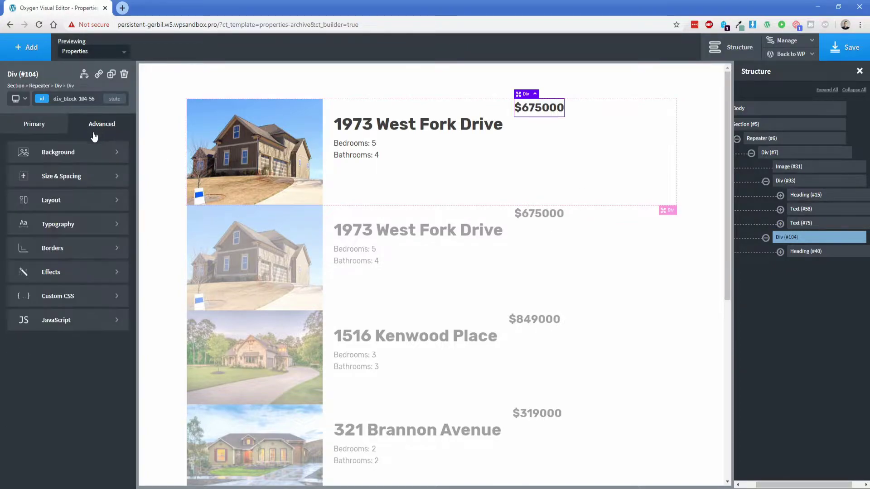
left_click(77, 200)
scroll(86, 344, "down", 5)
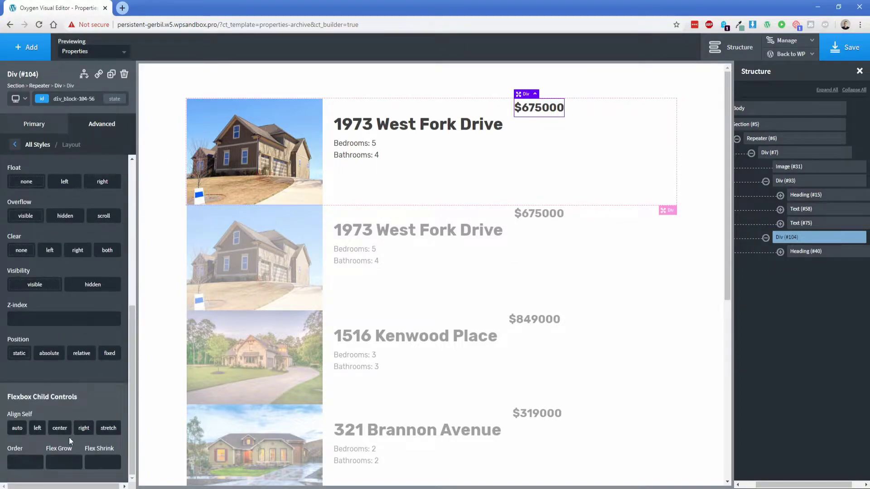
type("1")
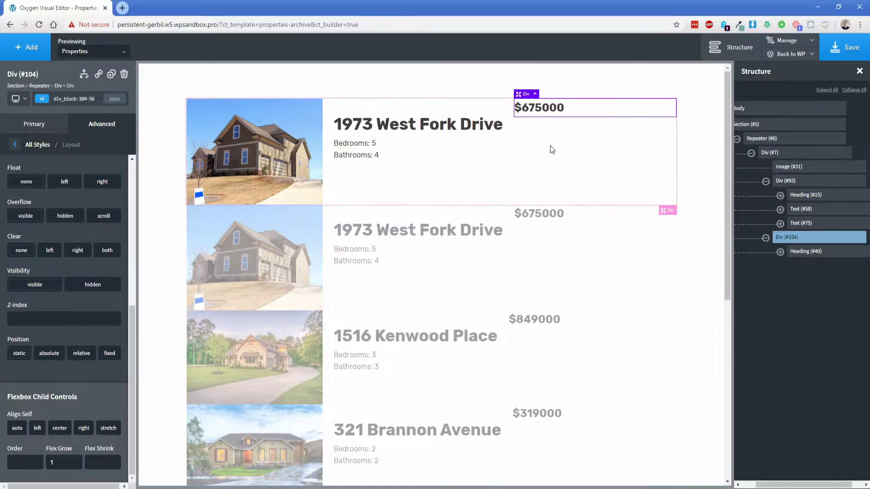
Set the price div's horizontal item alignment to Right
left_click(34, 123)
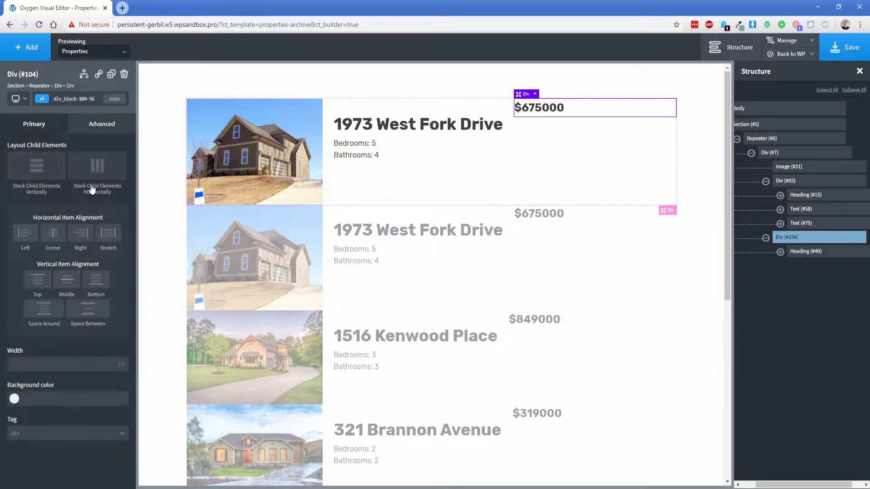
left_click(80, 236)
left_click(67, 281)
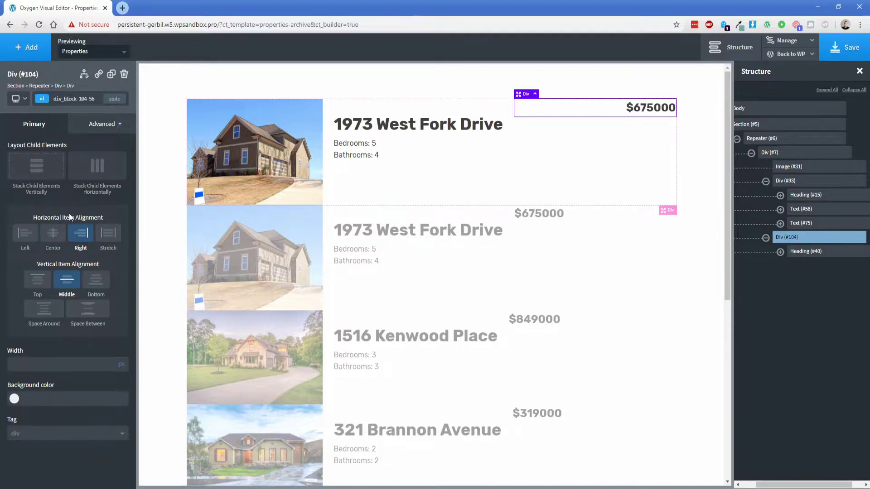
left_click(67, 280)
left_click(82, 236)
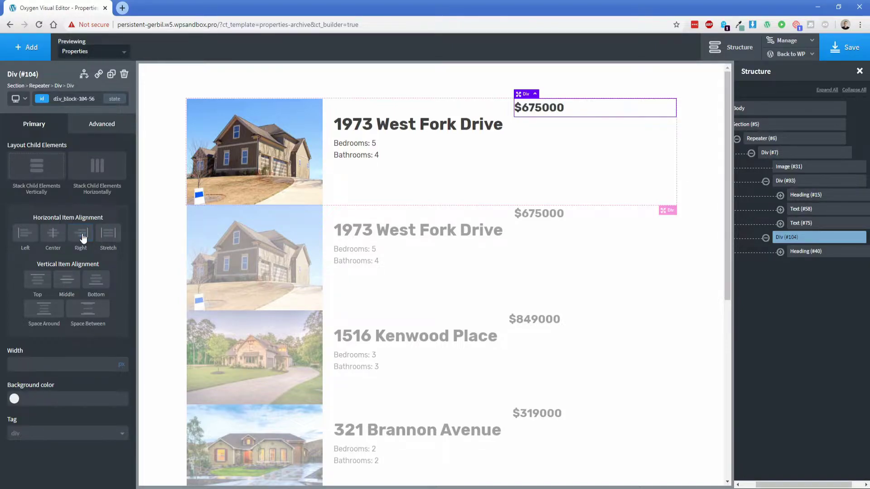
left_click(83, 238)
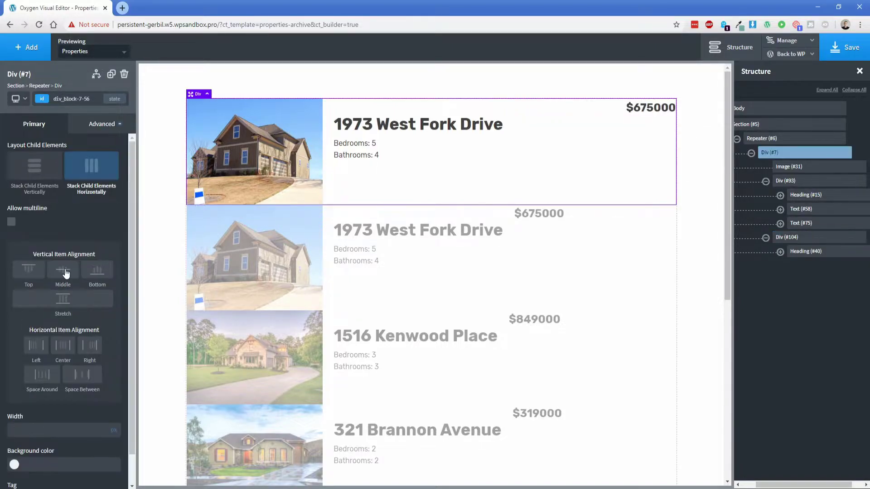
Save the template and wrap the Bedrooms text in a new div
left_click(358, 148)
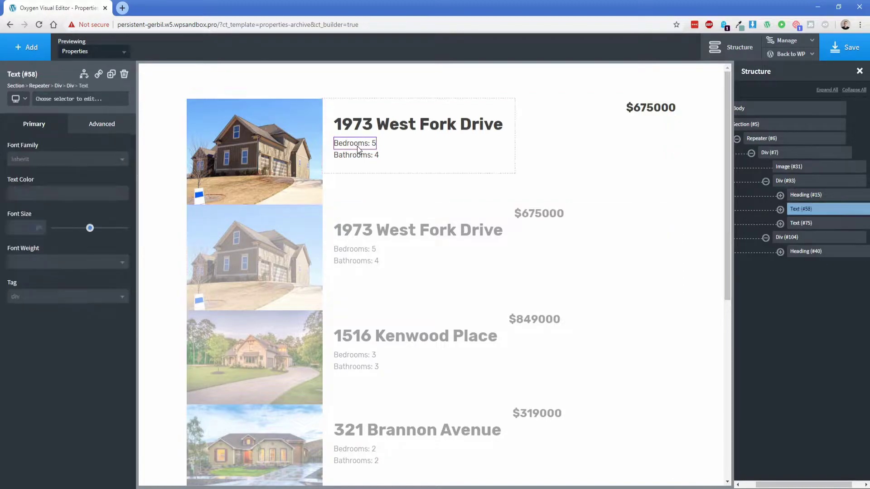
left_click_drag(766, 483, 782, 484)
left_click(844, 48)
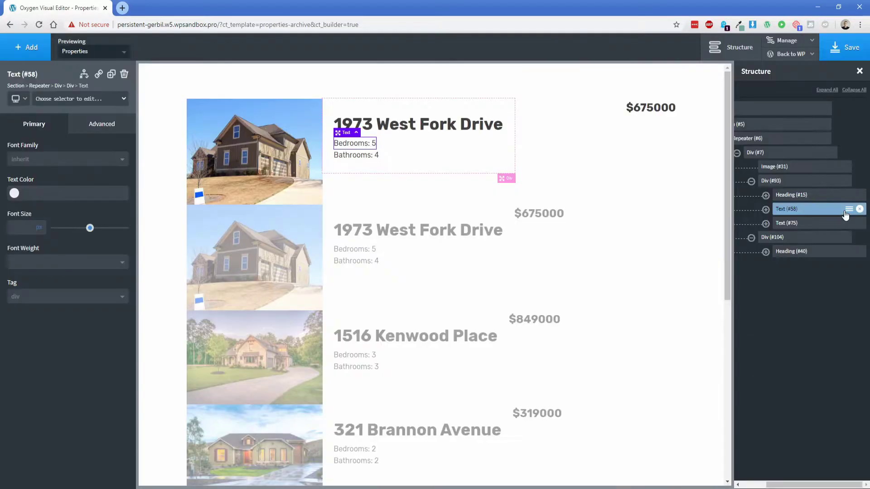
left_click(849, 209)
left_click(824, 245)
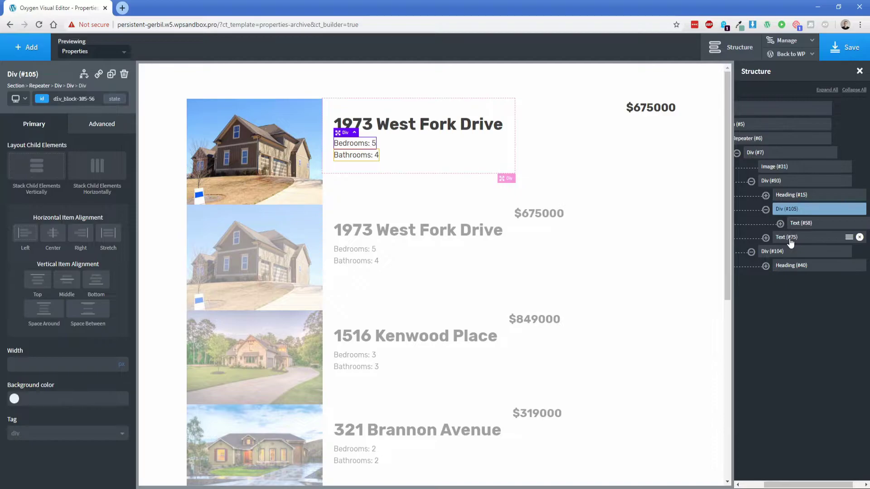
Add a bed icon to the Bedrooms div and size it to 25 px
left_click(31, 49)
type("ic")
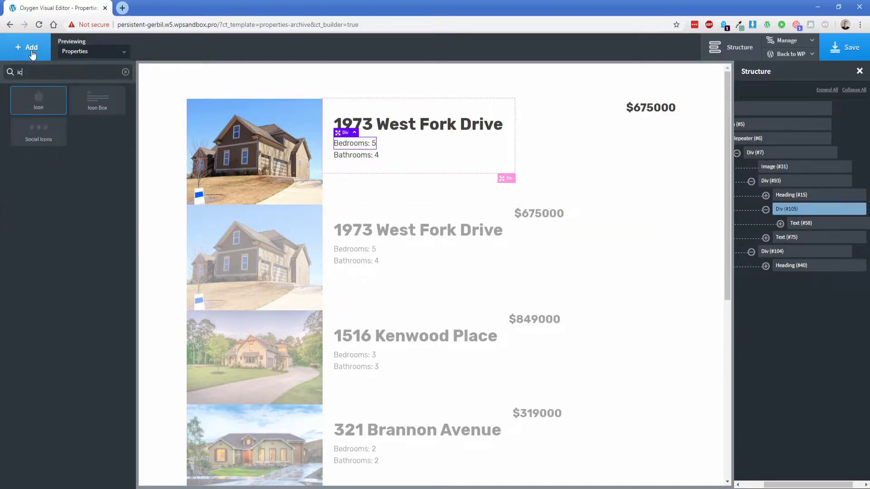
left_click(39, 100)
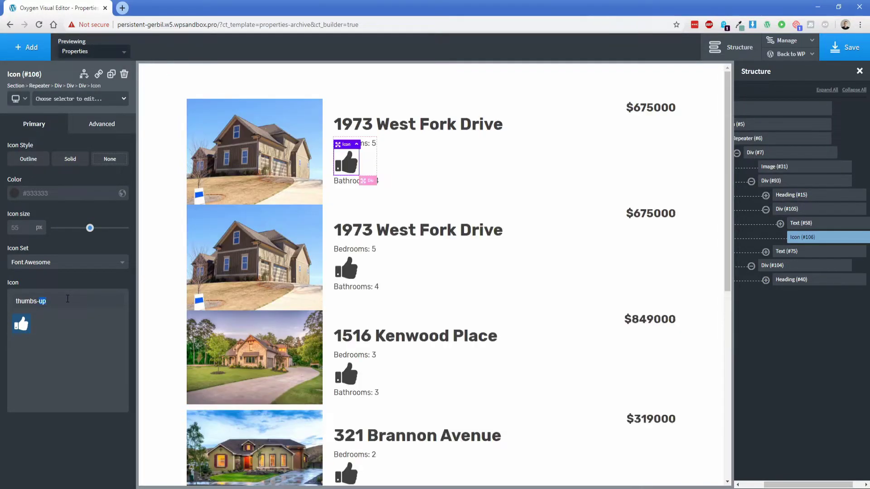
triple_click(68, 299)
type("bed")
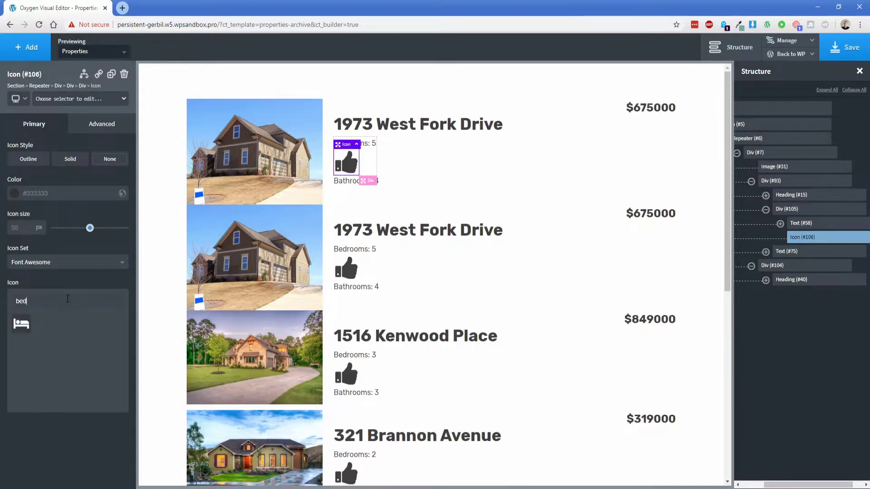
left_click(20, 324)
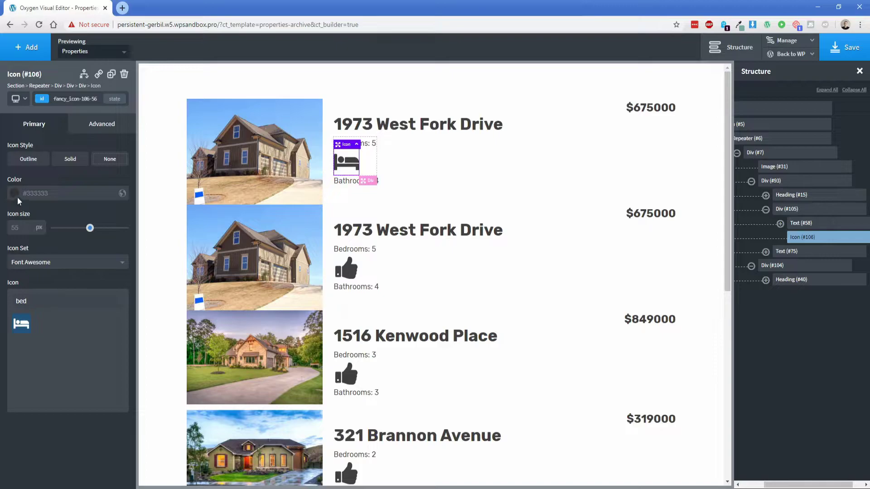
left_click_drag(90, 228, 67, 235)
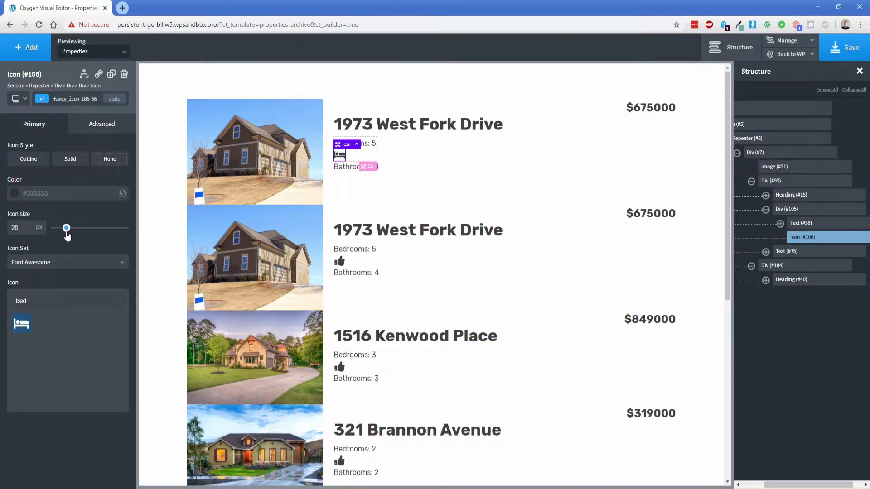
Lay out the div's children horizontally, with the bed icon ahead of the Bedrooms text
left_click(362, 159)
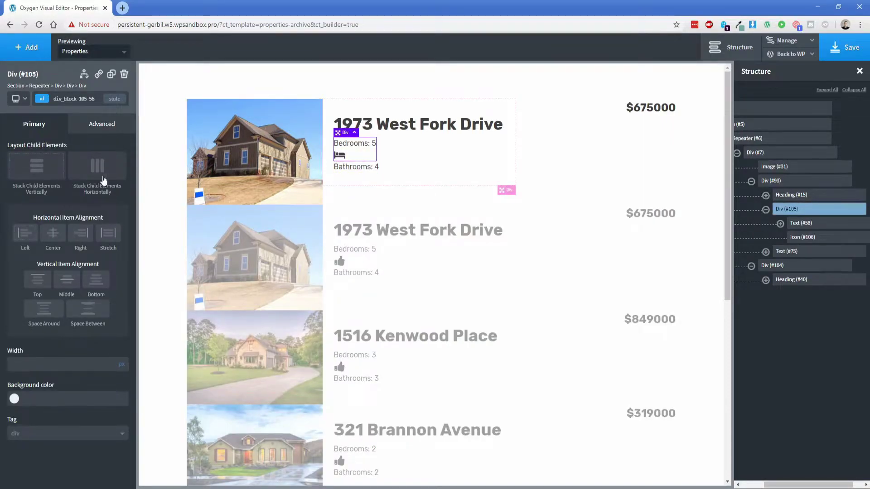
left_click(90, 170)
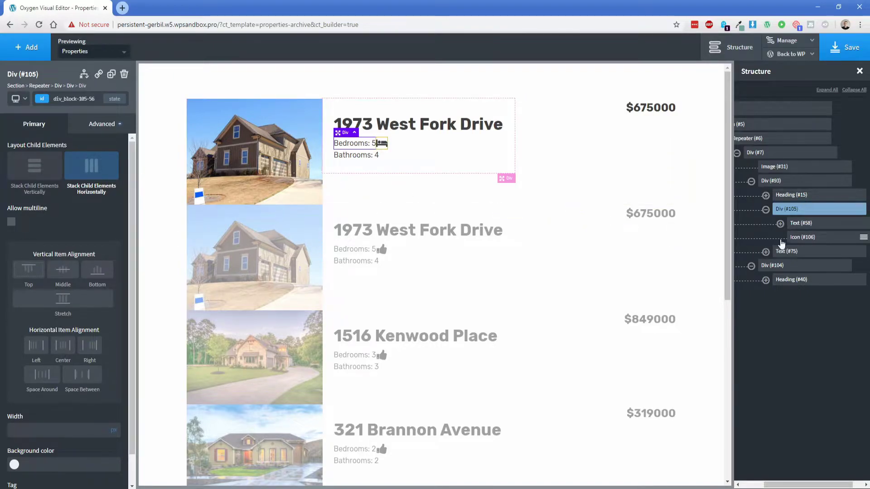
left_click(798, 241)
left_click_drag(799, 242, 802, 223)
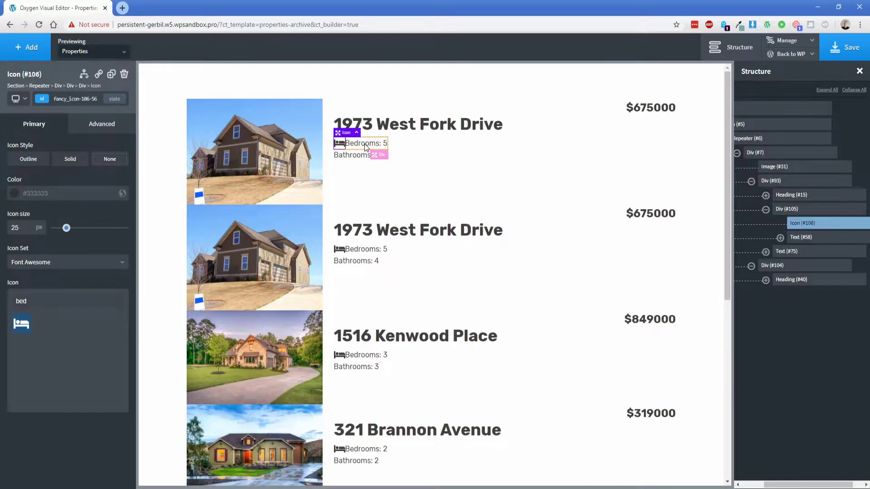
Delete the 'Bedrooms' label so only the bedroom count sits beside the icon
double_click(369, 144)
left_click(376, 144)
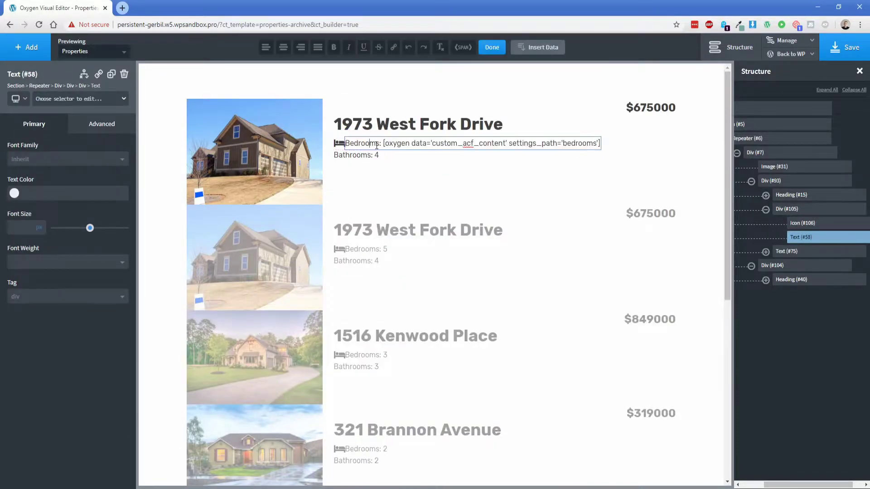
key("BackSpace")
key("BackSpace")
key("BackSpace")
key("BackSpace")
key("BackSpace")
key("BackSpace")
key("BackSpace")
key("BackSpace")
key("BackSpace")
key("BackSpace")
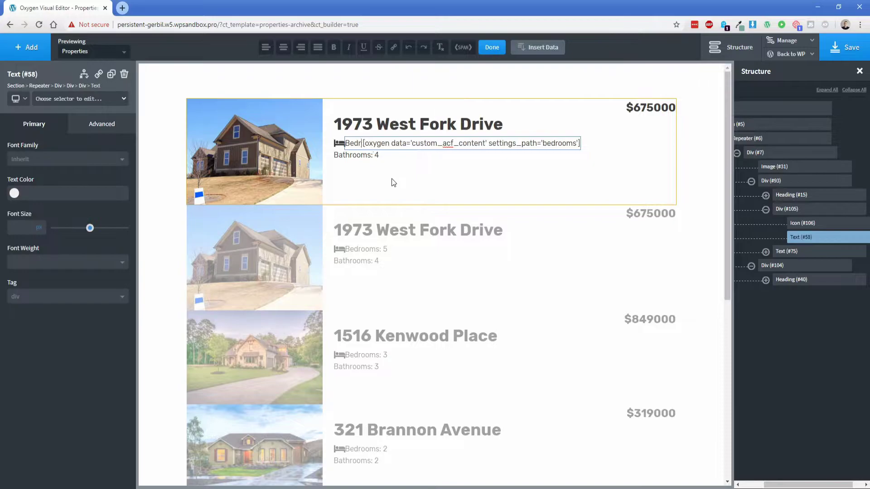
left_click(392, 179)
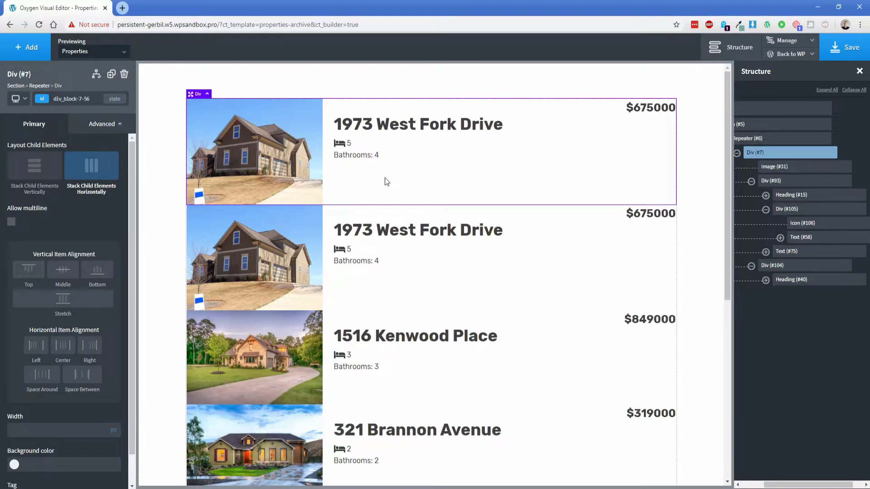
Give the bed icon a 15 px right margin
left_click(340, 144)
left_click(106, 127)
left_click(87, 178)
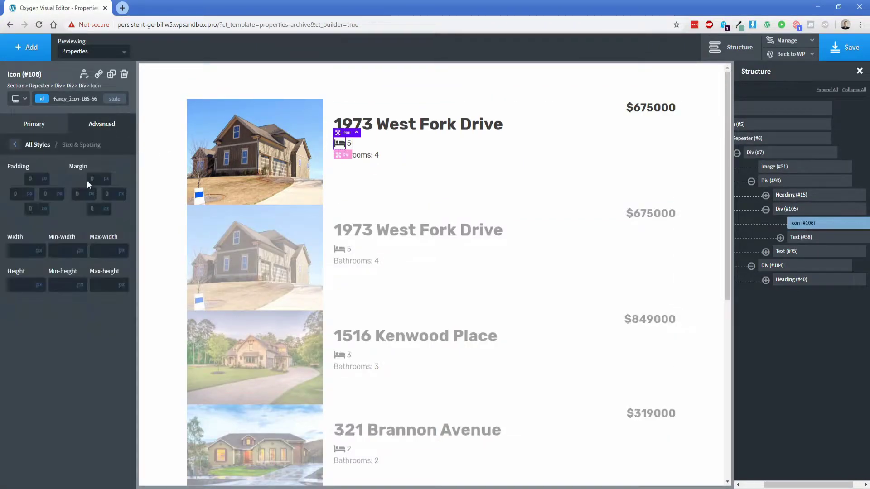
type("15")
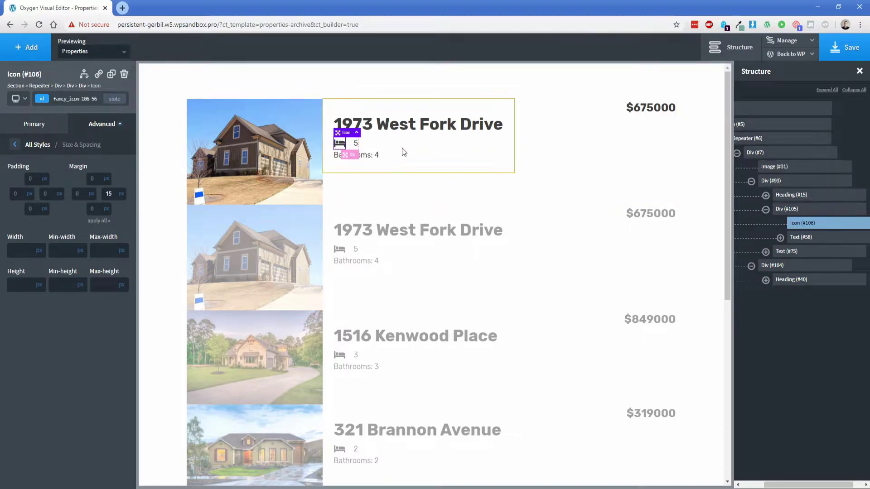
left_click(434, 153)
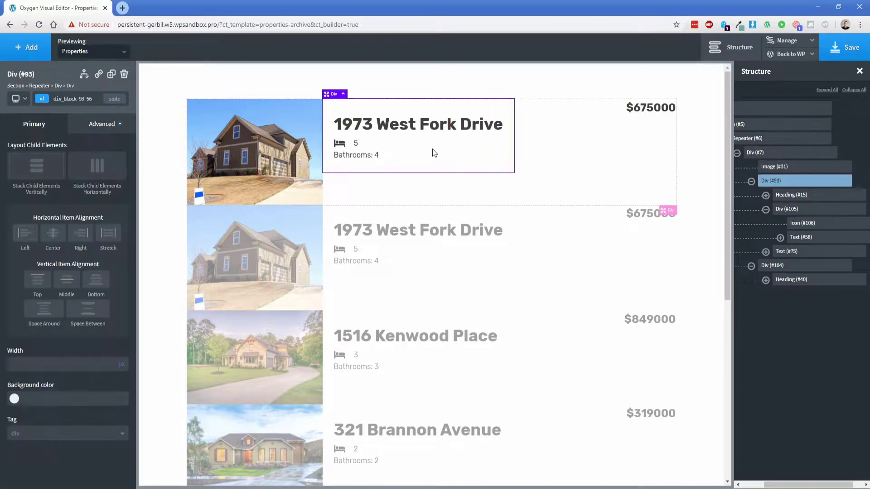
Duplicate the bed icon-and-count row and switch the copy's icon to bath
left_click(380, 158)
left_click(344, 145)
left_click(344, 144)
left_click(111, 74)
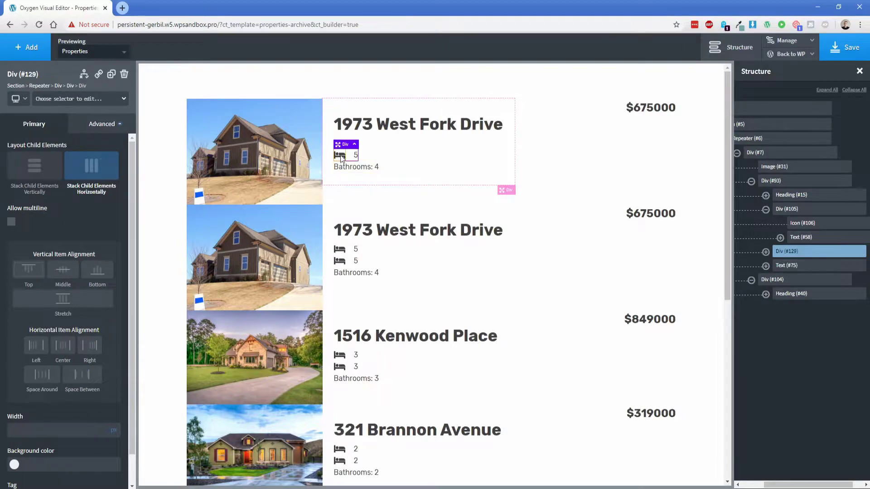
left_click(340, 155)
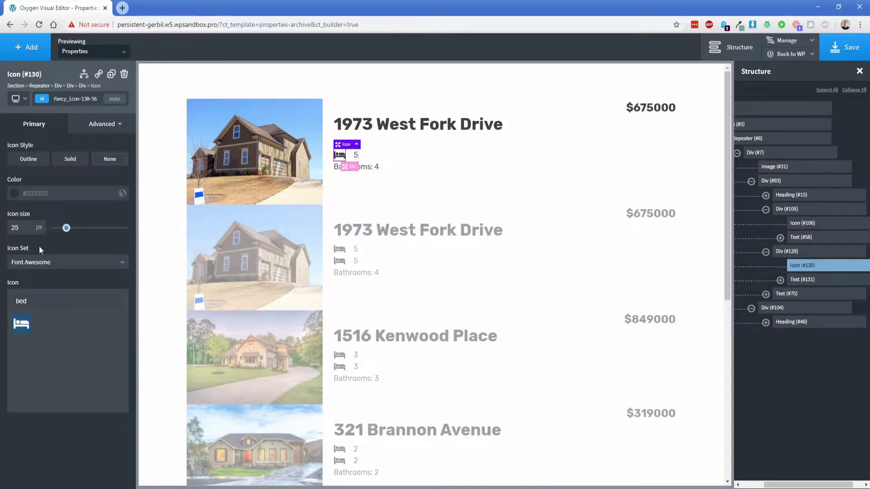
type("bath")
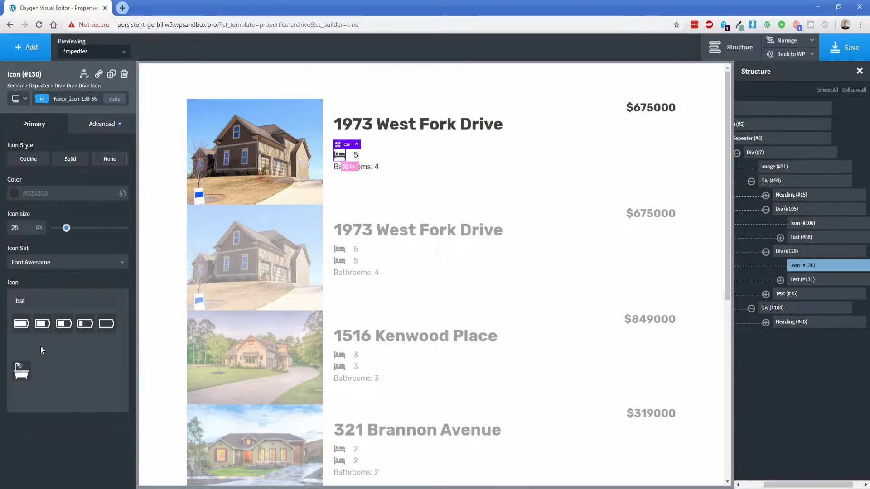
Replace the copied count with the Bathrooms Advanced Custom Field
left_click(356, 157)
double_click(357, 156)
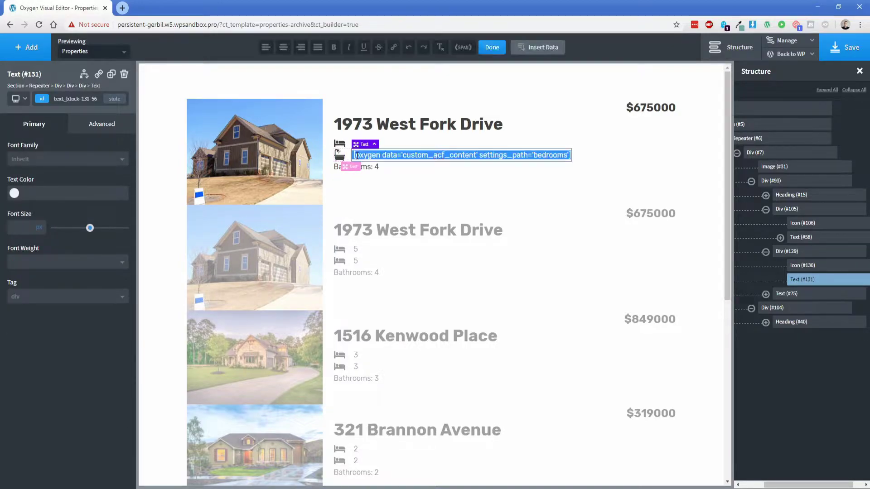
left_click(544, 53)
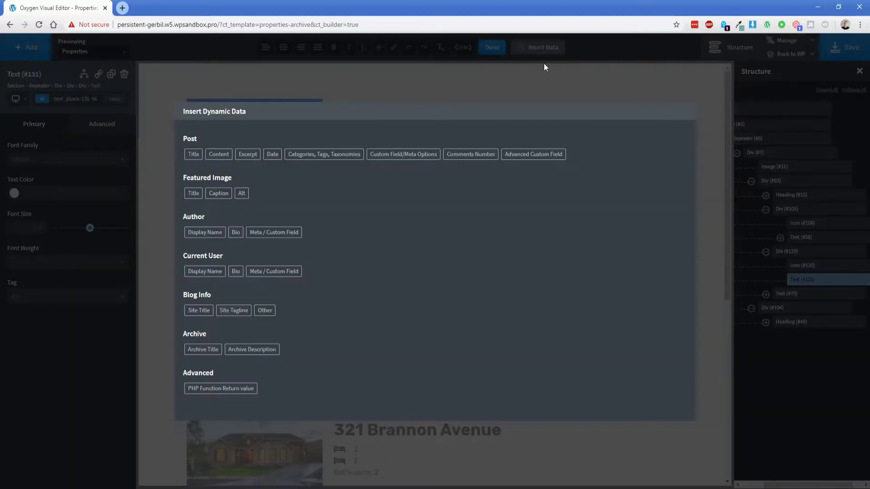
left_click(546, 156)
left_click(236, 161)
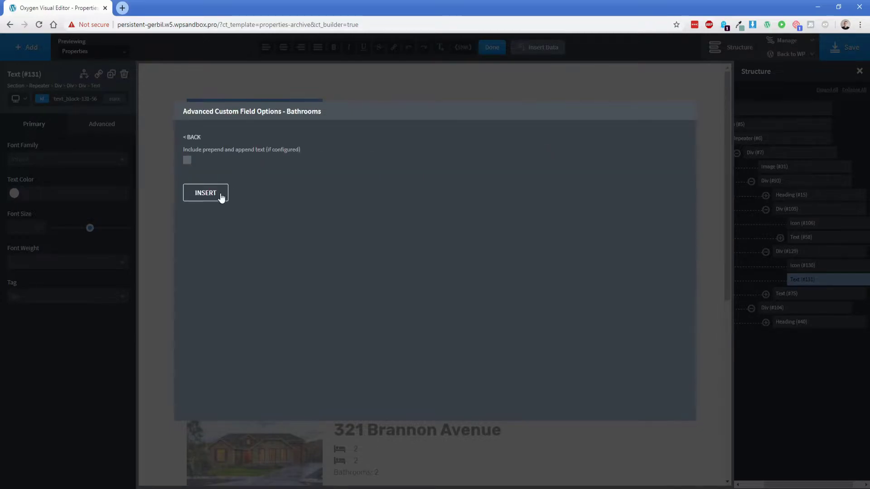
left_click(205, 192)
left_click(440, 180)
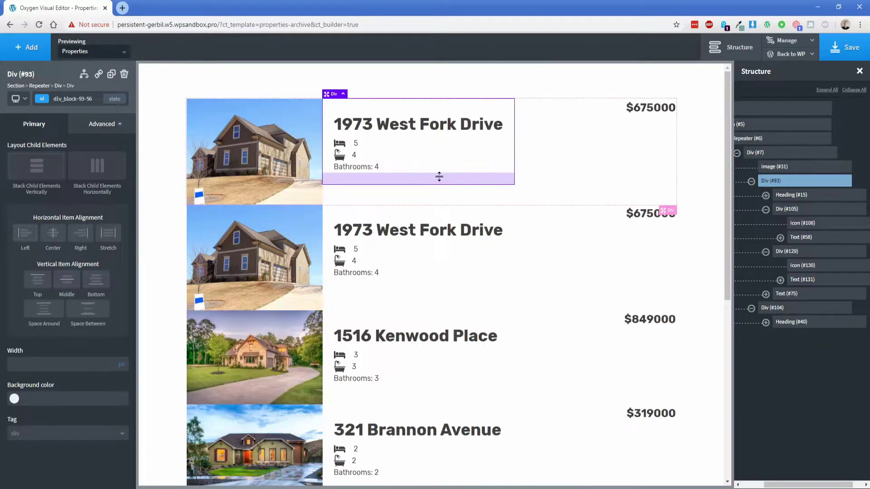
Make the bed row 75 px wide and set its contents to Space Between
left_click(351, 148)
mouse_move(115, 435)
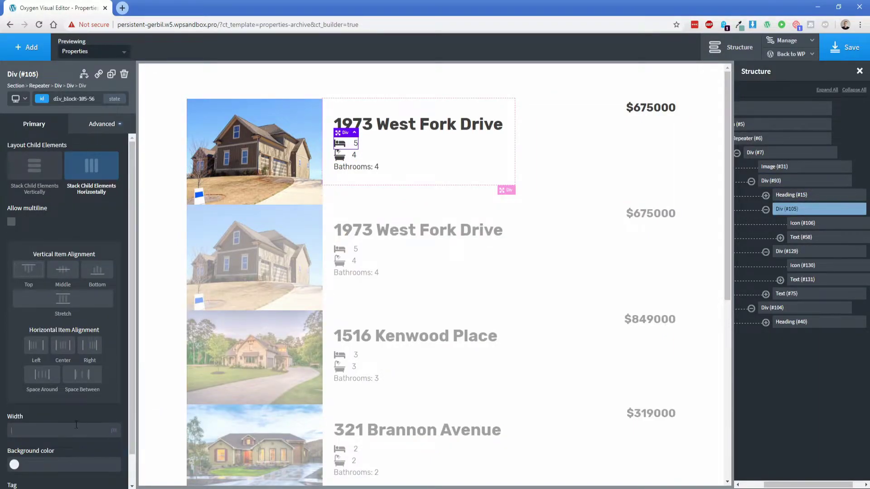
type("125")
double_click(53, 435)
type("75")
left_click(82, 374)
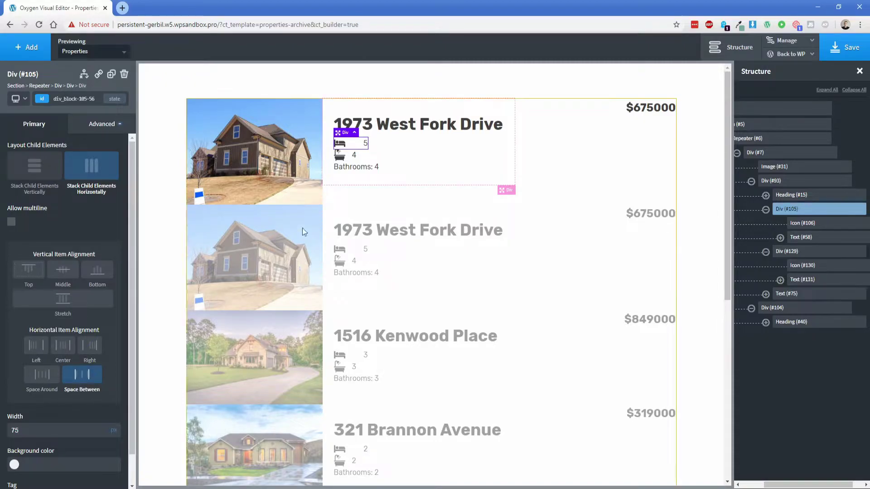
Set the bath row to Space Between so its icon and count spread apart
left_click(347, 157)
left_click(101, 131)
left_click(72, 177)
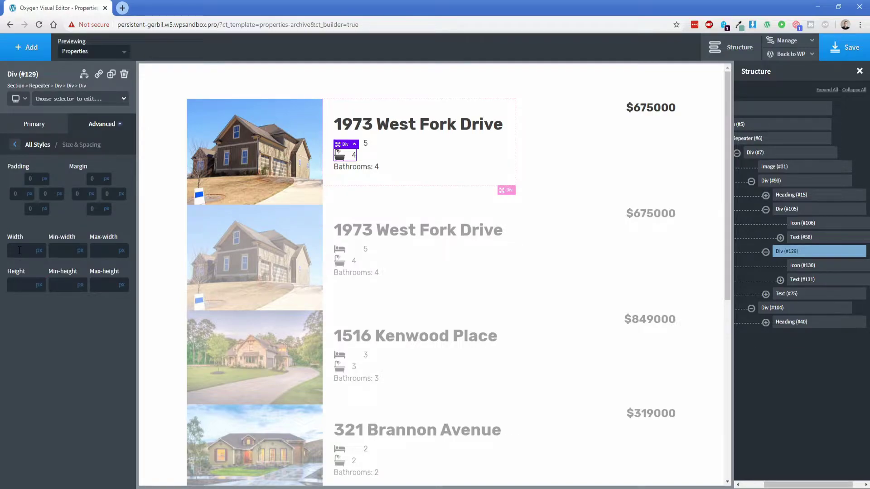
left_click(43, 128)
left_click(91, 377)
Delete the old Bathrooms text line and collapse both rows in the structure tree
left_click(375, 153)
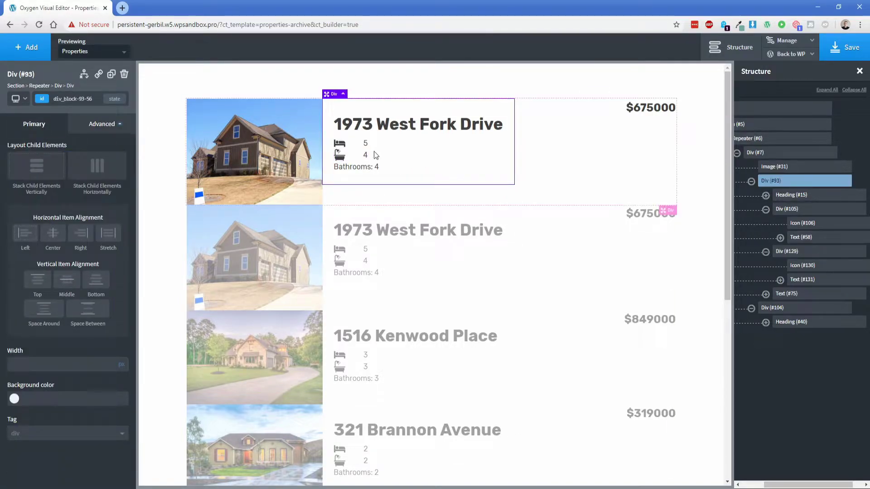
left_click(358, 173)
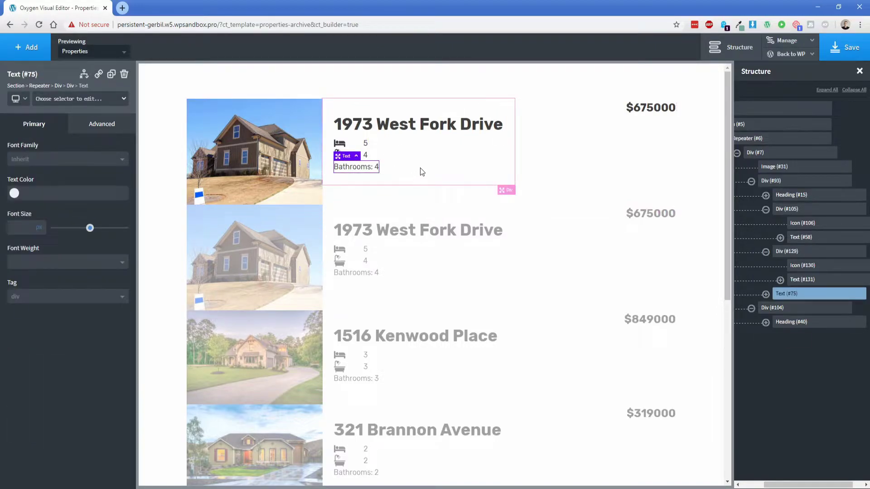
left_click(124, 74)
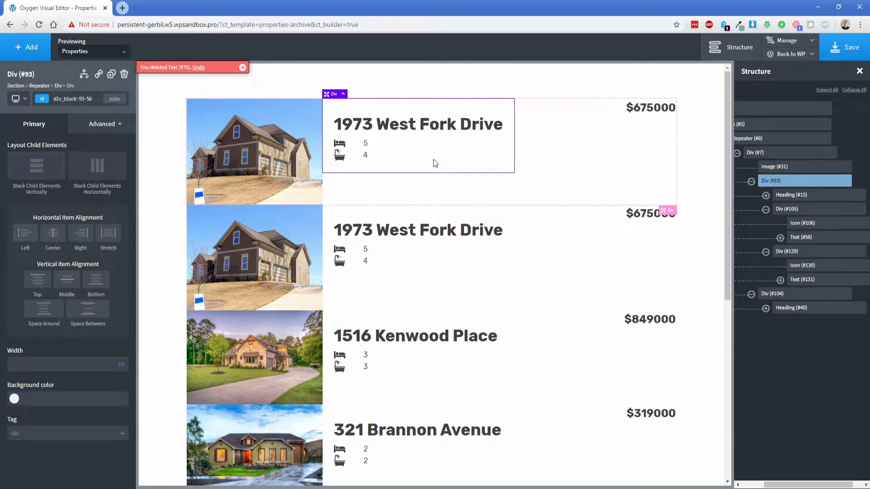
left_click(765, 210)
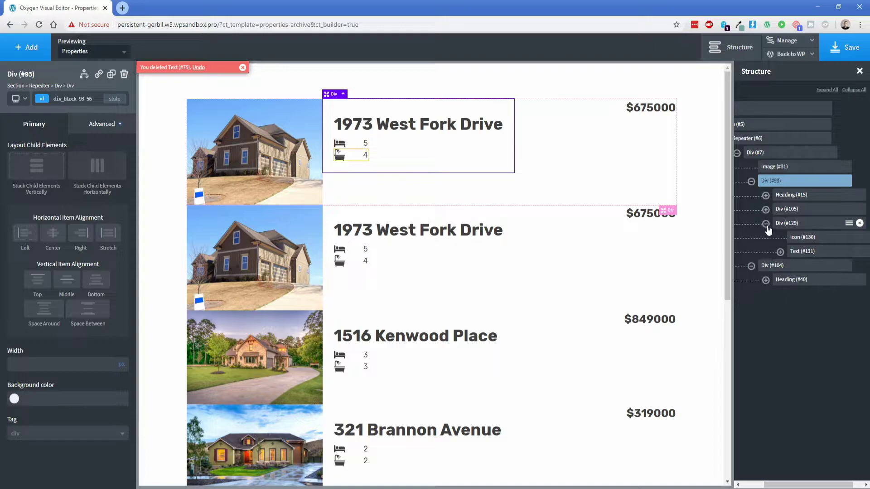
left_click(766, 224)
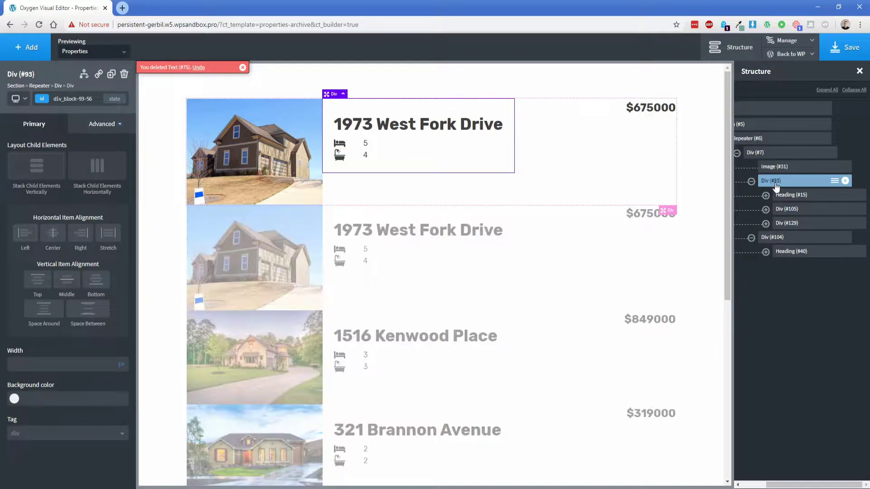
left_click(30, 48)
Add a button reading 'View Property' and color it teal #78aaa5
type("butt")
left_click(38, 101)
double_click(381, 177)
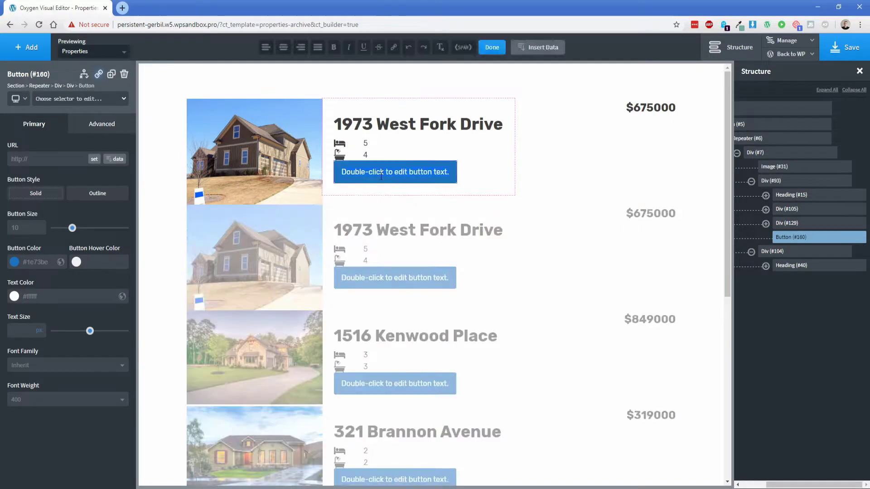
type("View Property")
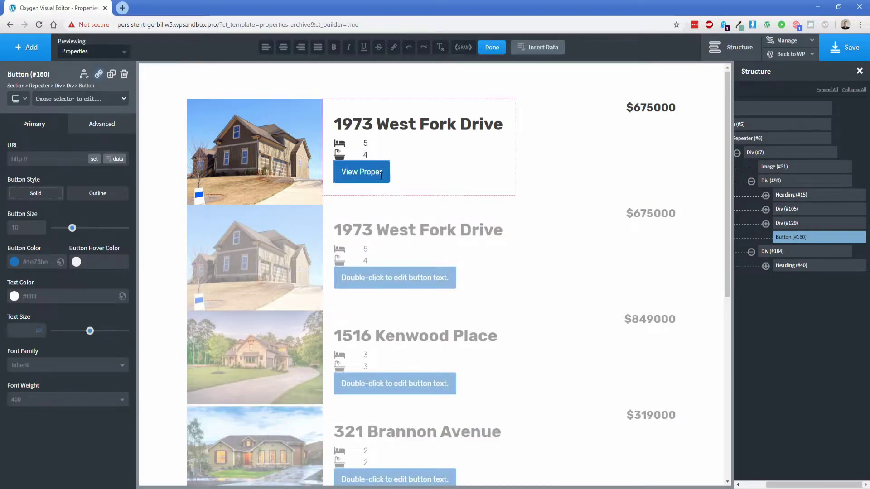
left_click(739, 24)
left_click(700, 88)
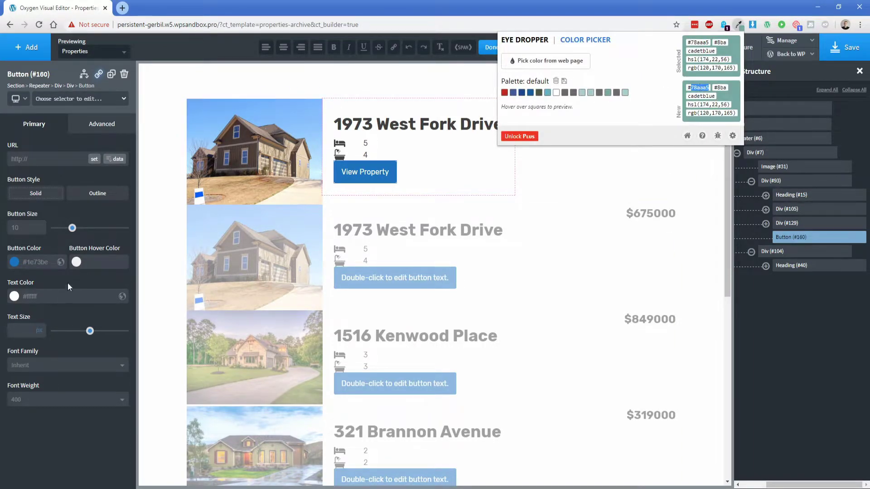
left_click(36, 262)
type("#78aaa5")
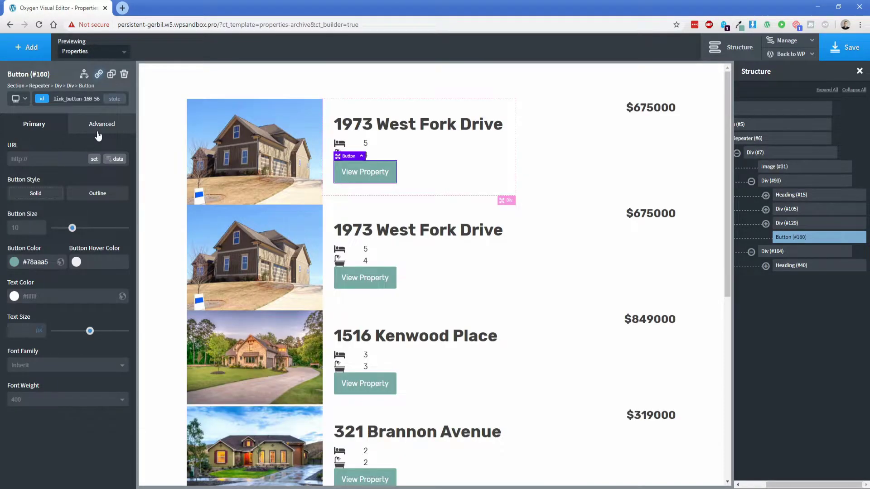
Pad the button 35 px left and right and 10 px top and bottom
left_click(98, 132)
left_click(60, 177)
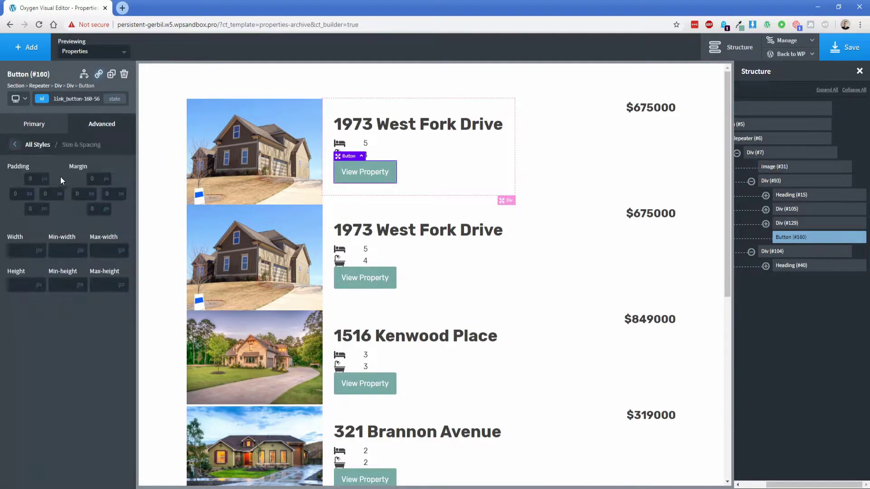
left_click(17, 195)
type("35")
key("Tab")
type("35")
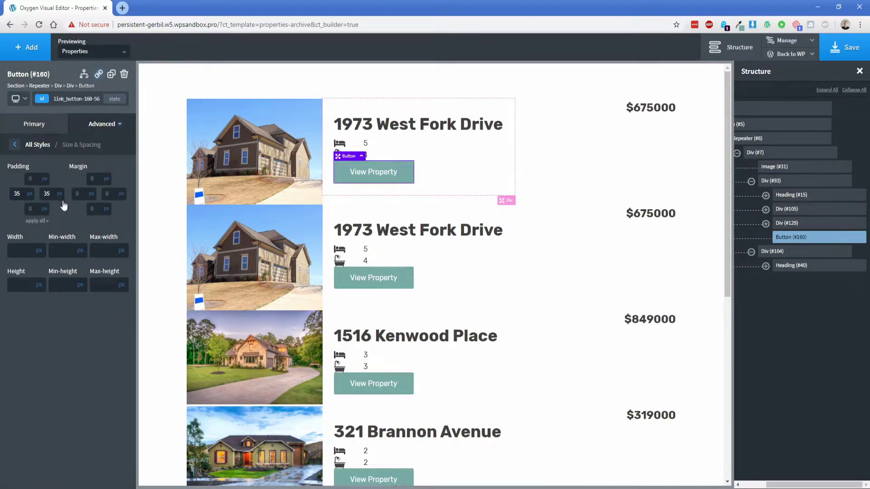
left_click(31, 179)
type("10")
left_click(31, 208)
type("10")
Make the button text uppercase with font weight 500
left_click(106, 126)
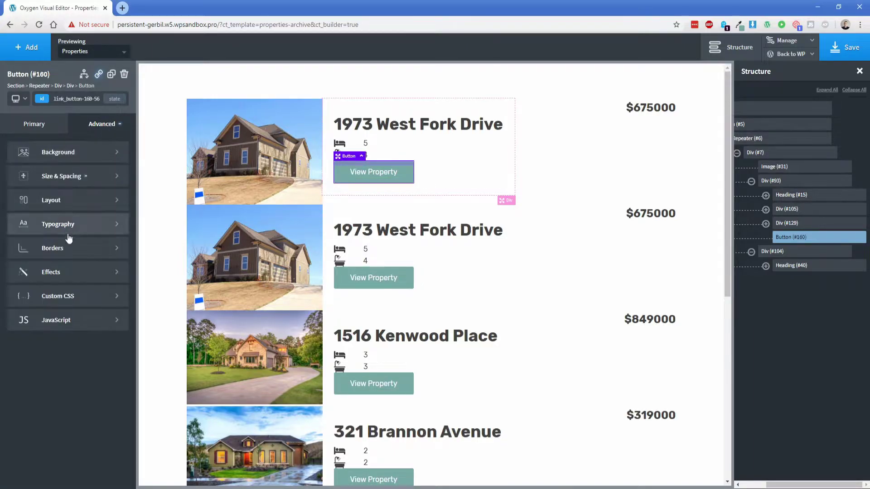
left_click(69, 225)
left_click(79, 389)
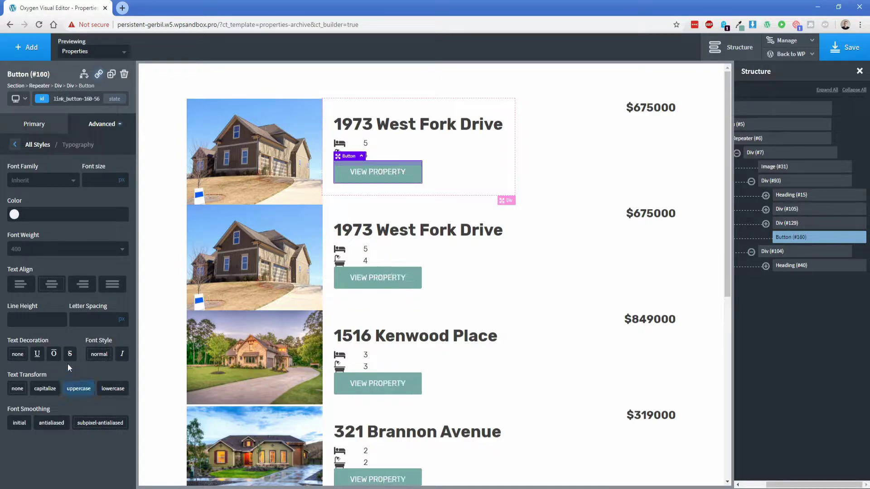
left_click(53, 249)
left_click(31, 343)
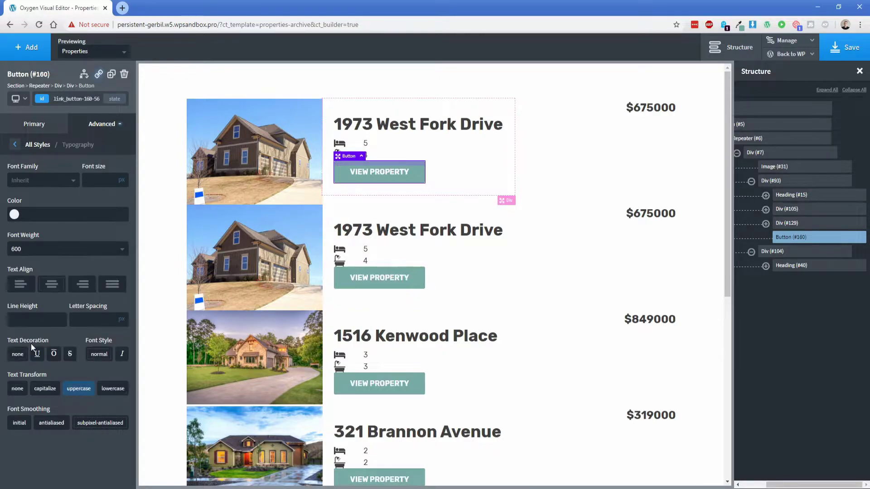
left_click(31, 251)
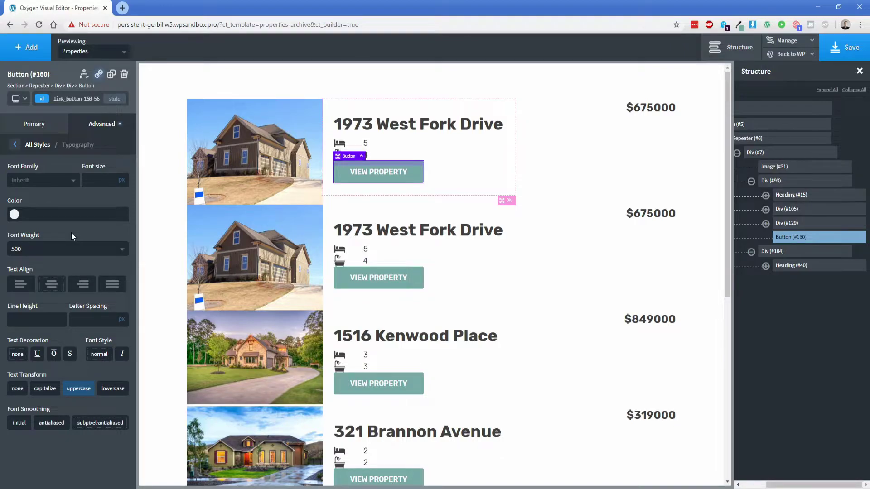
Give the bath row a 20 px bottom margin to push the button lower
left_click(448, 181)
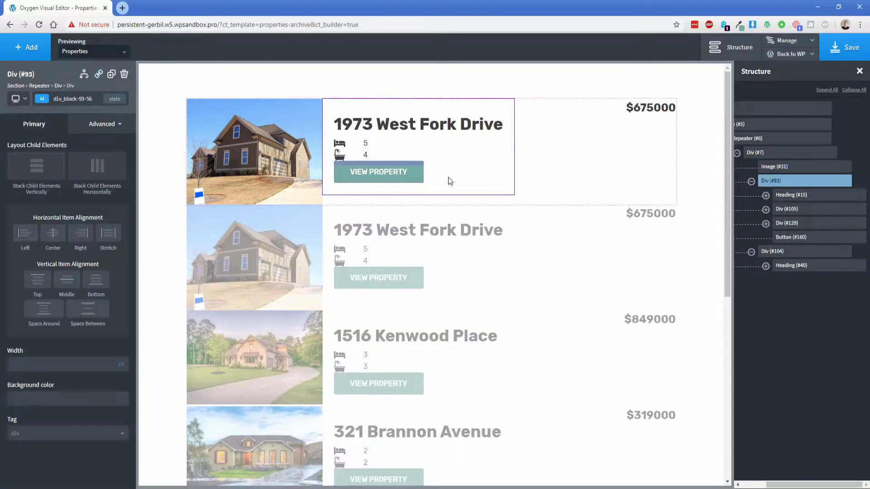
left_click(357, 155)
left_click(104, 127)
left_click(92, 176)
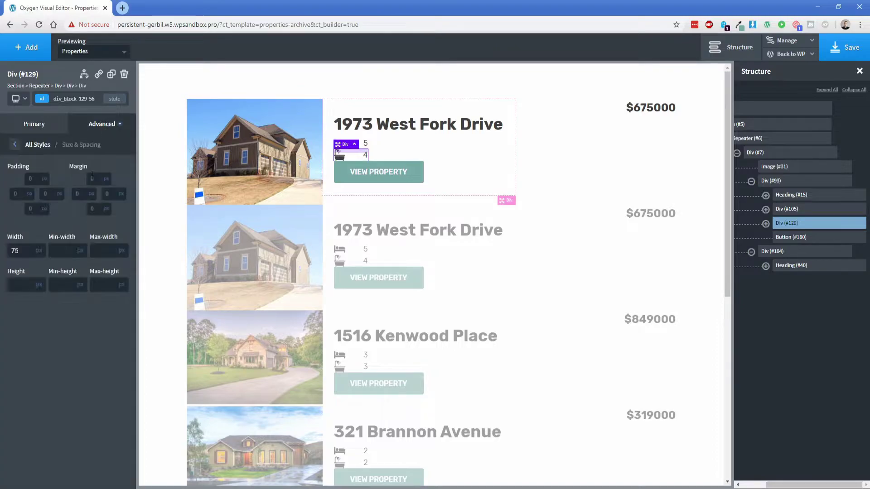
left_click(92, 209)
type("20")
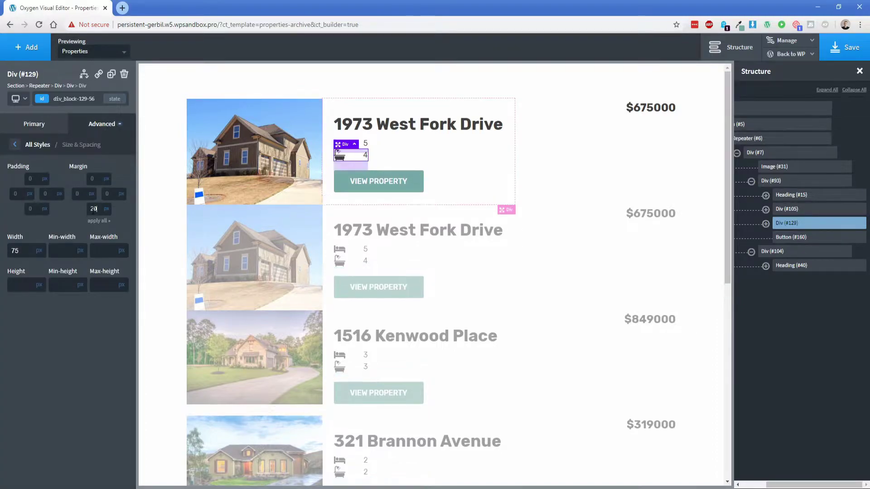
left_click(476, 172)
left_click(409, 190)
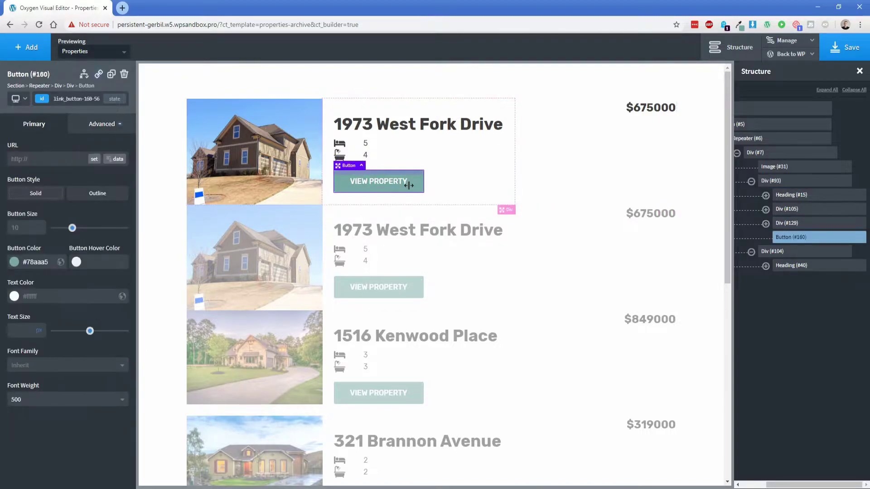
Link the View Property button to each property's Permalink
left_click(116, 160)
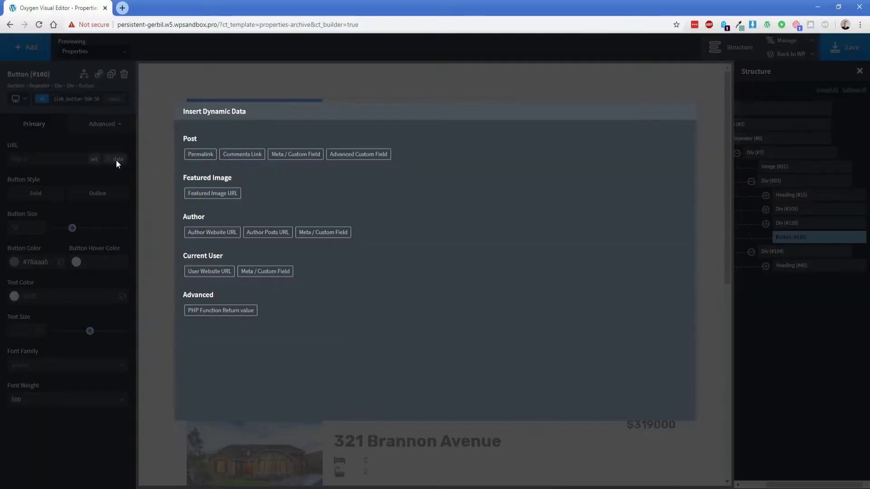
left_click(194, 155)
left_click(489, 180)
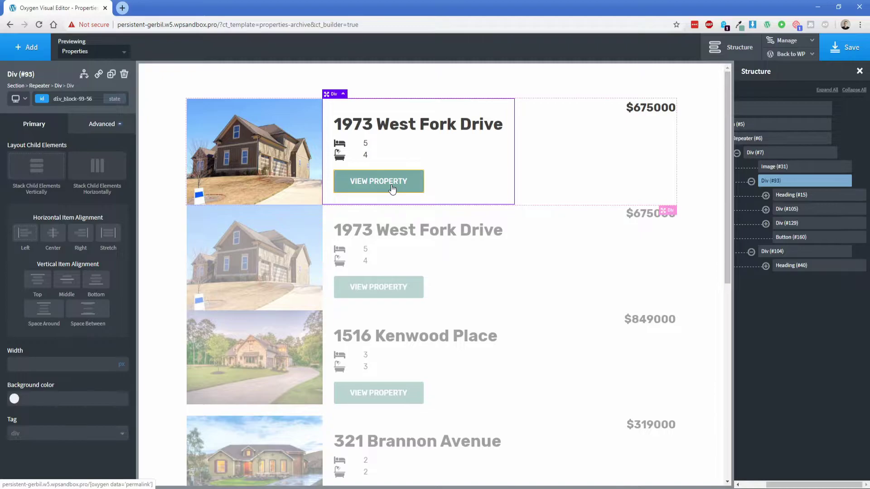
Wrap the 1973 West Fork Drive title in a link wrapper pointing to the Permalink
left_click(400, 127)
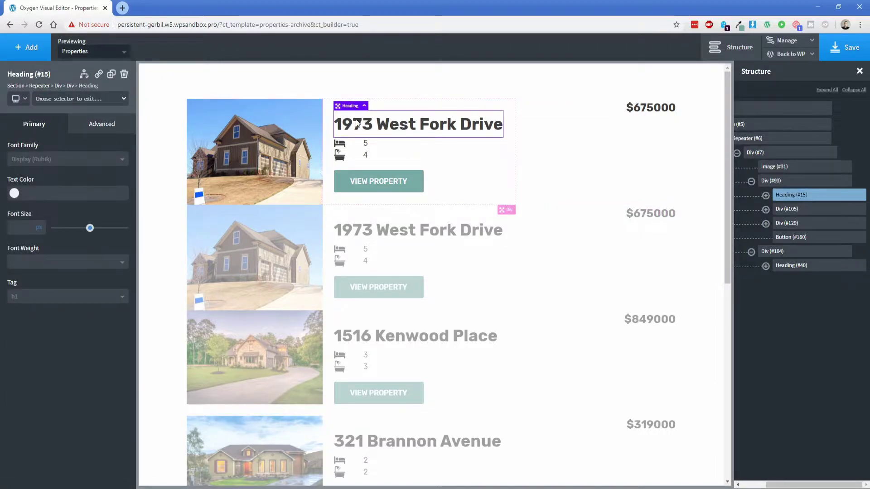
left_click(99, 74)
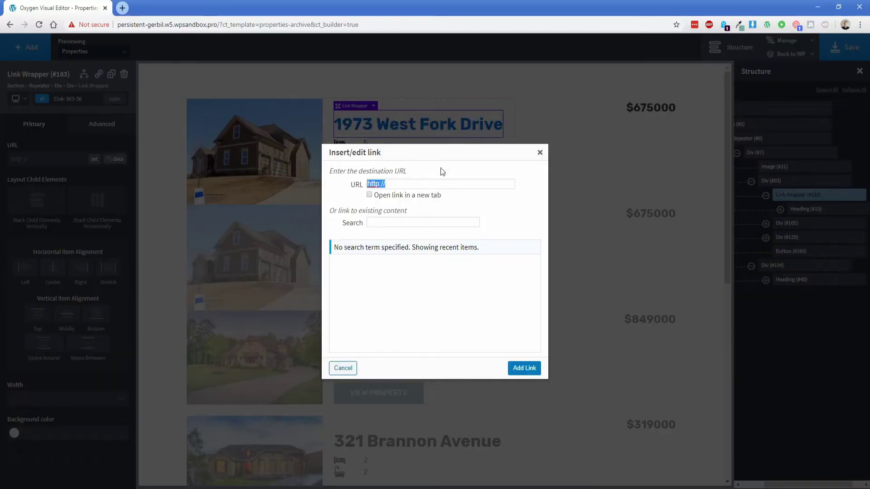
left_click(539, 154)
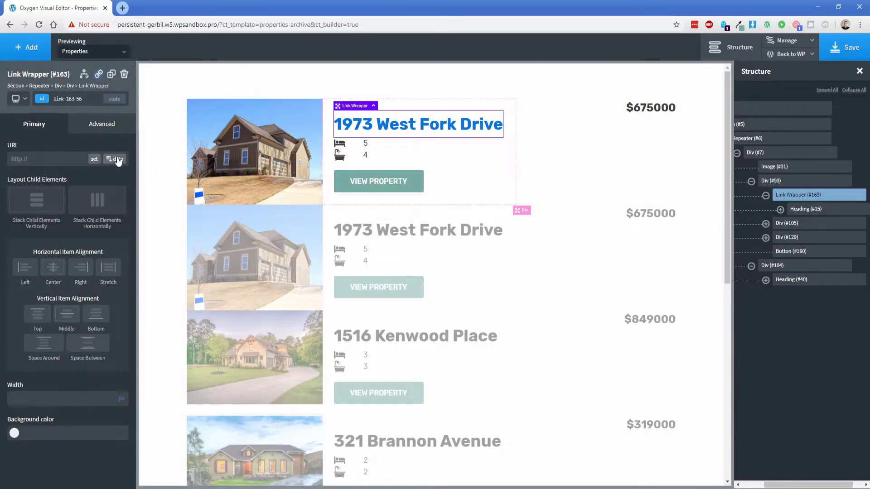
left_click(117, 158)
left_click(200, 154)
left_click(162, 165)
Color the title text teal #78aaa5
left_click(442, 133)
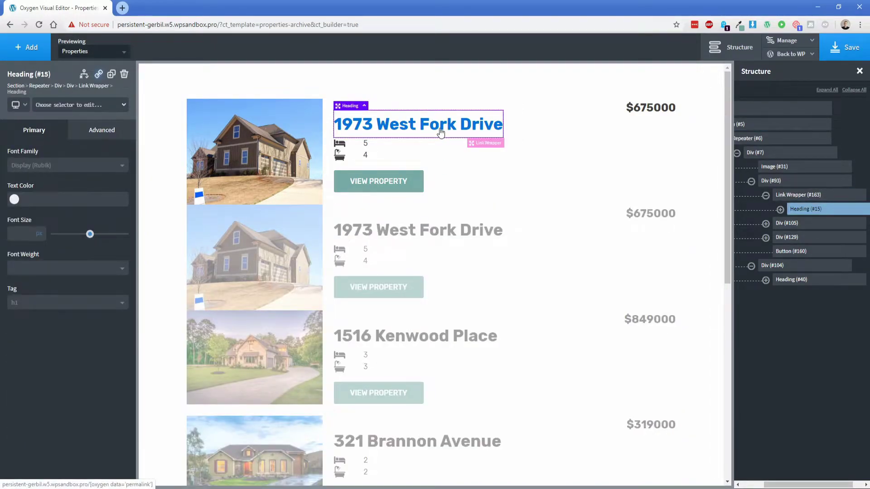
left_click(14, 199)
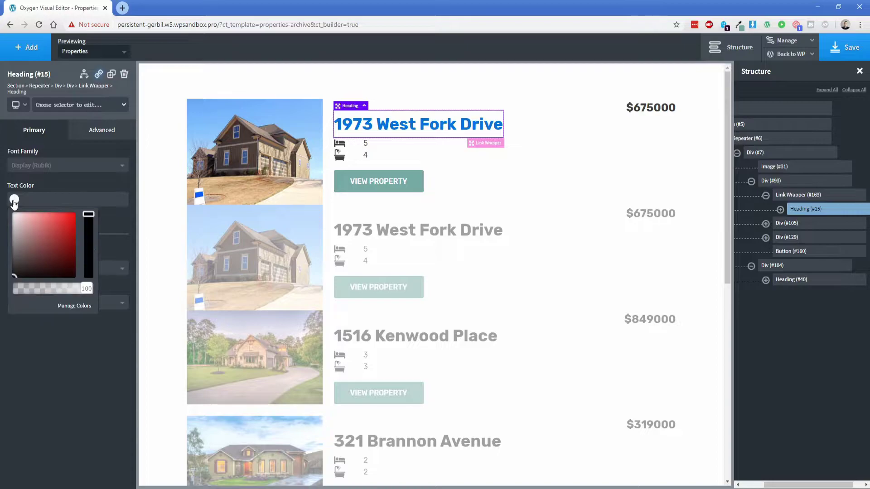
left_click(53, 199)
type("78aaa5")
left_click(24, 199)
type("#")
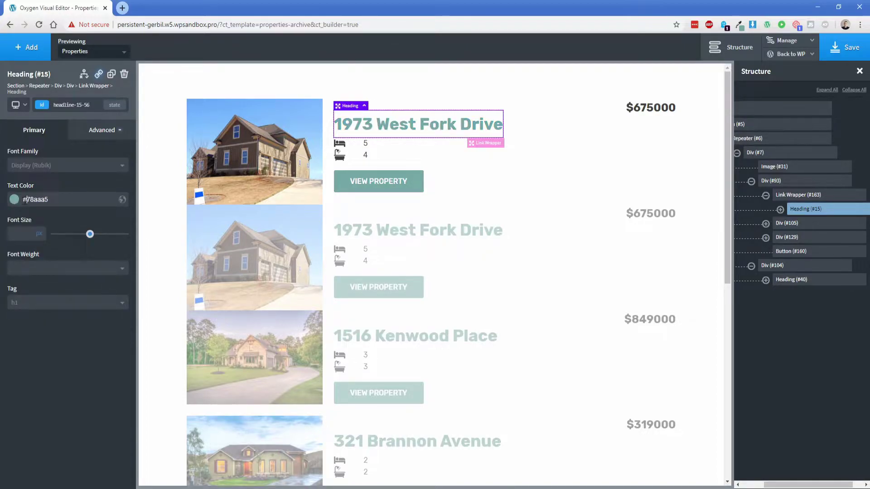
Give the title's link wrapper a 10 px bottom margin
left_click(83, 74)
left_click(102, 123)
left_click(61, 176)
left_click(94, 209)
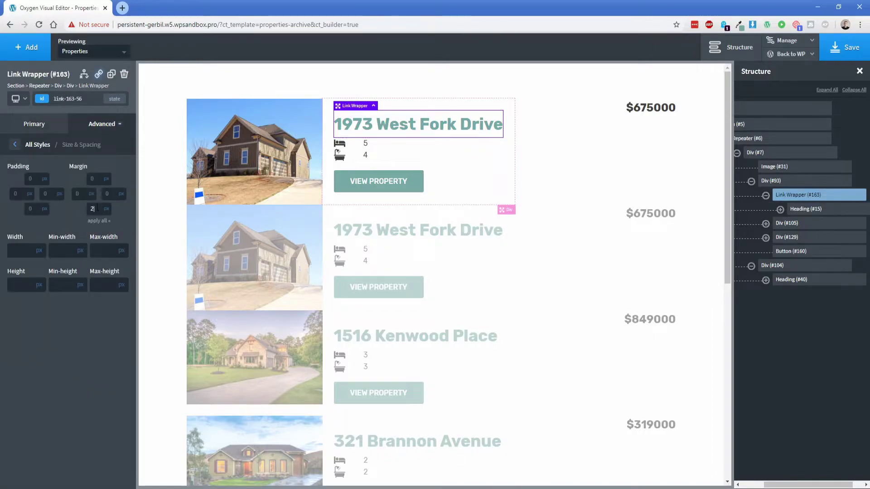
type("25")
double_click(94, 209)
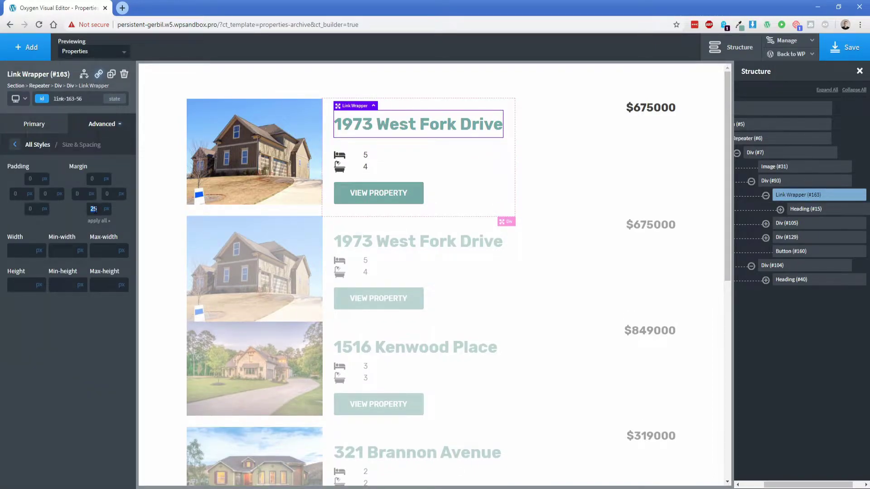
key("BackSpace")
type("10")
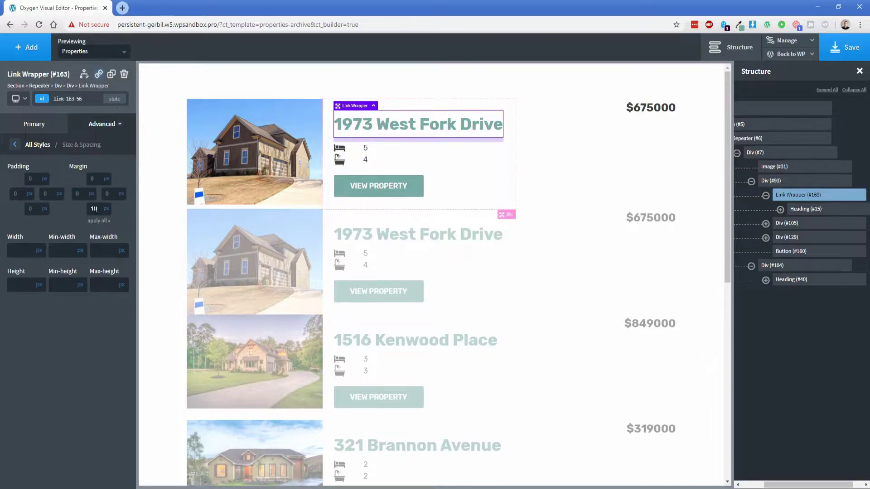
left_click(464, 166)
Wrap the listing photo in a link wrapper tied to the Permalink
left_click(268, 154)
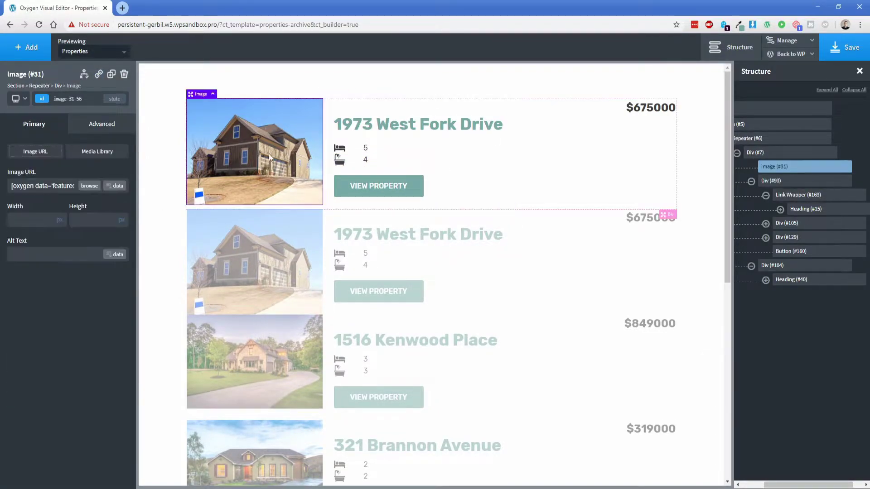
left_click(99, 75)
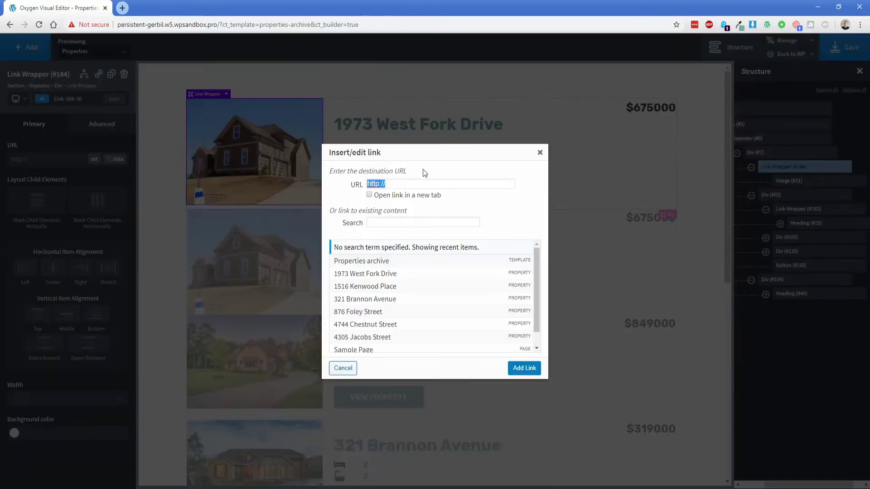
left_click(539, 152)
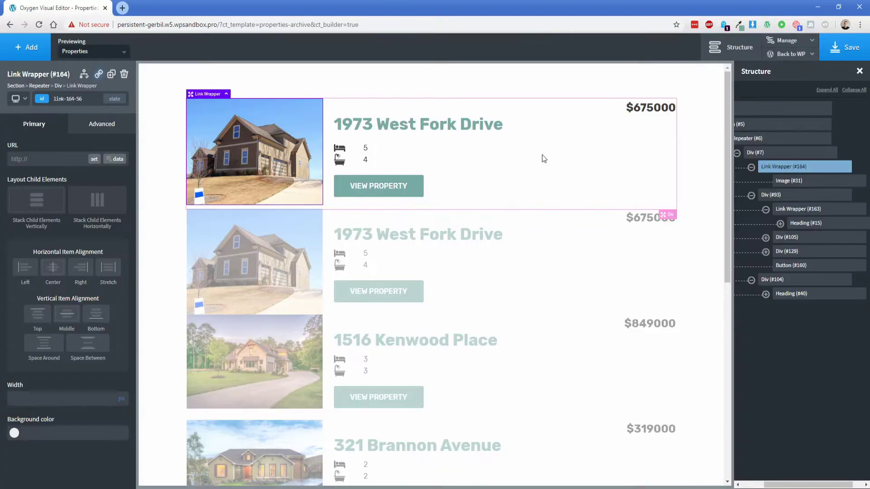
left_click(117, 159)
left_click(196, 154)
left_click(163, 167)
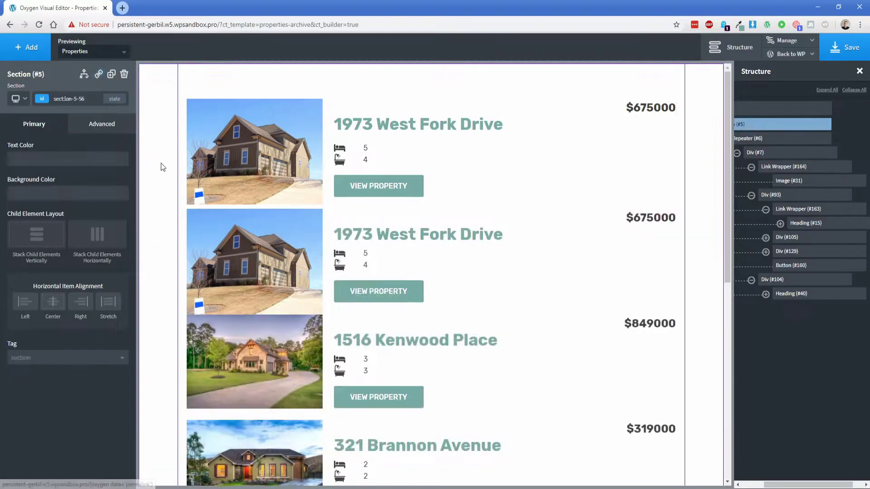
Give the listing row a 40 px bottom margin and 250 bottom padding
left_click(587, 166)
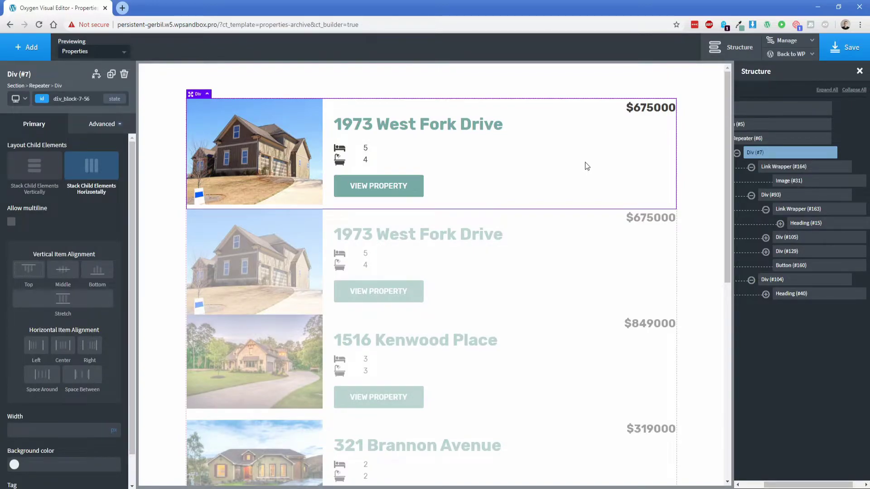
left_click(737, 153)
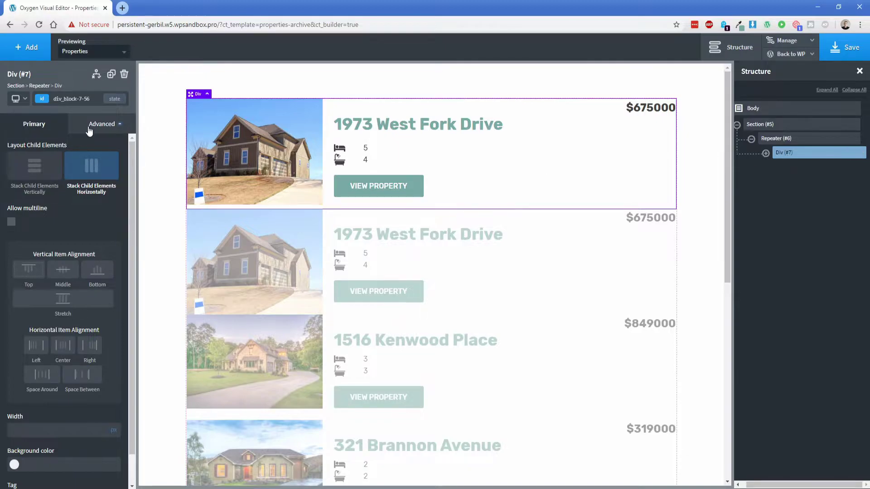
left_click(89, 129)
left_click(76, 182)
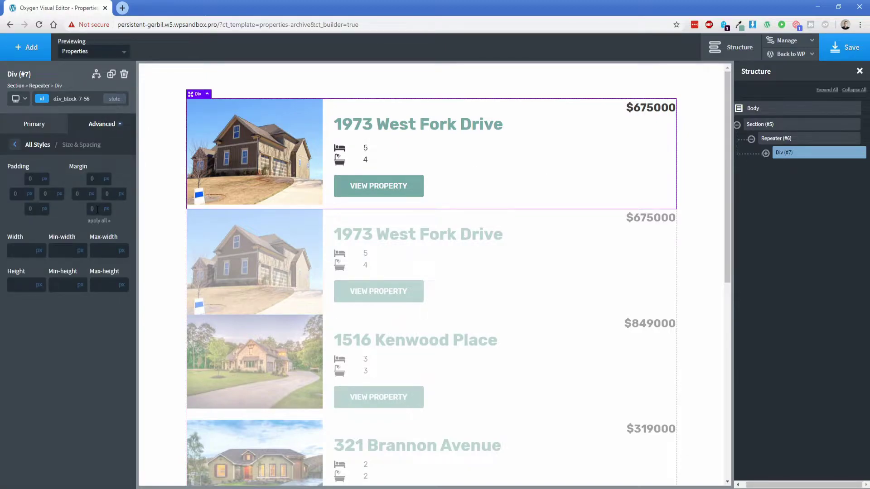
type("40")
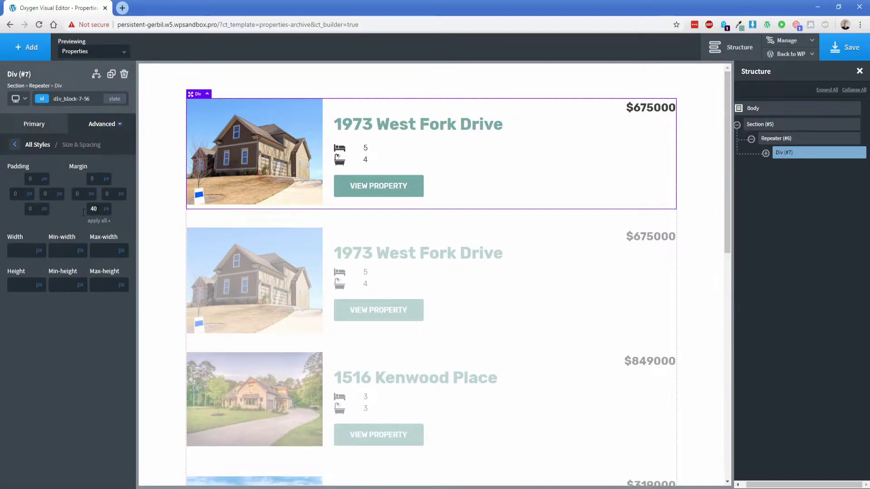
left_click(32, 209)
type("2")
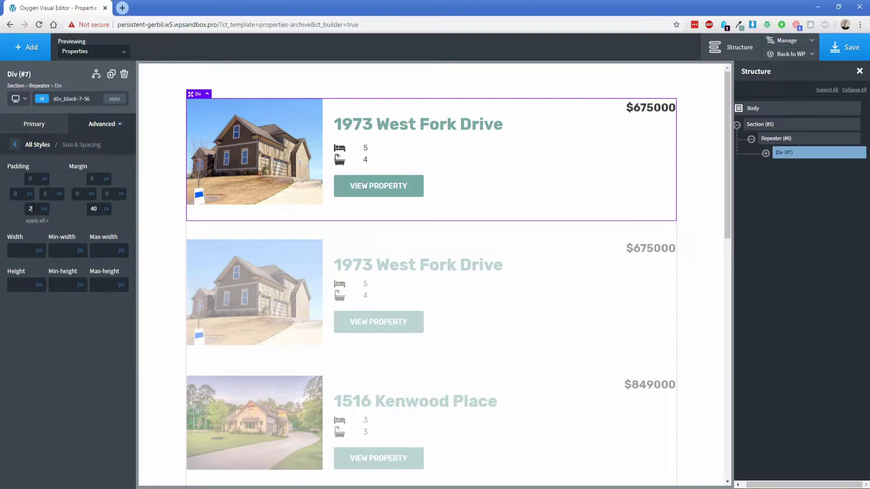
type("50")
Add a solid 1 px #cacaca bottom border to the row
left_click(106, 124)
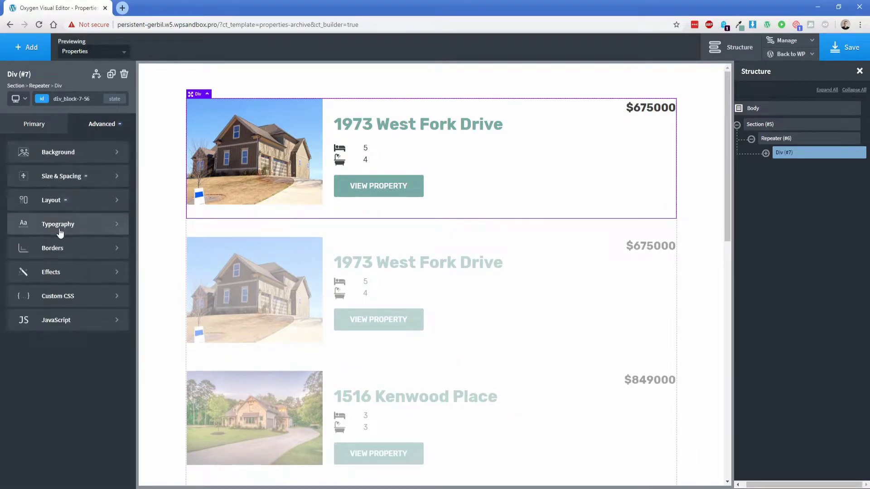
left_click(50, 246)
left_click(28, 181)
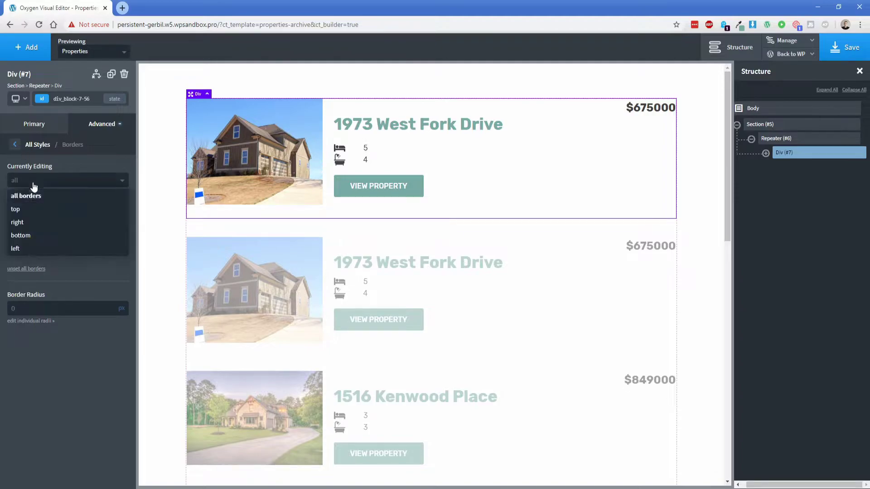
left_click(16, 233)
left_click(44, 214)
type("#cacaca")
left_click(49, 248)
left_click(107, 216)
type("1")
left_click(156, 193)
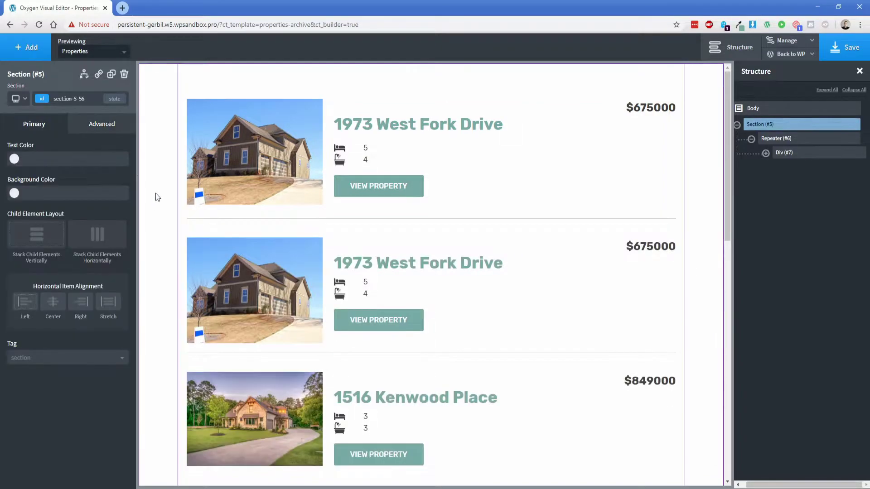
Save the template and view the live site in a new tab
left_click(842, 53)
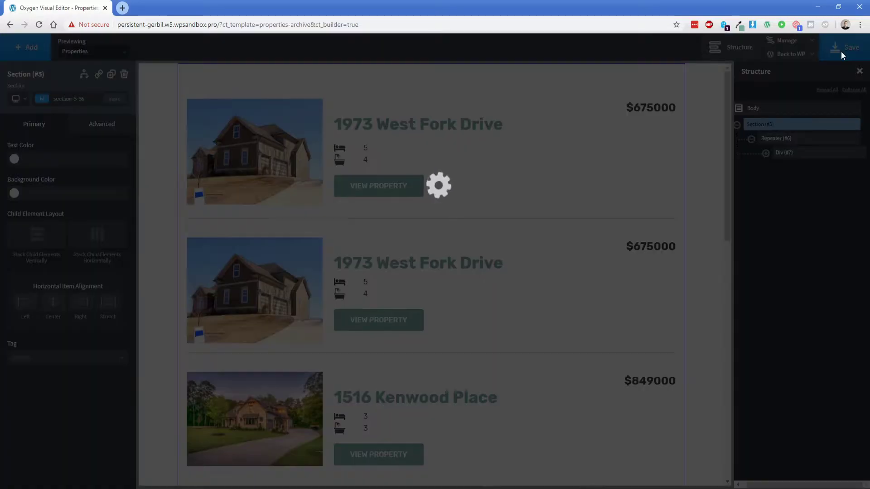
mouse_move(791, 58)
middle_click(788, 85)
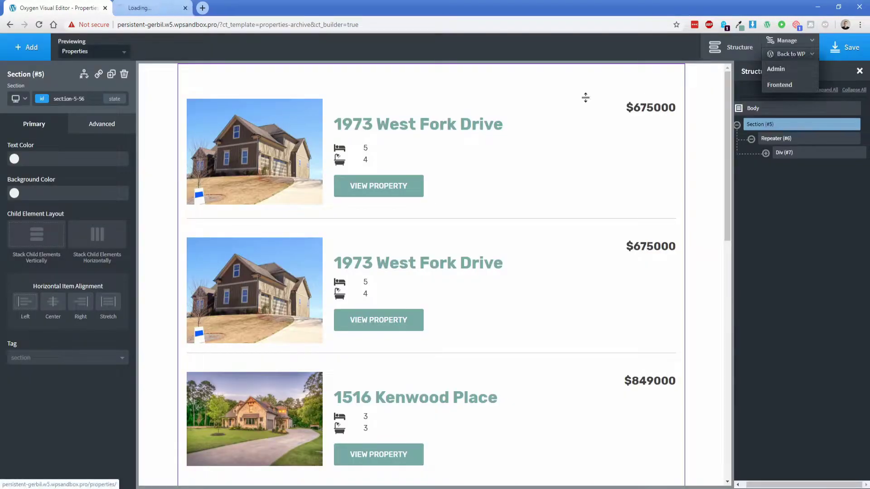
left_click(138, 3)
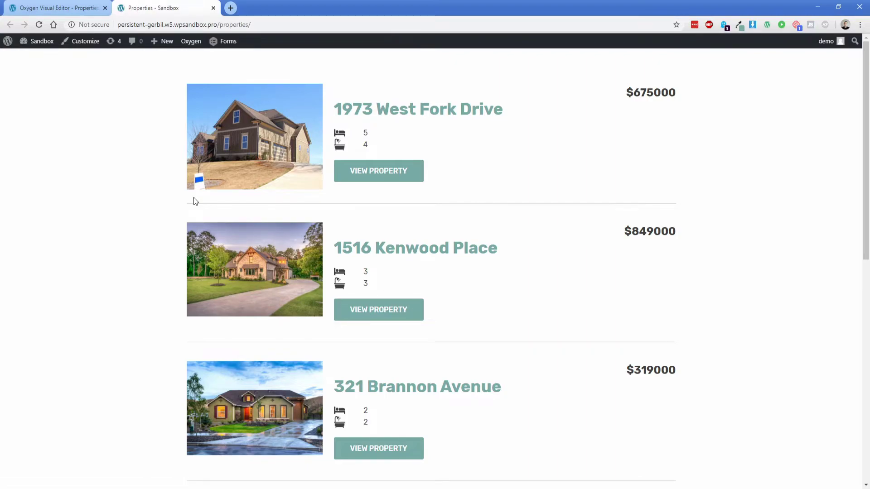
Open the first listing's VIEW PROPERTY link in a background tab to test it
middle_click(384, 174)
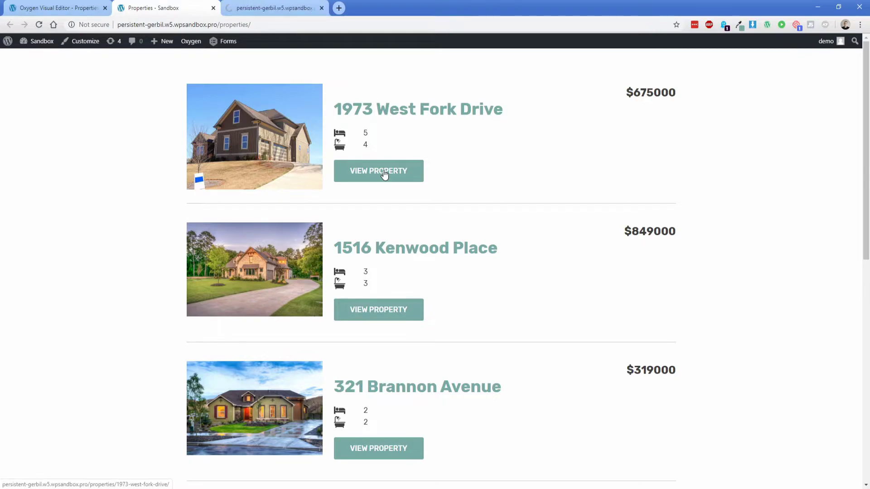
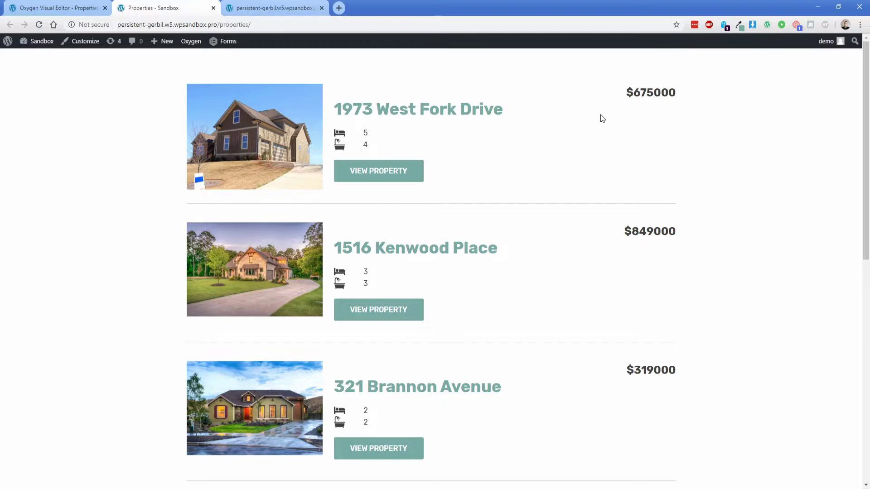
Close the Properties archive and the single property preview tabs
left_click(213, 9)
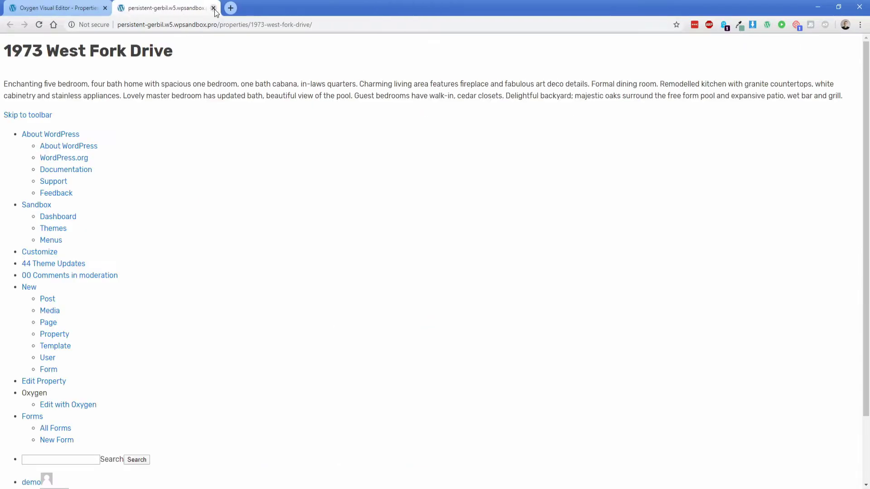
left_click(214, 8)
Add a text block after the price that shows the ACF Address field
left_click(647, 129)
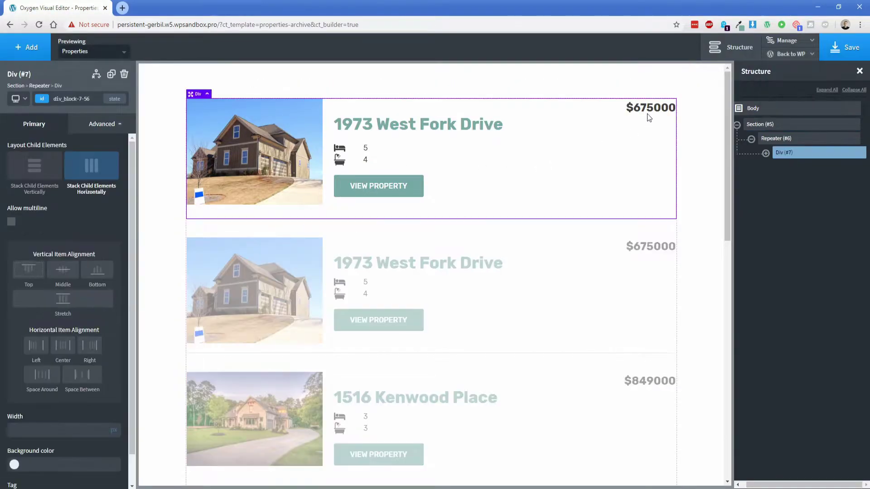
left_click(648, 117)
left_click(801, 280)
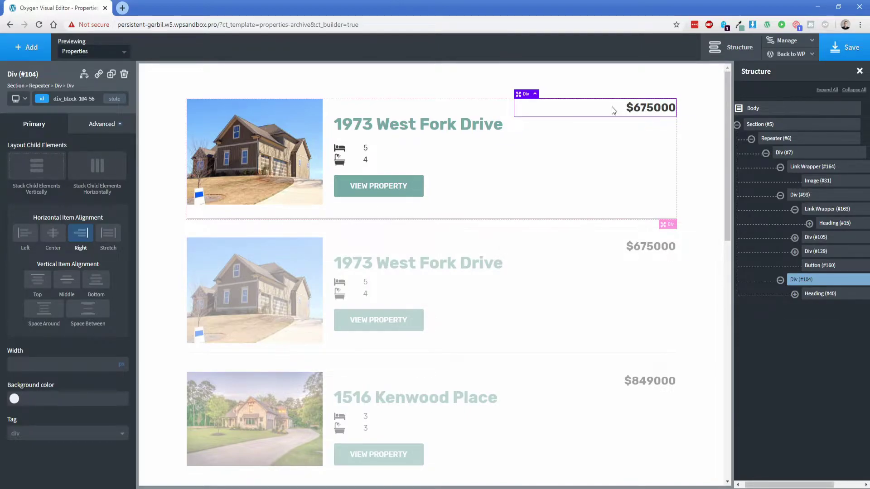
left_click(26, 47)
left_click(88, 206)
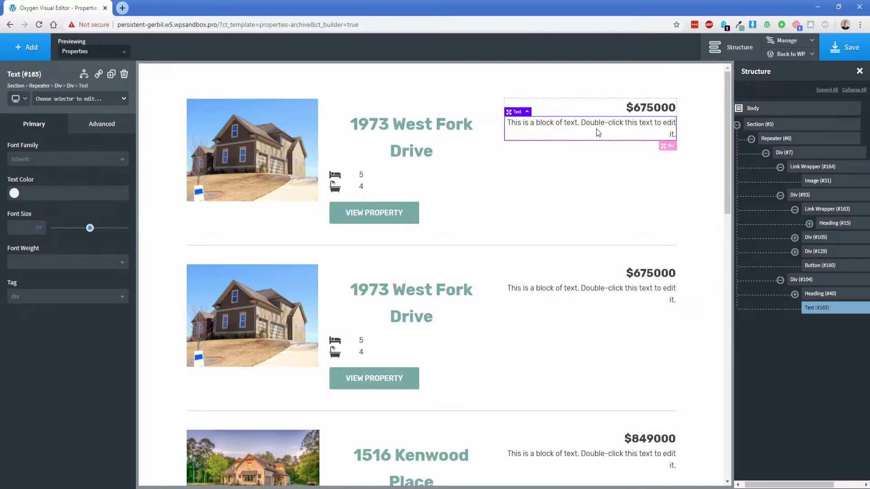
double_click(596, 129)
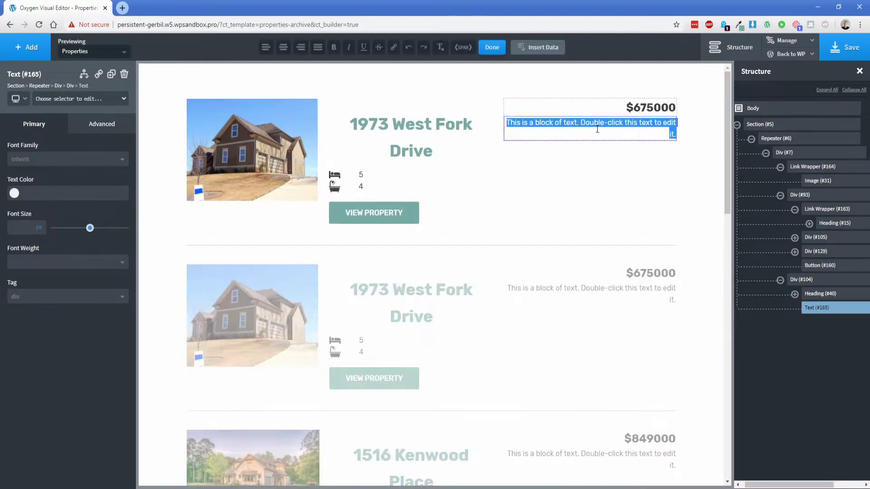
left_click(542, 48)
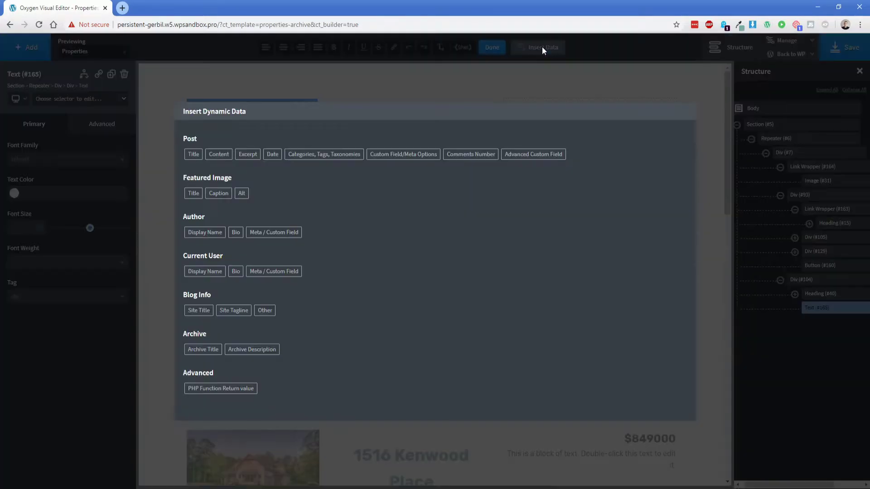
left_click(527, 154)
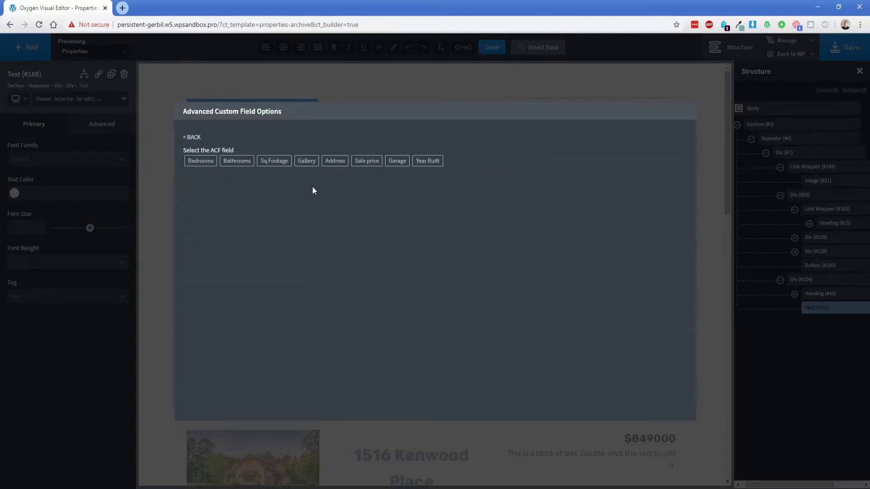
left_click(335, 161)
left_click(205, 192)
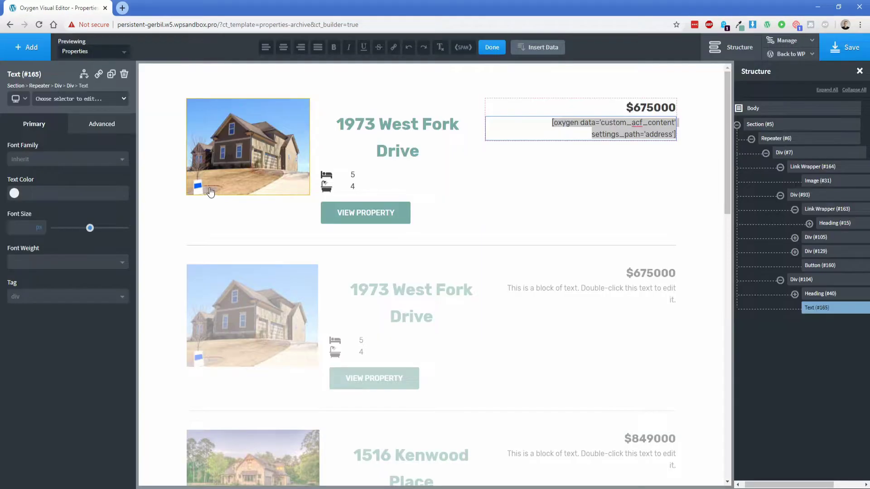
Give the price and address 15 px bottom margins, then add another text block below
left_click(651, 108)
left_click(102, 124)
left_click(85, 170)
left_click(88, 209)
type("15")
left_click(635, 138)
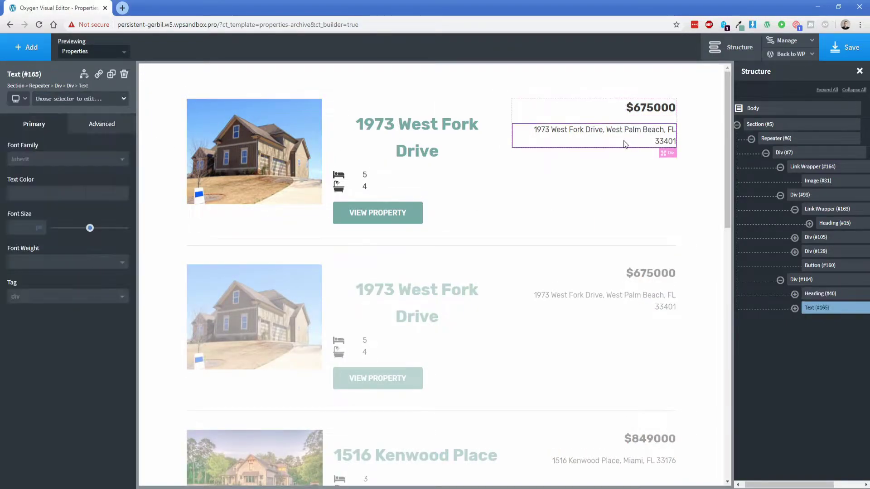
left_click(101, 123)
left_click(84, 173)
left_click(95, 209)
type("15")
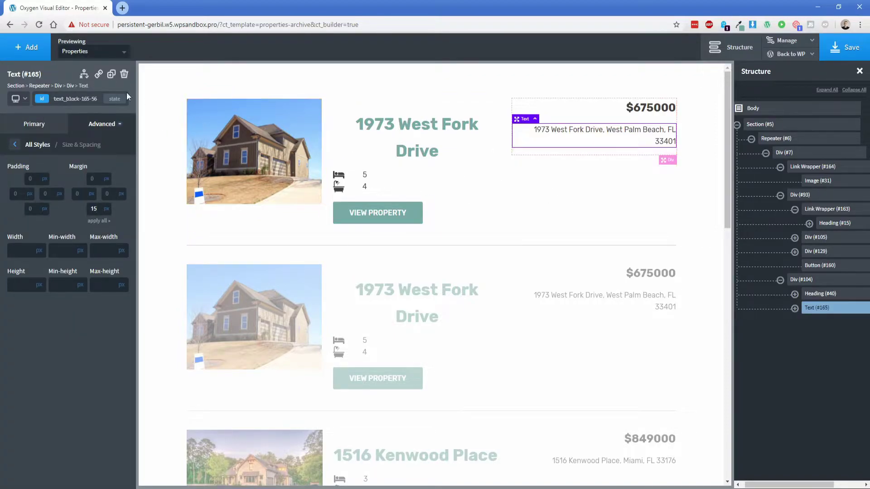
left_click(26, 47)
left_click(111, 209)
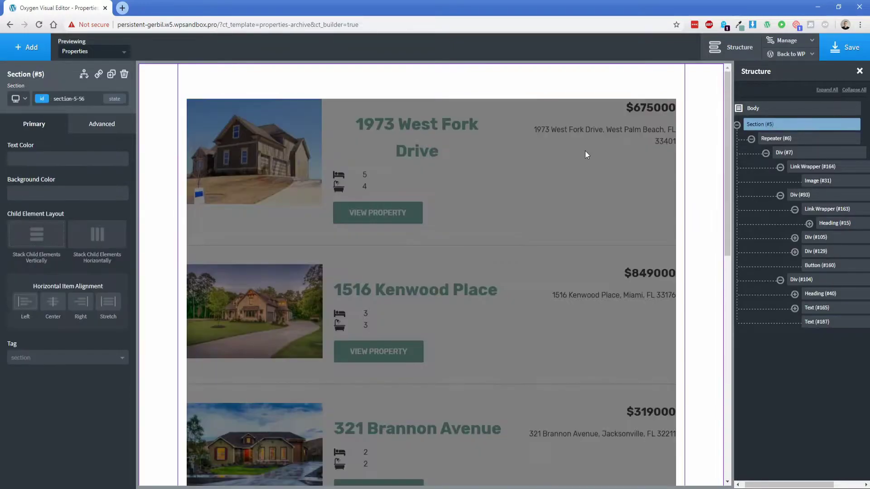
Label the new text 'Year Built:' followed by the ACF Year Built field
type("YEar")
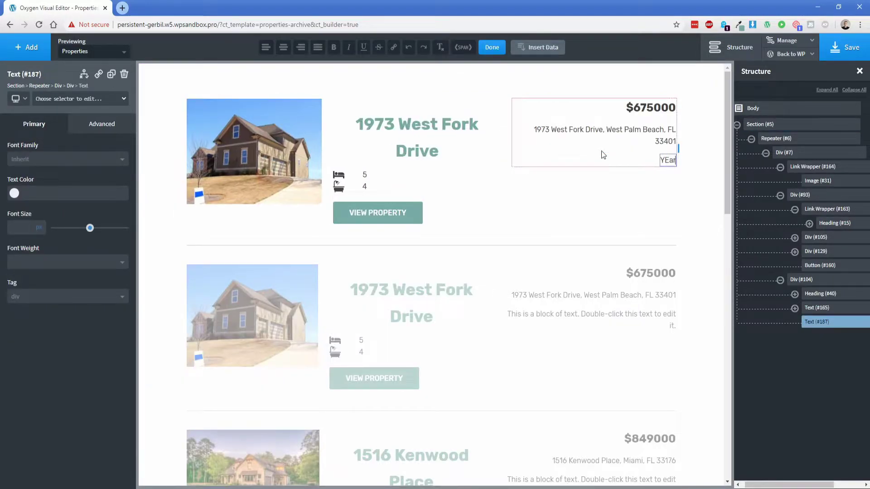
key("BackSpace")
key("BackSpace")
key("BackSpace")
key("BackSpace")
type("Year Built:")
left_click(532, 50)
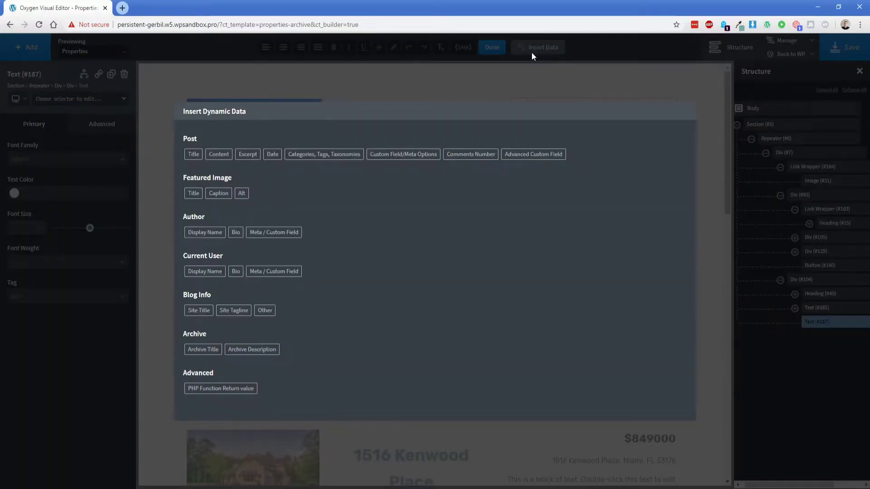
left_click(533, 156)
left_click(427, 160)
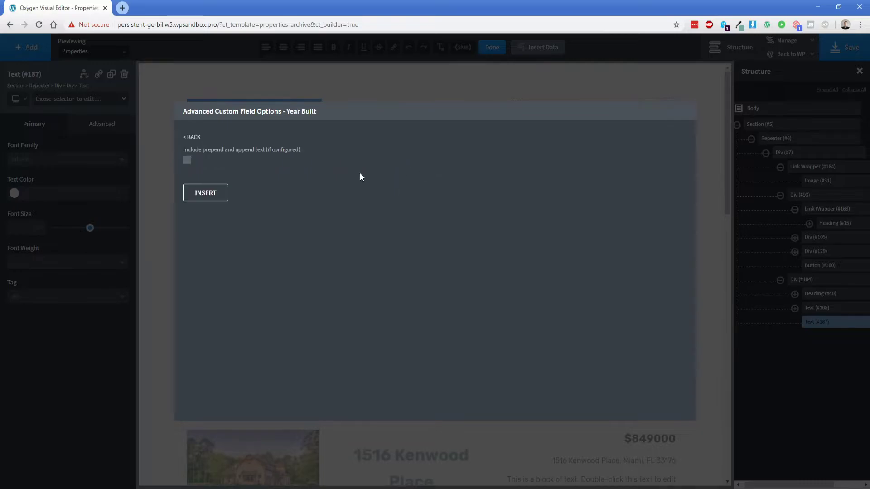
left_click(211, 191)
left_click(577, 184)
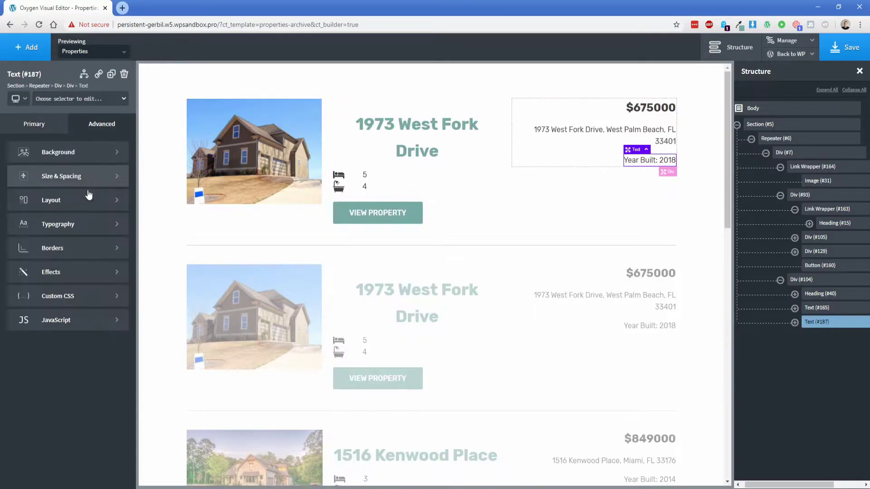
Give the Year Built text a 15 px bottom margin and add another text block
left_click(86, 183)
left_click(95, 209)
type("15")
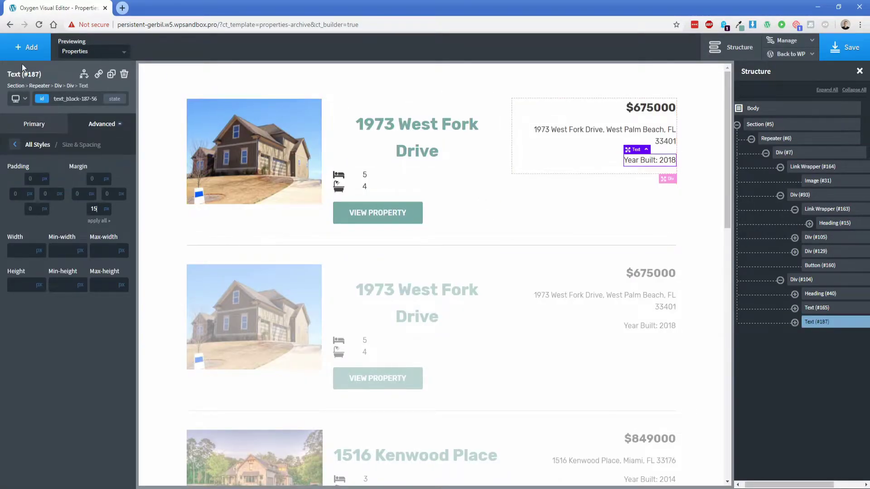
left_click(30, 51)
left_click(88, 203)
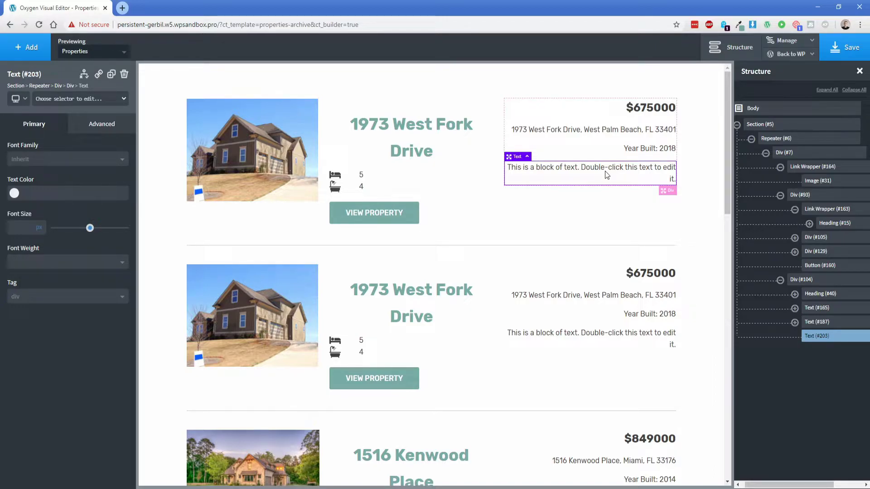
Replace the new text block's placeholder with 'Has Garage'
double_click(605, 170)
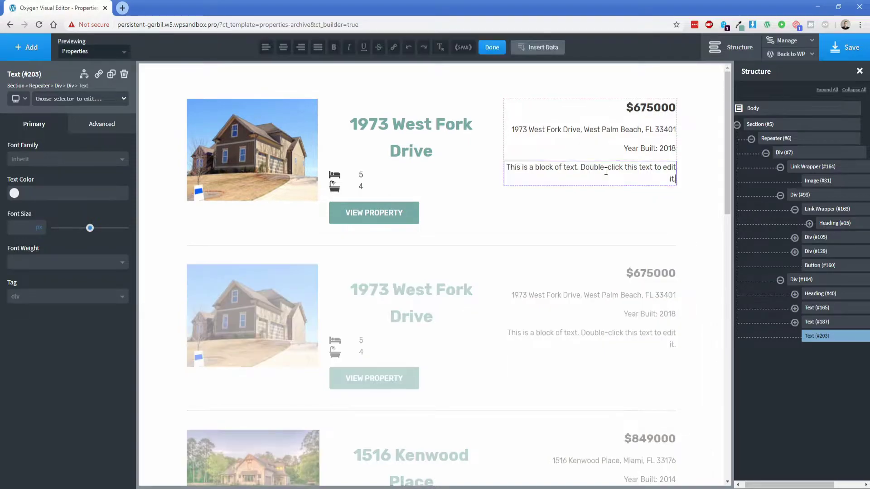
key("ctrl+a")
type("Has Garage")
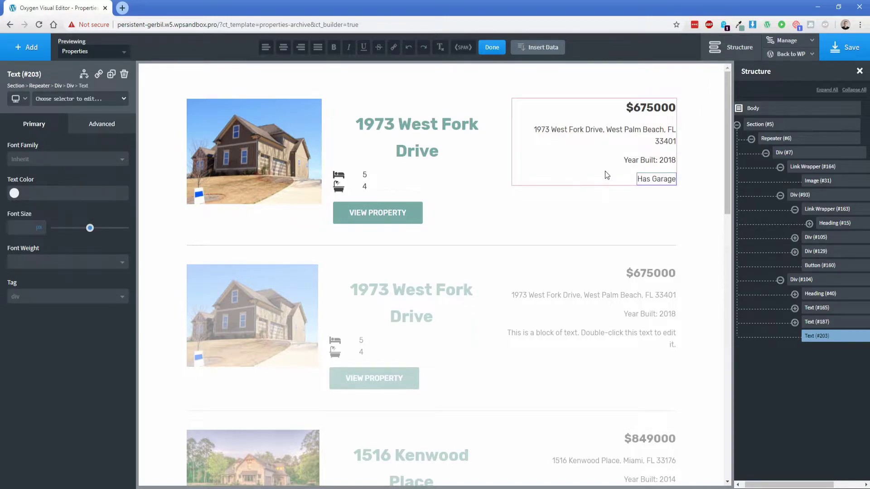
left_click(656, 179)
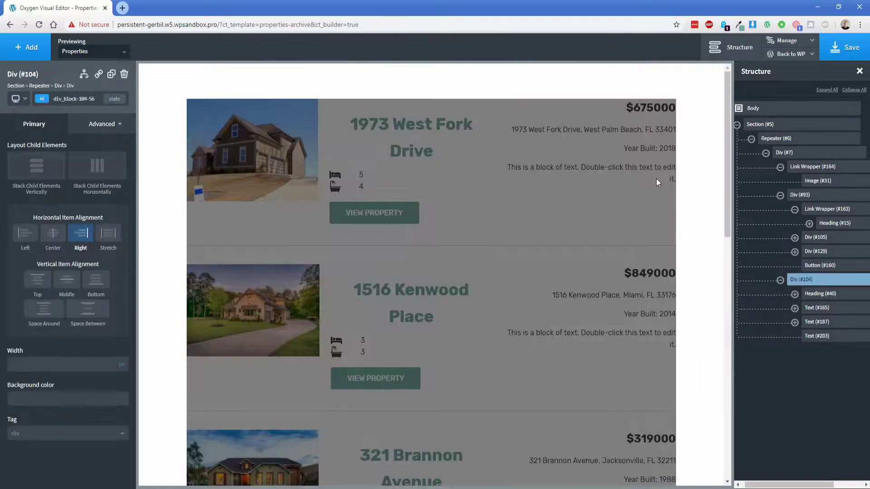
left_click(656, 179)
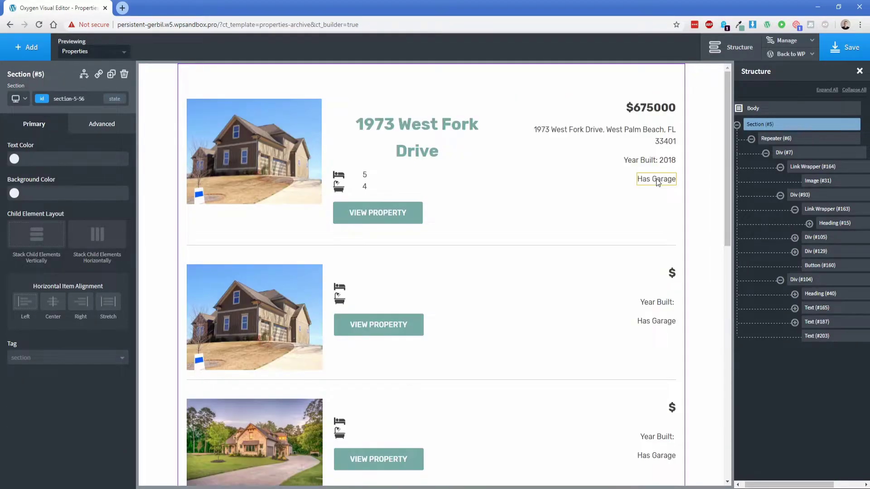
left_click(657, 178)
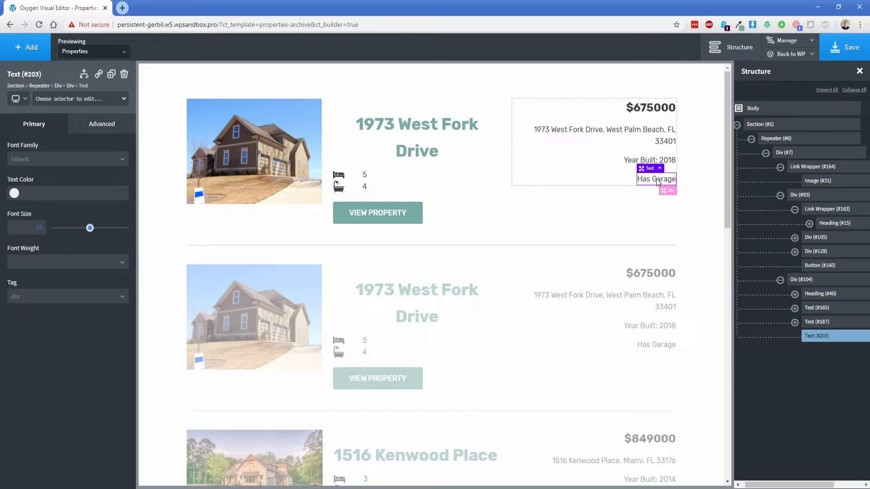
Add a display condition requiring the ACF Garage field to equal 'YEs'
left_click(83, 76)
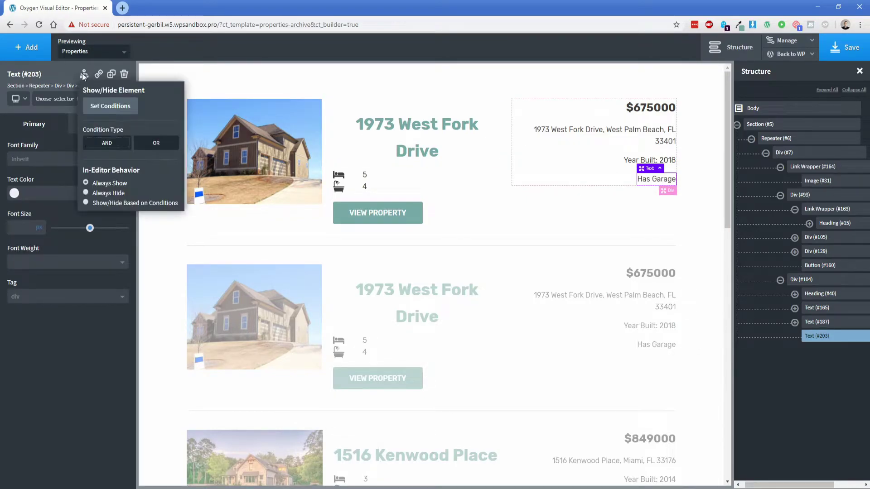
left_click(109, 105)
left_click(448, 204)
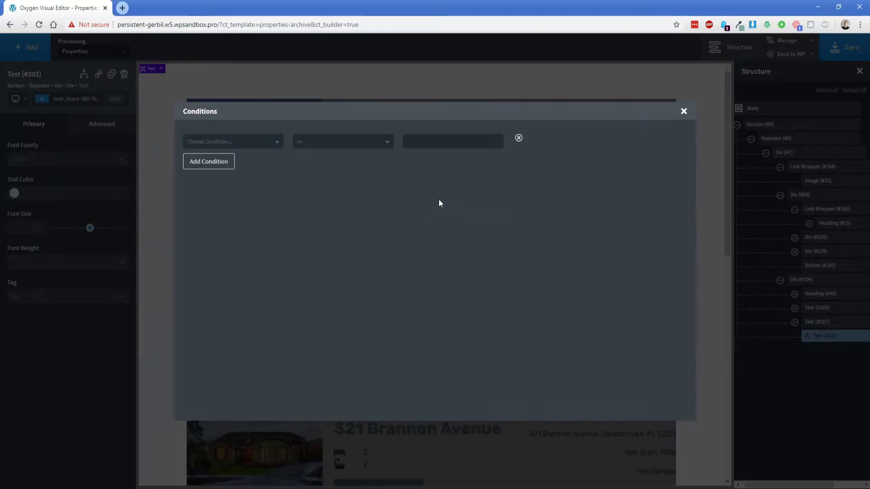
left_click(249, 144)
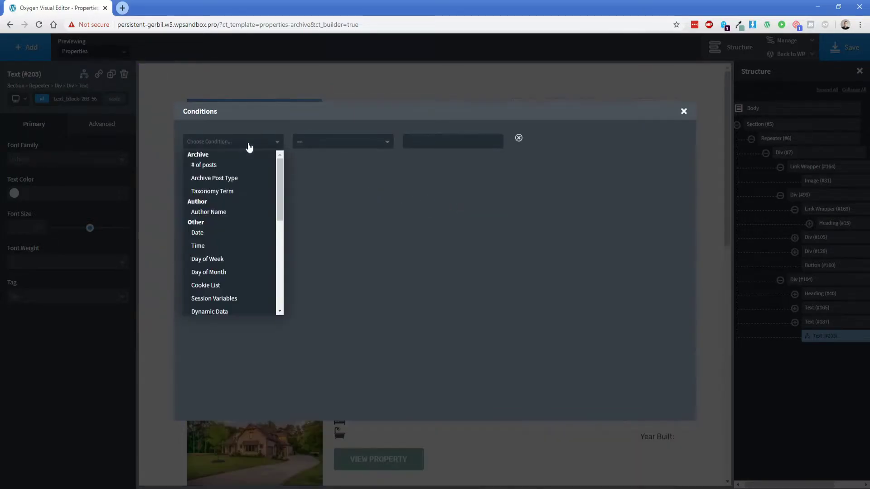
left_click(247, 312)
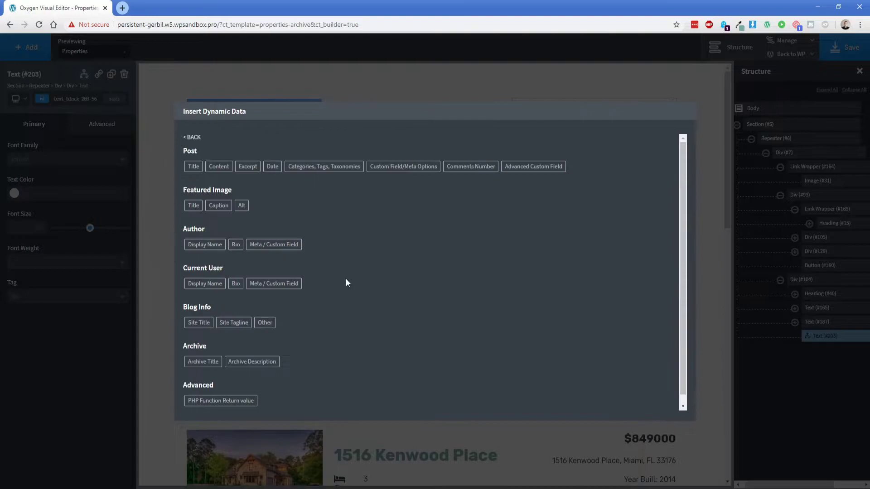
left_click(539, 169)
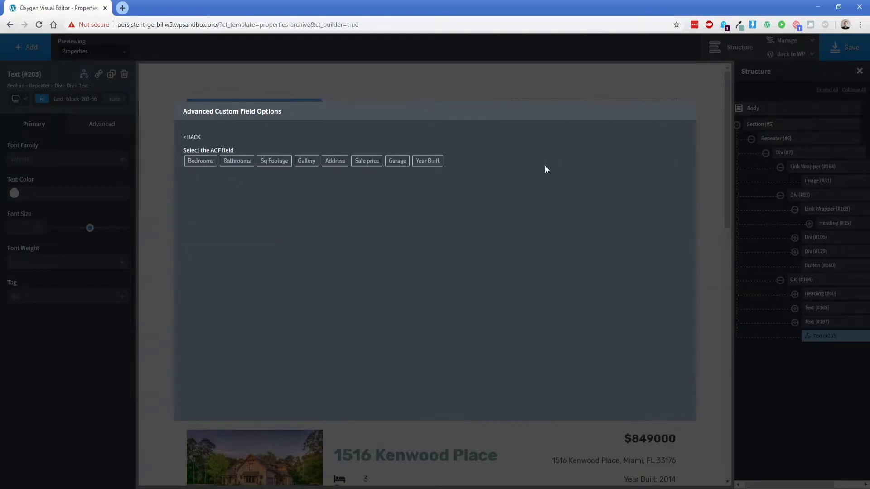
left_click(397, 162)
left_click(440, 142)
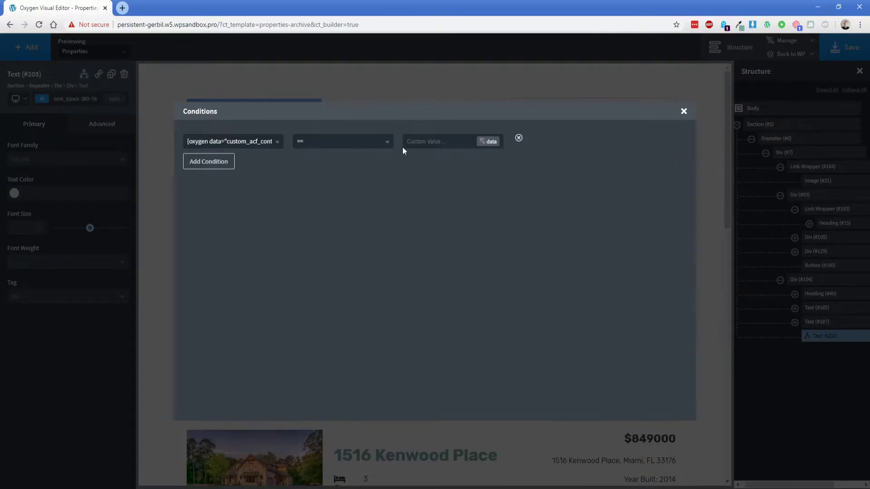
type("YEs")
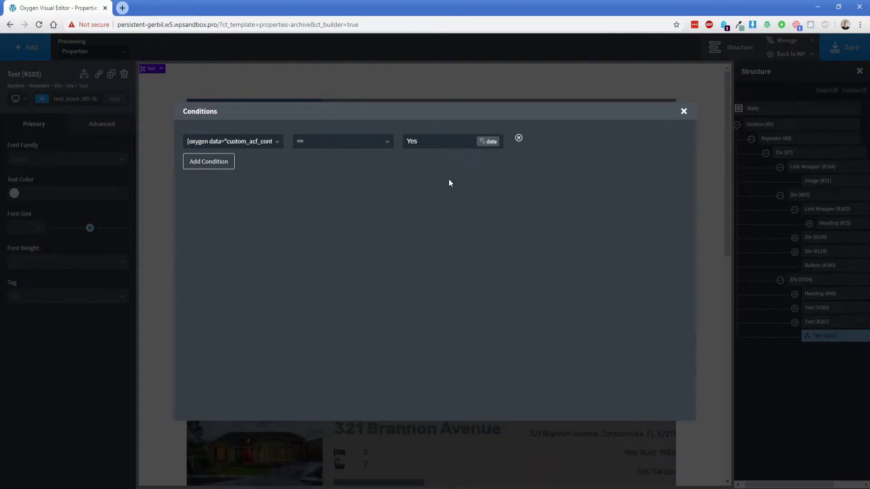
left_click(683, 111)
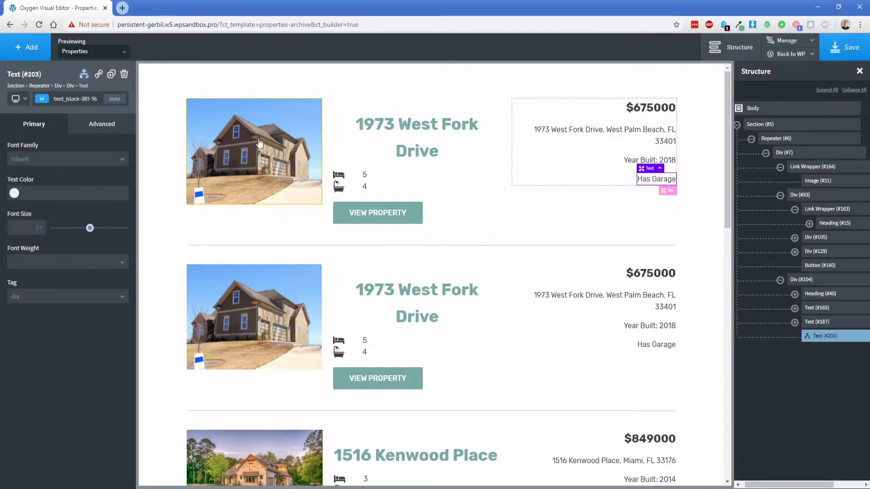
Make the Has Garage text show only when its conditions match
left_click(83, 73)
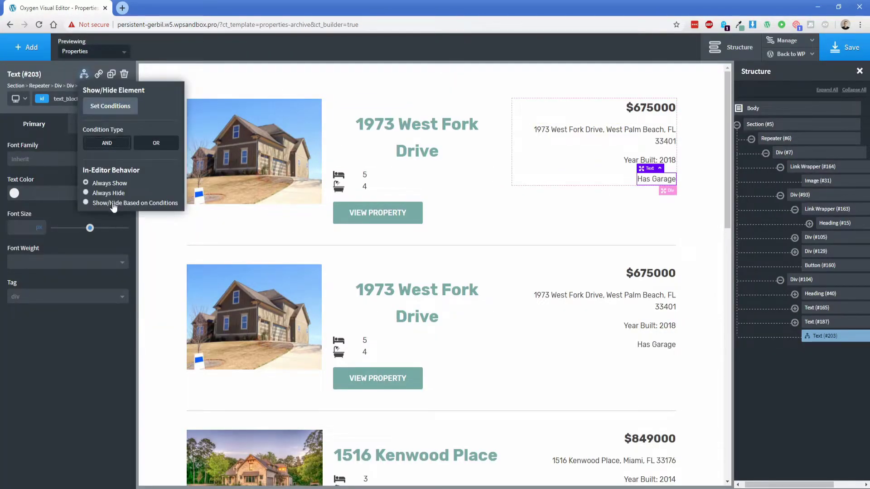
left_click(113, 205)
left_click(524, 211)
Save the archive template and open the live site frontend
left_click(838, 51)
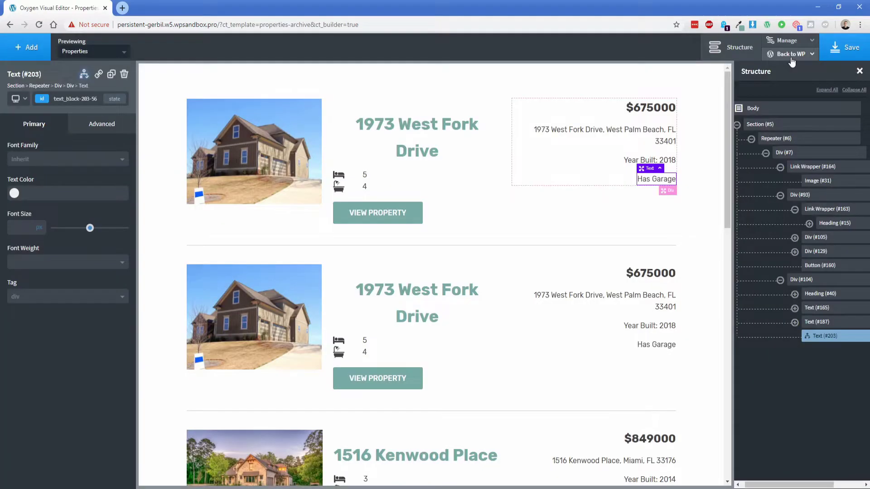
mouse_move(790, 56)
left_click(738, 80)
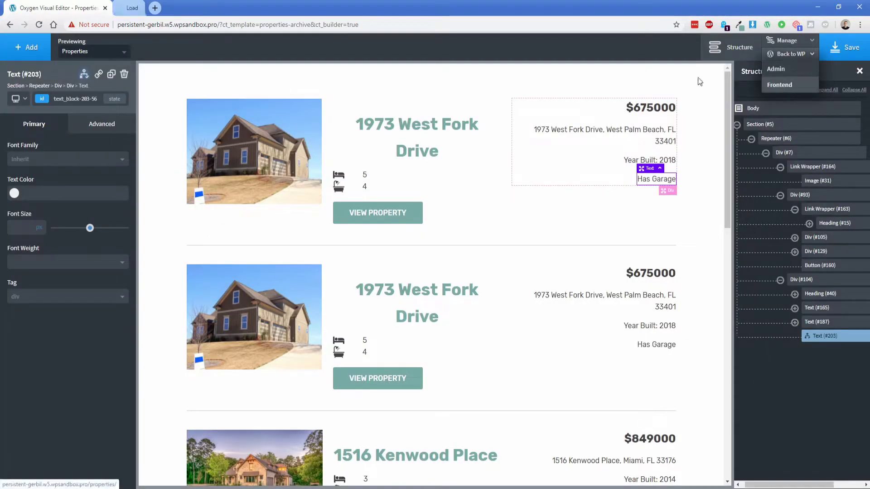
Scroll the live listings checking where Has Garage appears, then return to the editor
scroll(521, 207, "down", 3)
scroll(523, 208, "down", 3)
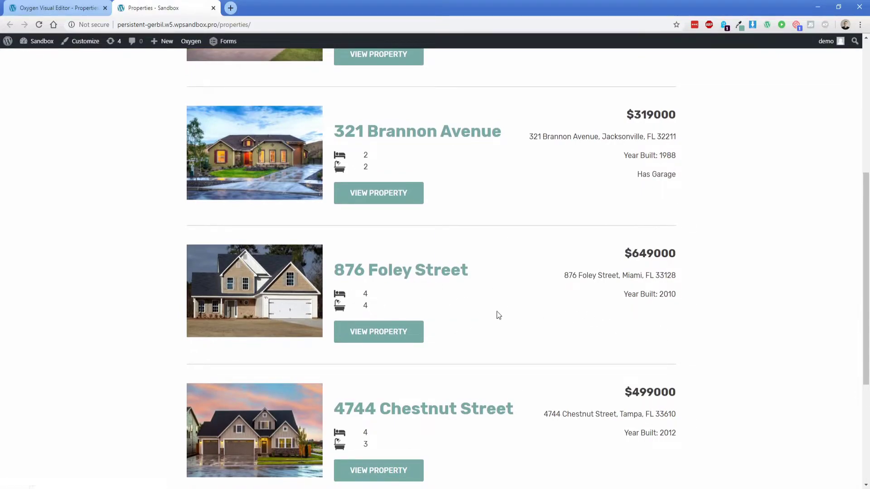
mouse_move(643, 312)
left_mouse_down()
mouse_move(701, 332)
mouse_move(643, 317)
left_mouse_up()
left_click_drag(639, 174, 608, 190)
left_click(608, 192)
scroll(571, 327, "down", 4)
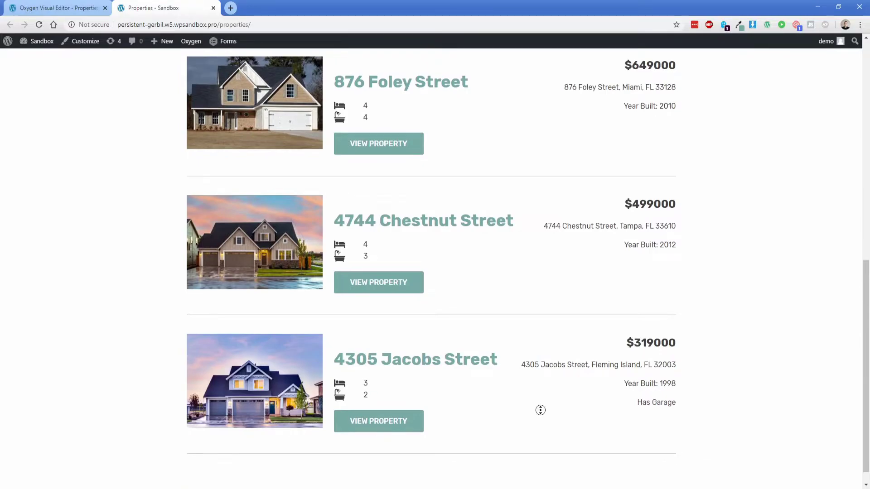
scroll(541, 410, "up", 10)
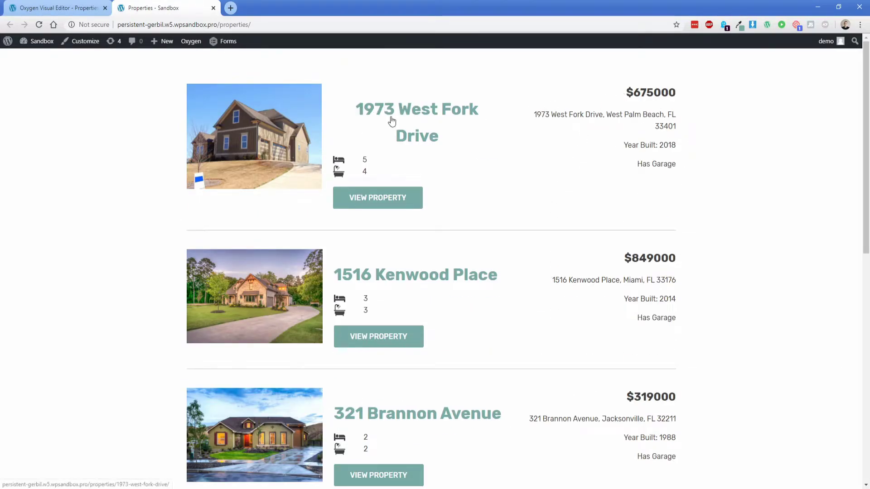
left_click(81, 6)
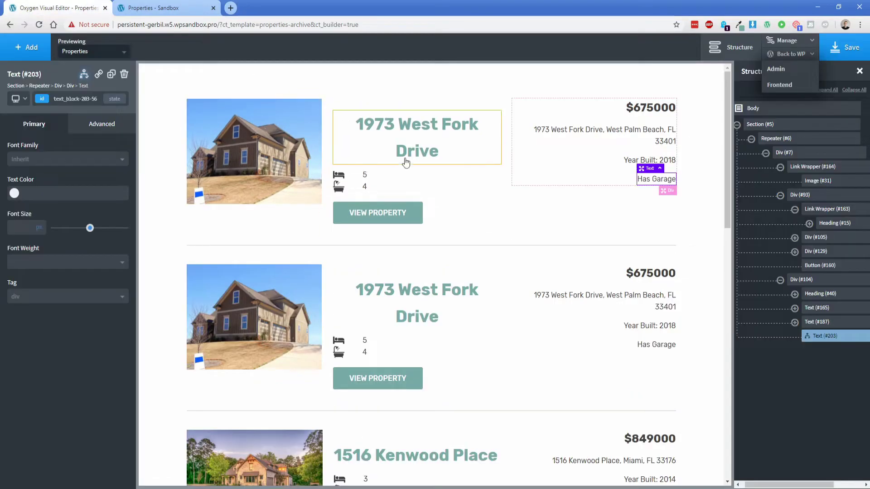
Left-align the listing's middle content block and its heading text
left_click(493, 168)
left_click(25, 232)
left_click(369, 148)
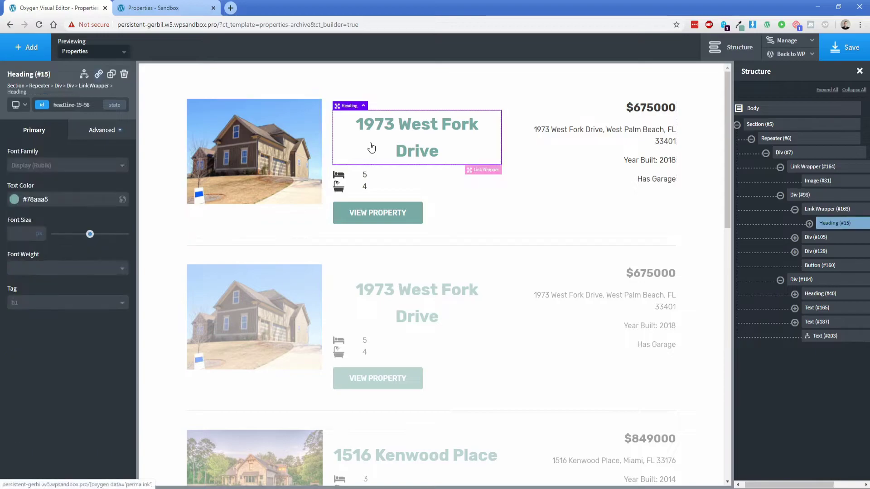
left_click(97, 131)
left_click(58, 230)
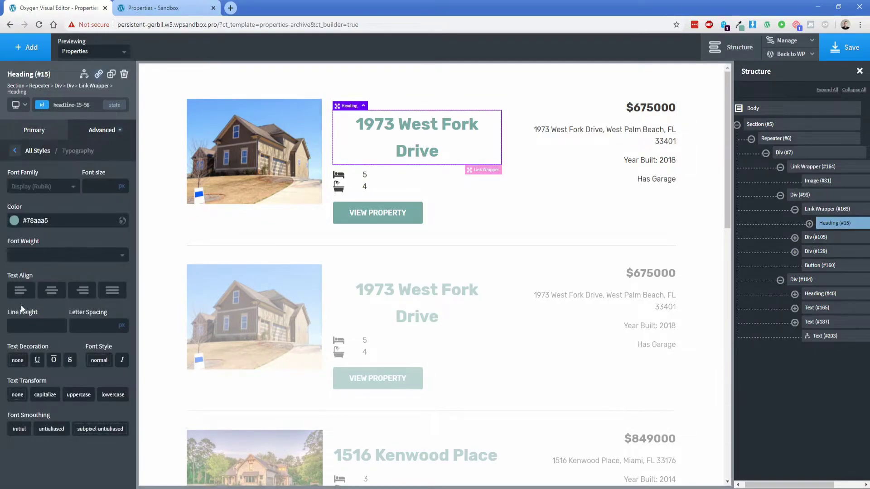
left_click(20, 290)
Give the listings section a #f2f2f2 background
left_click(560, 215)
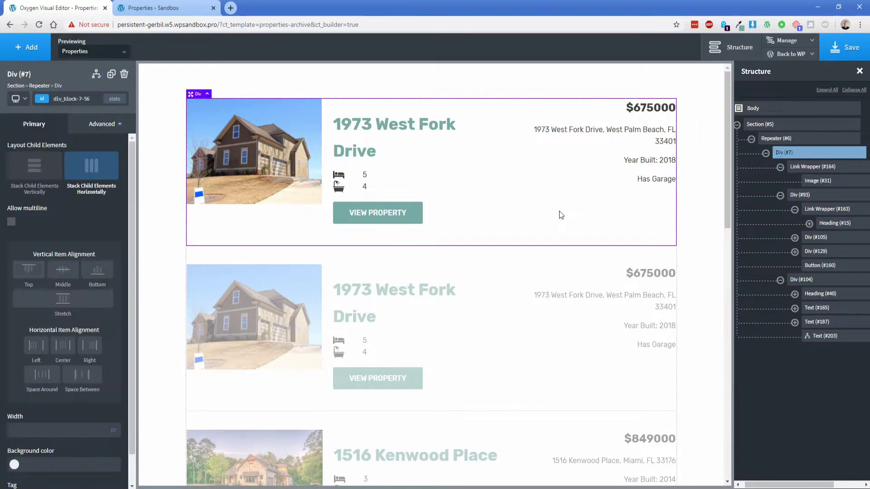
left_click(161, 169)
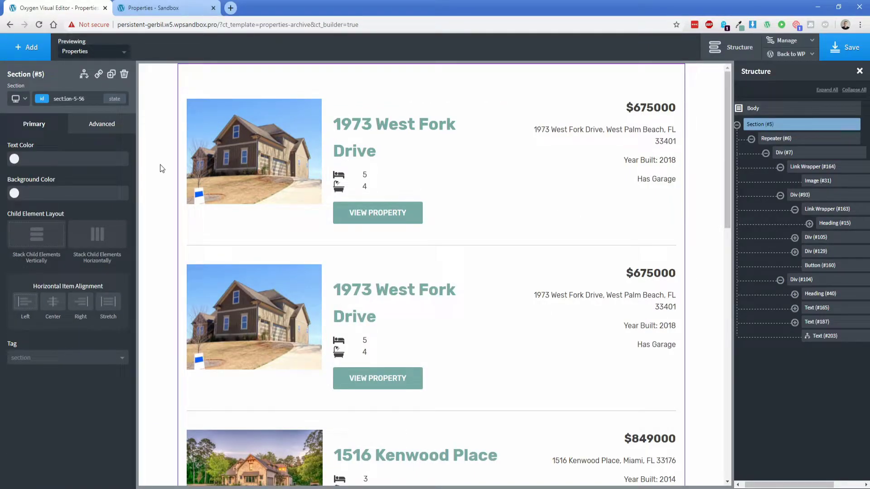
left_click(737, 125)
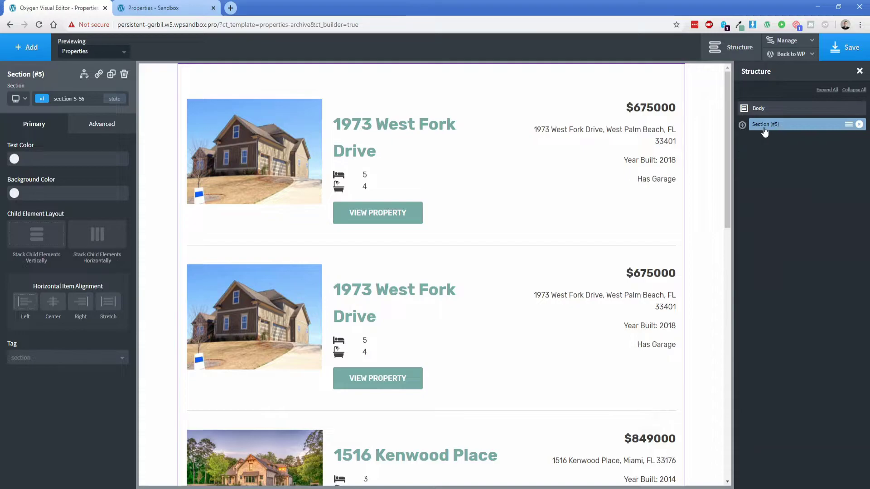
left_click(40, 194)
type("f2f2f2")
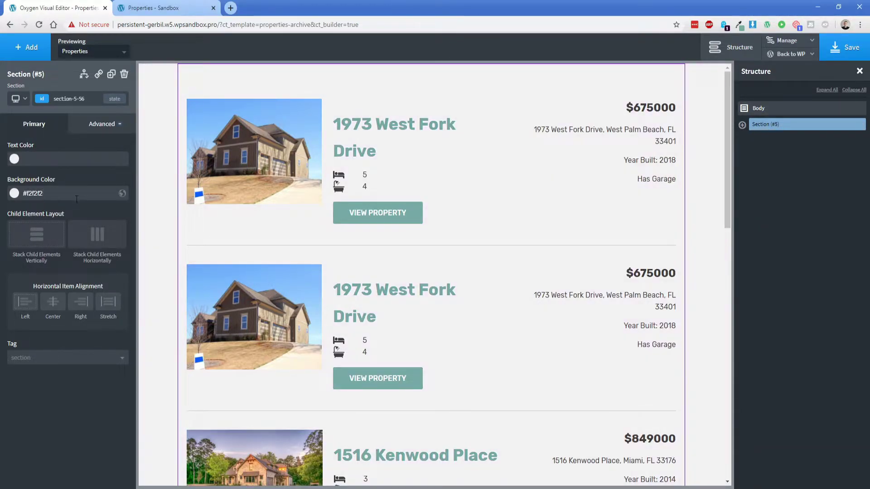
Set the property card's background to white
left_click(532, 228)
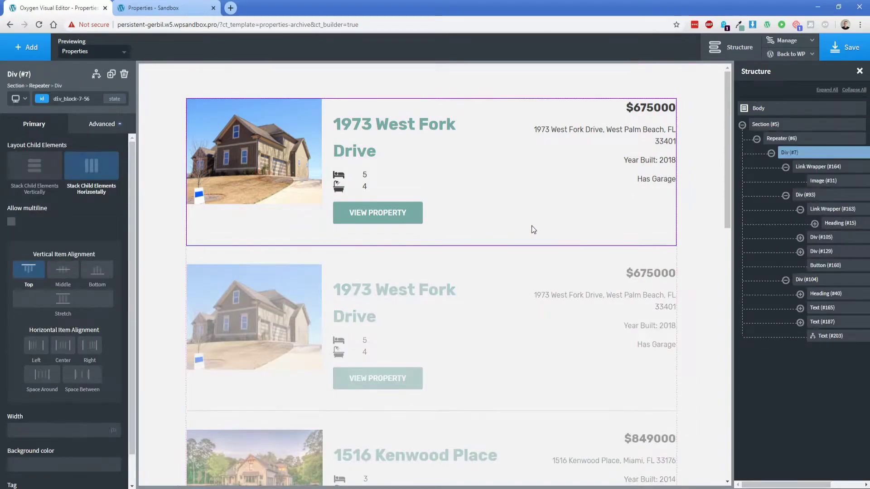
left_click(14, 464)
left_click(19, 395)
left_click(4, 358)
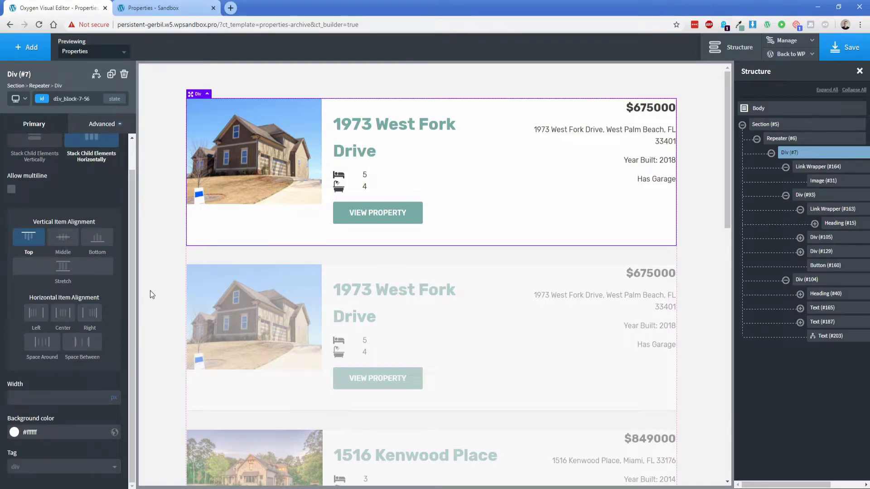
left_click(107, 126)
Add a black box shadow at 20% opacity to the property card
left_click(66, 274)
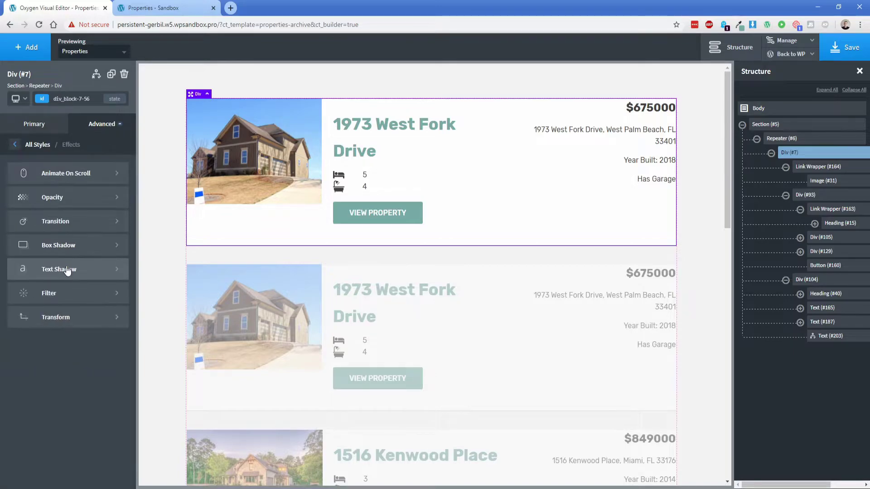
left_click(54, 248)
left_click(40, 204)
type("#000")
left_click(15, 209)
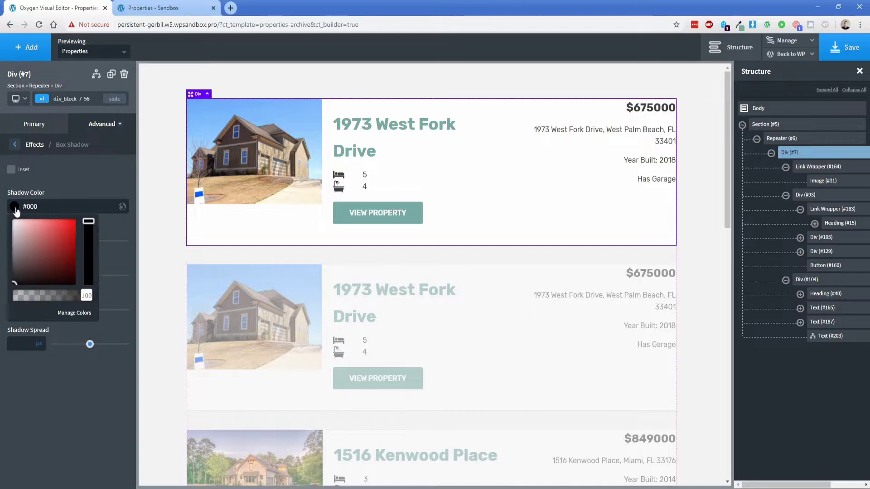
left_click(32, 296)
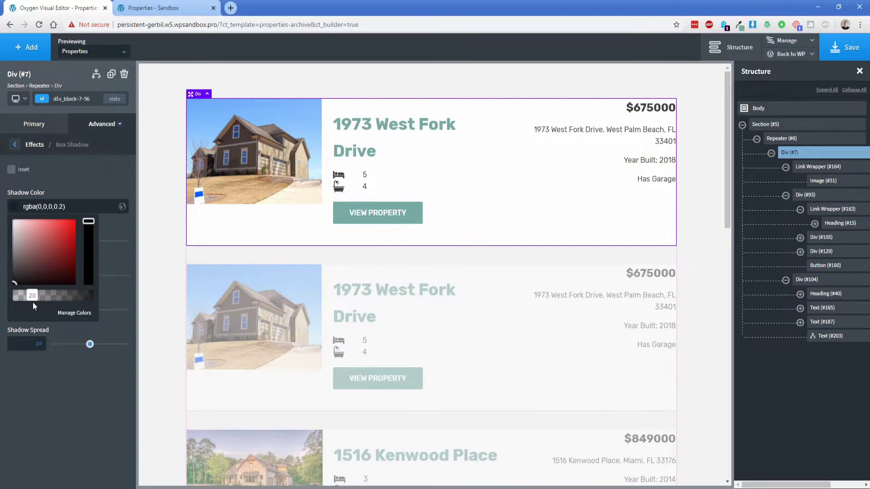
left_click(77, 182)
Set the shadow to 0/10 offsets, 20 blur, 0 spread, as an outer shadow
left_click(19, 241)
type("0")
key("Tab")
type("10")
key("Tab")
type("20")
key("Tab")
type("0")
left_click(12, 174)
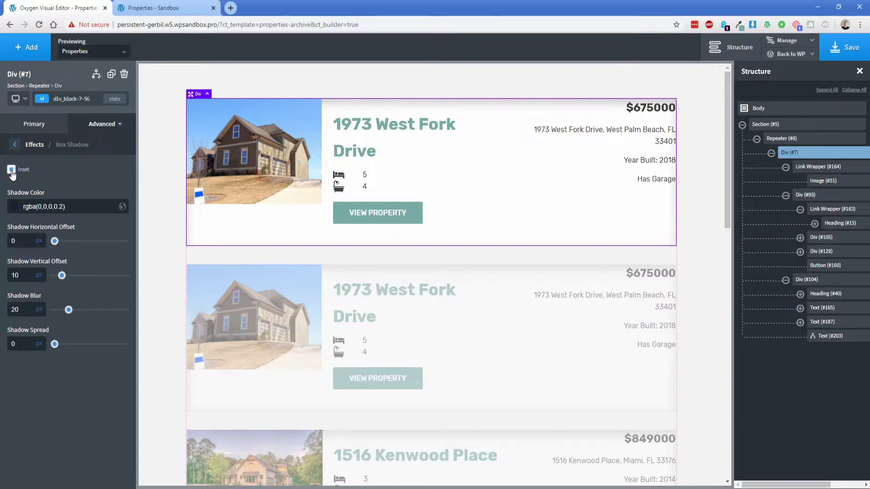
Reduce the card's shadow opacity to 10%
left_click(154, 177)
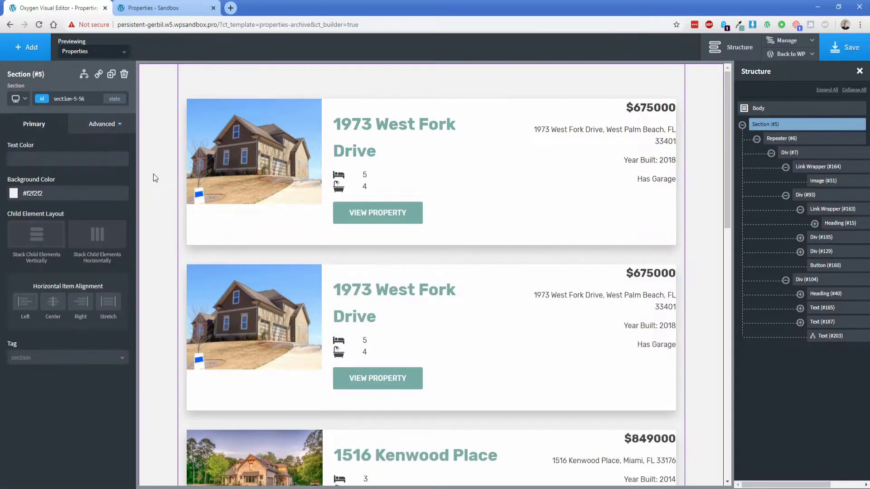
left_click(247, 226)
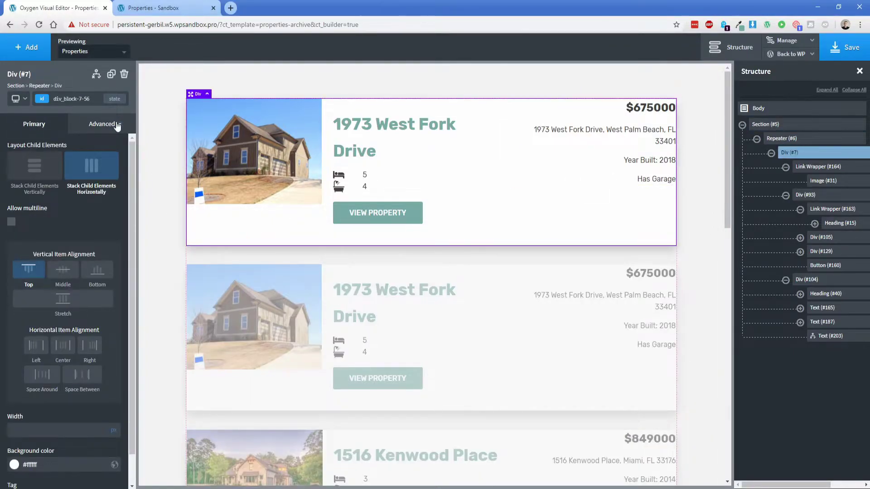
left_click(104, 124)
left_click(81, 273)
left_click(65, 249)
left_click(15, 208)
left_click_drag(28, 305, 27, 304)
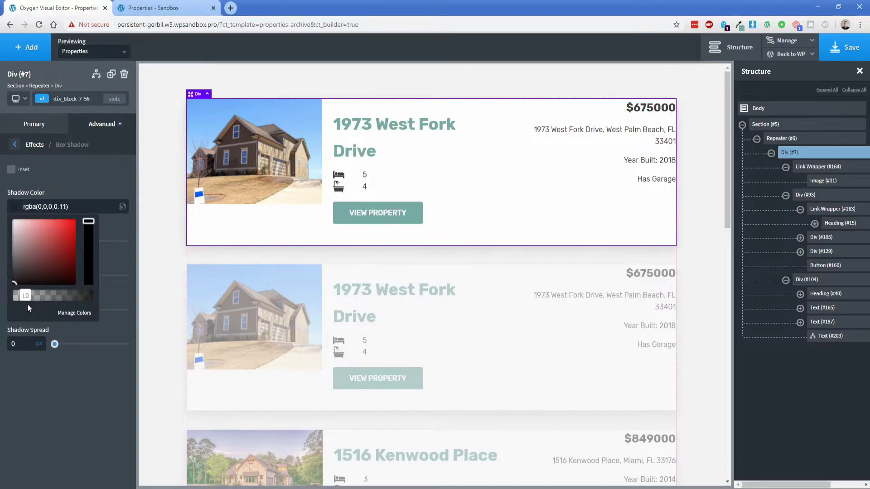
left_click(82, 186)
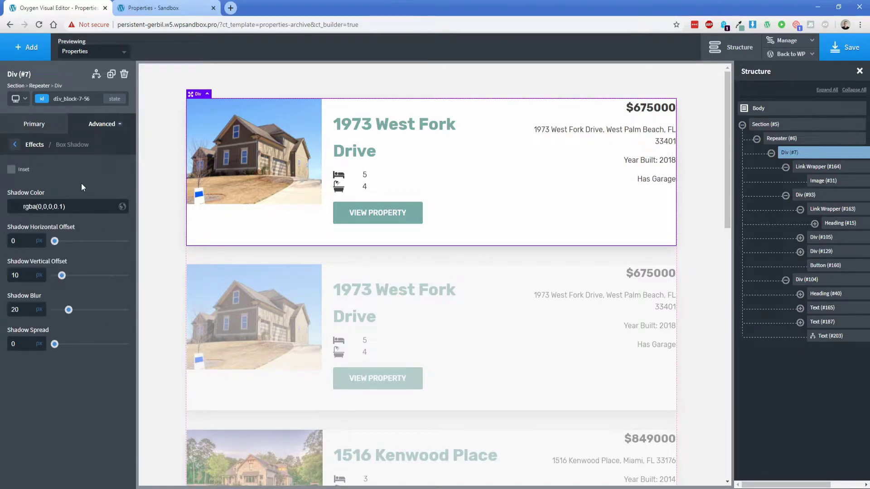
Check the card's border settings and preview the shadowed card
left_click(15, 144)
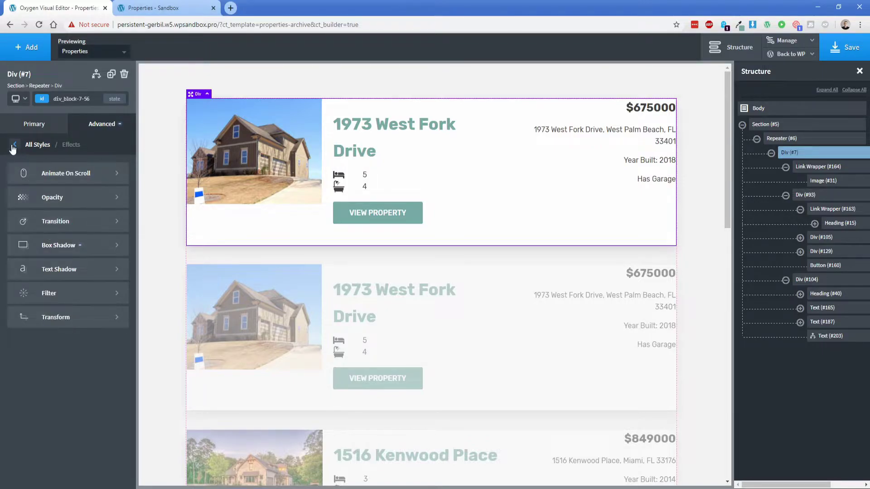
left_click(14, 144)
left_click(67, 252)
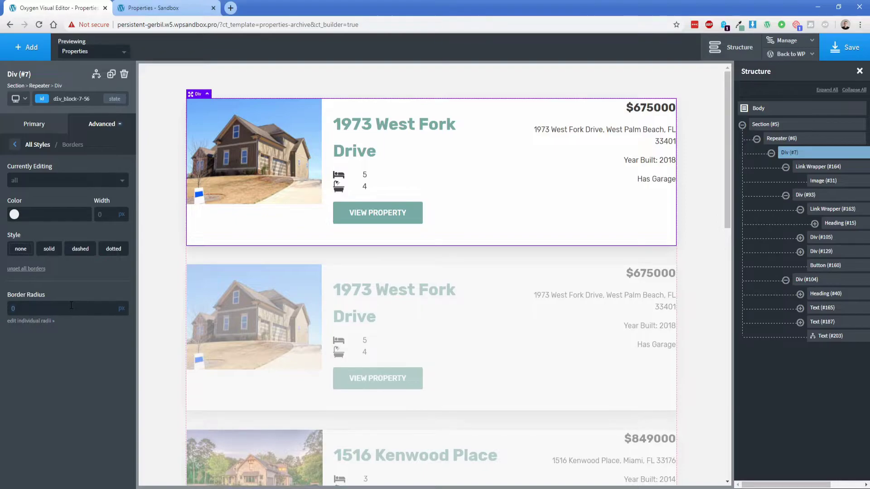
left_click(155, 255)
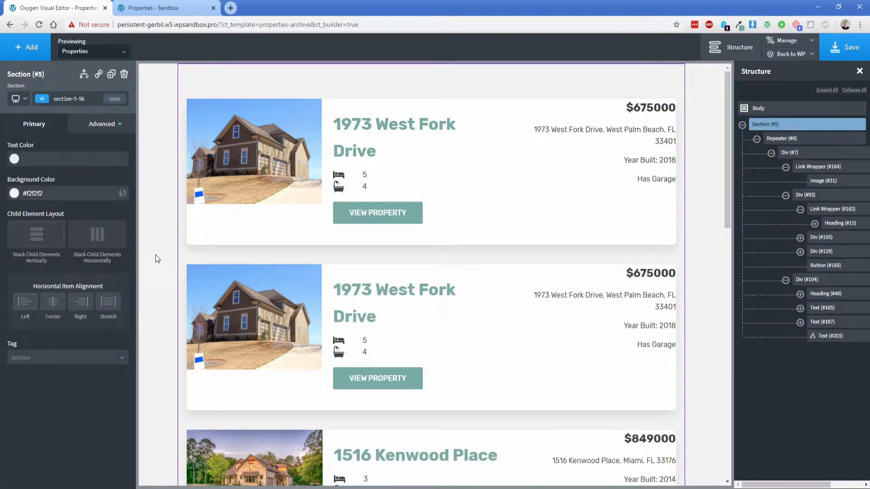
left_click(591, 166)
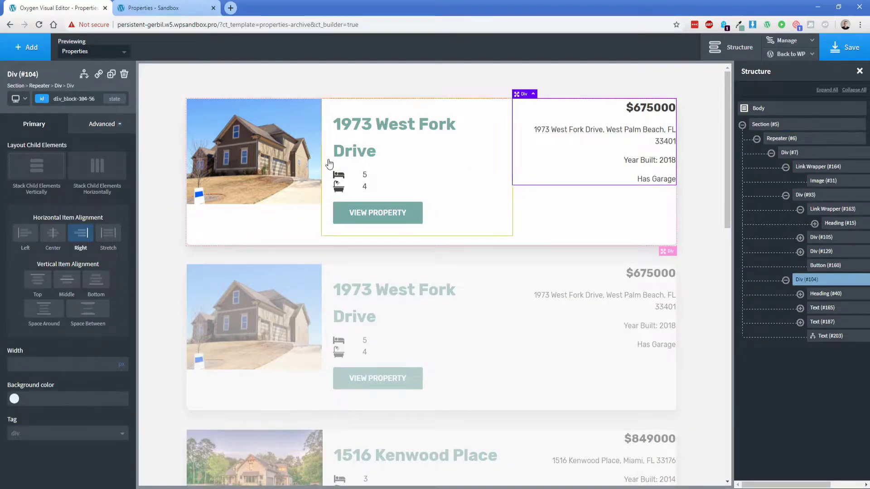
Give the price and address column 25 px padding on all sides
left_click(97, 127)
left_click(82, 176)
left_click(32, 178)
type("25")
left_click(37, 221)
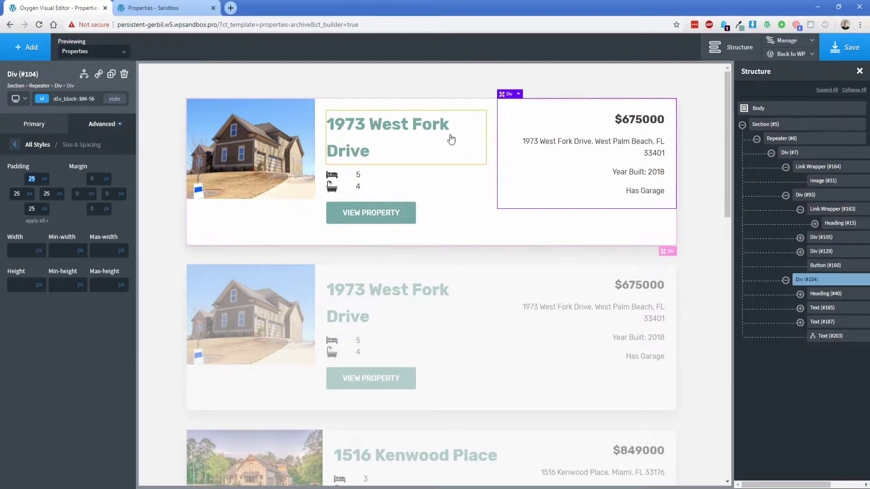
Shrink the listing heading to 28px so each title fits on one line
left_click(572, 234)
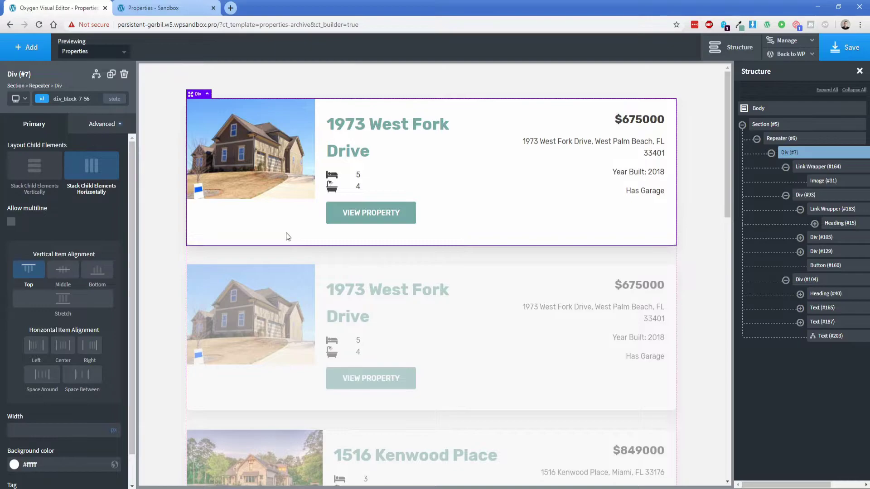
left_click(374, 142)
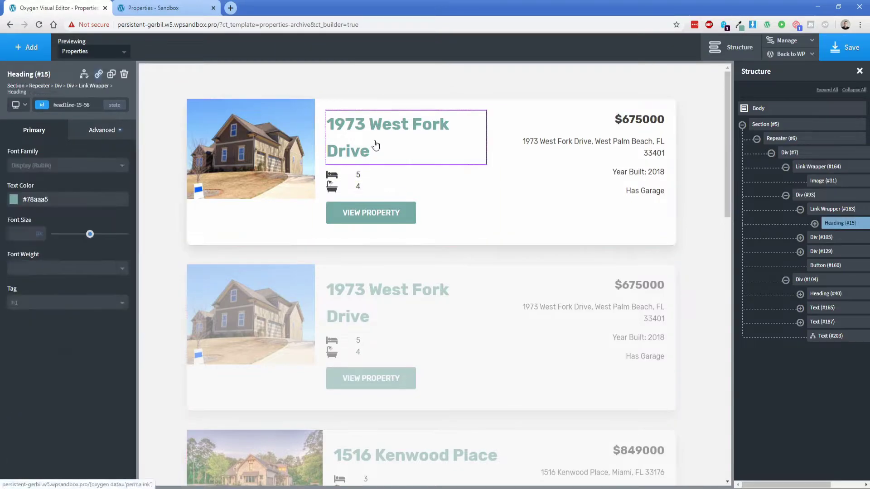
left_click_drag(92, 238, 75, 240)
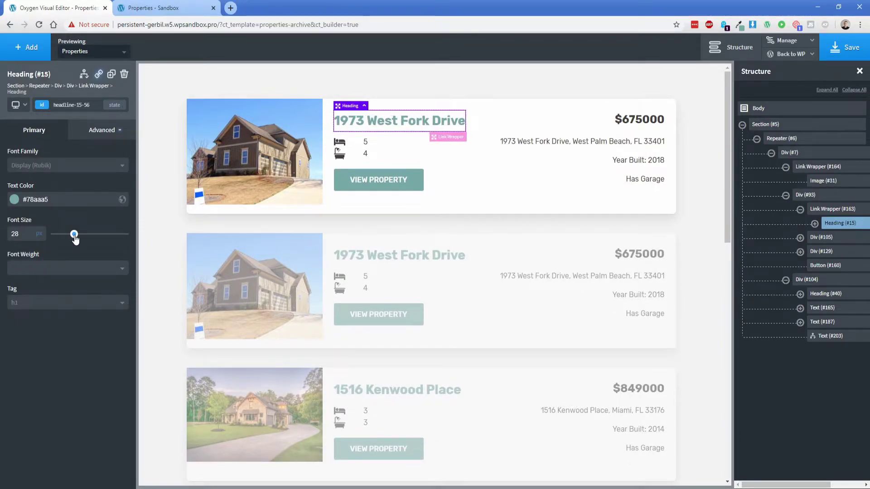
left_click(263, 142)
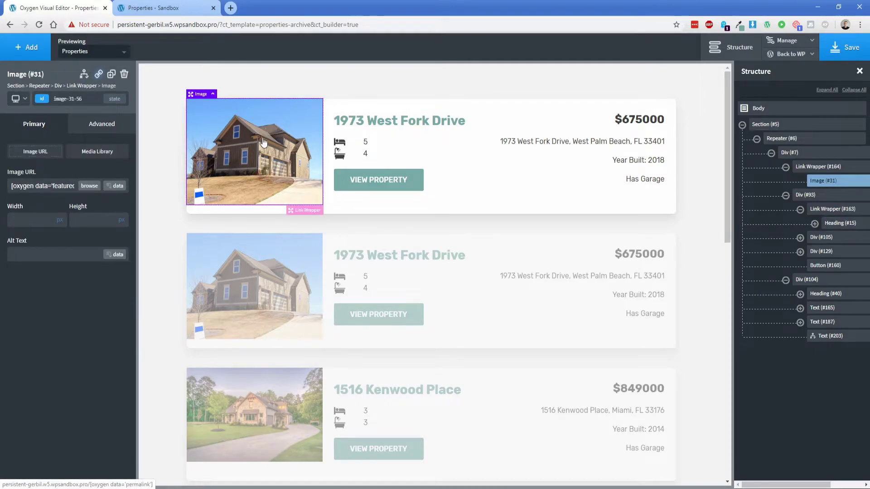
left_click(559, 171)
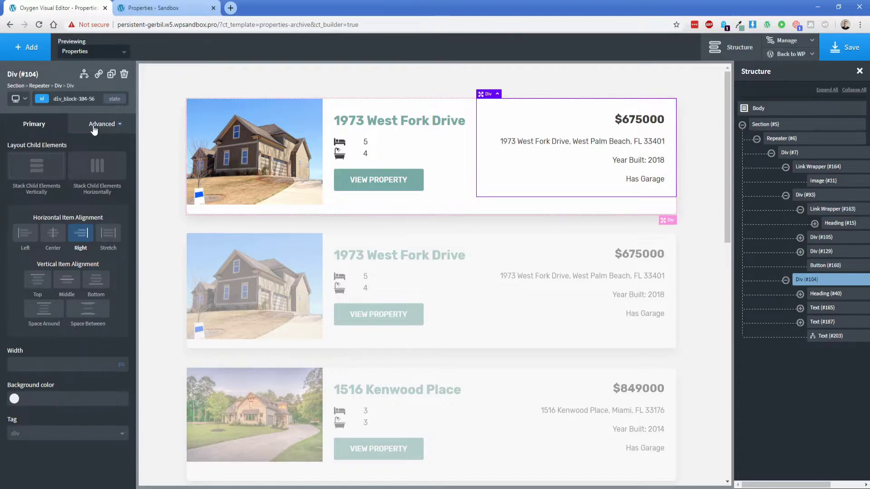
Set the price and address column's width to 33%
left_click(93, 127)
left_click(82, 197)
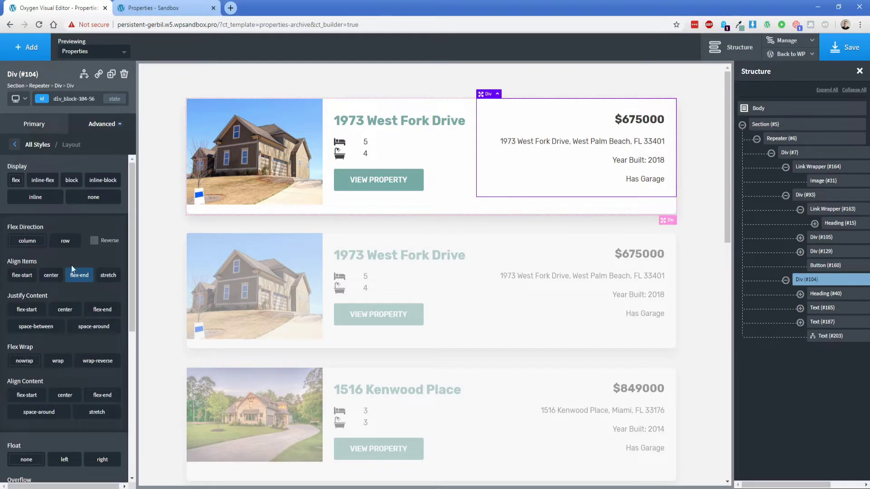
scroll(74, 253, "down", 5)
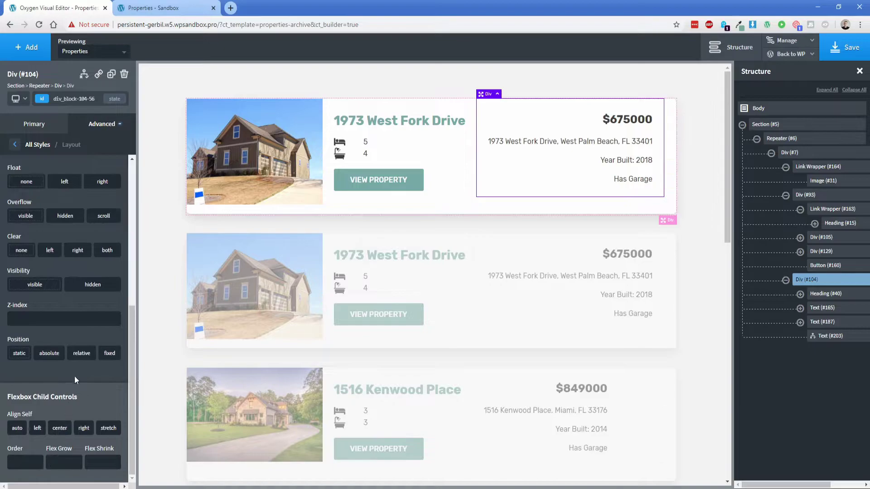
scroll(75, 376, "up", 5)
left_click(107, 130)
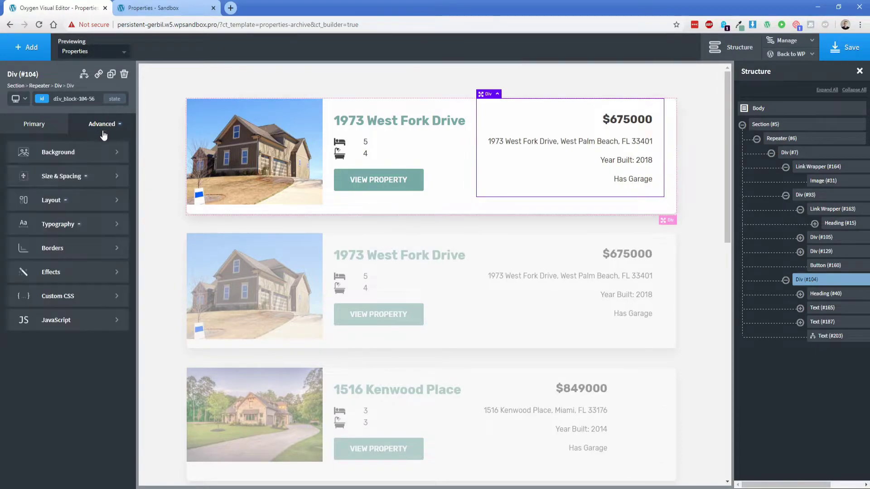
left_click(73, 181)
left_click(42, 245)
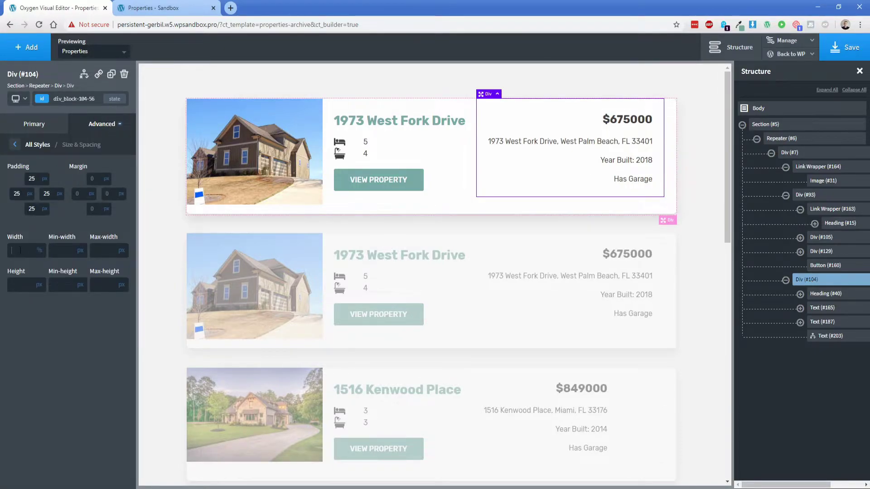
type("33")
Set the title and details column's width to 34%, then select the photo's link wrapper
left_click(440, 139)
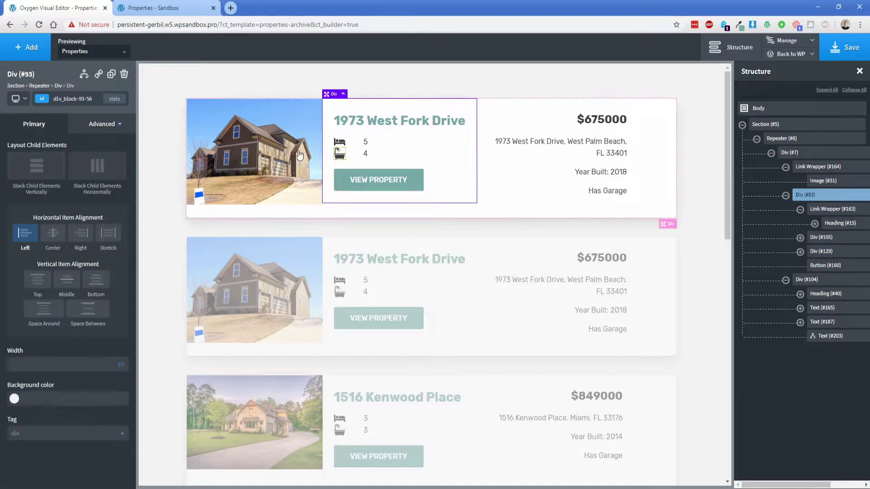
left_click(102, 124)
left_click(68, 179)
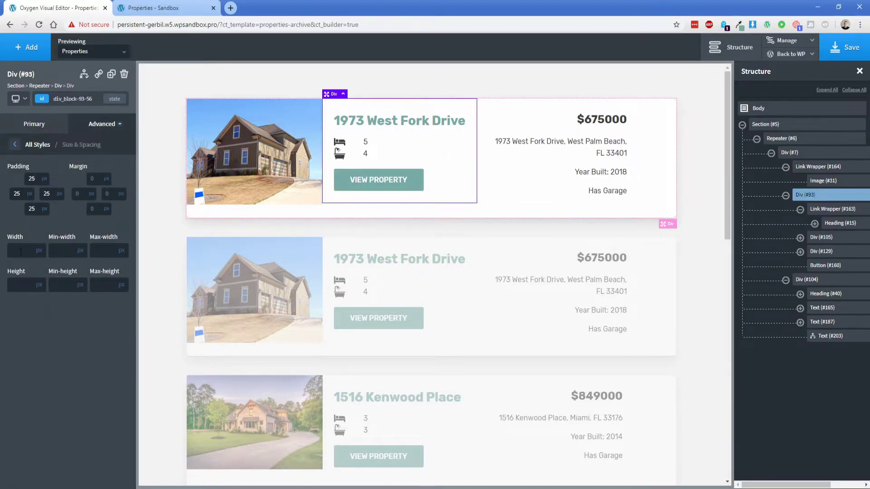
left_click(40, 246)
type("34")
left_click(307, 162)
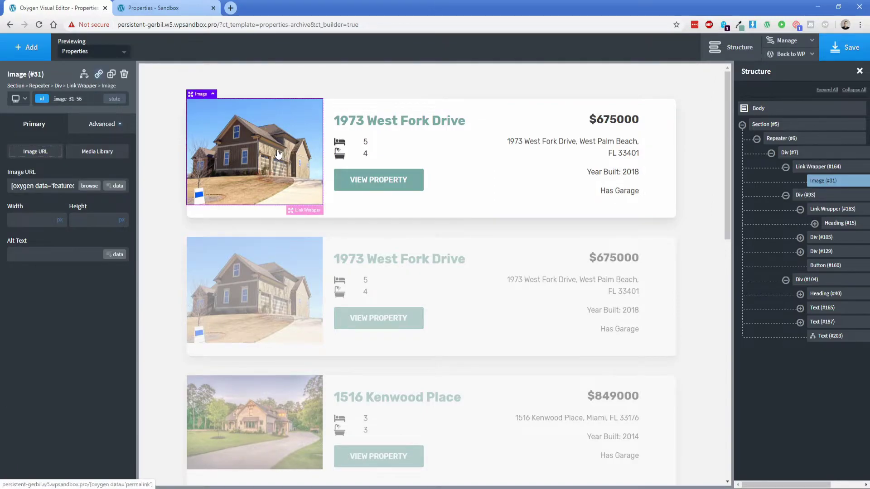
left_click(813, 168)
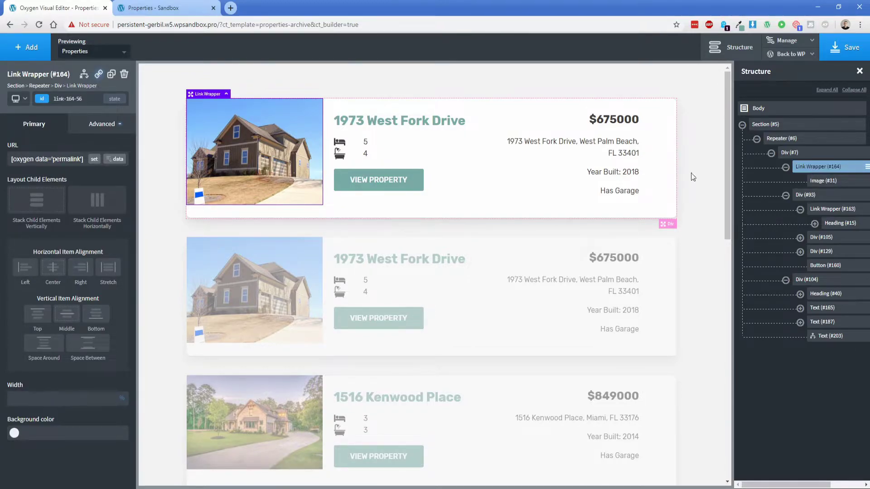
Fill the link wrapper's background with the Medium featured image and delete the separate photo element
left_click(103, 125)
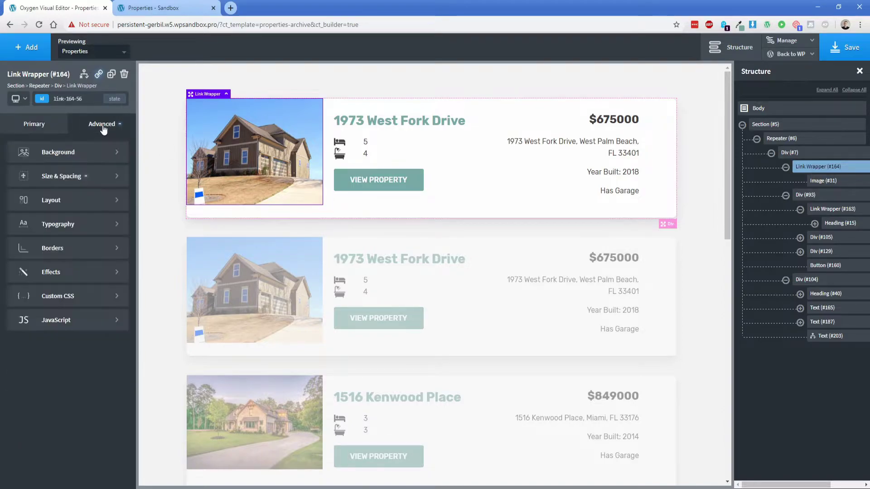
left_click(86, 152)
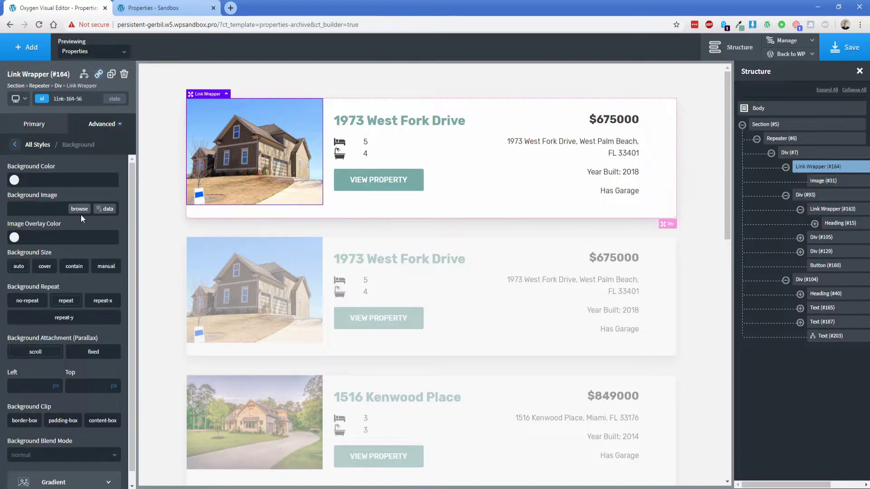
left_click(107, 211)
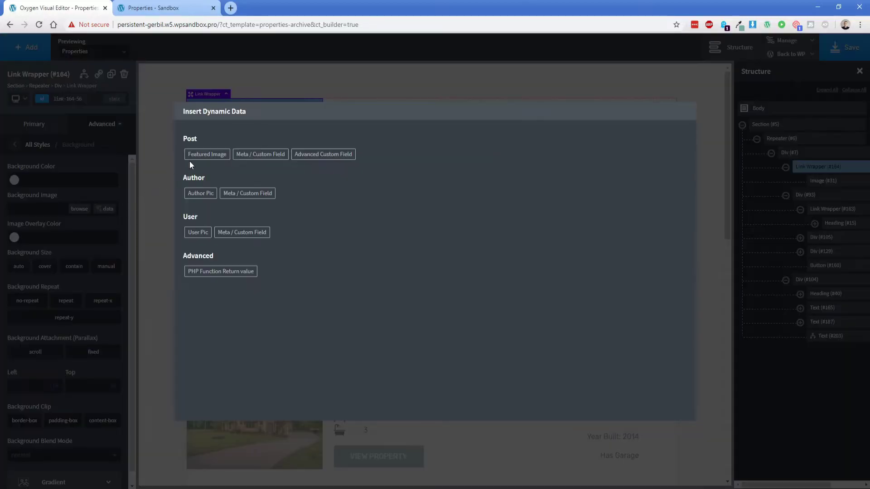
left_click(209, 154)
left_click(214, 164)
left_click(198, 191)
left_click(204, 285)
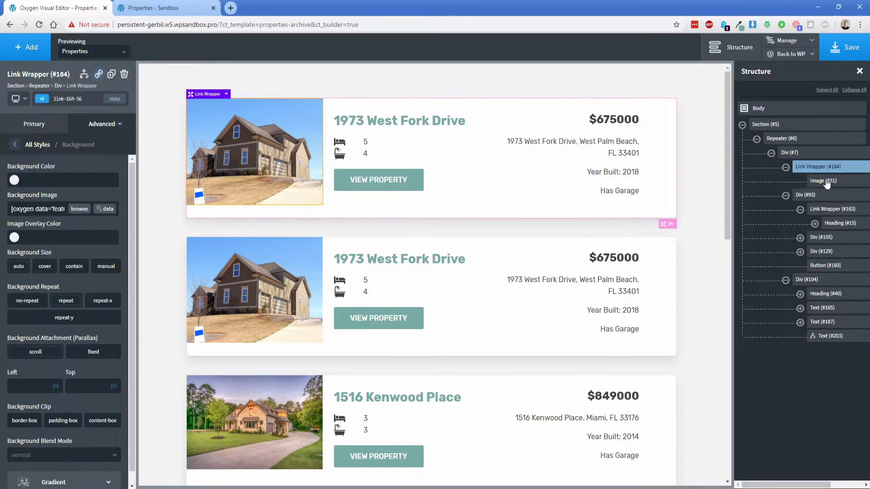
left_click(827, 182)
left_click(125, 74)
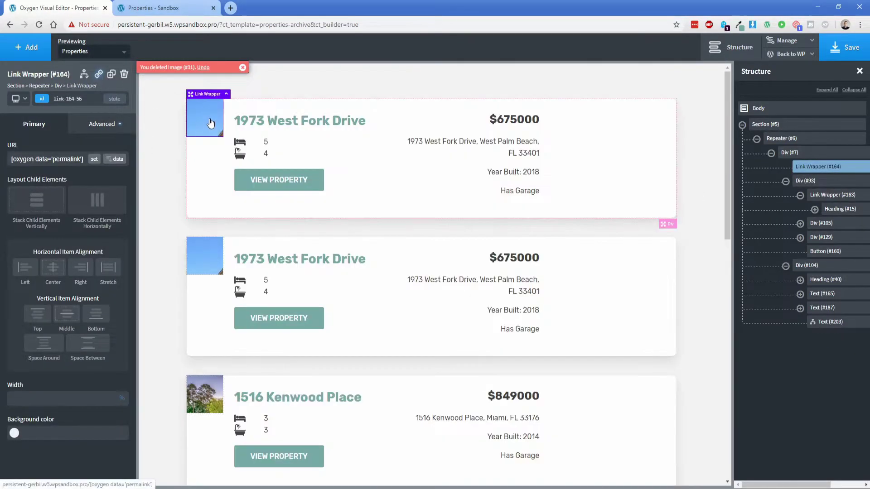
Set the link wrapper's width to 33% and try pixel heights of 300 and 200
left_click(109, 124)
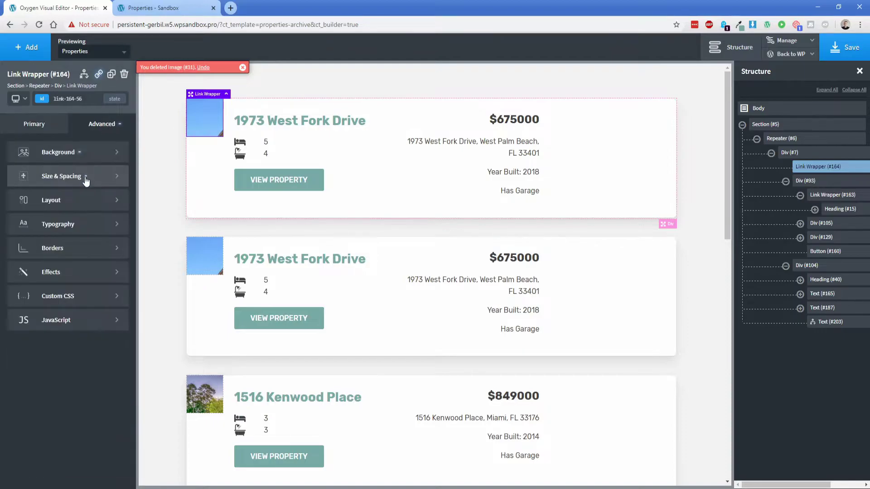
left_click(43, 176)
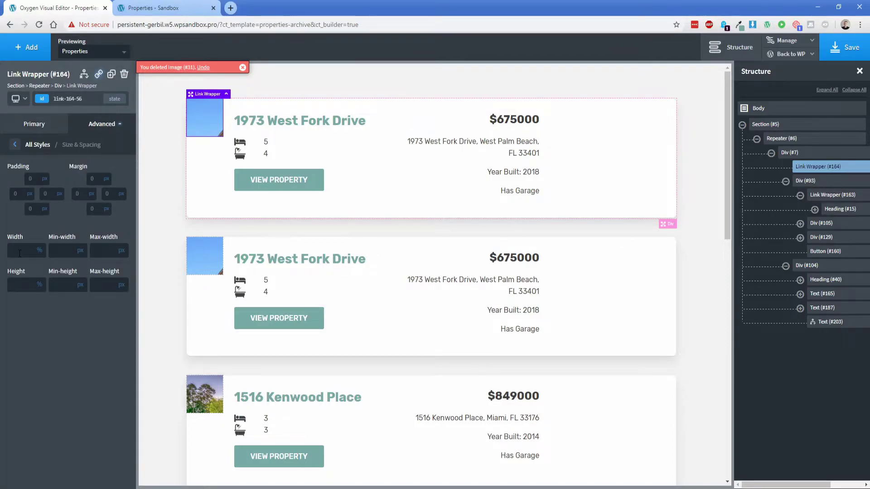
left_click(19, 254)
type("33")
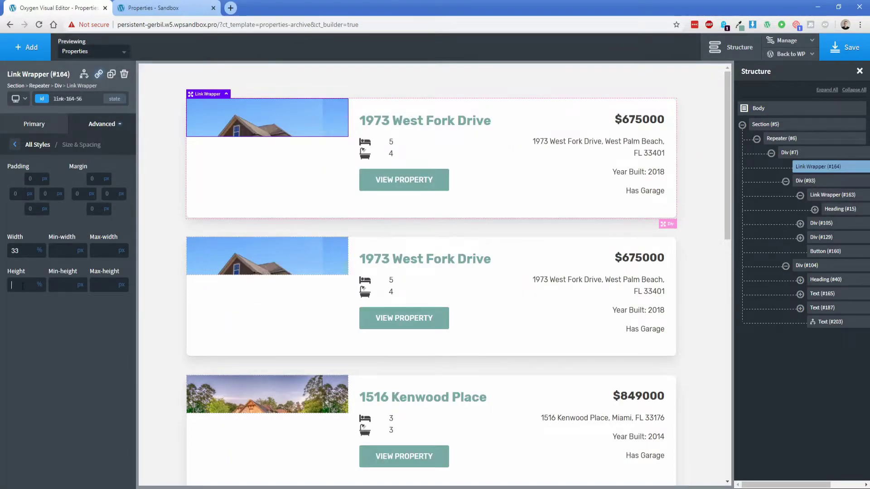
type("1")
left_click(43, 272)
double_click(23, 286)
type("300")
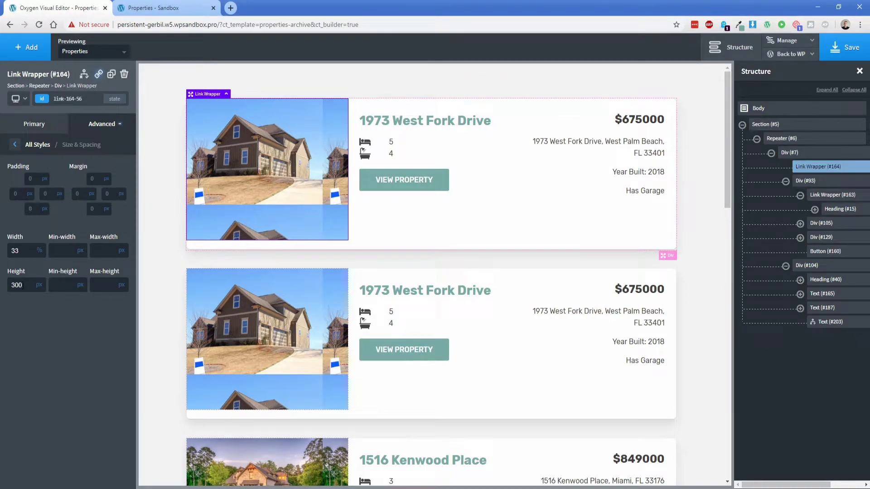
key("ctrl+a")
type("200")
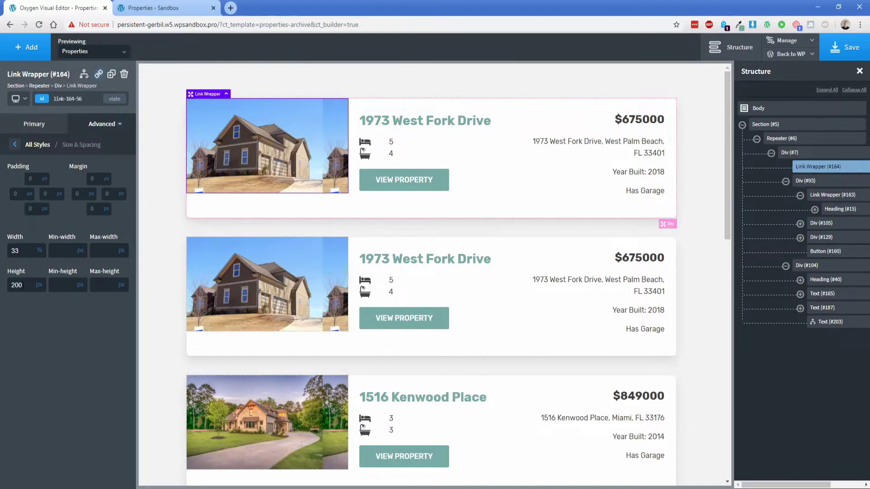
Make the background photo non-repeating and covering its box, with the height set to 250
left_click(111, 130)
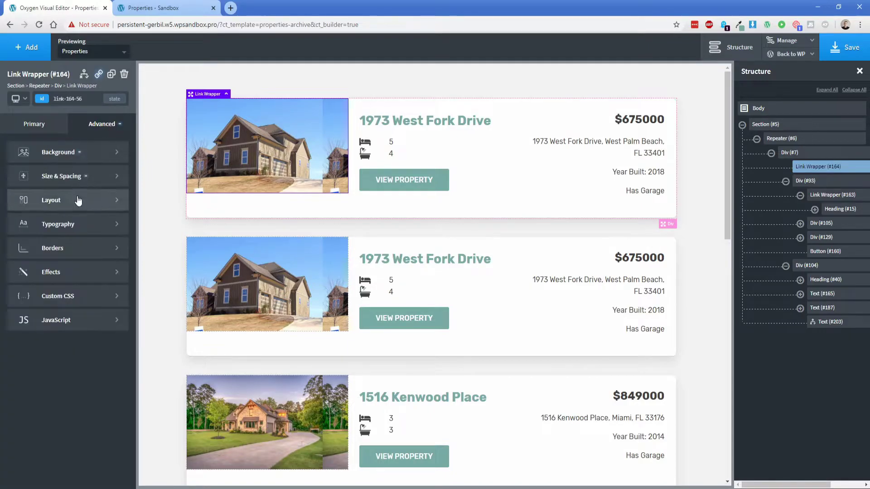
left_click(79, 156)
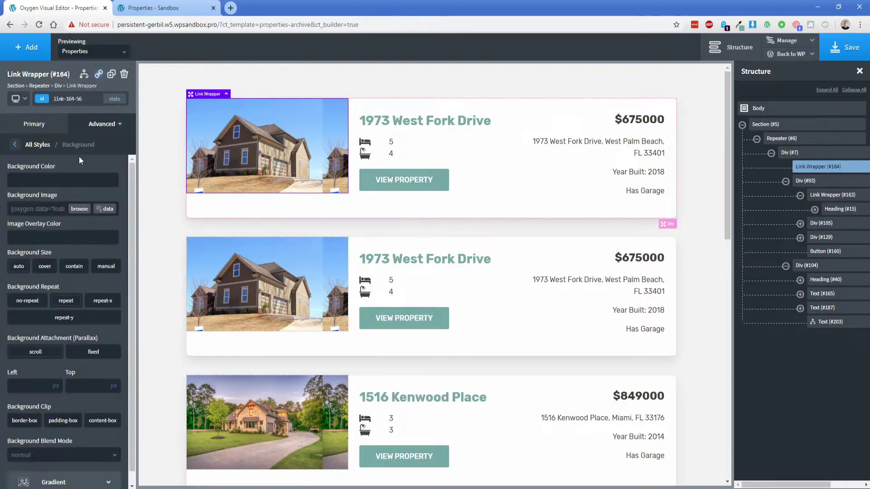
left_click(36, 303)
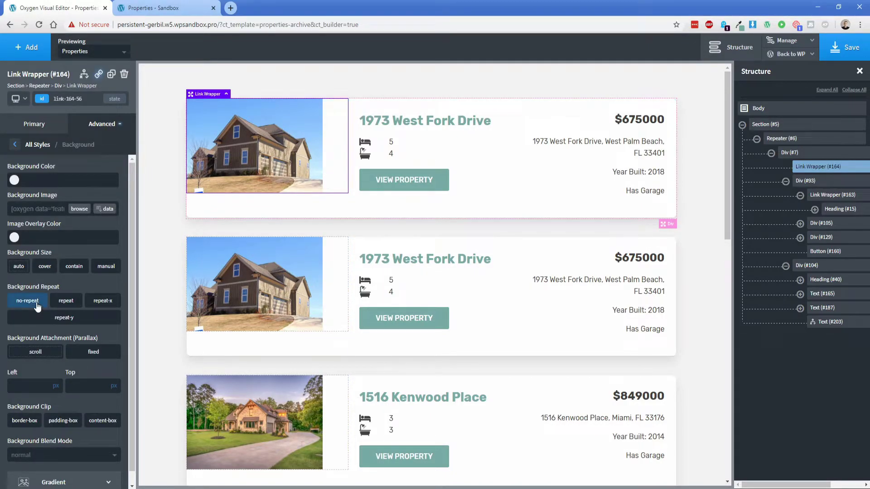
left_click(46, 267)
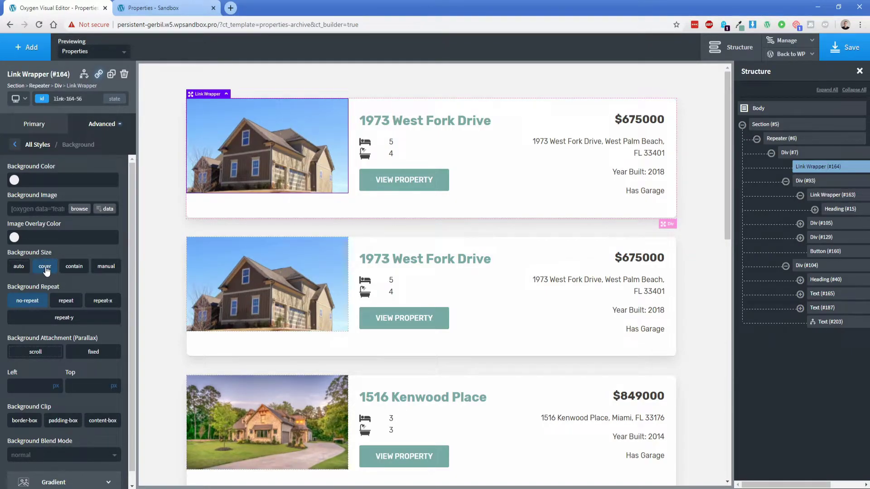
left_click(109, 130)
left_click(46, 176)
double_click(23, 286)
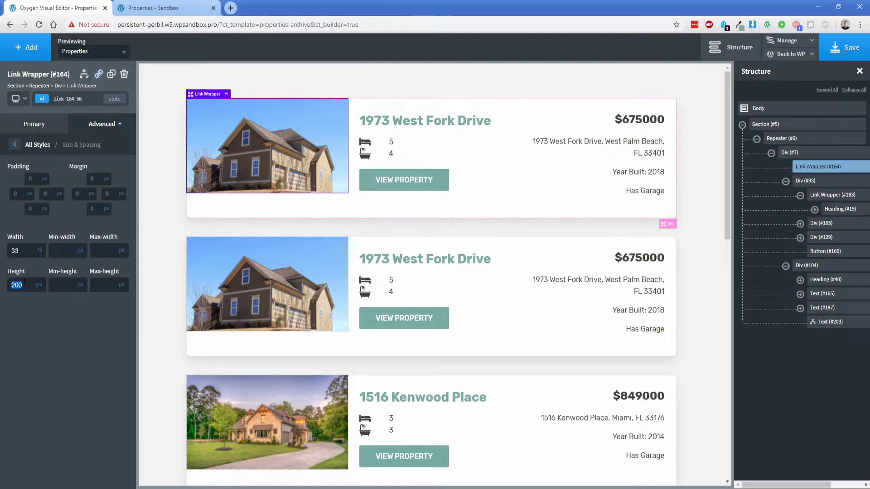
type("250")
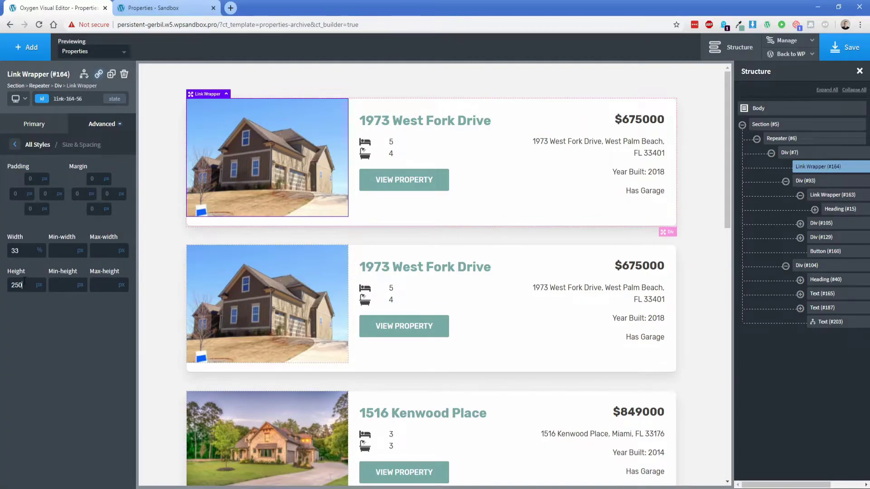
key("BackSpace")
key("BackSpace")
type("00")
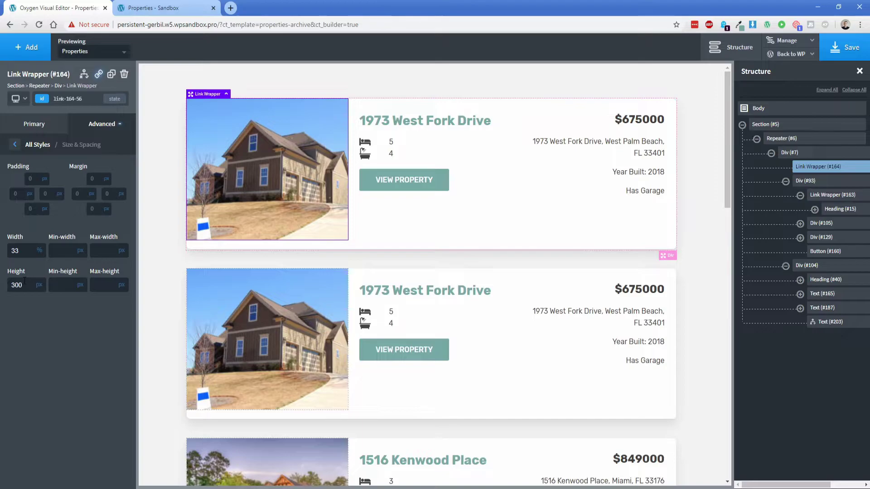
Set the property card's bottom padding to 0
left_click(351, 245)
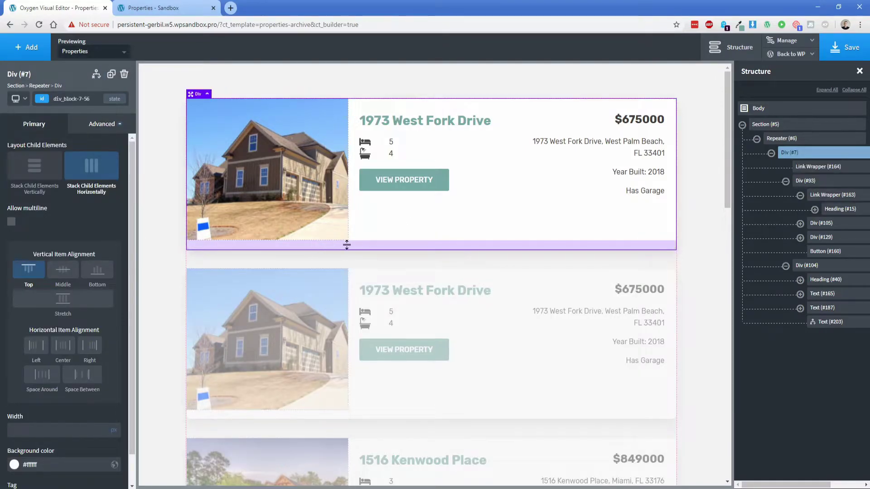
left_click(102, 123)
left_click(92, 176)
left_click(32, 209)
type("0")
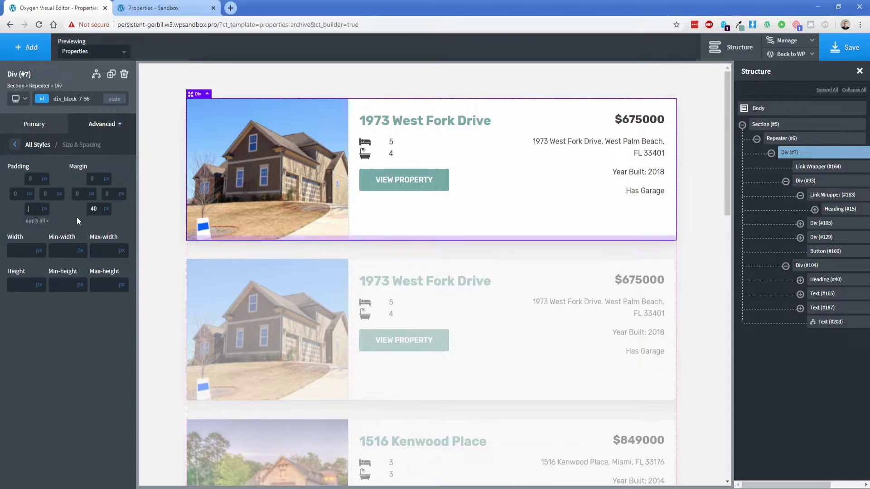
Set the photo link wrapper's height to 250px
left_click(245, 209)
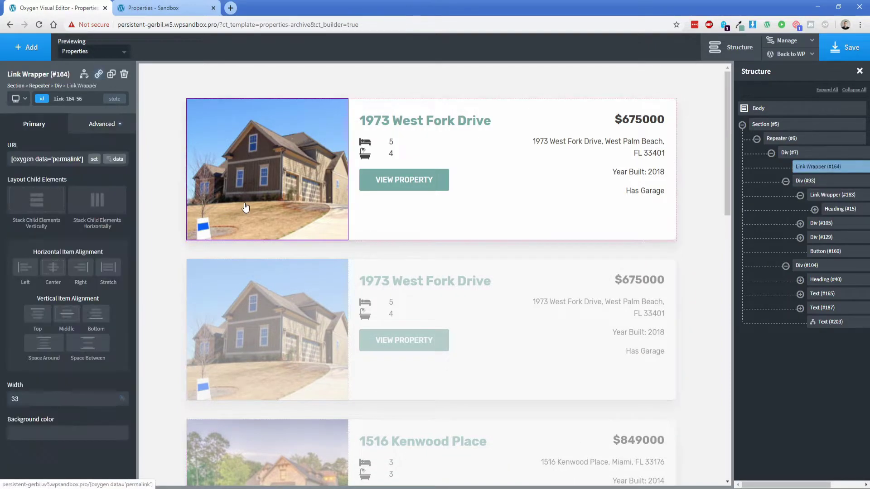
left_click(103, 124)
left_click(96, 177)
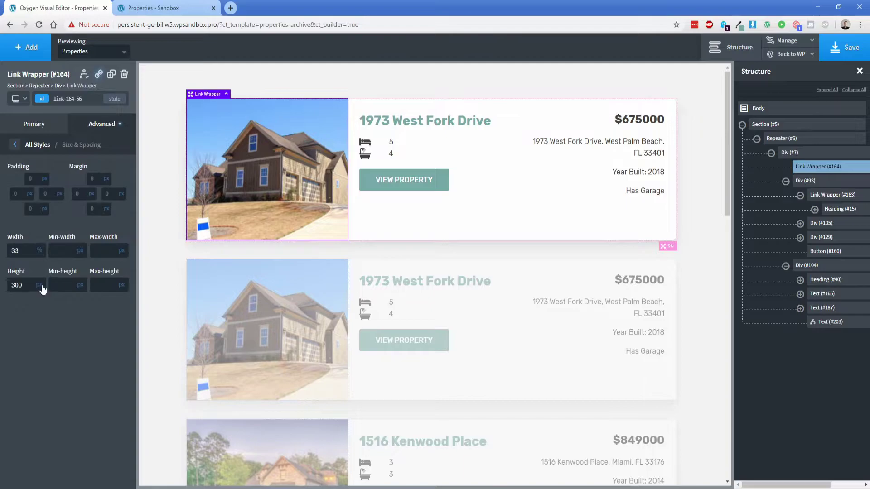
left_click(40, 286)
type("250")
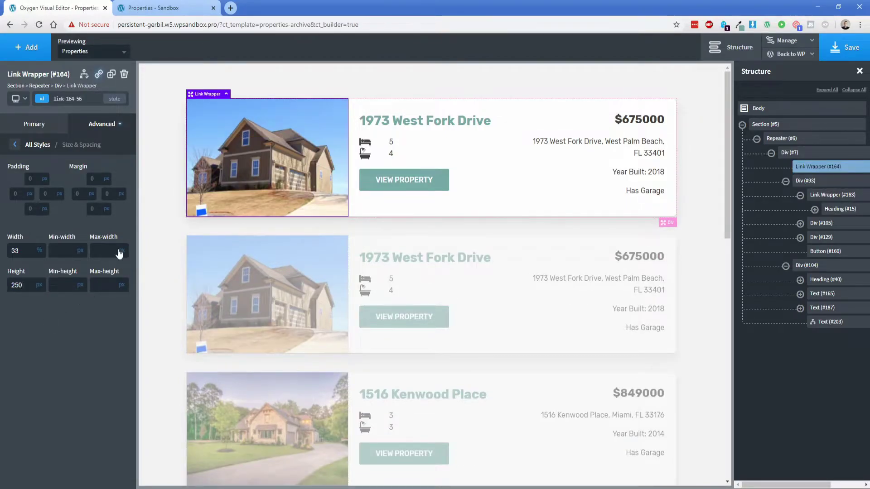
left_click(157, 179)
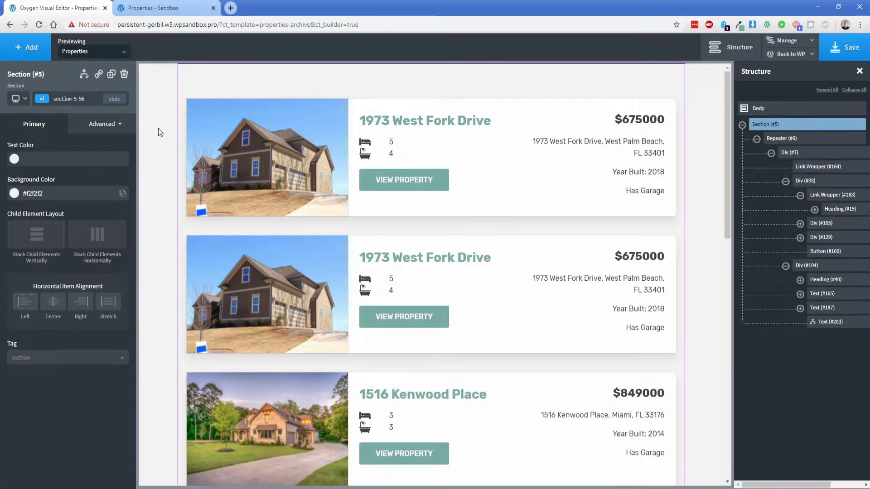
Change the image wrapper background to the featured image at medium_large size
left_click(235, 141)
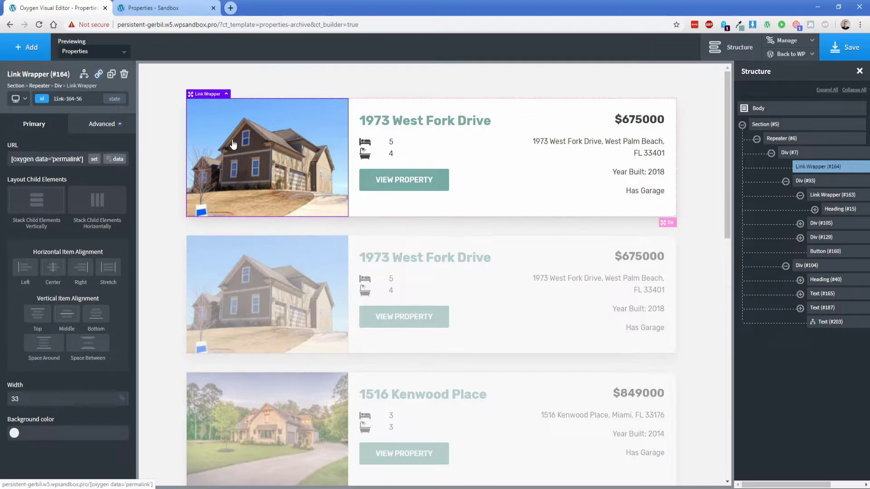
left_click(101, 123)
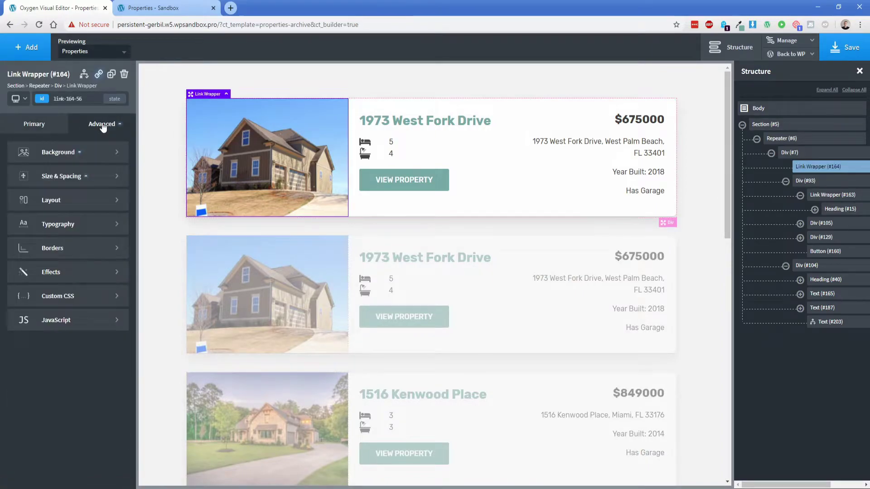
left_click(94, 154)
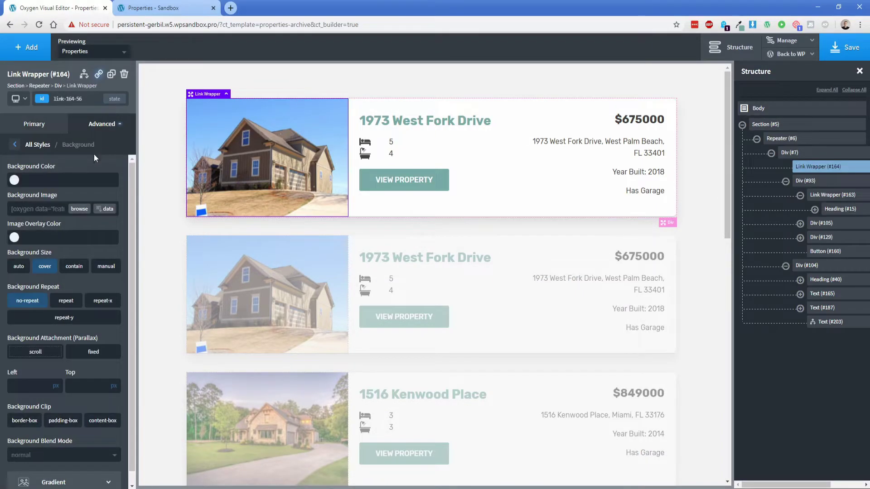
left_click(107, 210)
left_click(209, 153)
left_click(211, 162)
left_click(222, 202)
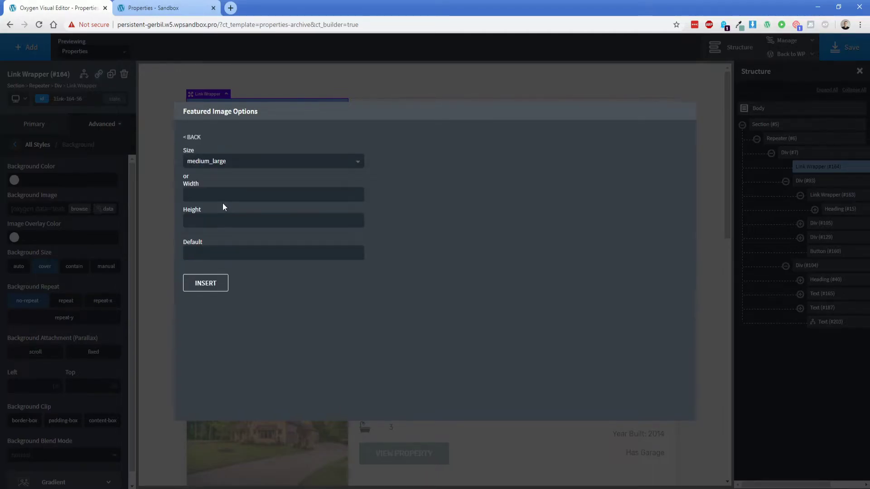
left_click(213, 286)
left_click(159, 179)
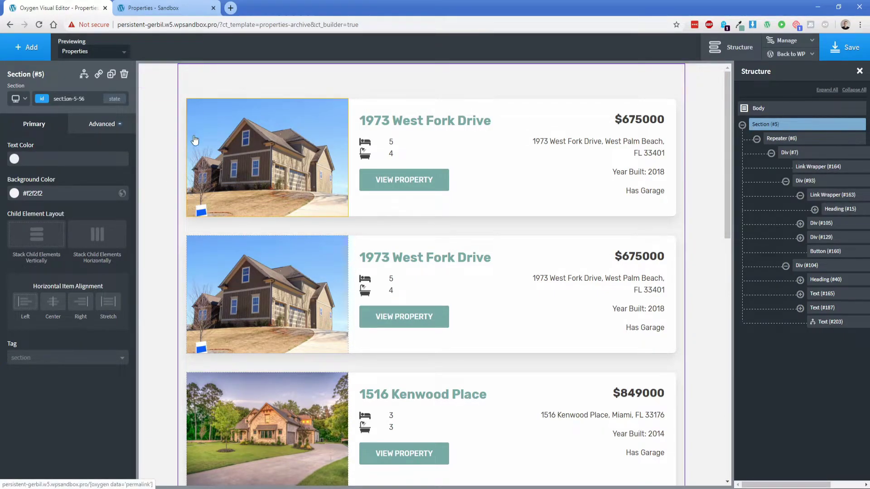
Round the image wrapper's top-left and bottom-left corners to 8
left_click(240, 162)
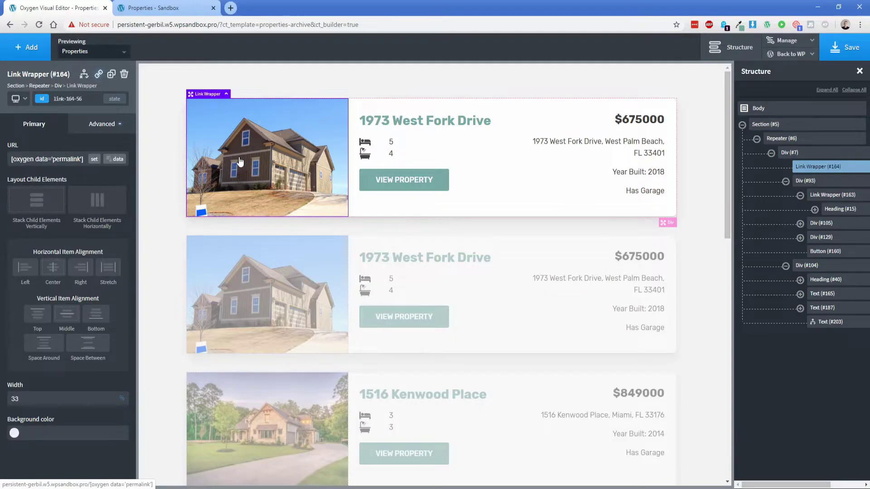
left_click(108, 125)
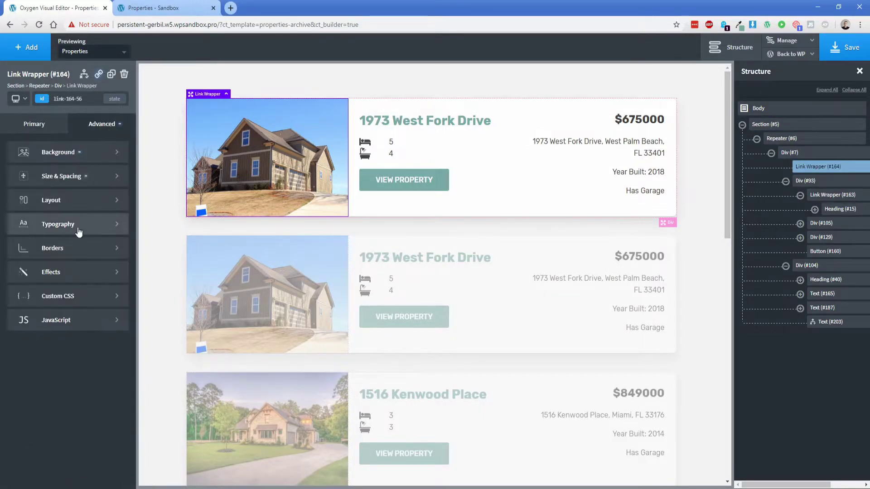
left_click(73, 252)
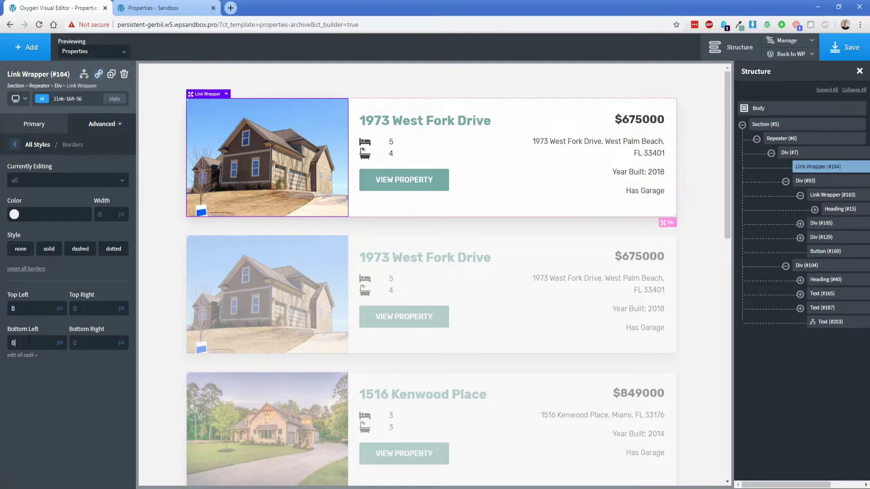
left_click(157, 187)
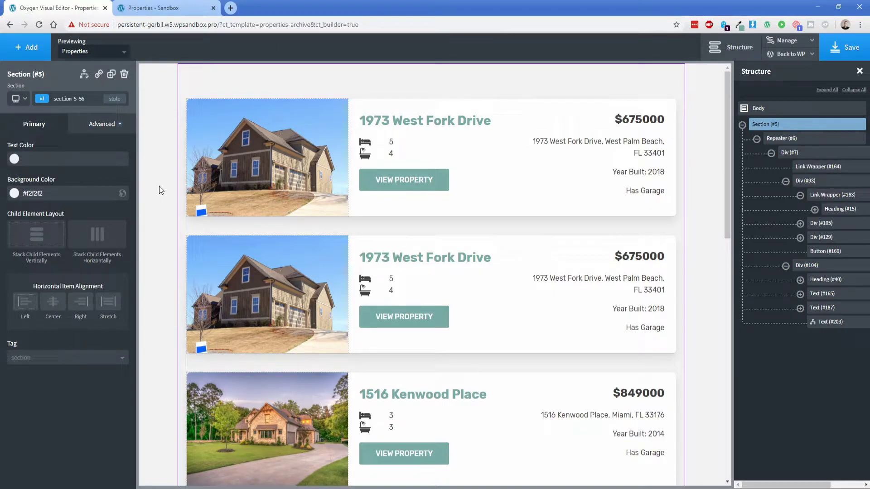
Set the first card's address text width to 50% and save the template
left_click(564, 146)
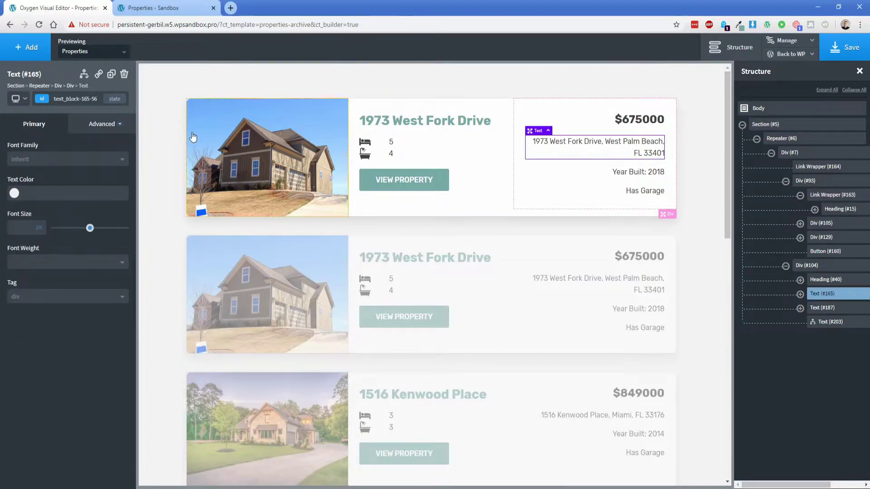
left_click(102, 124)
left_click(83, 183)
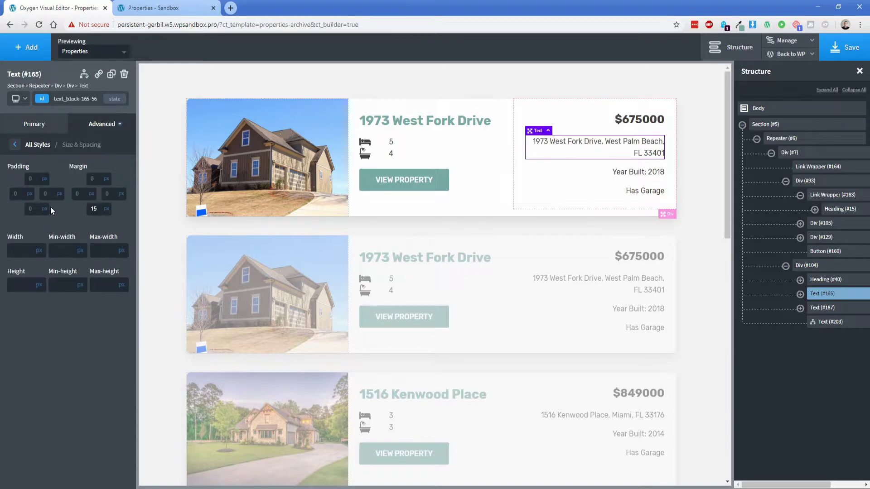
left_click(40, 250)
left_click(25, 246)
type("50")
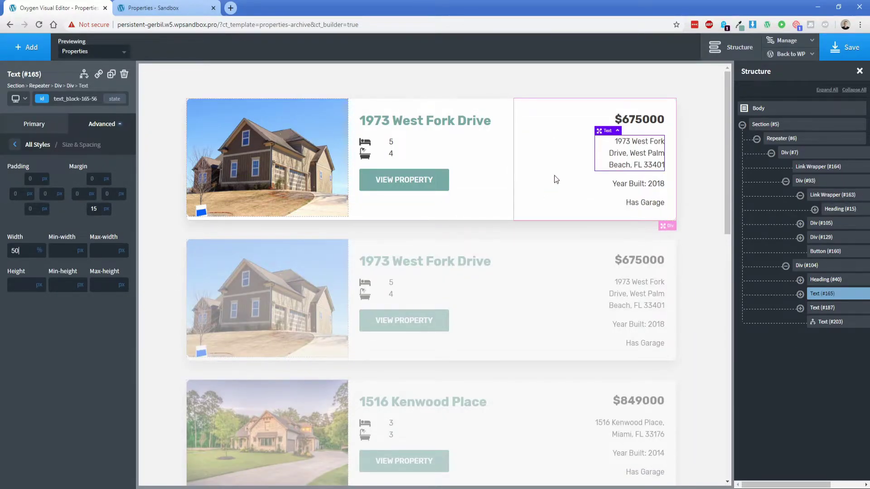
left_click(766, 124)
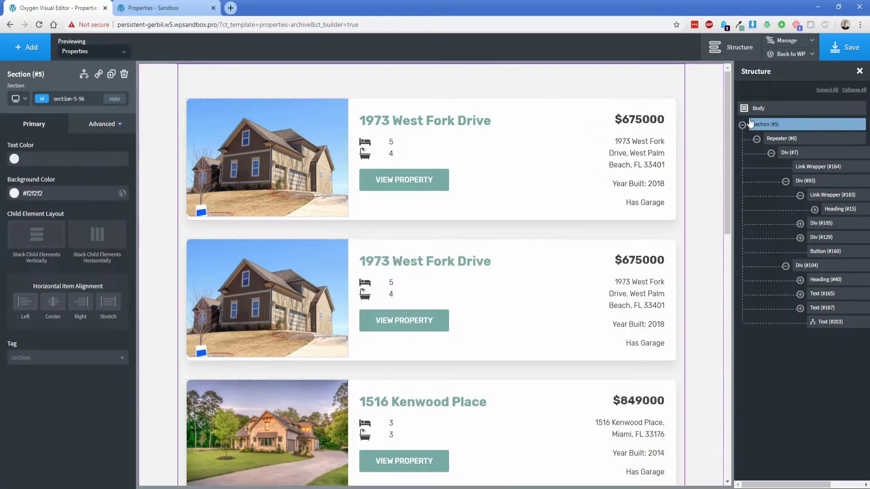
left_click(842, 58)
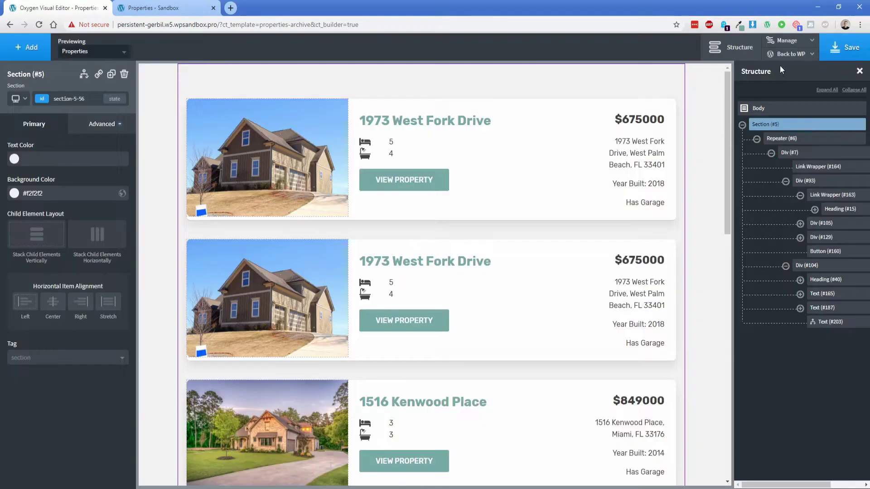
Open the live Properties front end in a new tab and scroll through the cards
mouse_move(785, 57)
middle_click(789, 85)
left_click(274, 11)
scroll(287, 196, "down", 1)
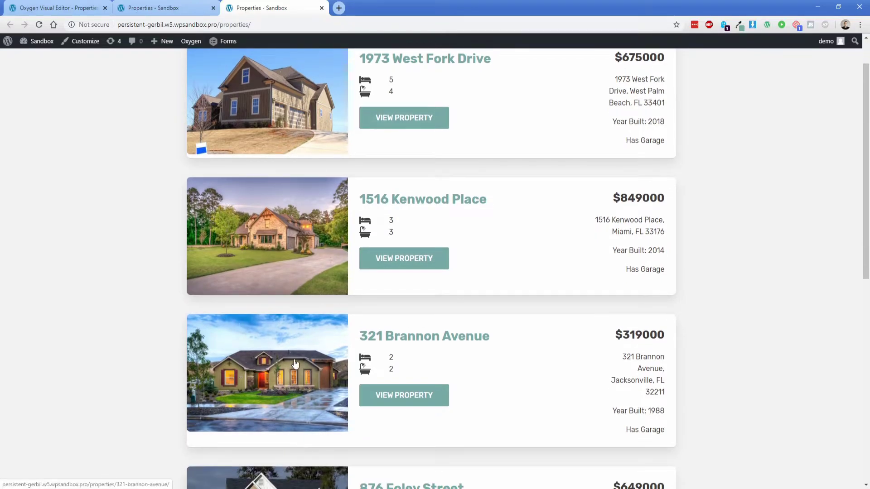
scroll(295, 362, "up", 1)
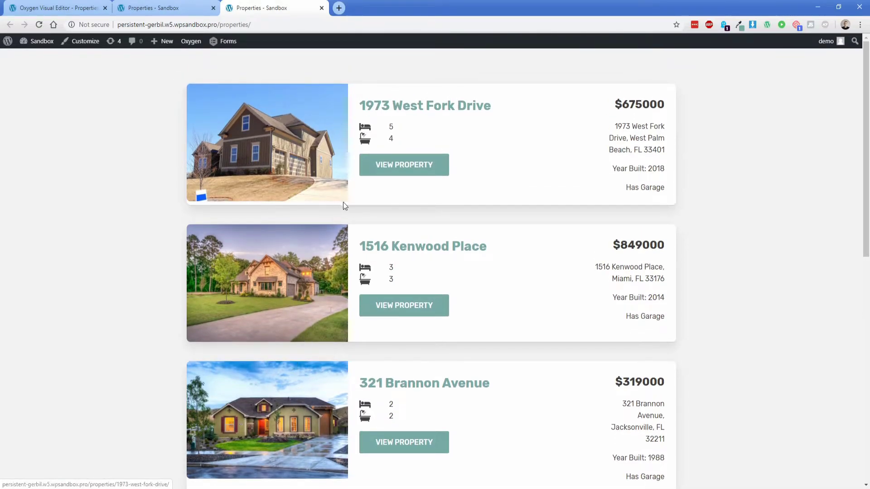
scroll(501, 246, "down", 1)
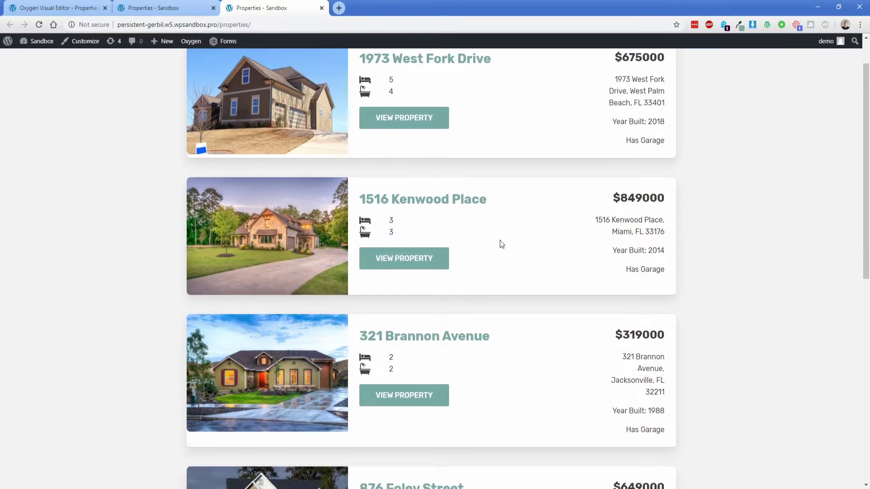
scroll(500, 241, "down", 2)
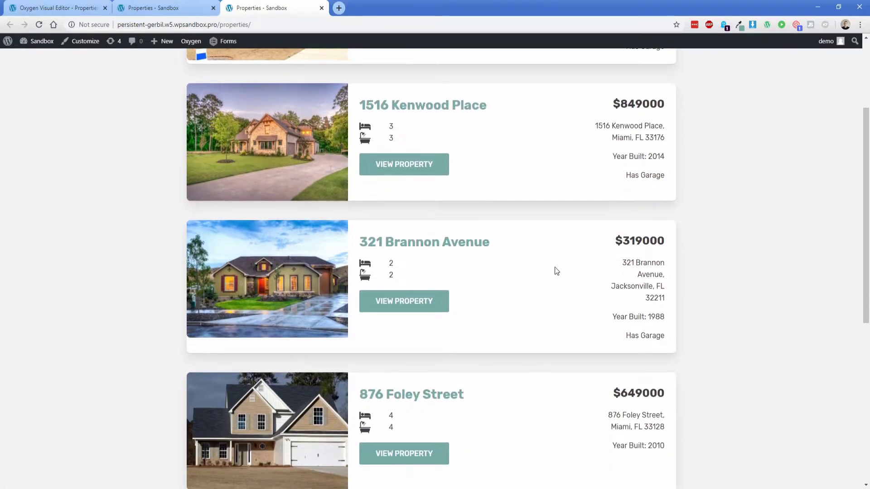
Check the third listing's address wrapping, compare with the older page, then return to the editor
left_click_drag(625, 263, 669, 300)
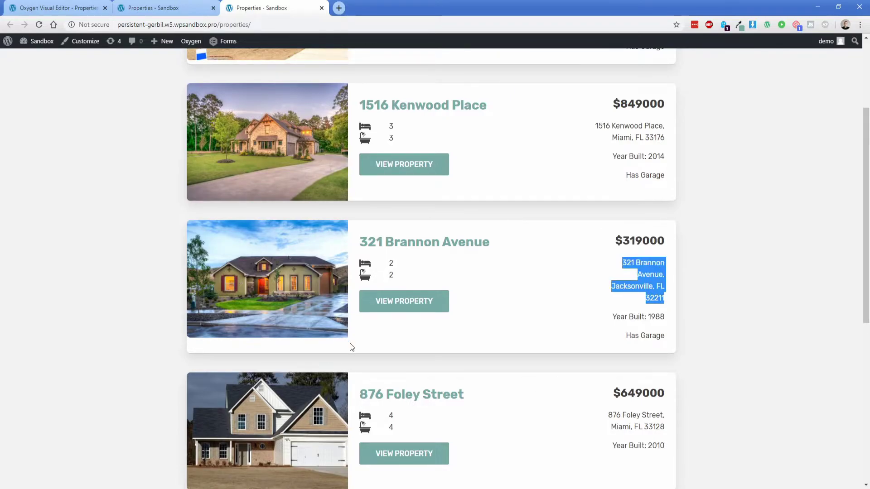
left_click(635, 273)
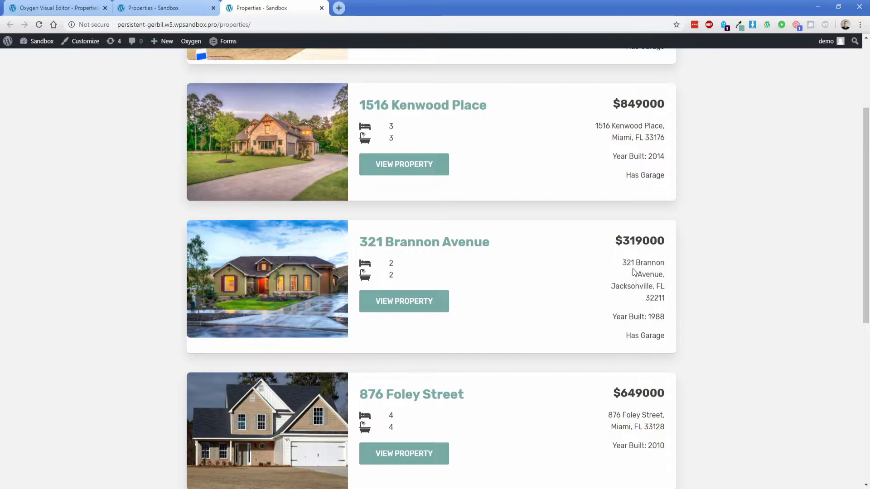
left_click_drag(624, 263, 668, 291)
left_click(579, 265)
left_click(155, 5)
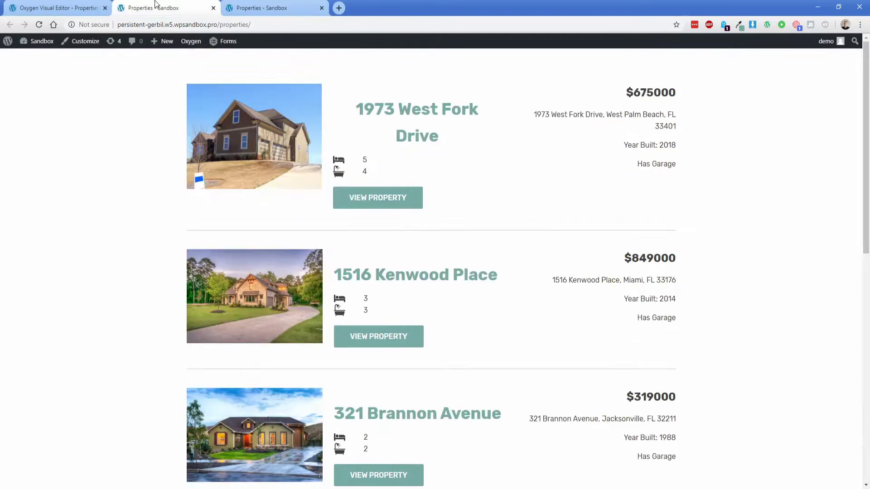
left_click(59, 8)
left_click(317, 183)
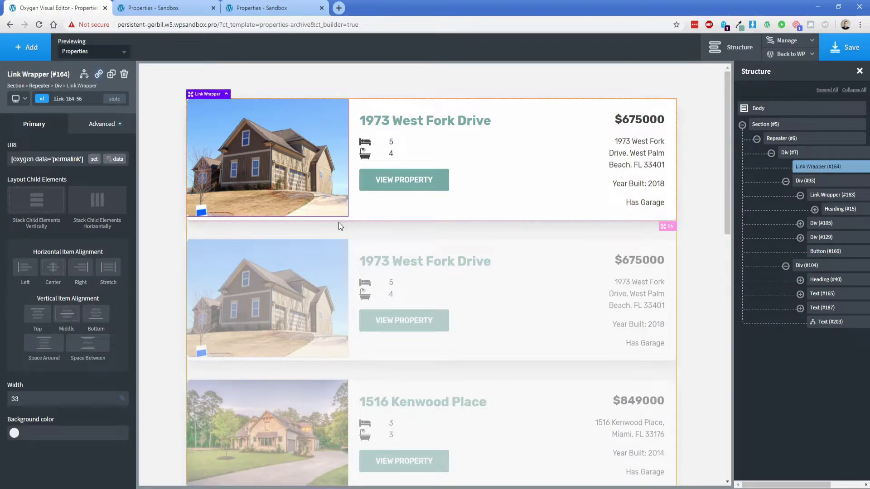
Stretch the card's items to full height, remove the image wrapper's fixed 250 height, and save
left_click(404, 207)
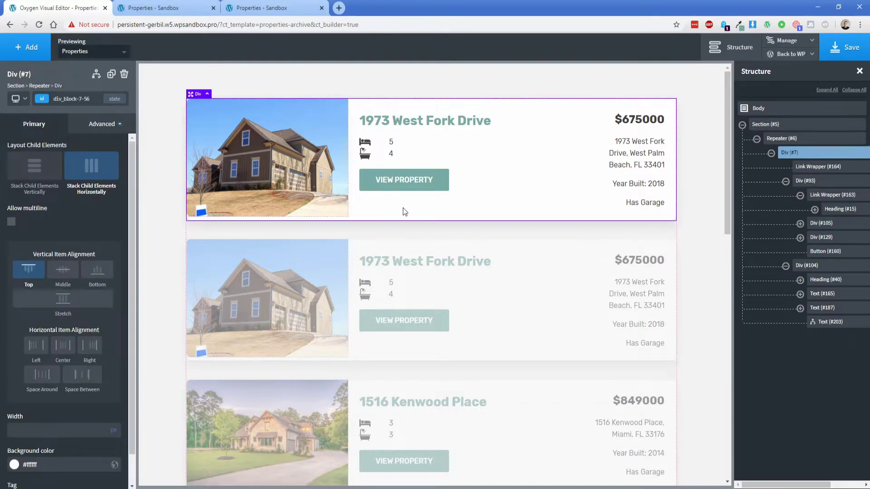
left_click(78, 306)
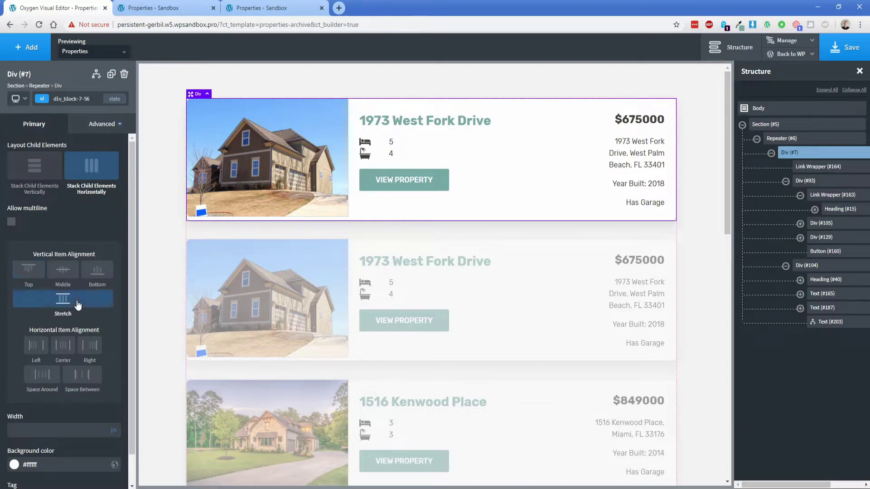
left_click(316, 183)
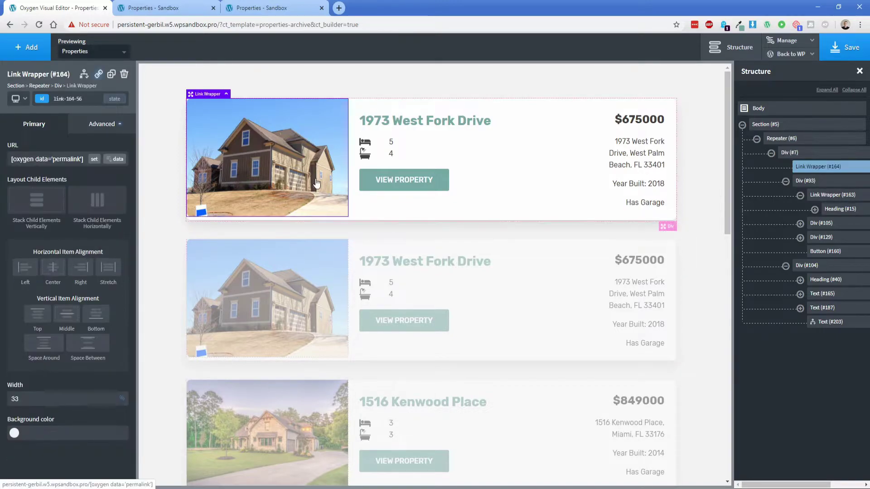
left_click(102, 123)
left_click(46, 176)
double_click(25, 285)
key("BackSpace")
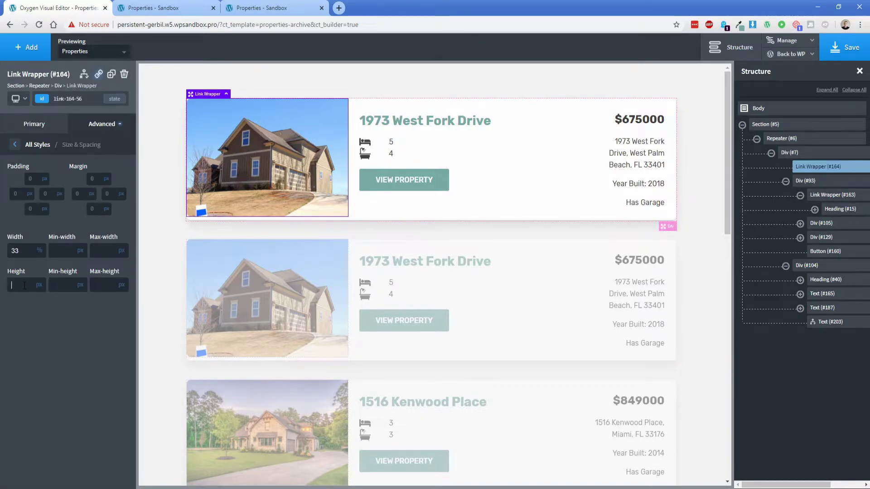
left_click(163, 271)
left_click(839, 48)
Reload the live properties page, check the address wrapping, and return to the editor
left_click(282, 6)
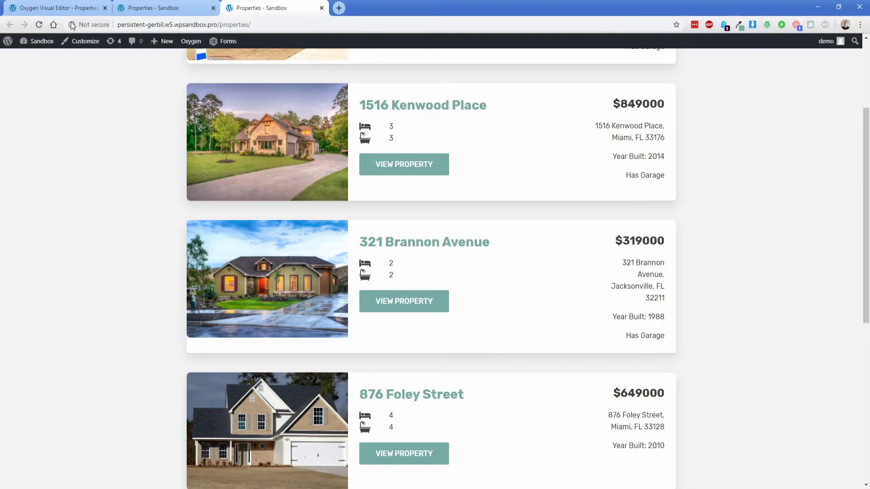
left_click(40, 26)
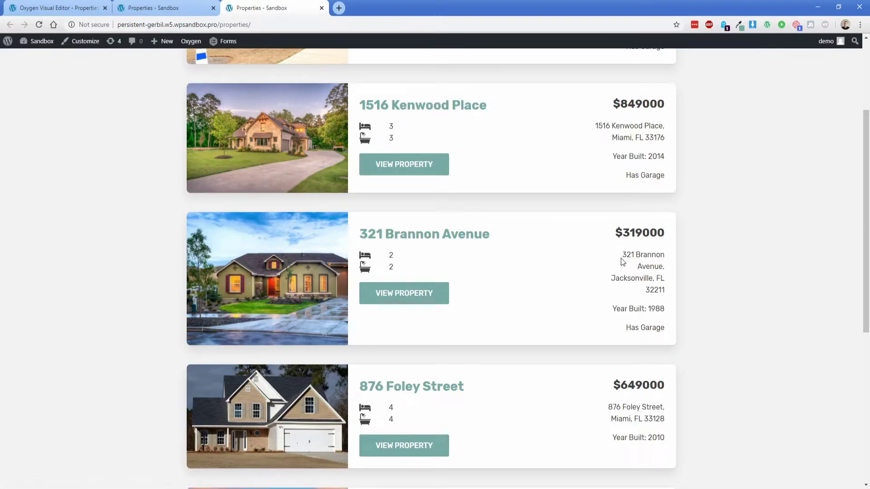
left_click_drag(622, 254, 661, 287)
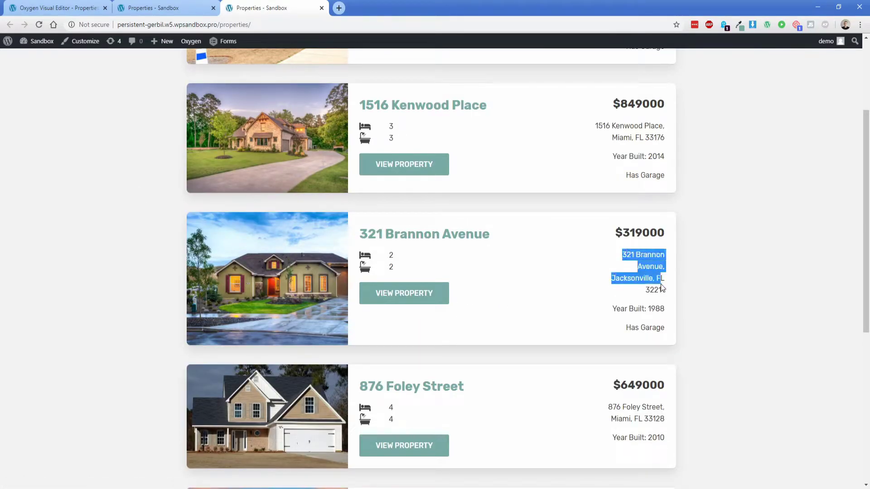
left_click(666, 292)
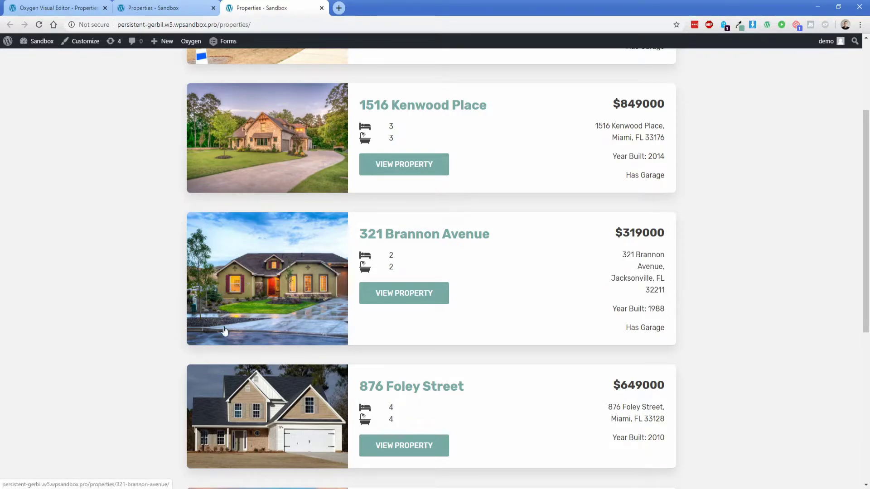
scroll(274, 322, "down", 6)
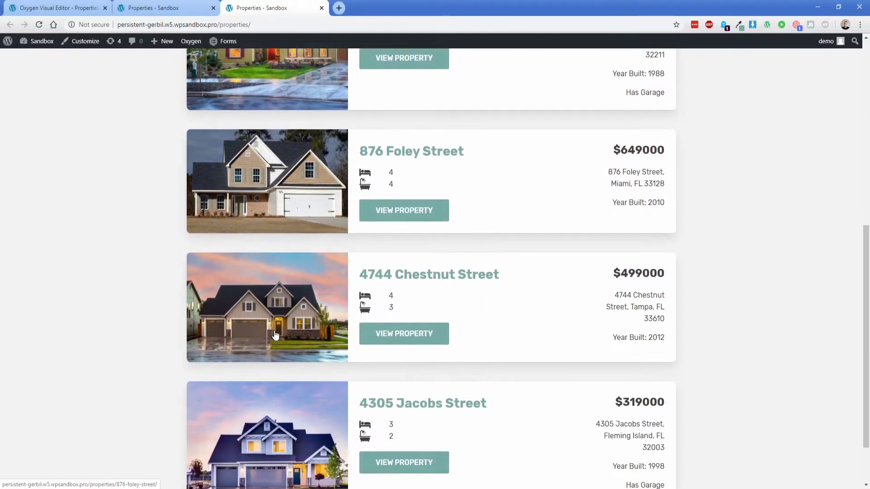
scroll(279, 339, "up", 9)
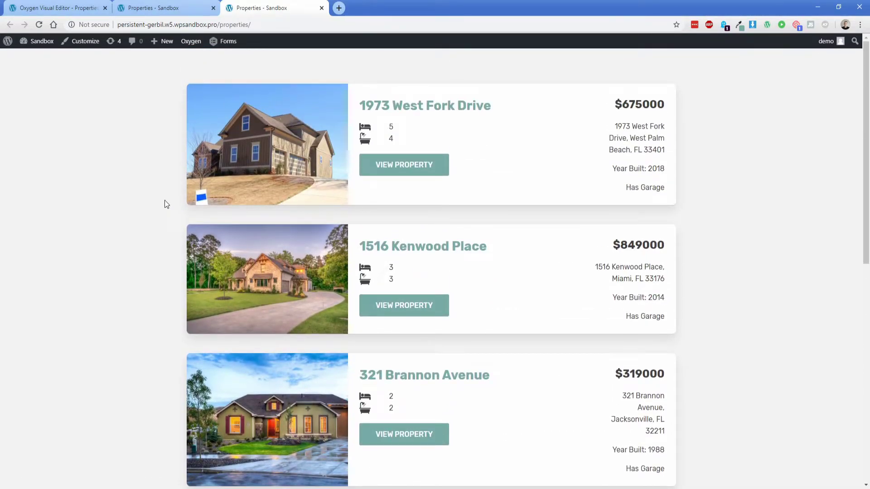
left_click(72, 8)
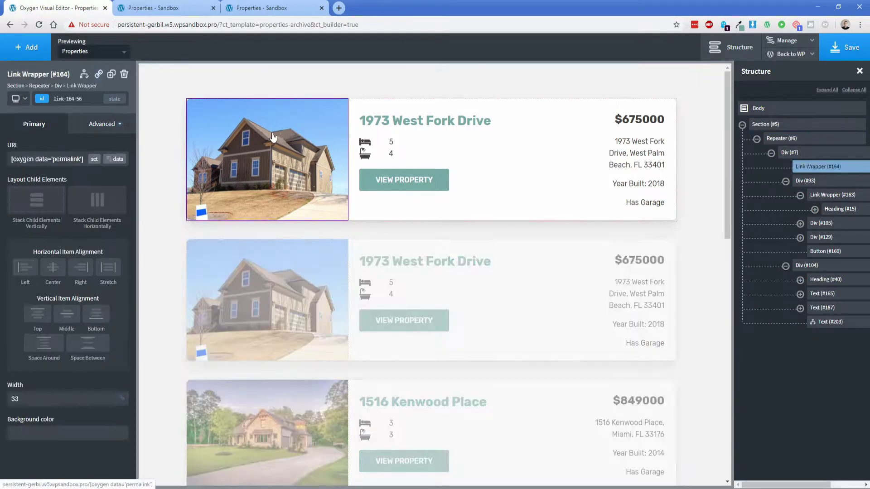
Position the photo wrapper's background at 50% left and 50% top
left_click(114, 127)
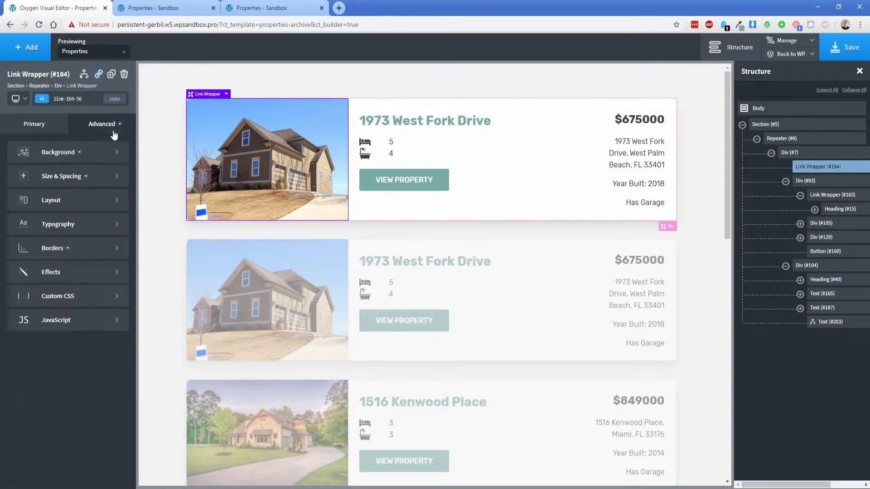
left_click(95, 158)
left_click(31, 385)
type("50")
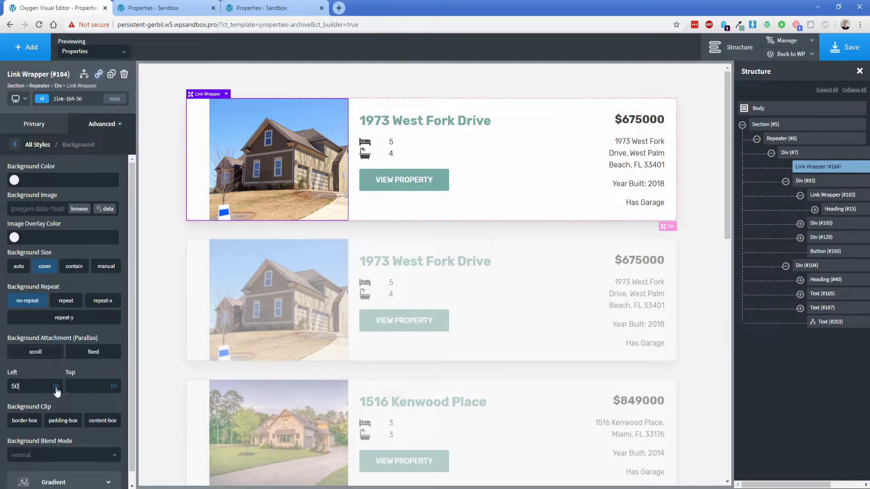
left_click(63, 385)
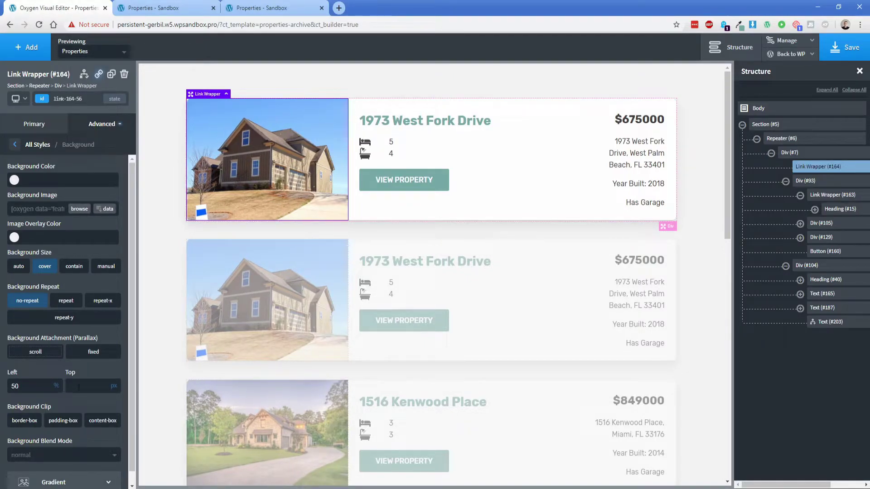
left_click(82, 385)
type("50")
left_click(116, 385)
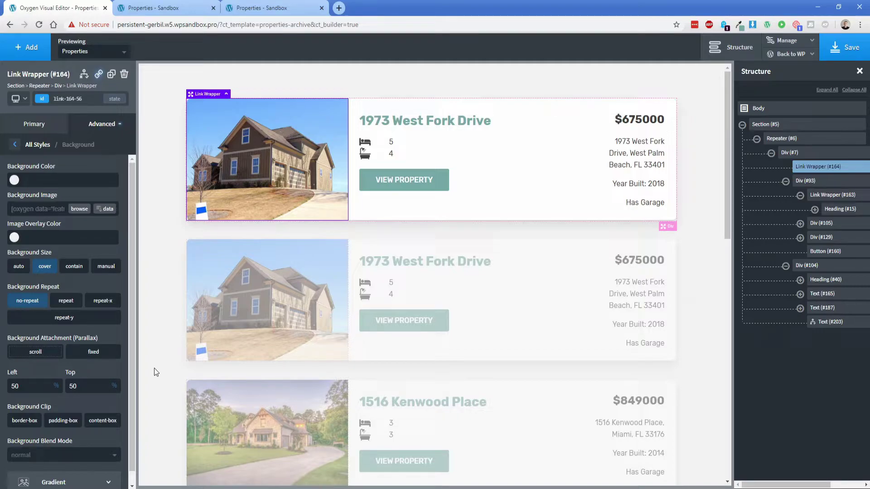
Save the template, reload the live properties page, and return to the editor
left_click(845, 47)
left_click(272, 8)
left_click(39, 25)
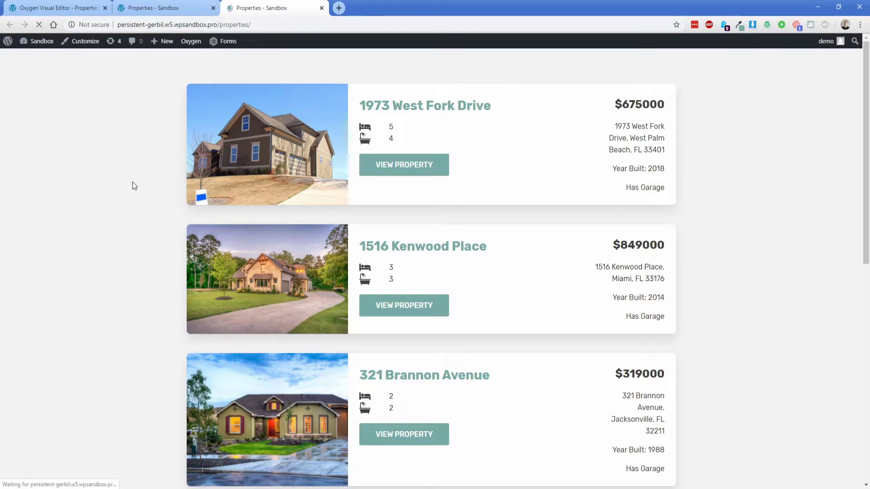
key("ctrl+1")
Space the middle column's items evenly and add the label 'Bedrooms' after the bedroom count
left_click(463, 155)
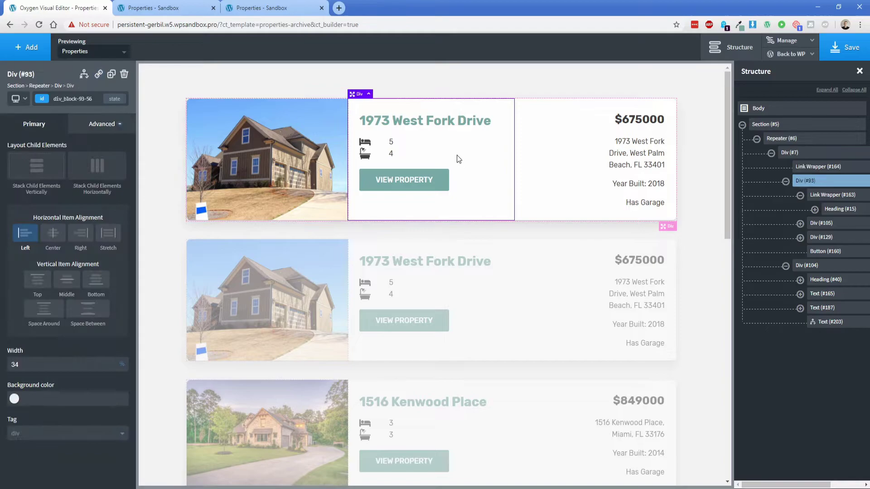
left_click(96, 316)
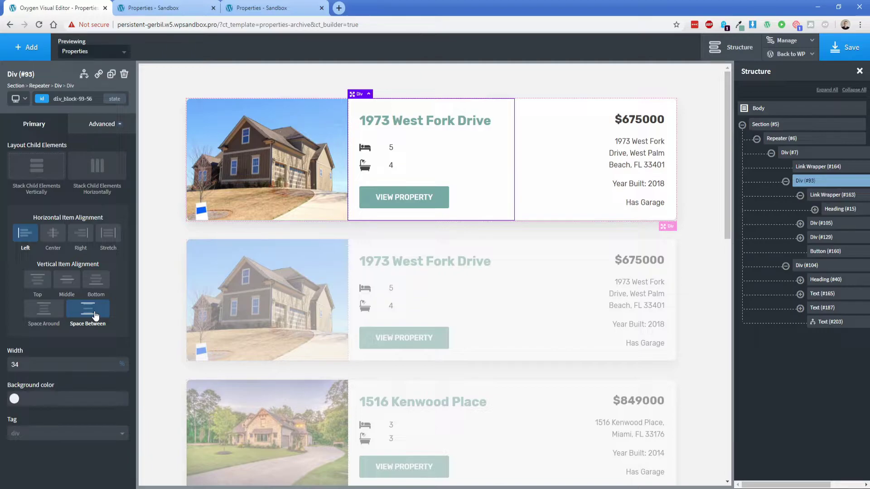
double_click(391, 149)
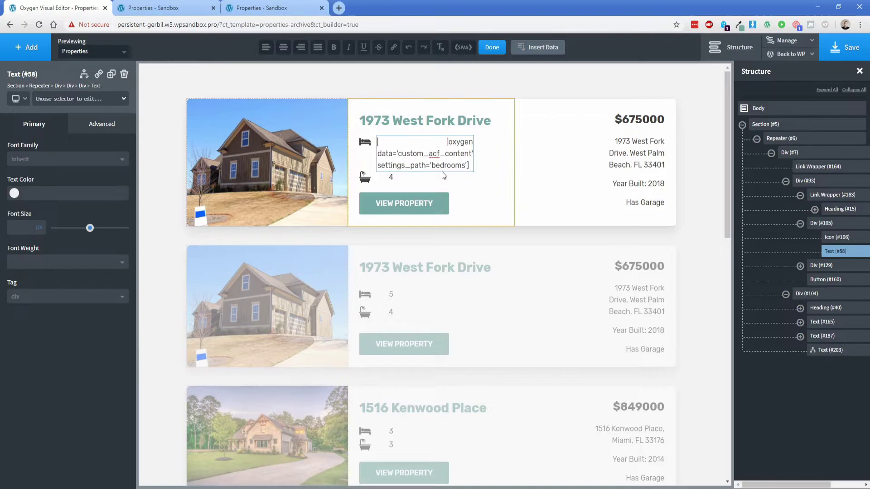
key("Return")
type("Bedrooms")
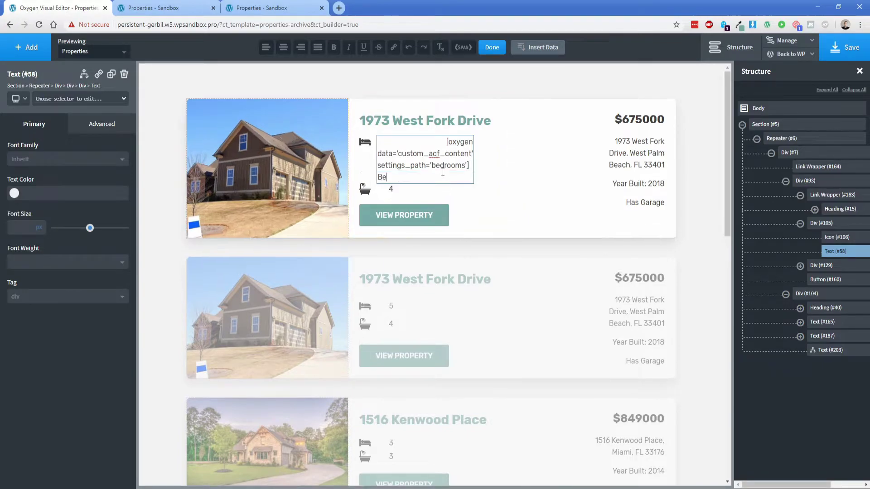
left_click(526, 176)
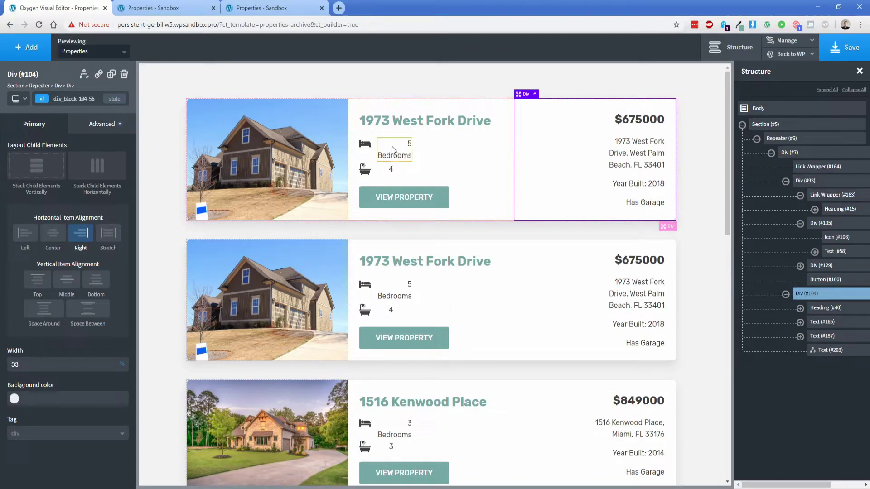
Remove the bedrooms row's fixed width of 75
left_click(392, 146)
left_click(381, 133)
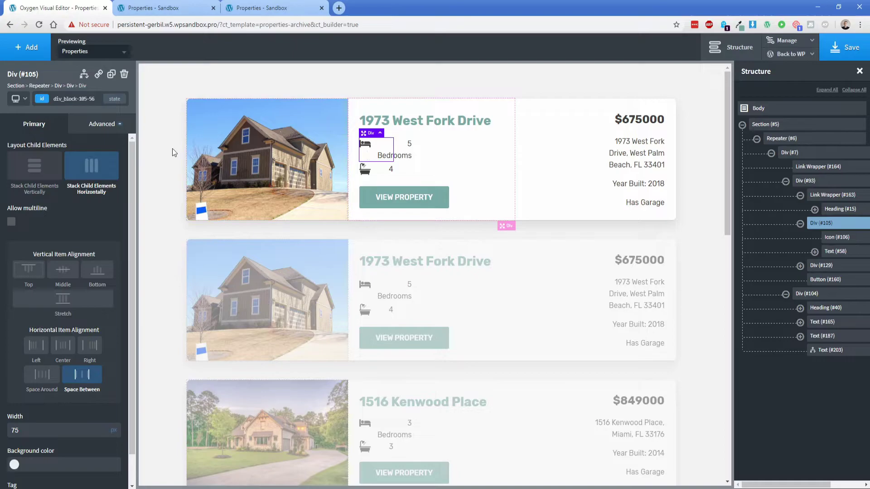
left_click(102, 124)
left_click(75, 177)
double_click(15, 251)
key("BackSpace")
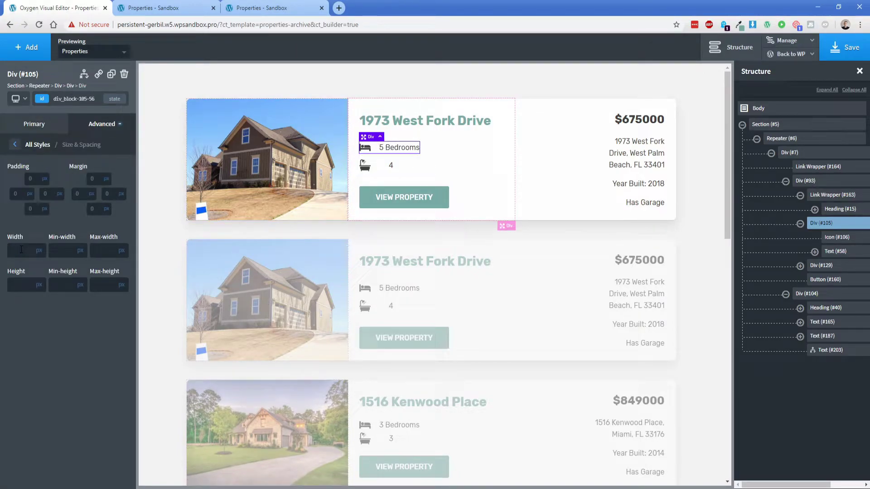
Append 'Bathrooms' to the bathroom count and review the middle column's width of 34
double_click(393, 166)
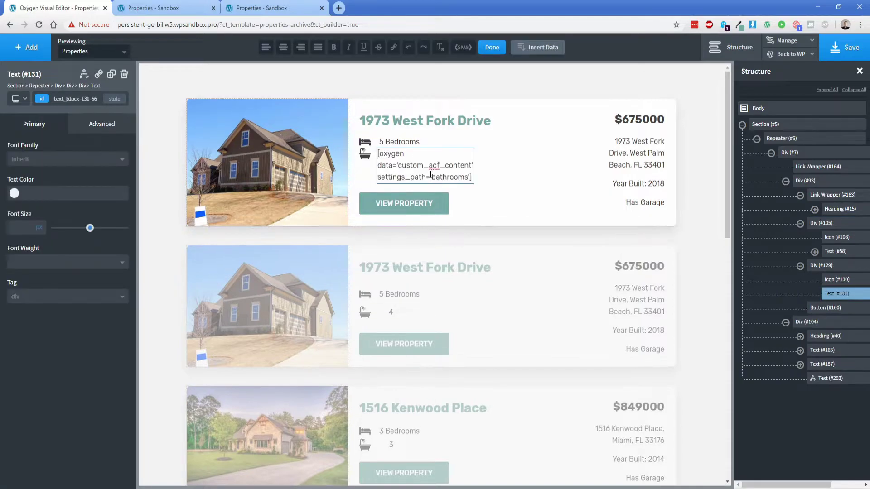
key("End")
type("Bathrooms")
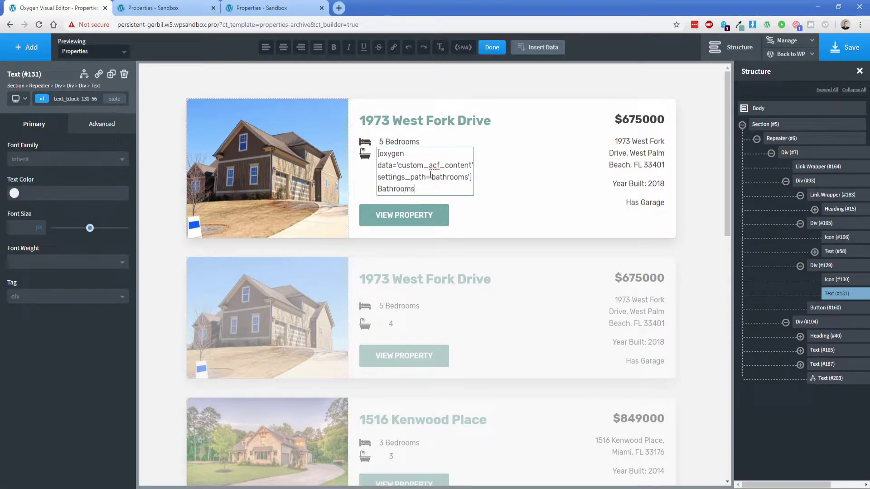
left_click(524, 175)
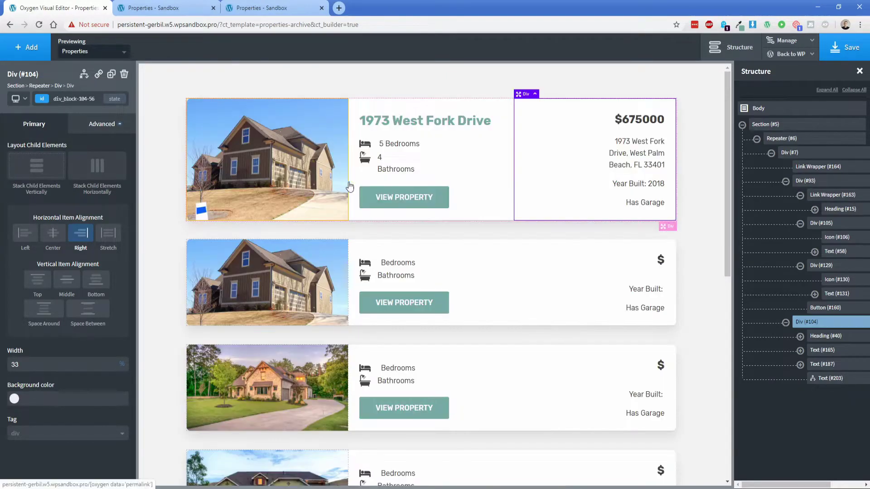
left_click(371, 170)
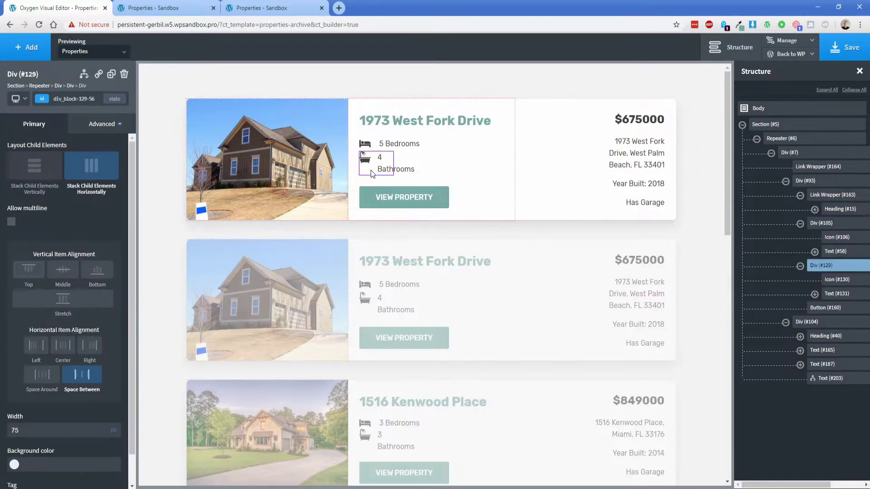
left_click(70, 87)
left_click(81, 179)
double_click(24, 254)
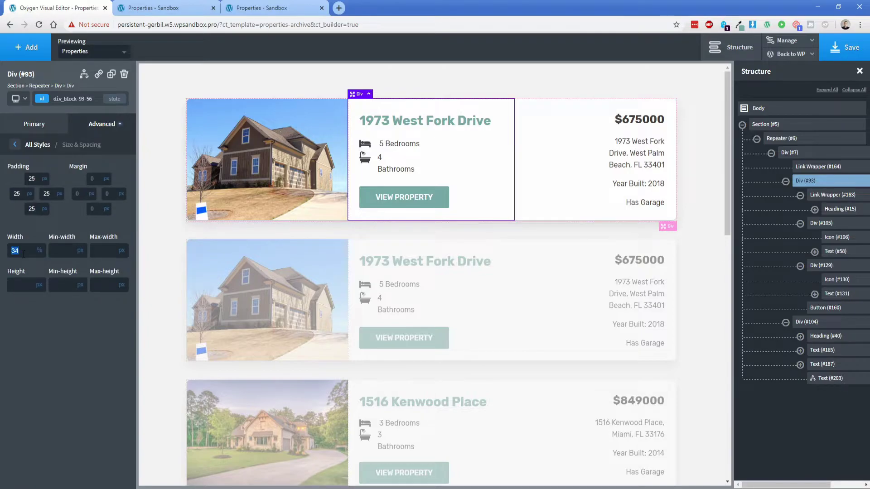
Remove the bathrooms row's fixed width and save the template
left_click(369, 171)
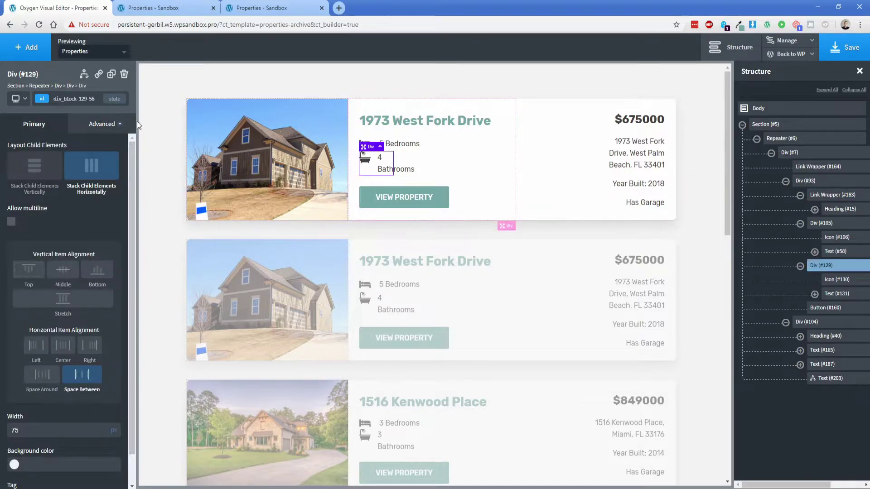
left_click(101, 124)
left_click(87, 178)
key("BackSpace")
key("BackSpace")
left_click(484, 179)
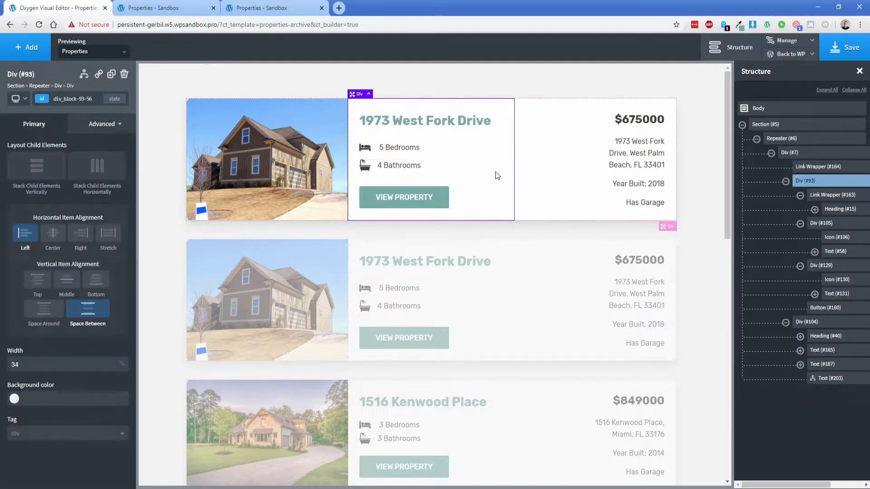
key("ctrl+s")
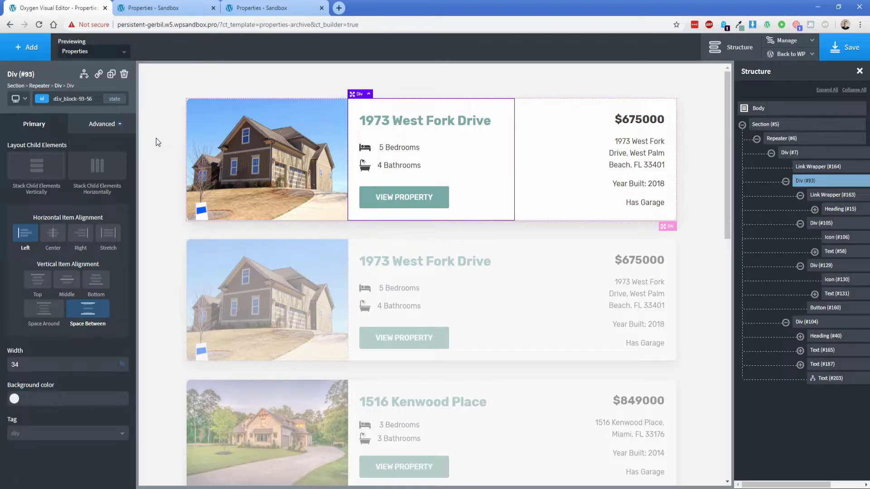
Adjust the '4 Bathrooms' text, save, and reload the live properties page
left_click(157, 142)
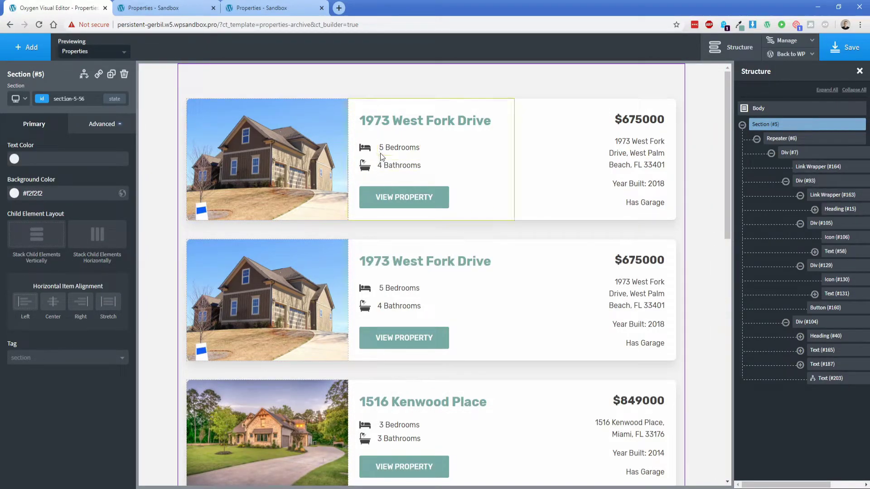
double_click(381, 166)
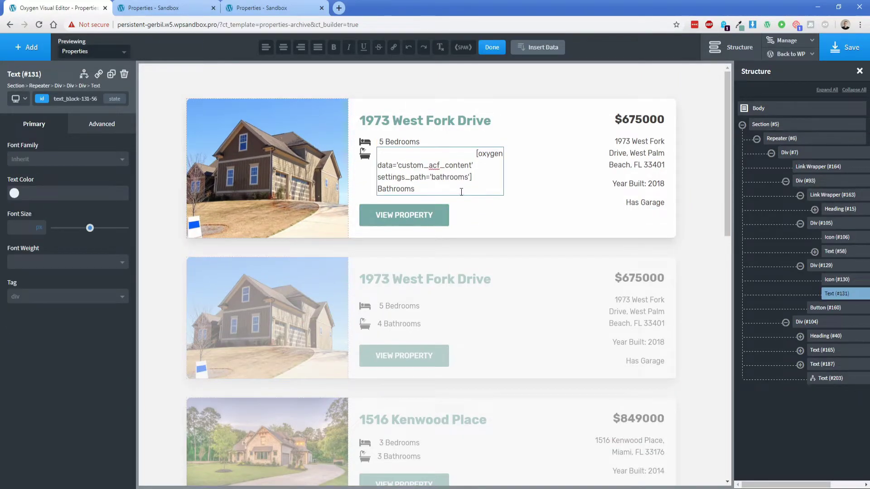
left_click(554, 178)
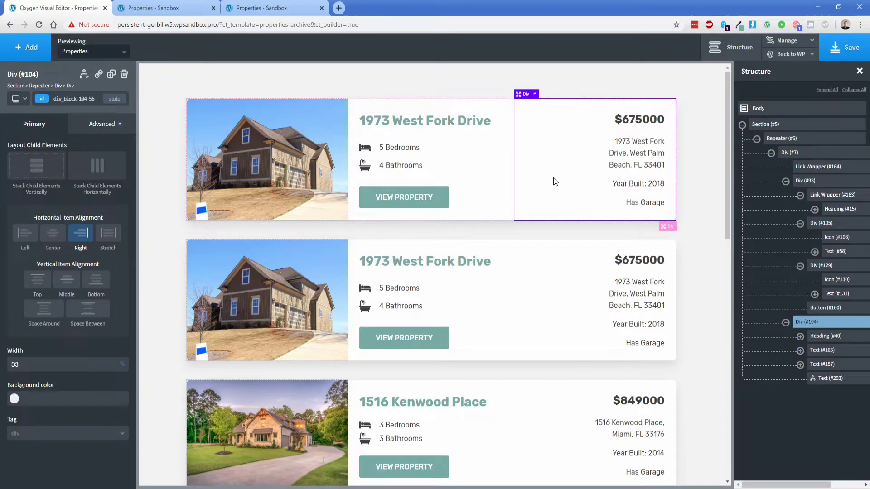
left_click(835, 50)
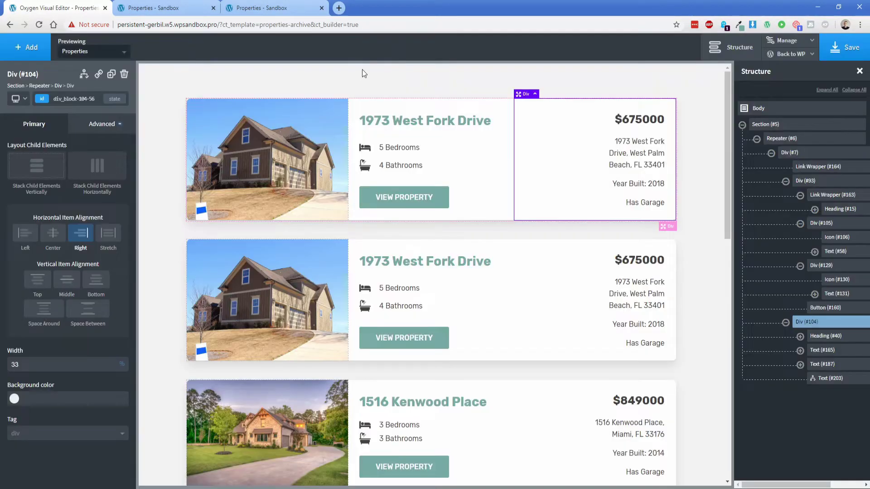
left_click(272, 8)
left_click(39, 24)
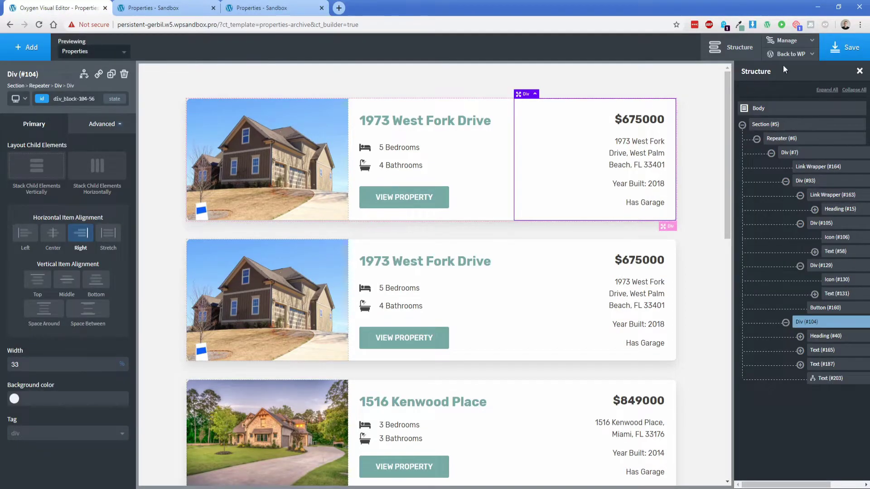
Go back to the WordPress admin and close both properties page tabs
mouse_move(807, 54)
left_click(789, 70)
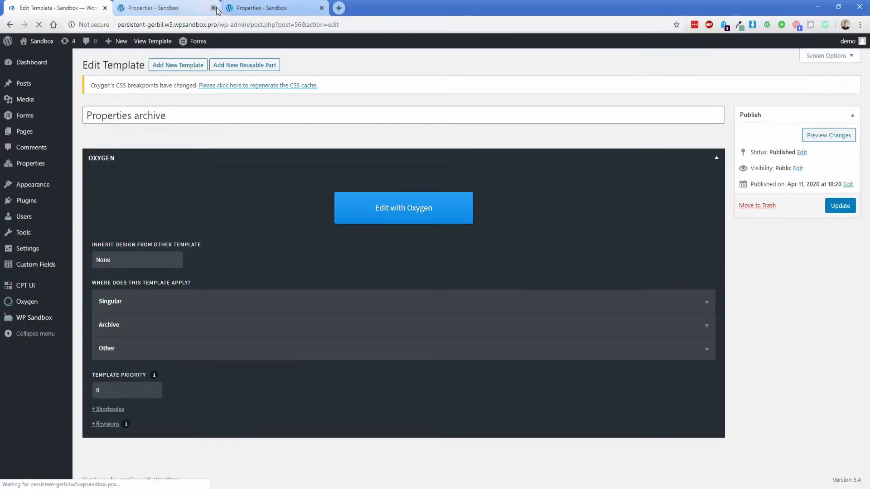
left_click(214, 7)
left_click(214, 8)
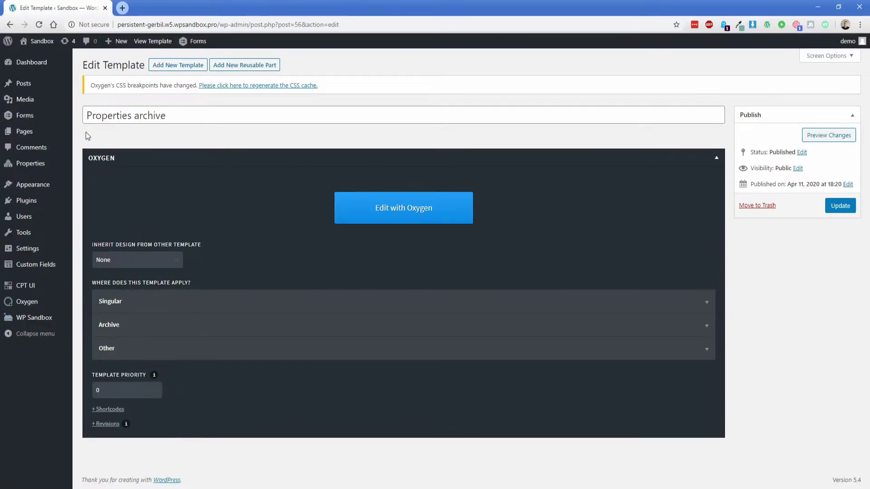
Open the FacetWP settings and delete the Categories facet
mouse_move(39, 248)
left_click(99, 346)
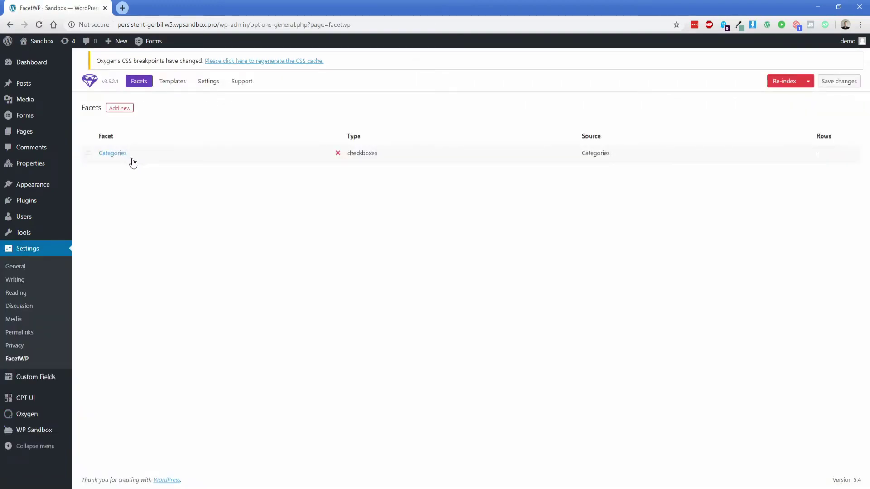
left_click(339, 153)
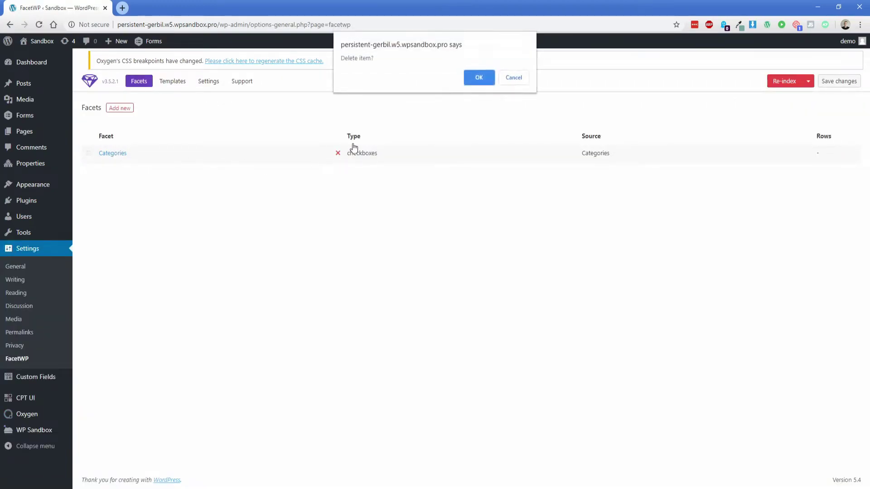
left_click(481, 77)
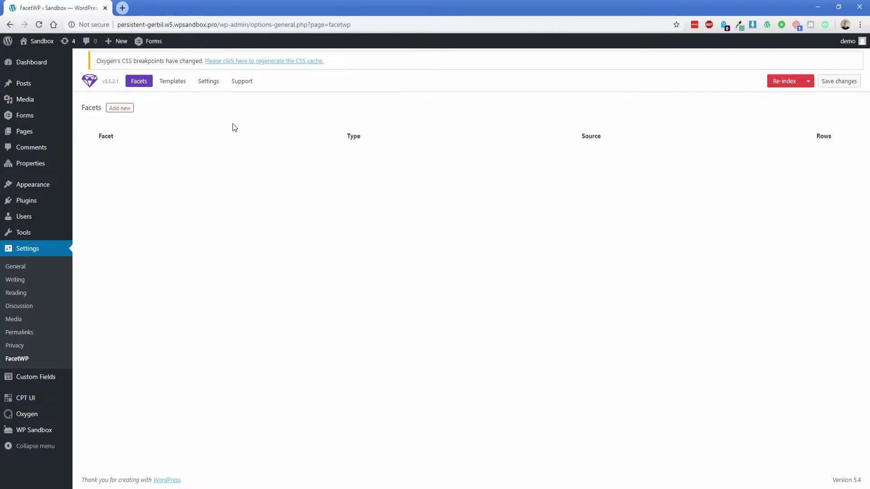
Create and save a Bedrooms Number Range facet with min and max fields on [Property fields] Bedrooms
left_click(120, 108)
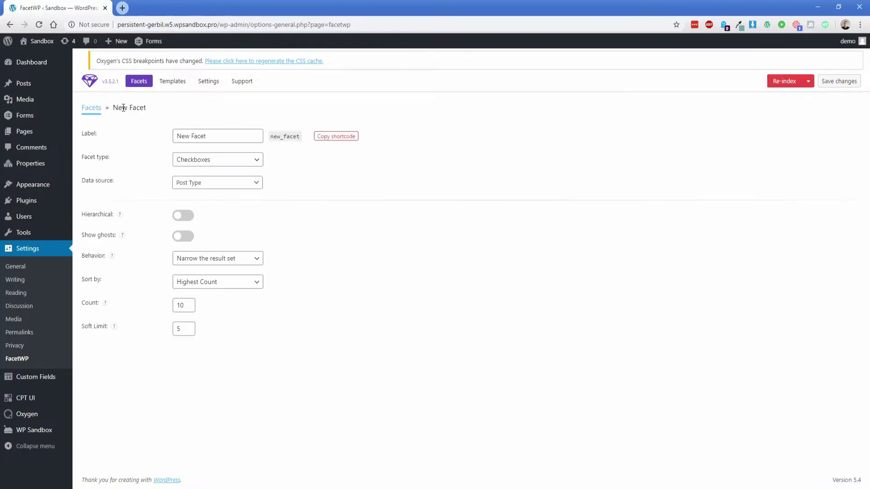
triple_click(213, 136)
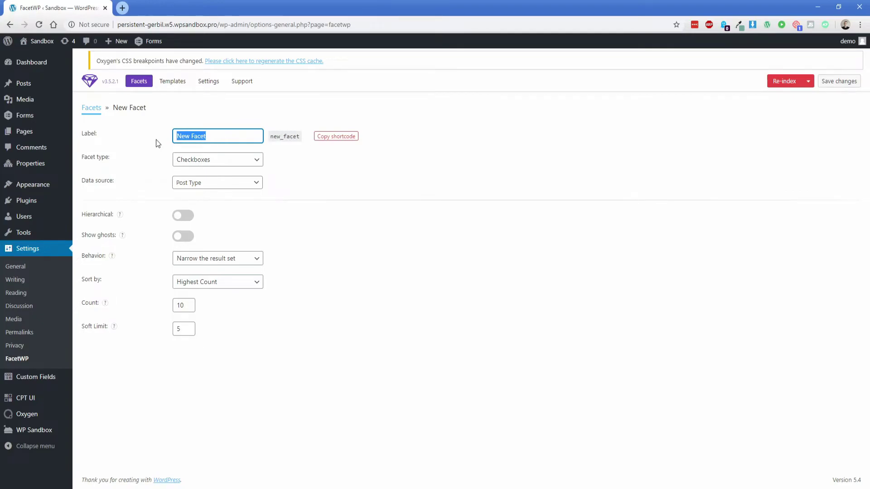
type("Bedrooms")
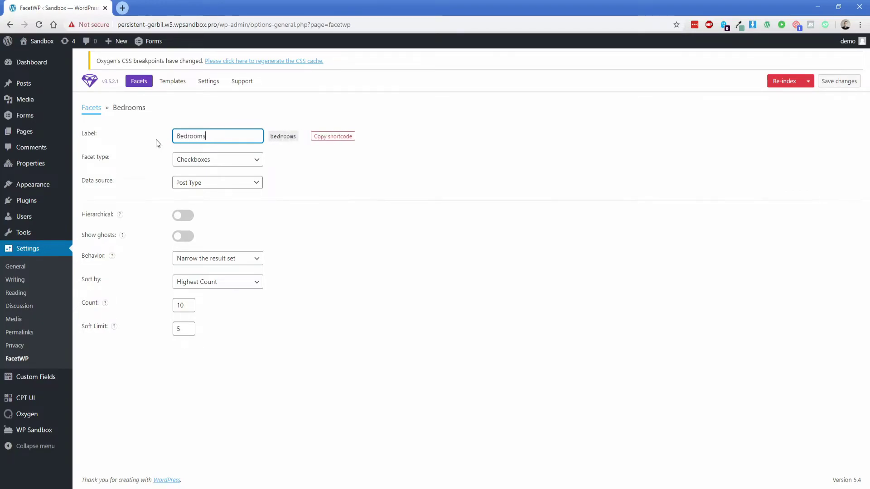
key("Tab")
left_click(204, 162)
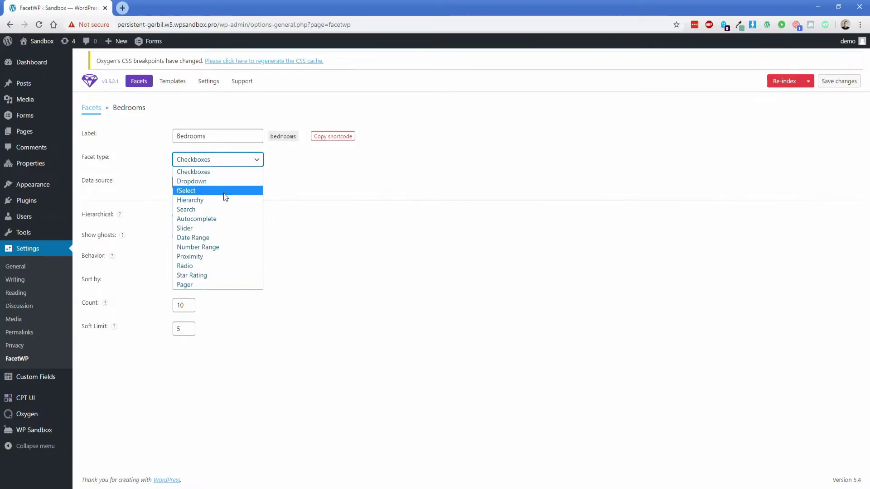
left_click(224, 248)
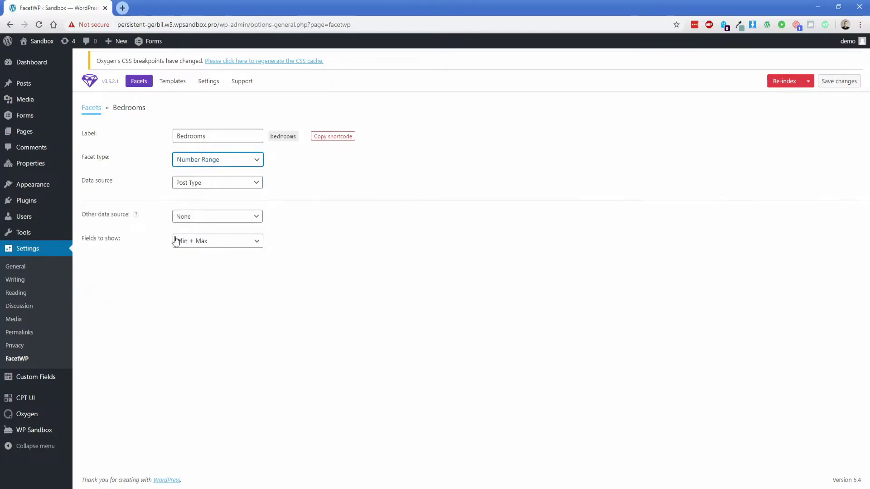
left_click(225, 242)
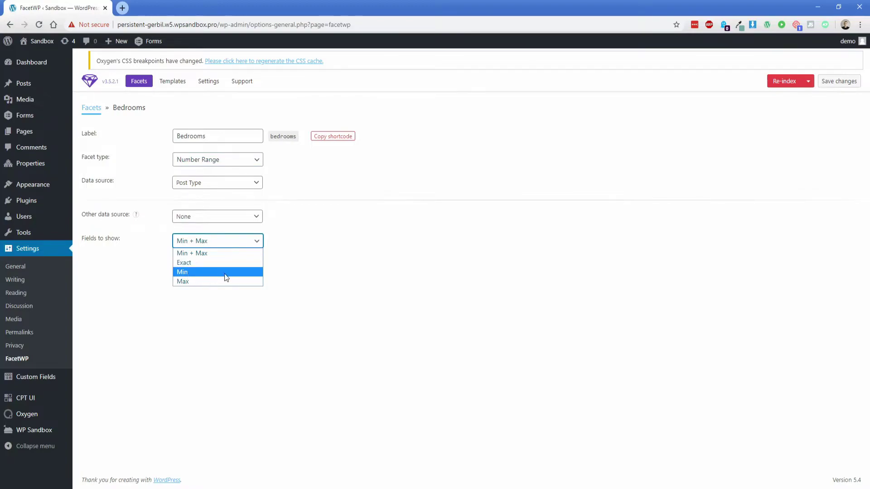
left_click(203, 255)
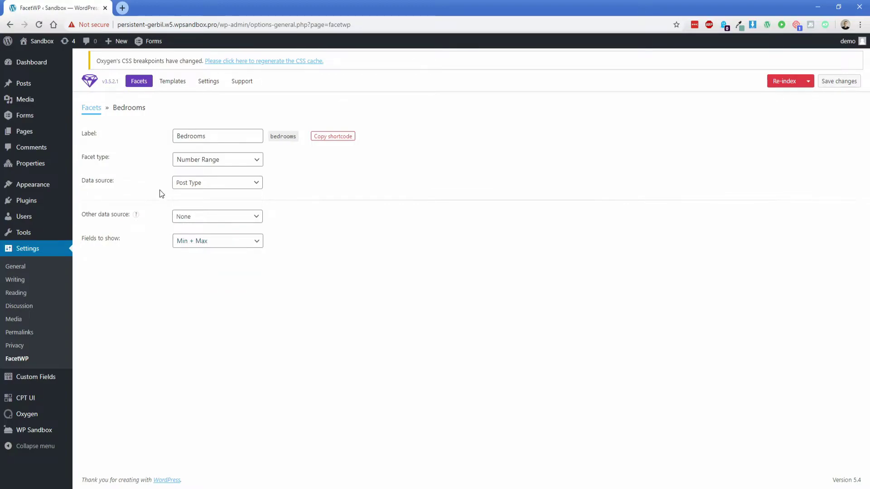
left_click(195, 185)
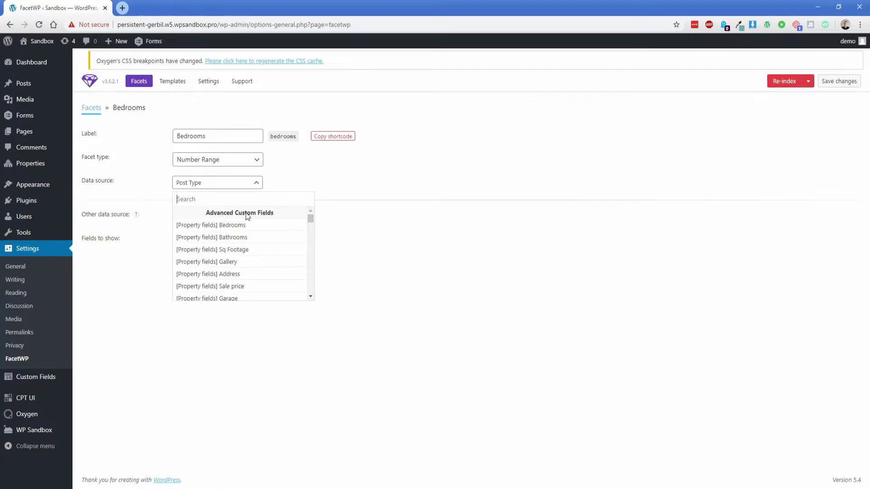
left_click(235, 227)
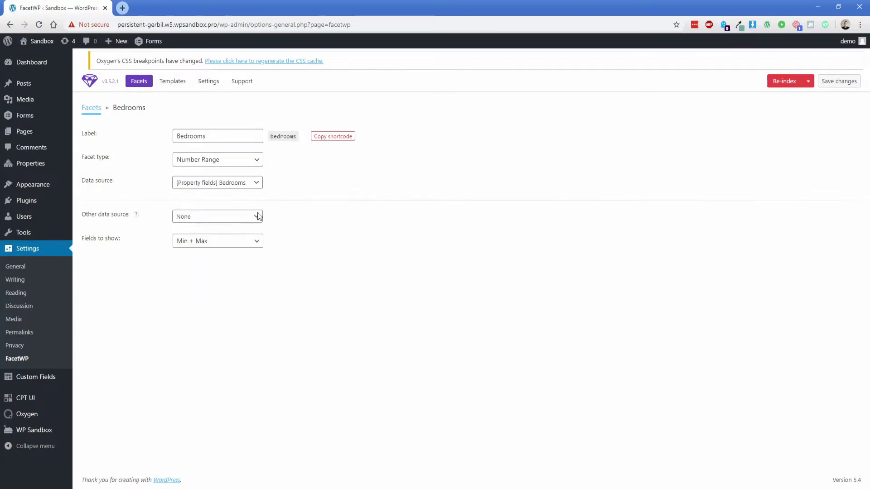
left_click(833, 84)
Start another new facet labelled Bathrooms
left_click(91, 107)
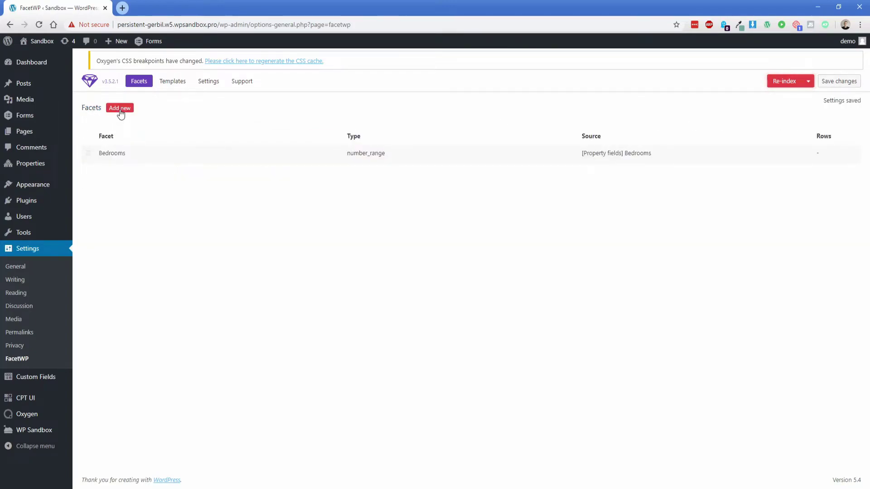
left_click(121, 111)
double_click(222, 136)
key("ctrl+a")
type("Batjr")
key("BackSpace")
key("BackSpace")
type("hrooms")
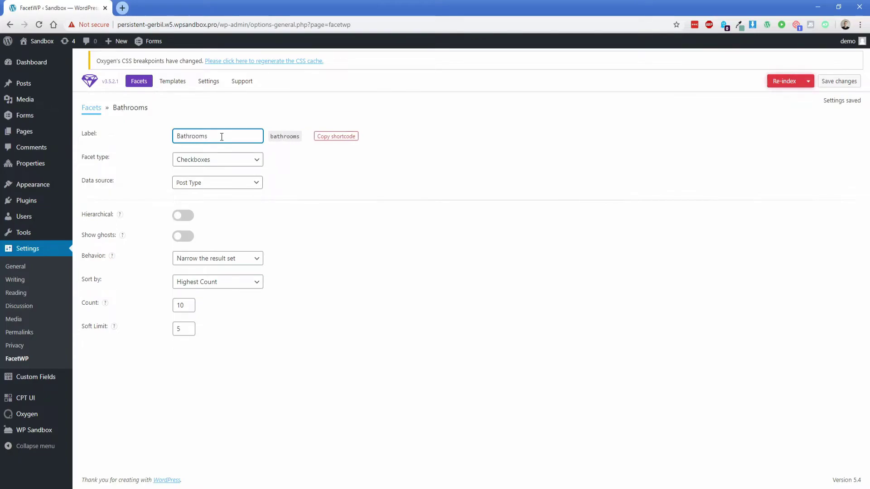
Make Bathrooms a Number Range facet on [Property fields] Bathrooms and save it
left_click(213, 162)
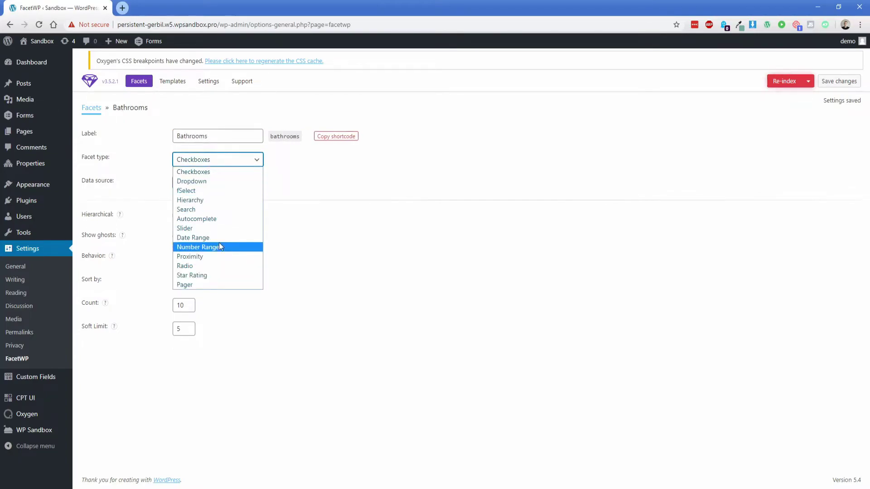
left_click(219, 247)
left_click(203, 183)
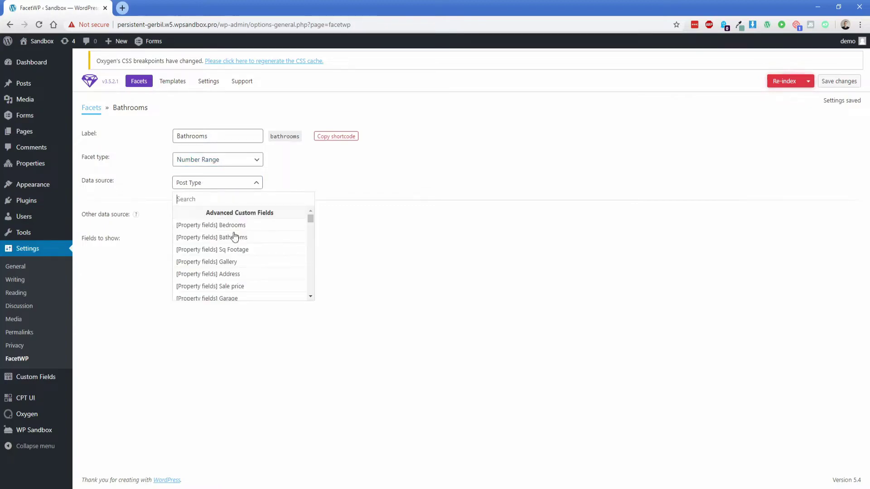
left_click(235, 238)
left_click(839, 82)
Add a new Sales Price facet as a Slider using the Sale price field
left_click(93, 108)
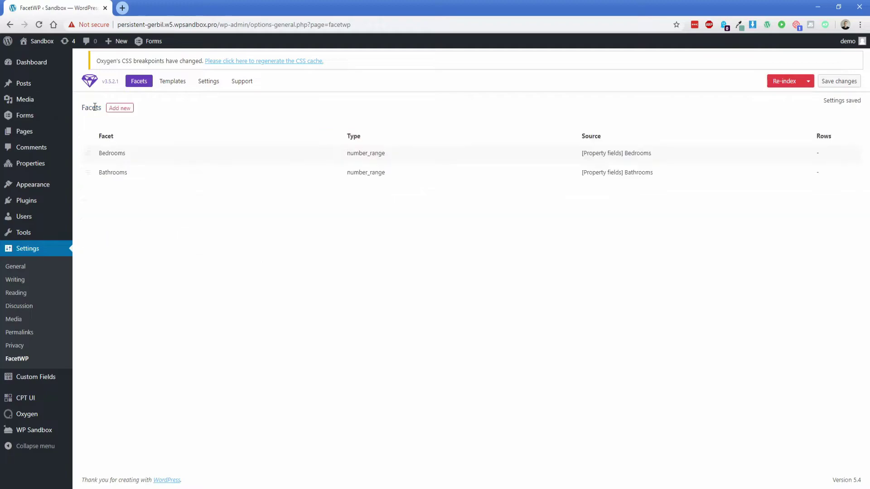
left_click(121, 109)
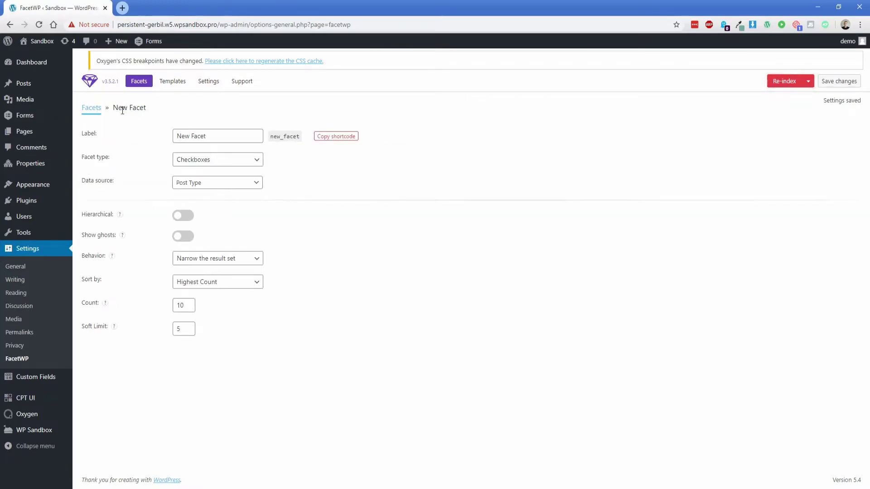
left_click(227, 136)
key("ctrl+a")
type("Sa")
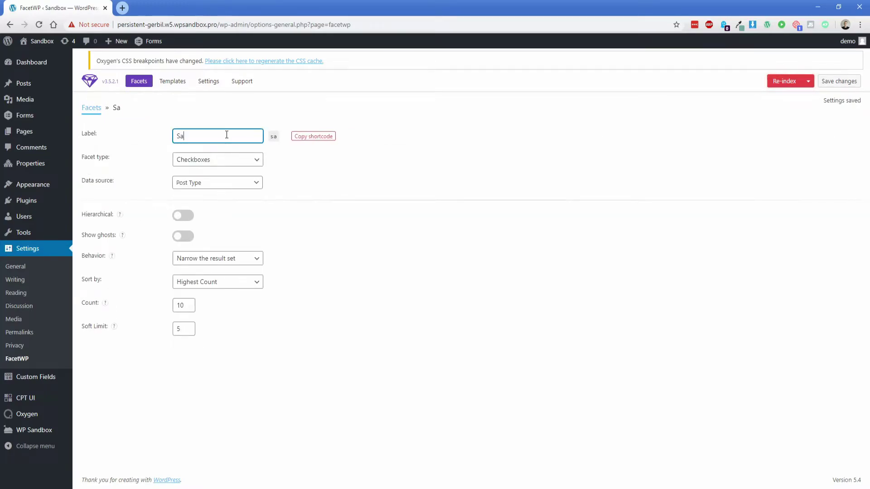
type("les Price")
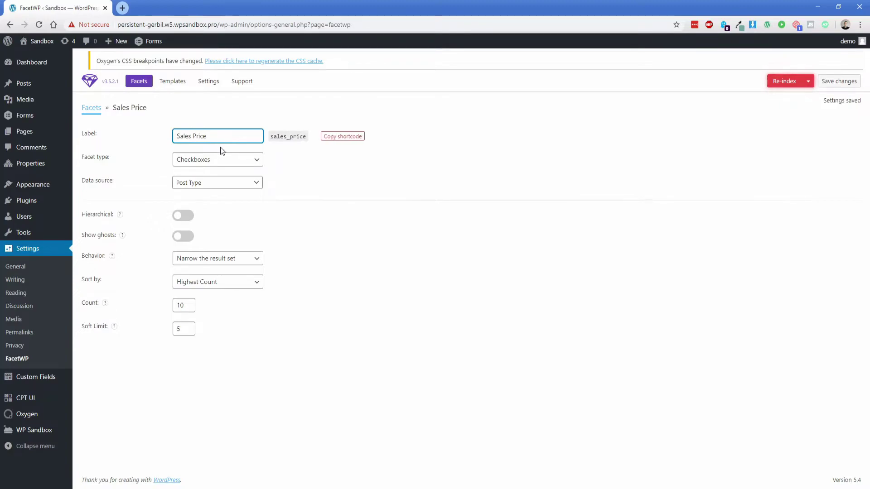
left_click(220, 160)
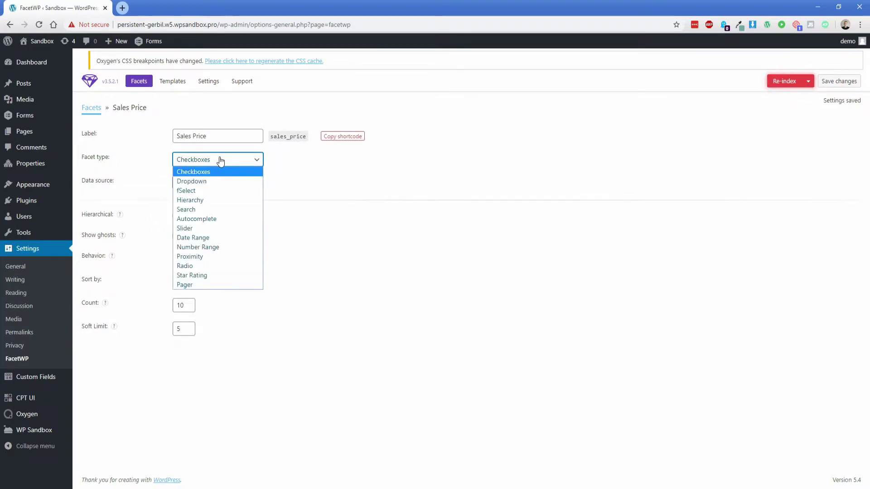
left_click(206, 229)
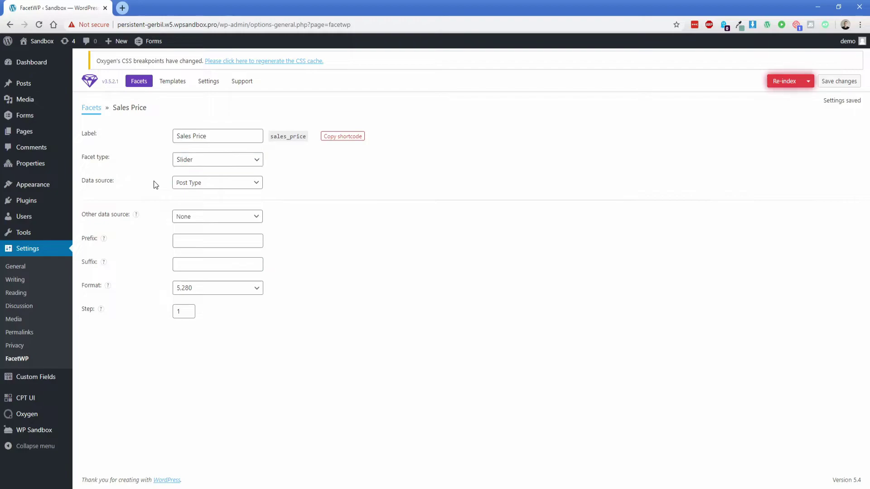
left_click(191, 183)
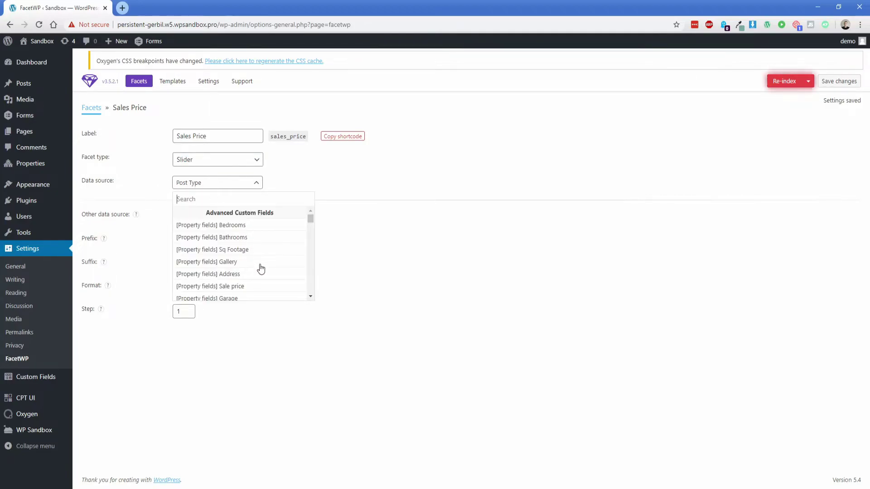
left_click(242, 288)
Give the slider prefix Min, suffix Max and step 1000, then save it
left_click(209, 240)
type("Min")
key("Tab")
type("Max")
left_click(245, 276)
key("Tab")
key("Tab")
type("1000")
left_click(291, 336)
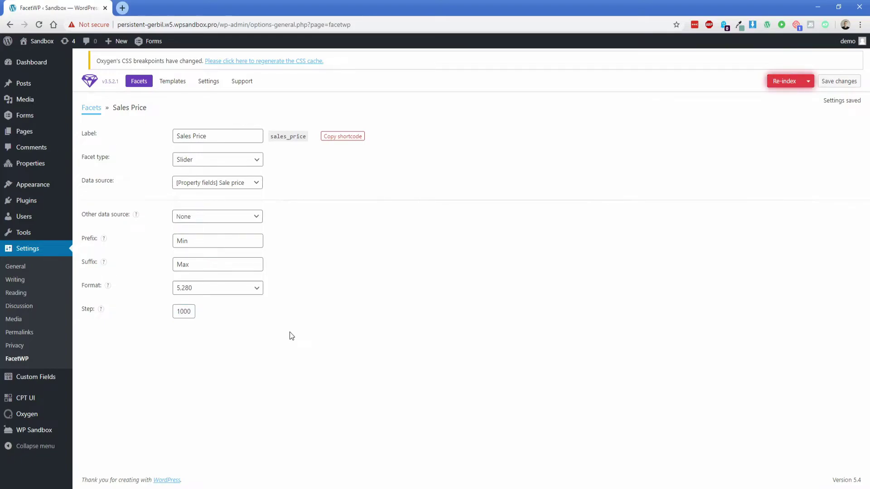
left_click(842, 82)
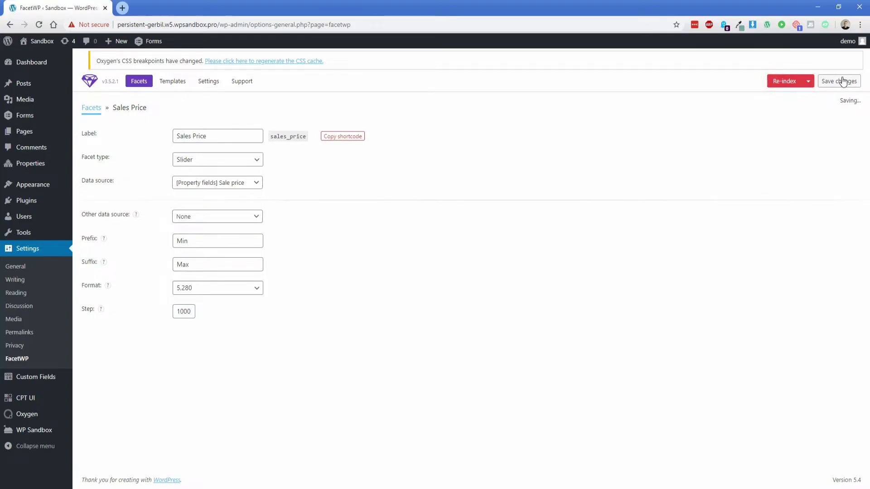
Re-index the facets, leaving Sales Price as a Slider
left_click(786, 84)
left_click(207, 162)
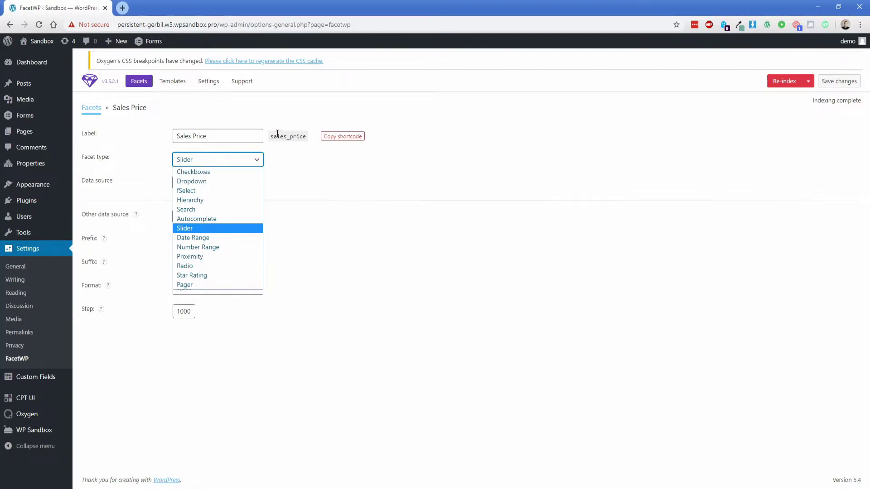
left_click(302, 136)
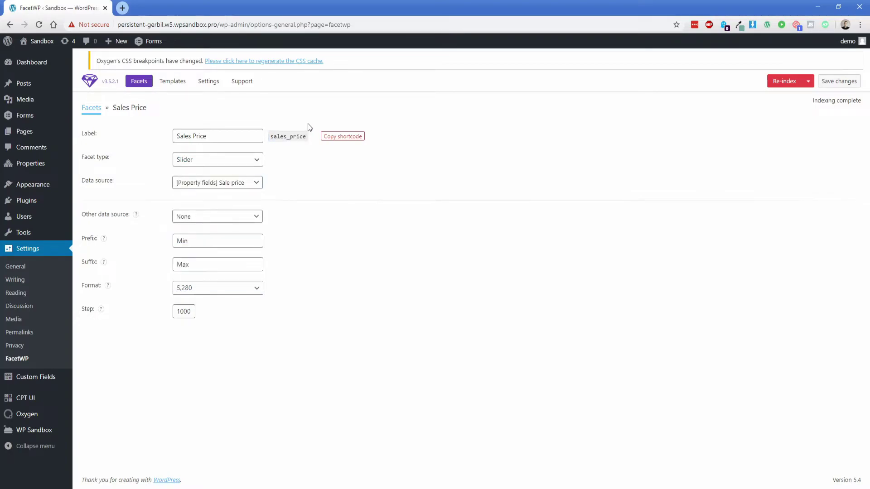
left_click(198, 163)
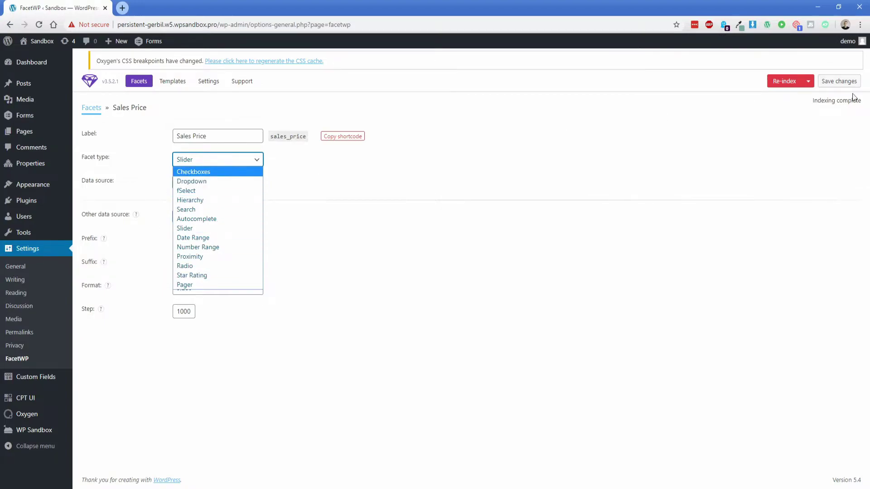
left_click(384, 156)
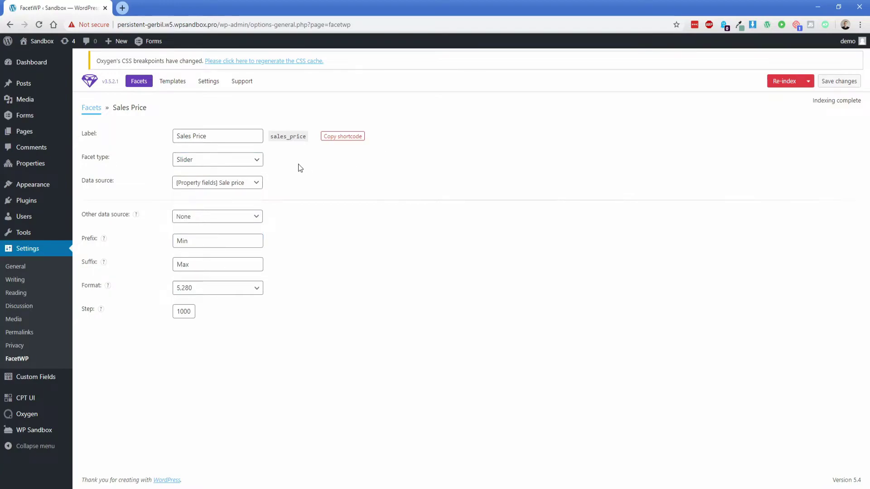
Copy the Bedrooms facet shortcode
left_click(95, 110)
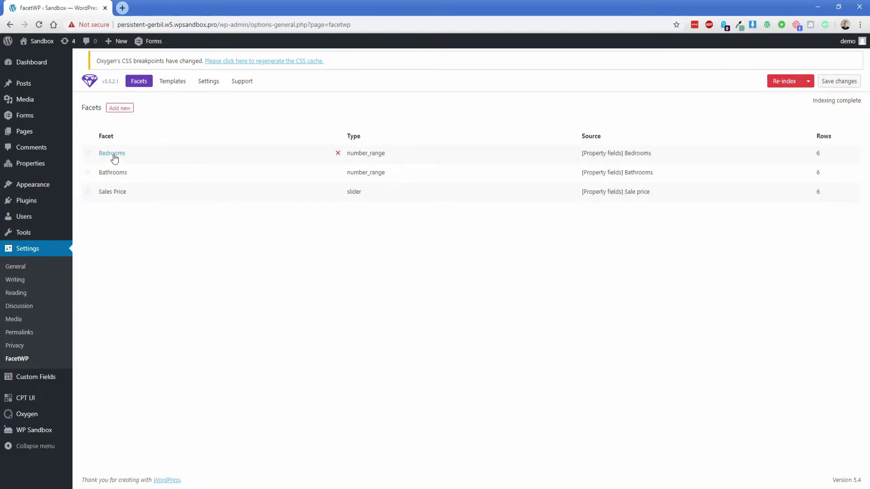
left_click(114, 155)
left_click(333, 136)
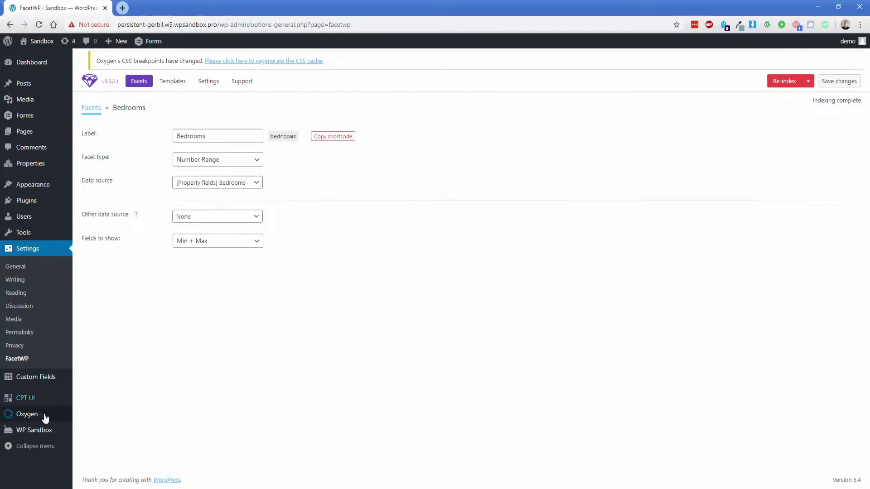
Open Oxygen > Templates in a new tab and switch to it
mouse_move(38, 414)
middle_click(94, 420)
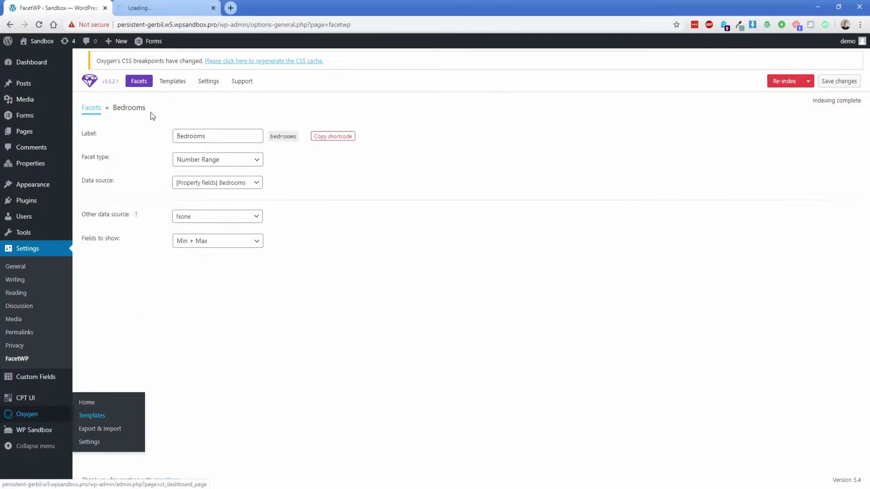
left_click(150, 7)
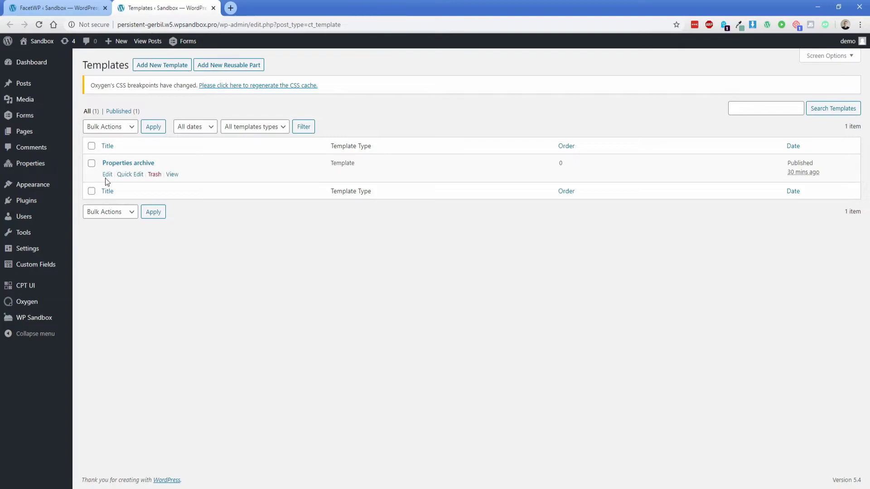
Open the Properties archive template and expand Section (#5) in Structure to reveal Repeater (#6)
left_click(107, 174)
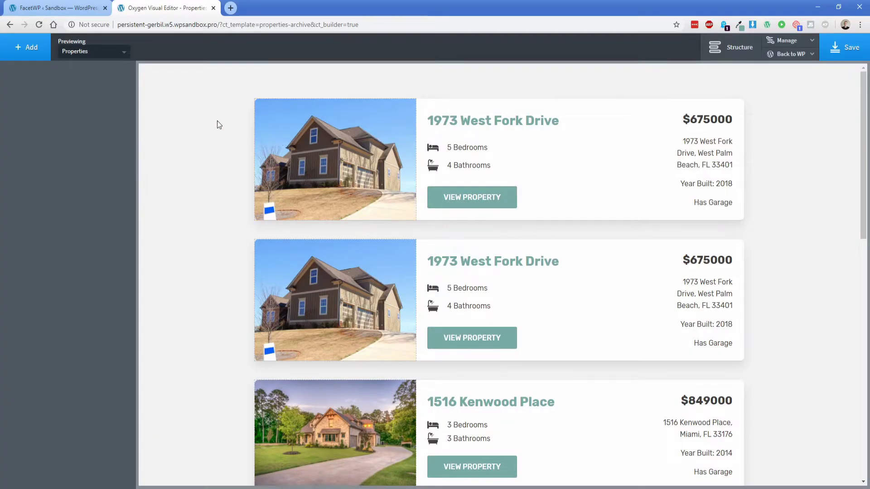
left_click(219, 125)
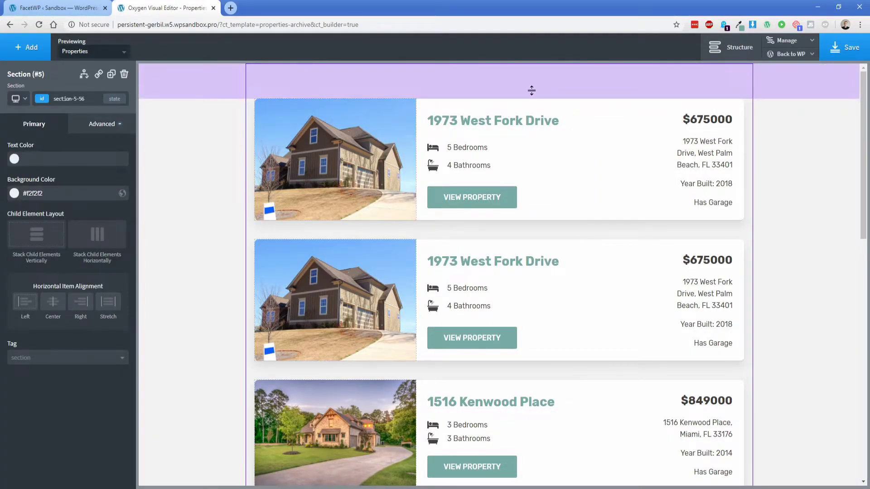
left_click(731, 47)
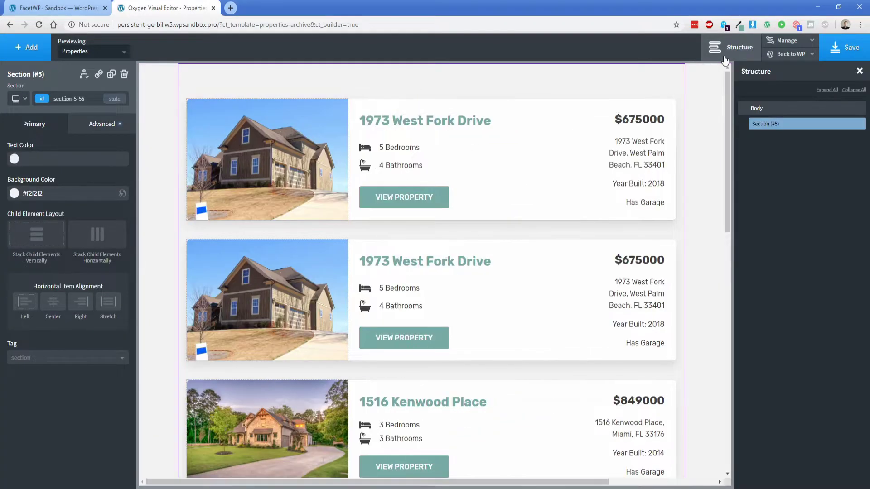
left_click(742, 124)
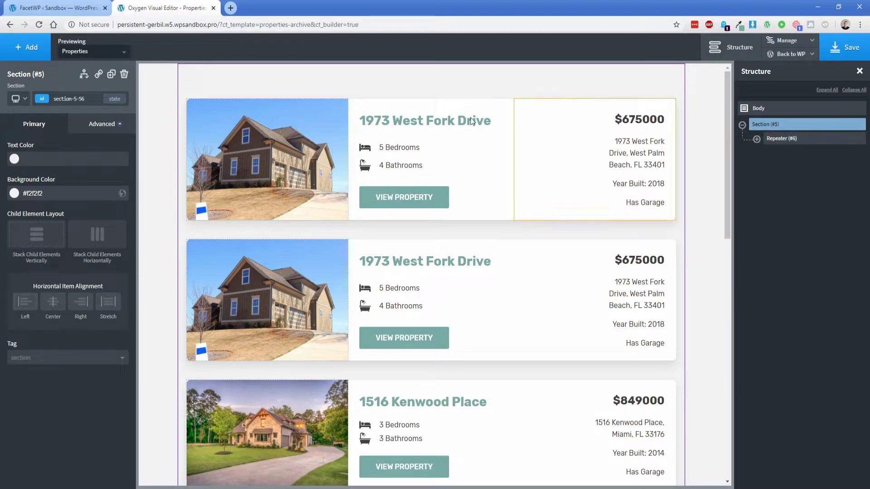
Add a Shortcode element above the Repeater containing [facetwp facet="bedrooms"]
left_click(36, 52)
type("sh")
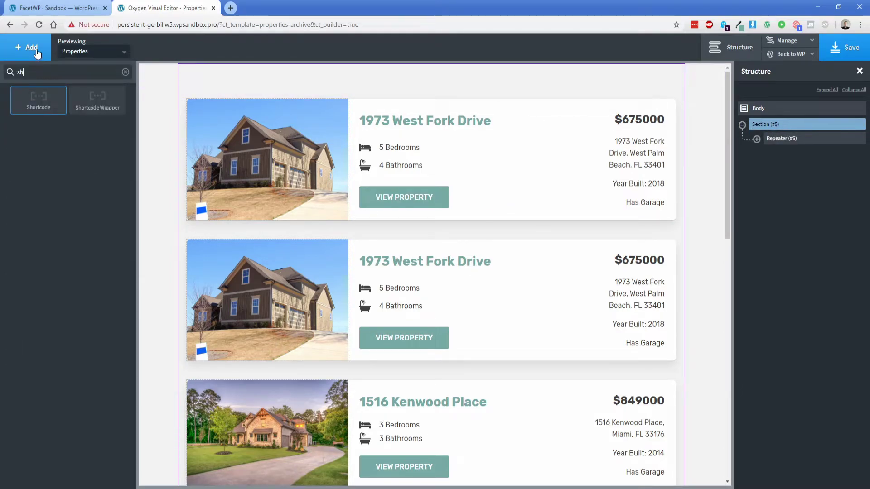
left_click(39, 102)
left_click_drag(772, 151, 781, 139)
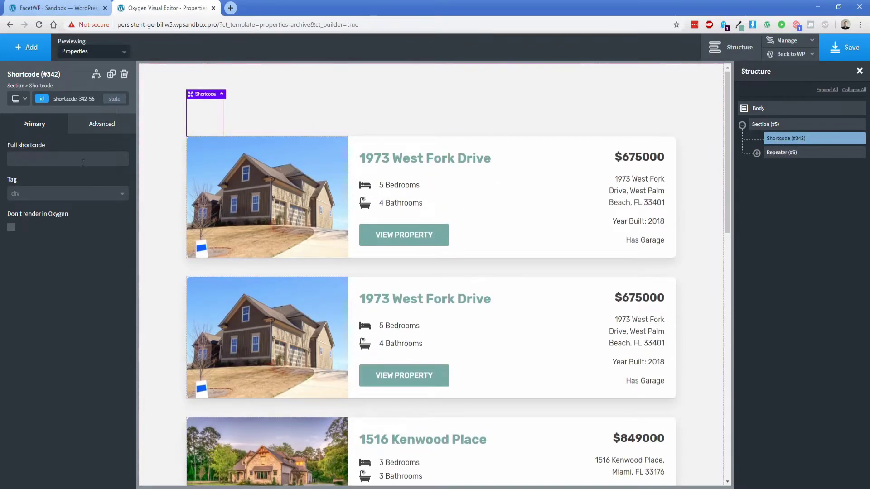
type("[facetwp facet=\"bedrooms\"]")
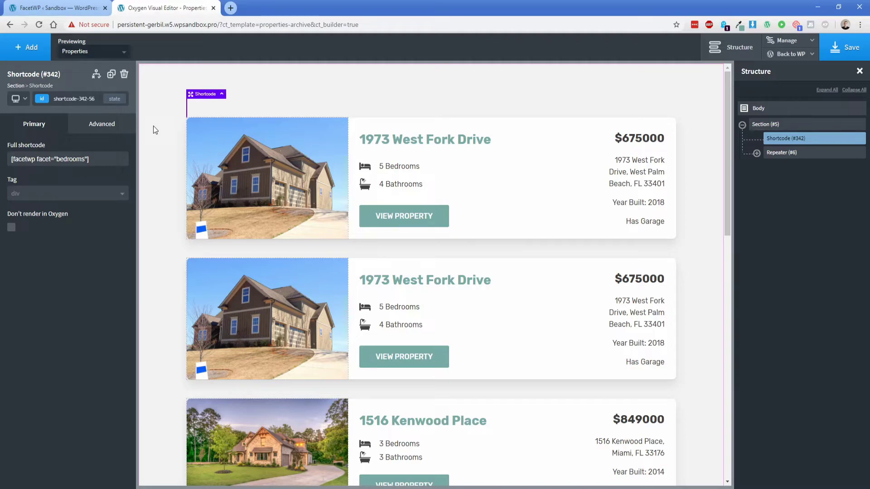
Tick Don't render in Oxygen, set placeholder width 125 and bottom margin 35
left_click(12, 227)
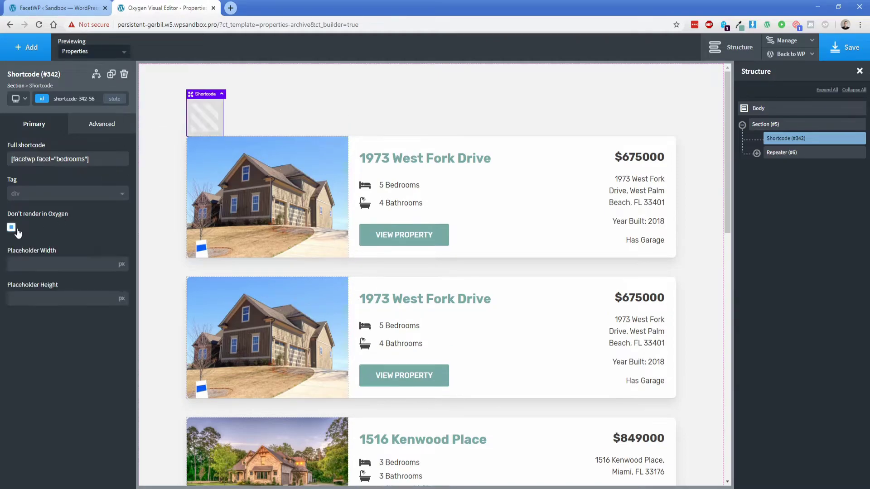
left_click(60, 263)
type("125")
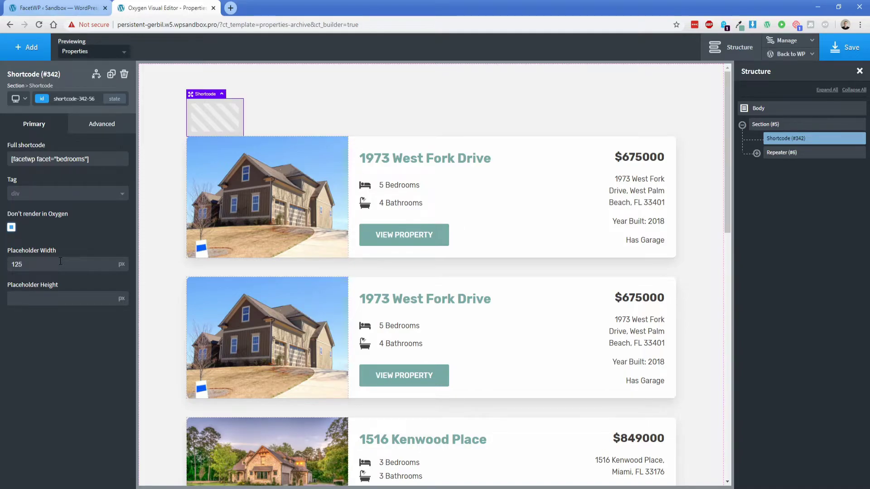
left_click(102, 124)
left_click(95, 176)
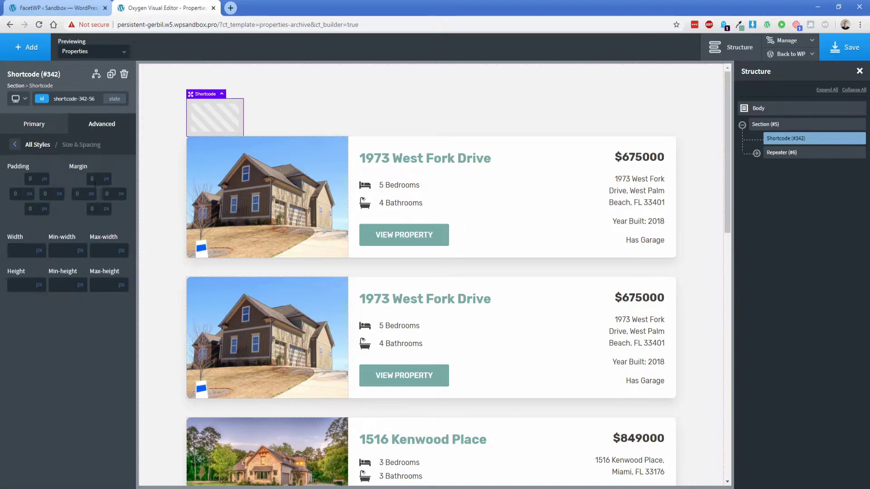
double_click(95, 209)
type("35")
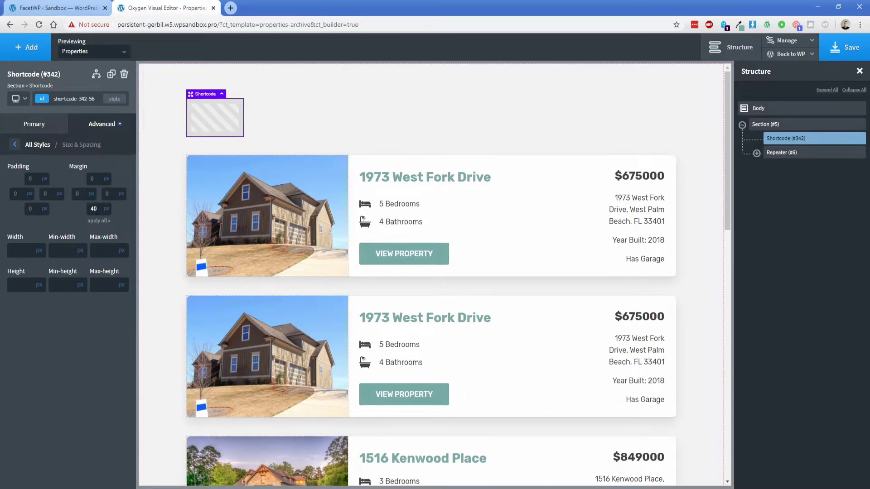
left_click(365, 117)
Save the template and open the live Properties page
left_click(852, 53)
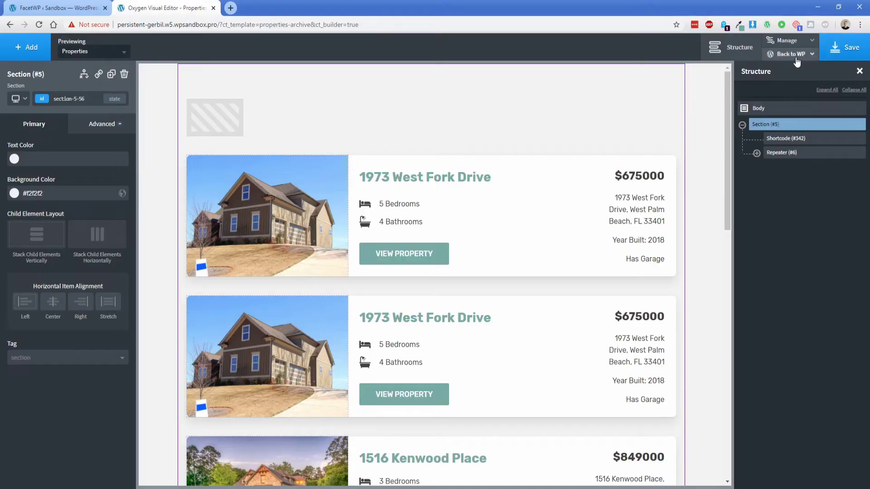
mouse_move(791, 54)
left_click(788, 86)
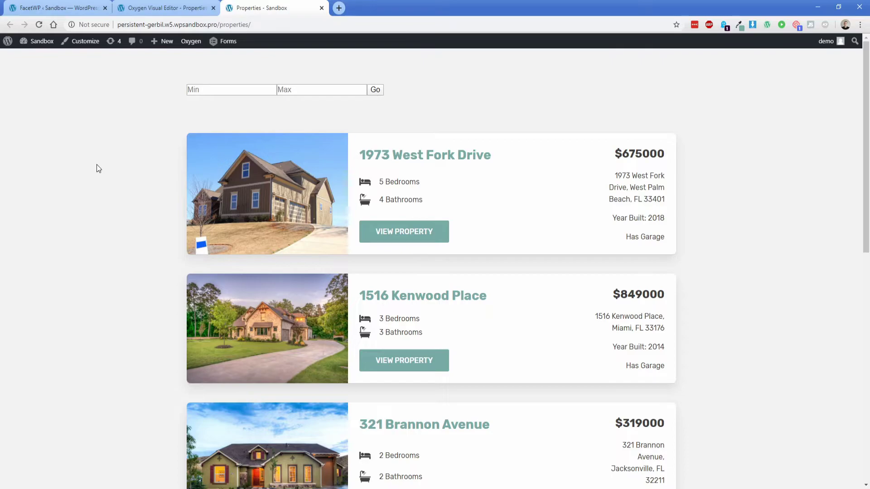
Filter the listings by minimum 3 bedrooms, then by minimum 5
left_click(199, 92)
type("3")
left_click(376, 90)
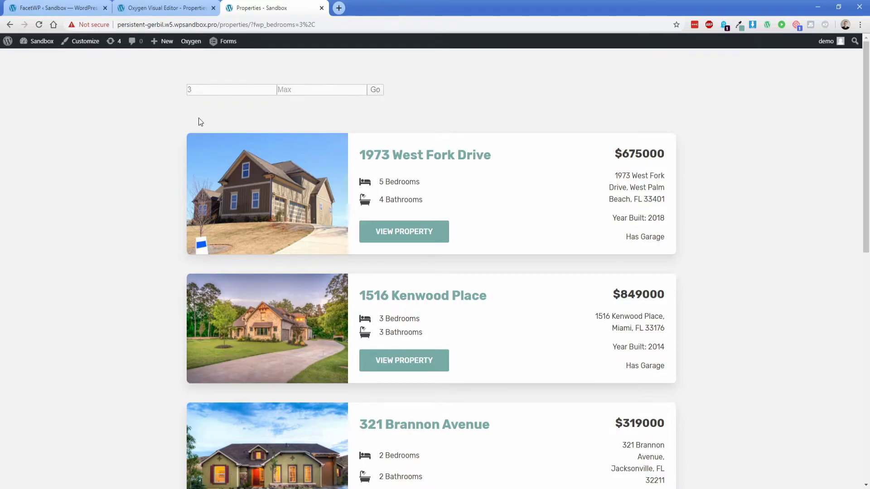
scroll(110, 214, "down", 5)
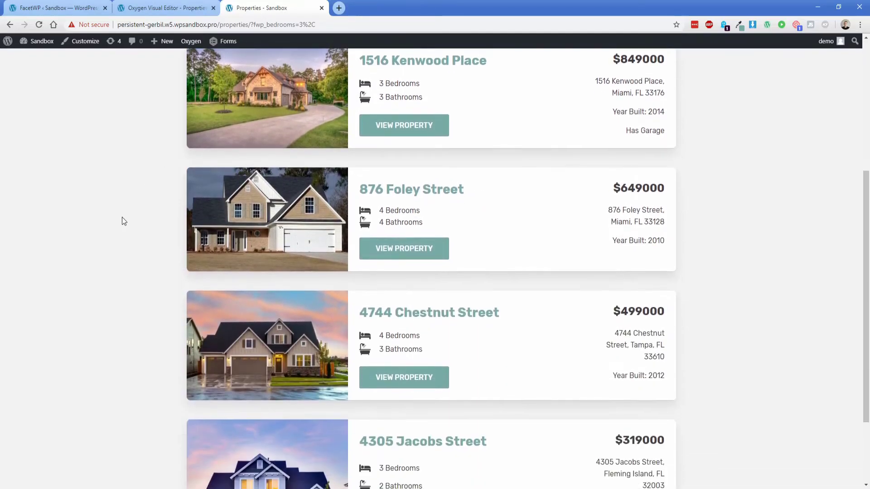
scroll(122, 219, "down", 2)
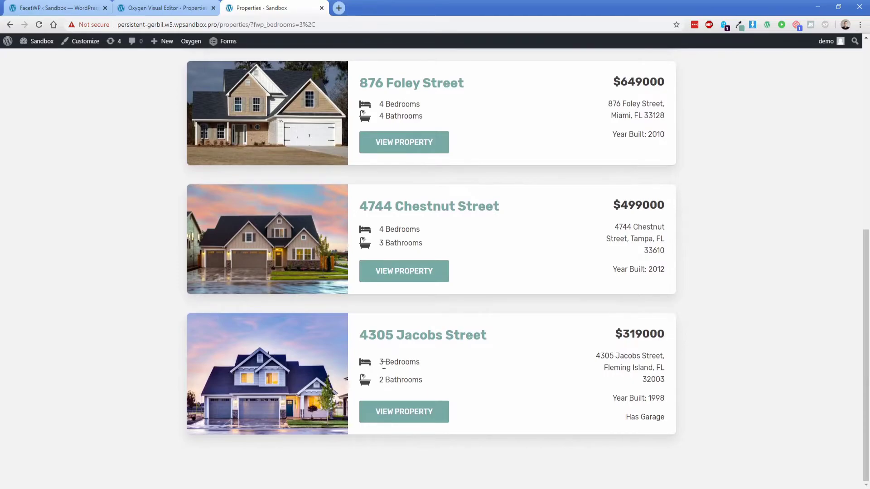
scroll(386, 369, "up", 8)
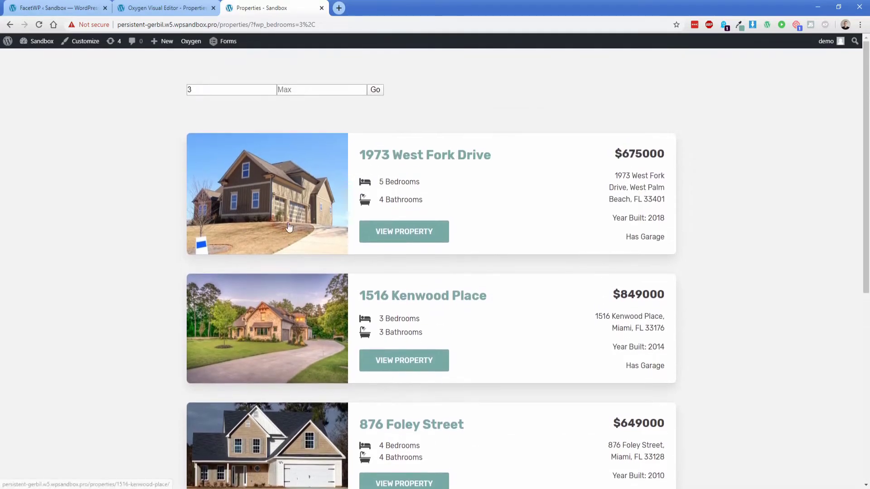
double_click(195, 91)
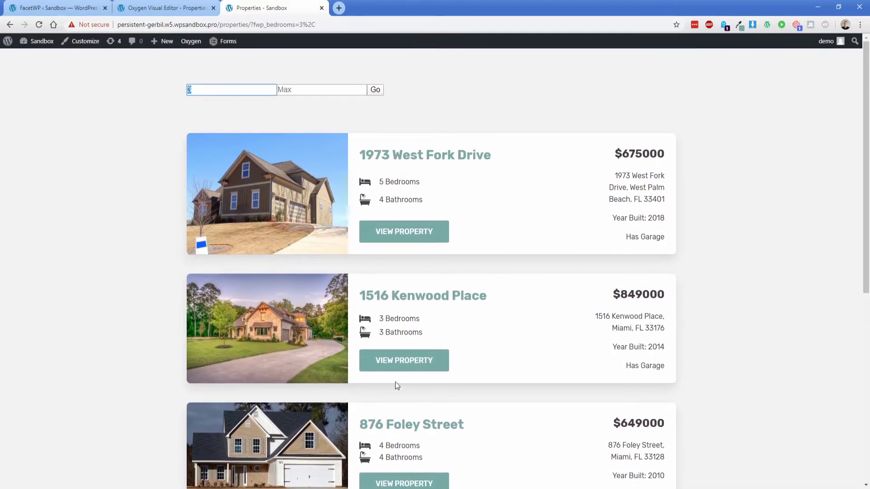
type("5")
left_click(375, 89)
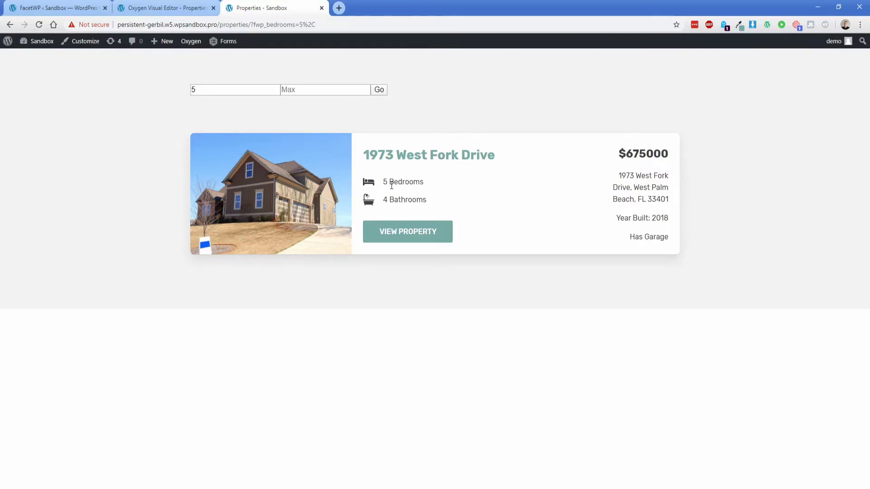
left_click_drag(383, 183, 437, 184)
left_click(437, 183)
Apply a 1 to 3 bedroom range and return to the Oxygen editor tab
double_click(224, 93)
key("BackSpace")
type("1")
left_click(308, 93)
type("3")
left_click(380, 90)
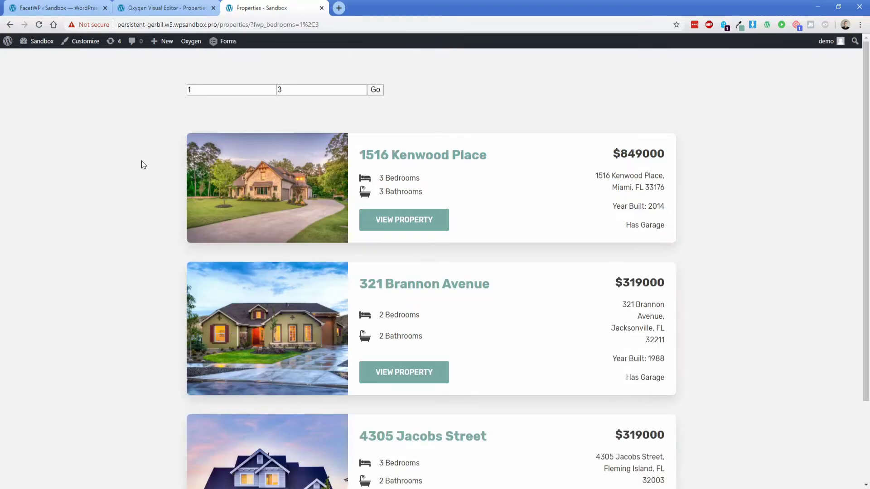
scroll(141, 170, "down", 2)
scroll(154, 216, "up", 3)
left_click(154, 10)
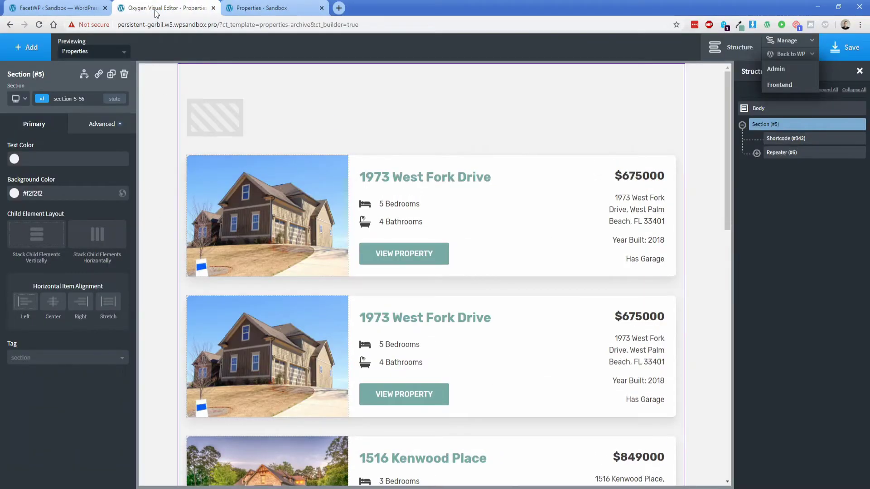
Wrap the bedrooms shortcode in a div container
left_click(222, 117)
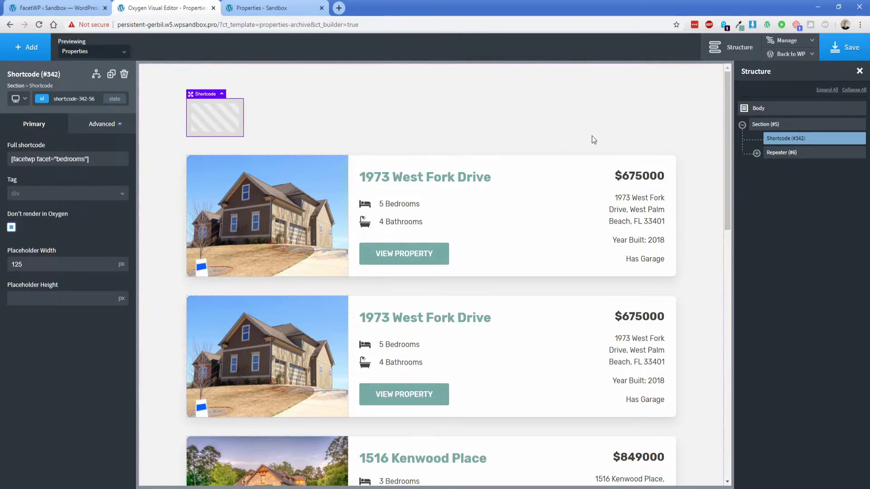
left_click(849, 138)
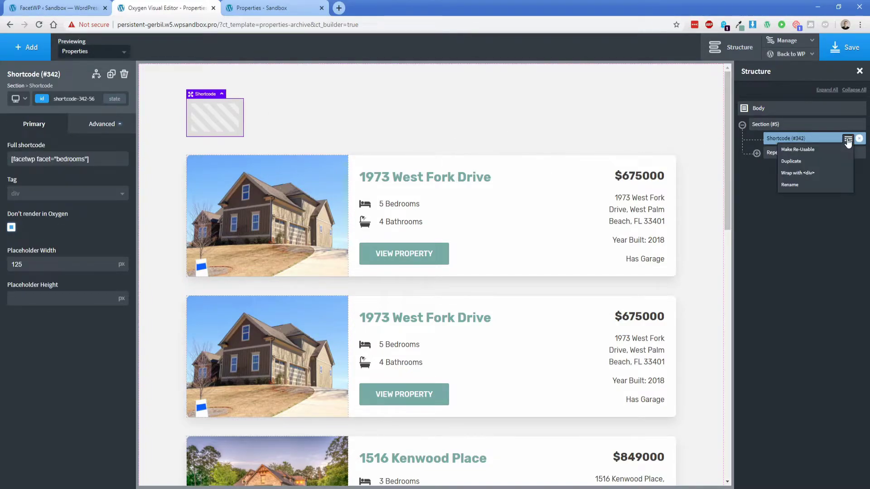
left_click(813, 175)
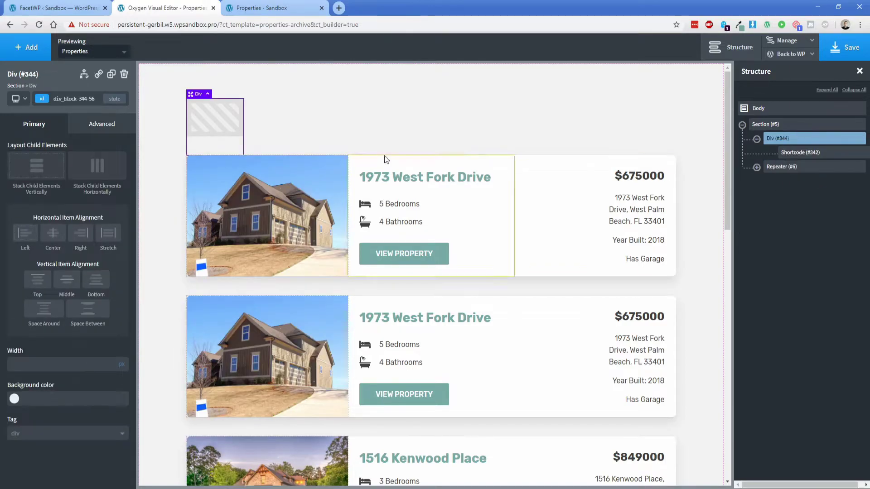
Add a roughly 20px h3 heading reading 'Bedrooms' above the shortcode
left_click(27, 47)
left_click(41, 215)
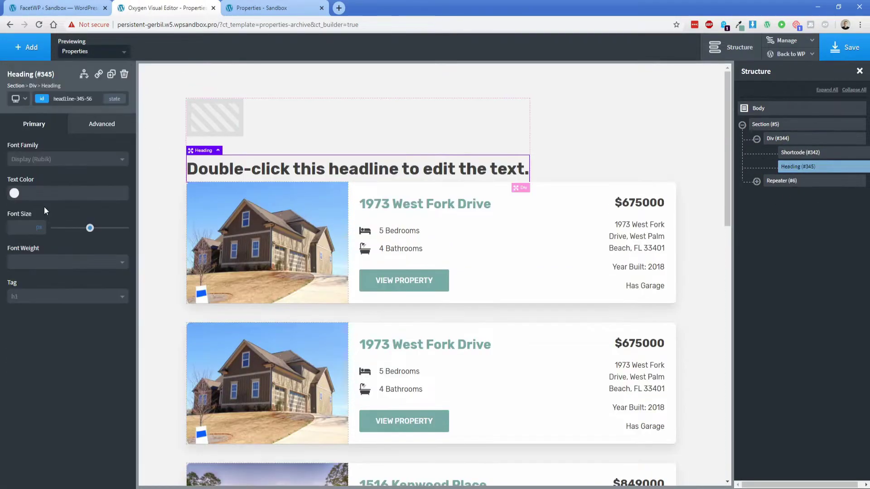
left_click(46, 297)
left_click(30, 339)
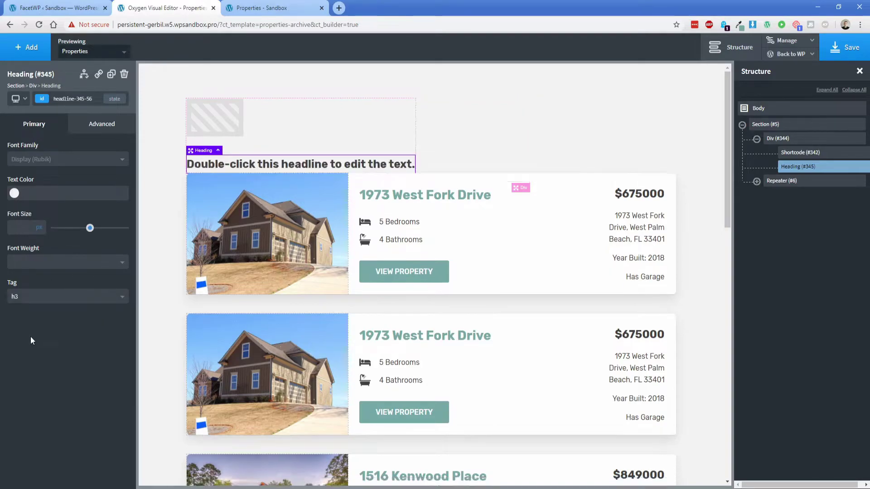
left_click_drag(90, 228, 68, 228)
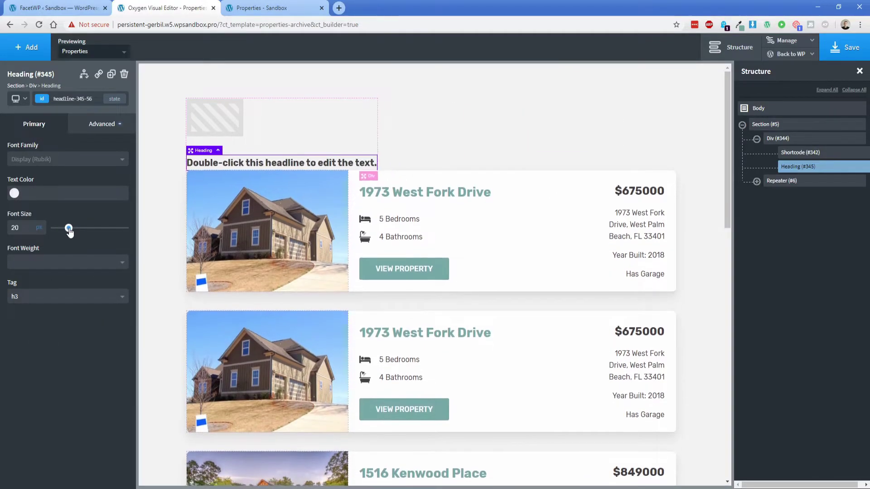
double_click(230, 163)
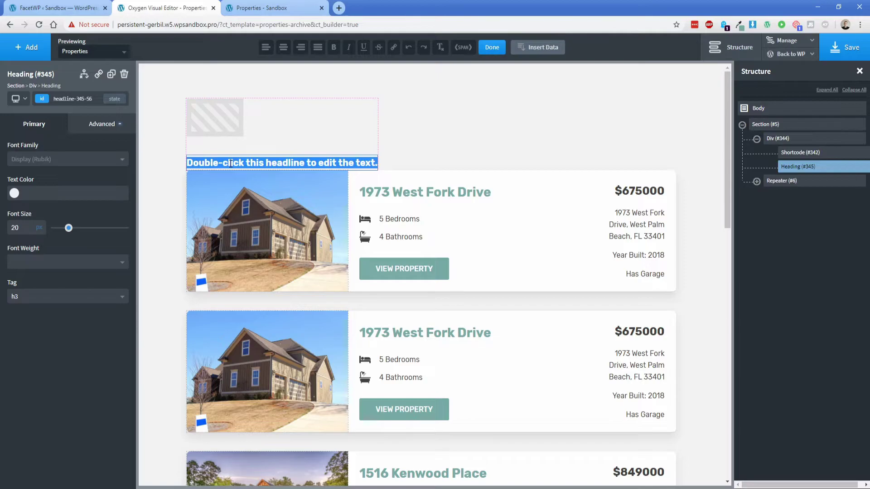
type("Bedrooms")
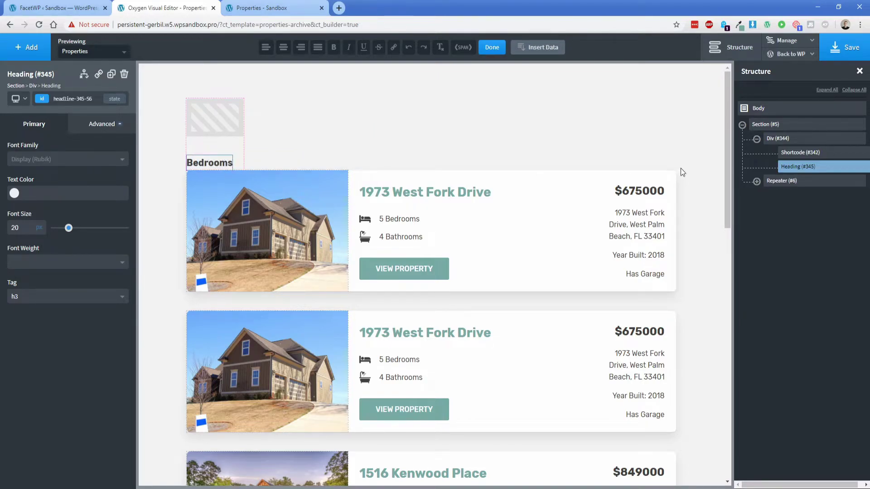
left_click_drag(796, 168, 798, 153)
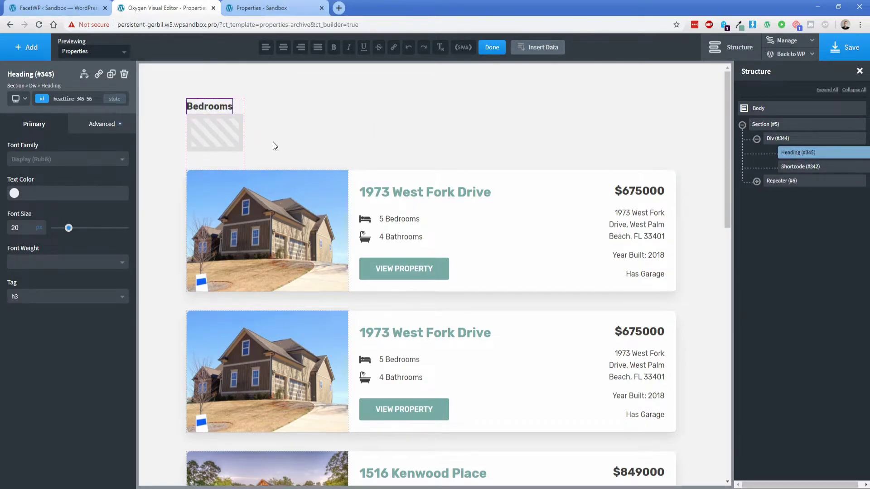
Give the heading a 10 bottom margin and save the template
left_click(127, 132)
left_click(77, 172)
left_click(93, 209)
type("10")
left_click(777, 138)
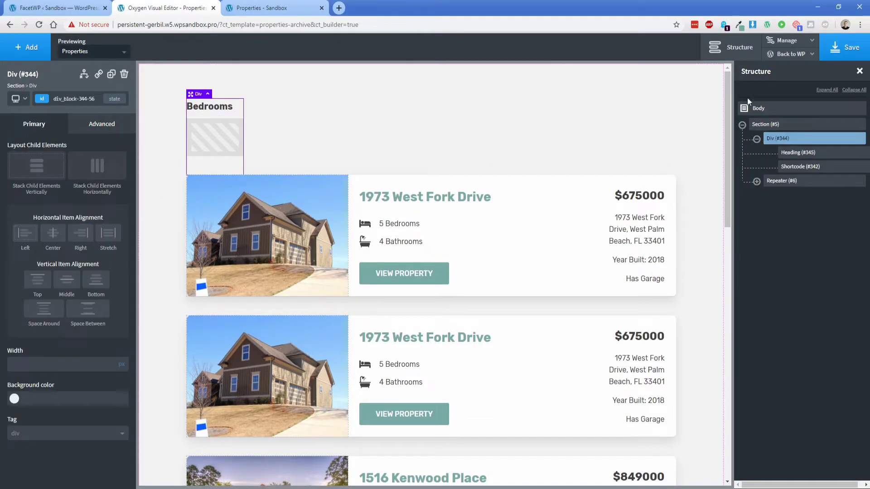
left_click(841, 48)
Reload the live Properties page to check the Bedrooms heading and 1–3 filter URL, then return
left_click(263, 8)
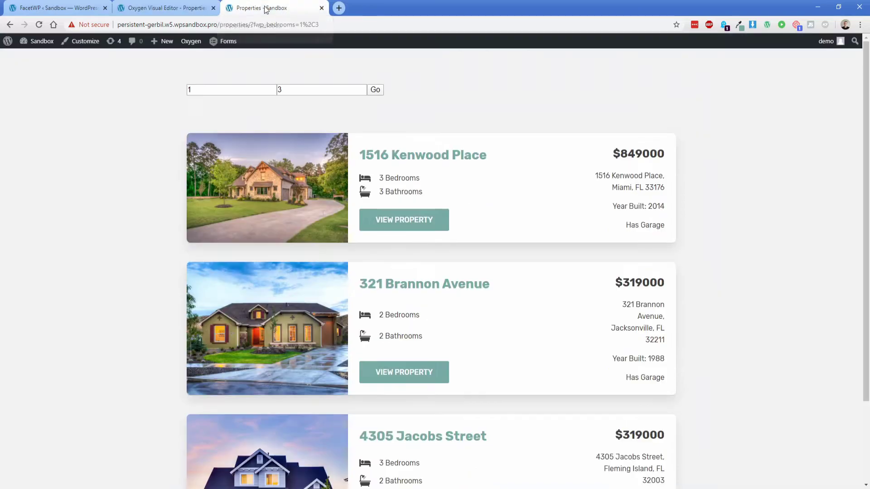
left_click(40, 25)
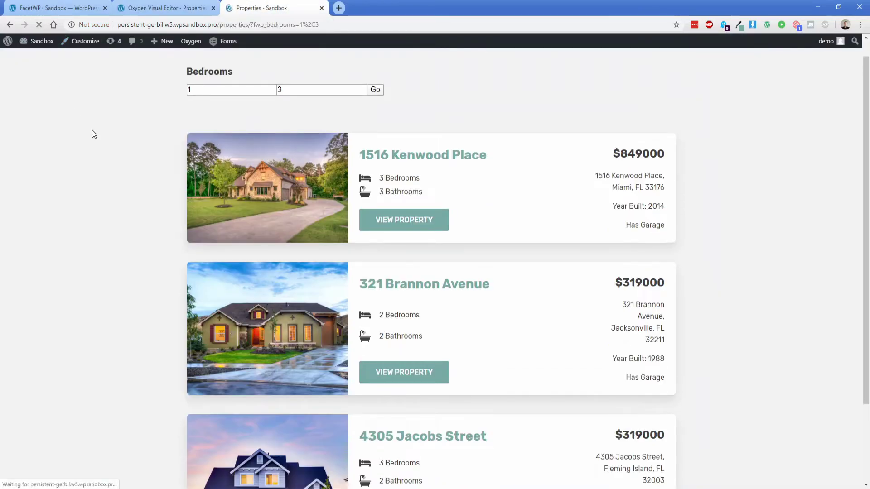
left_click(222, 90)
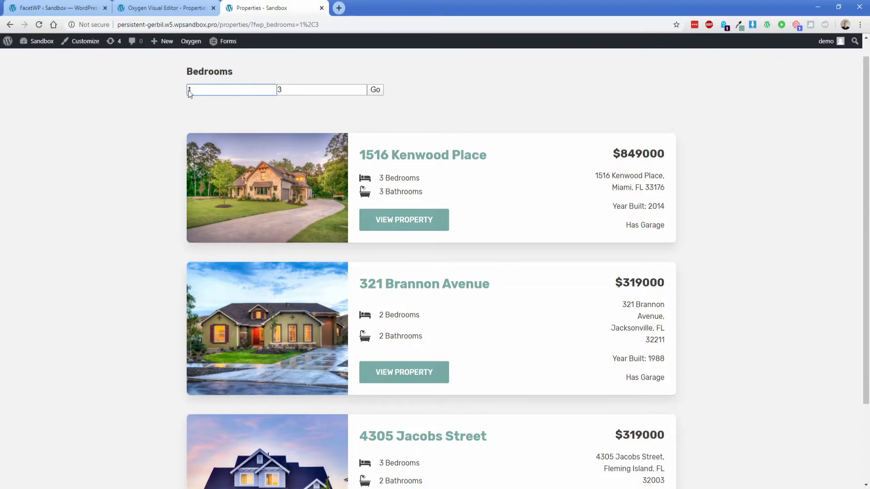
left_click_drag(250, 25, 335, 22)
left_click(335, 23)
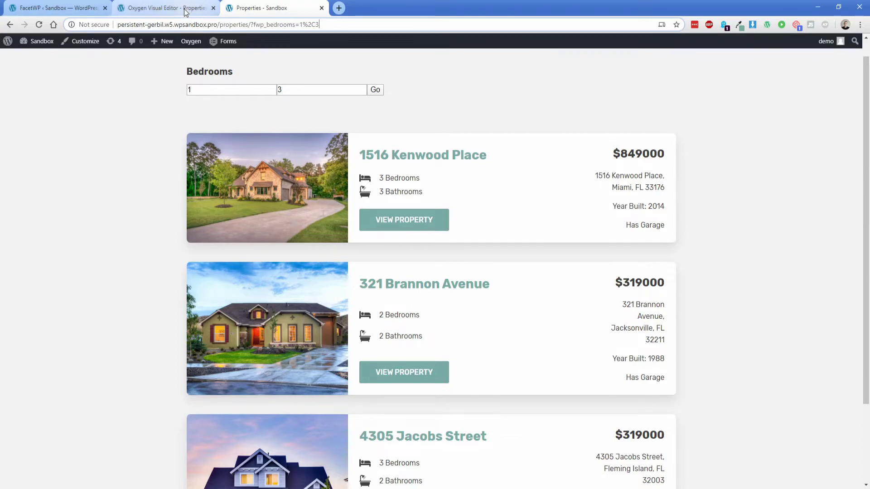
left_click(165, 8)
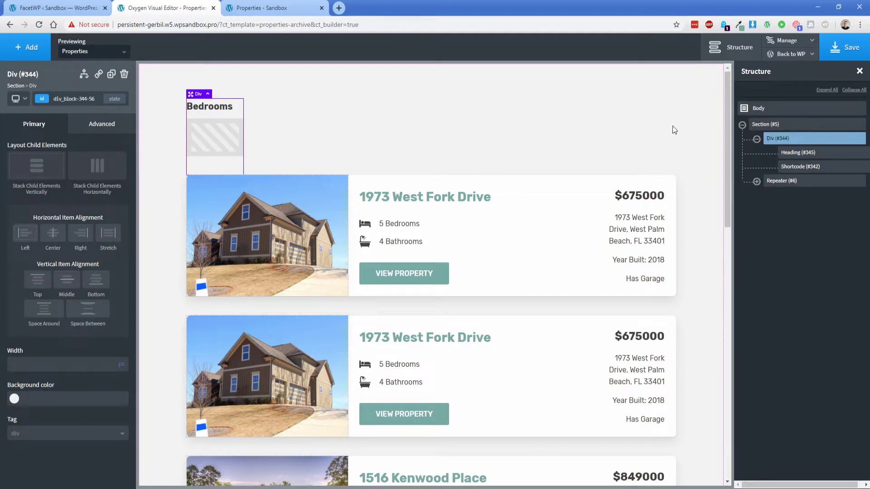
Wrap the Bedrooms block in a horizontal-row container with 100% width
left_click(757, 139)
left_click(848, 138)
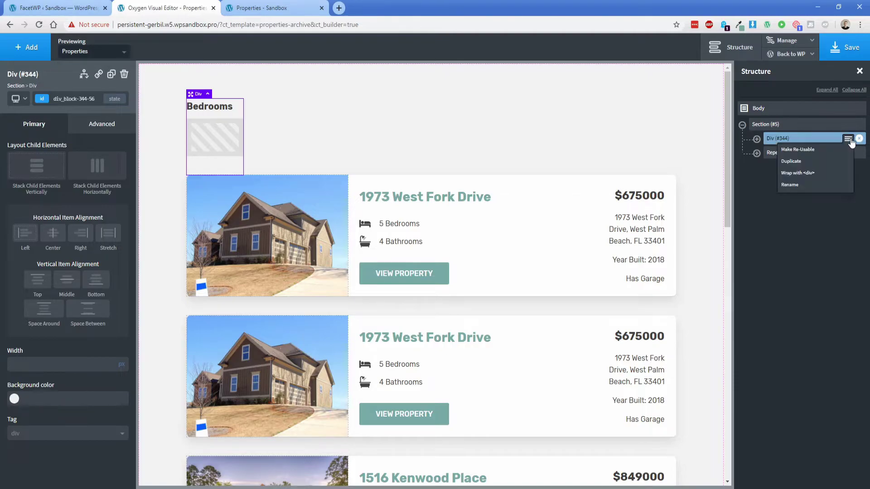
left_click(810, 178)
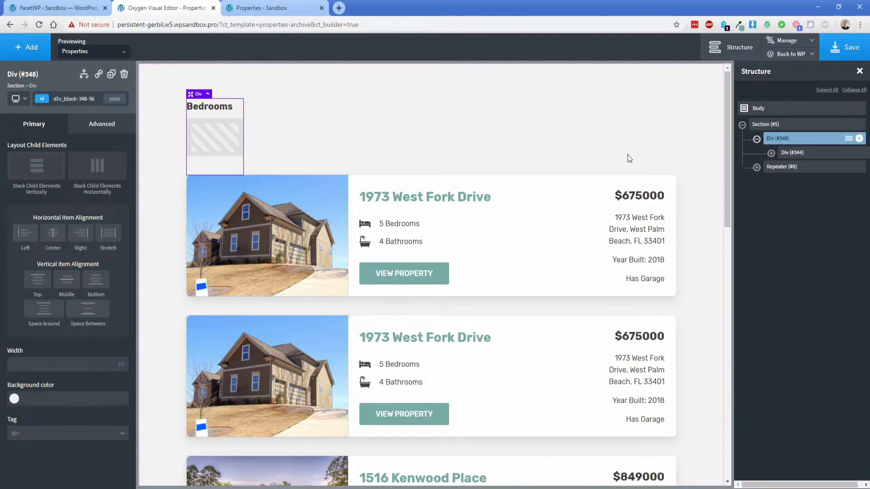
left_click(101, 171)
left_click(85, 425)
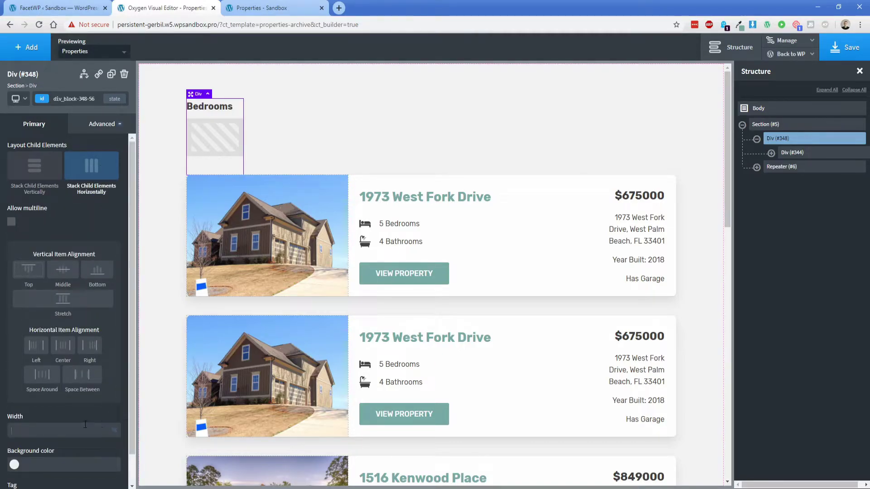
type("100")
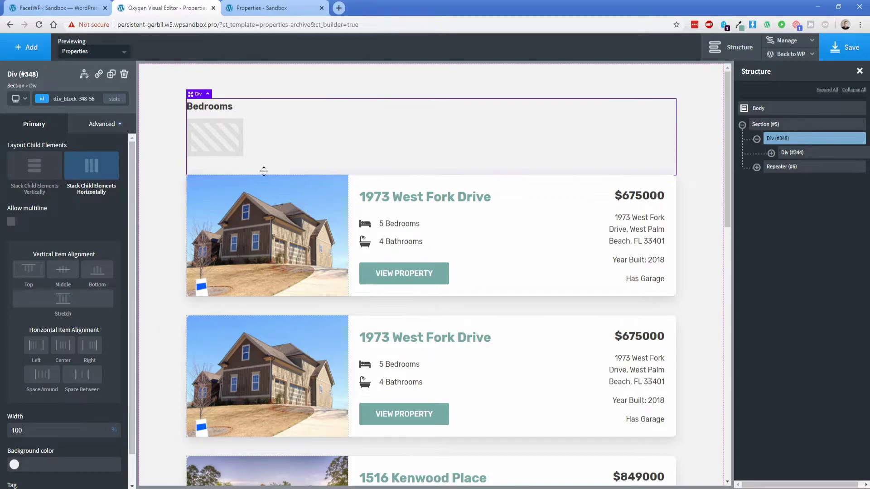
Duplicate the Bedrooms block twice and retitle the copies Bathrooms and Sales Price
left_click(226, 167)
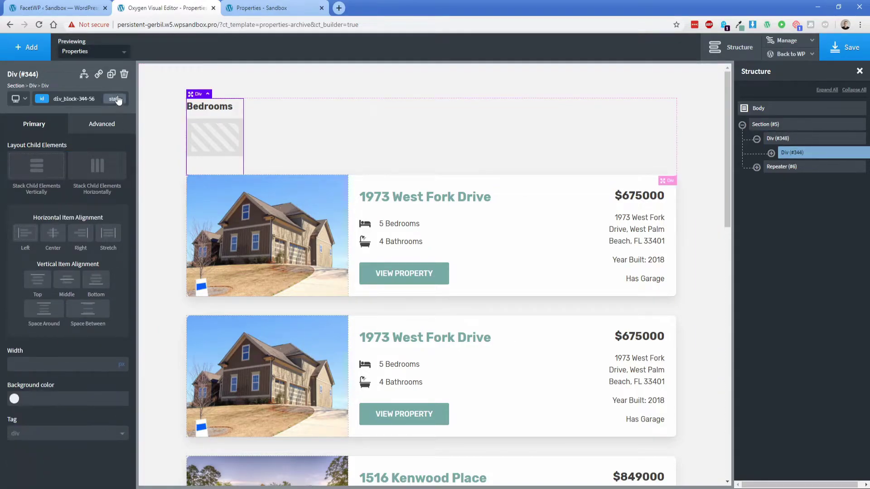
left_click(111, 75)
left_click(111, 75)
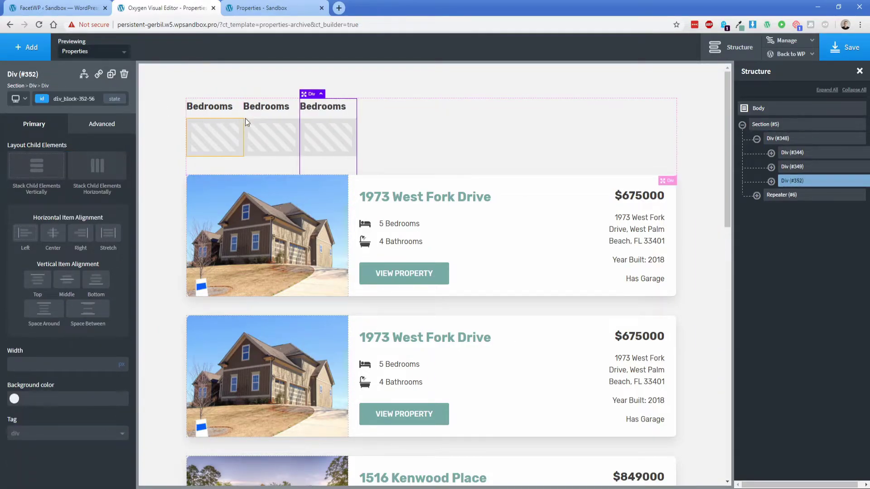
left_click(268, 108)
double_click(268, 108)
type("Bathrooms")
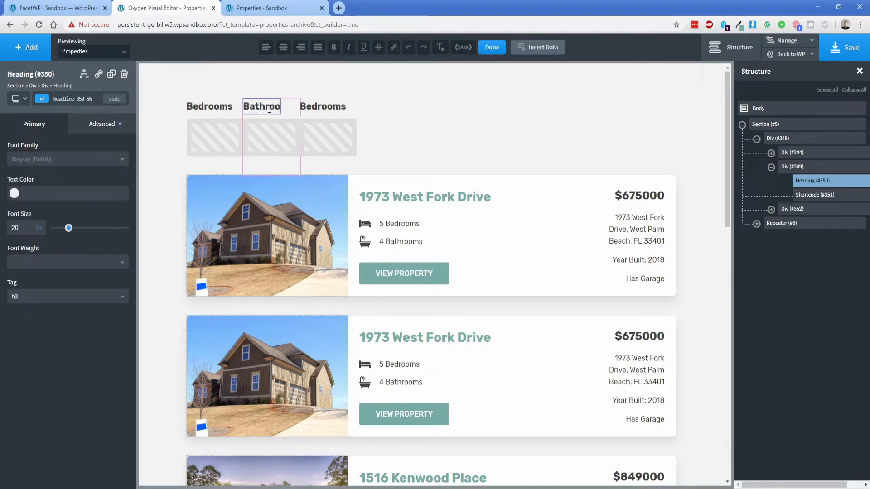
left_click(320, 108)
double_click(319, 108)
type("Sales Price")
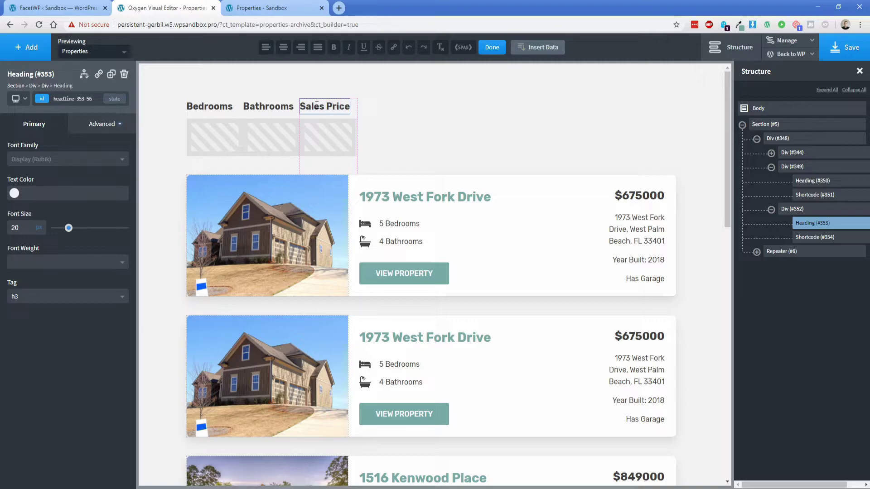
Copy the Bathrooms facet shortcode from FacetWP
left_click(77, 7)
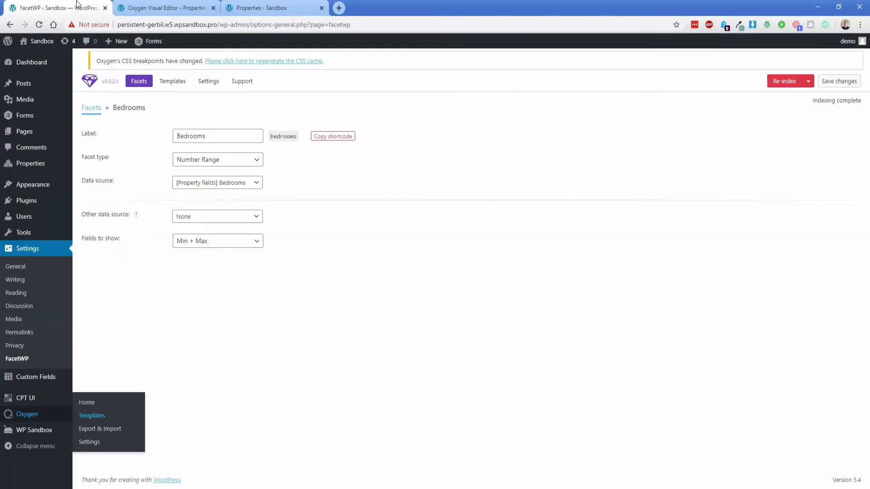
left_click(91, 109)
left_click(114, 173)
left_click(325, 138)
Replace the Bathrooms column's shortcode with the pasted Bathrooms facet shortcode
left_click(168, 8)
left_click(269, 129)
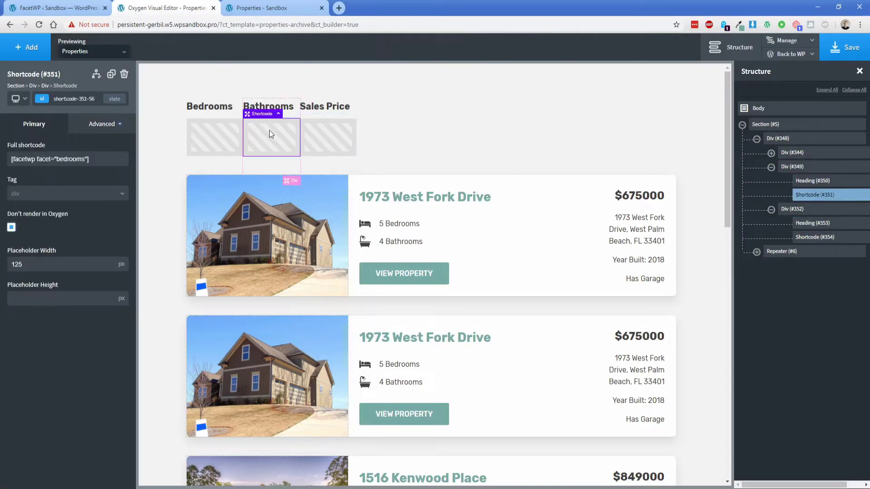
triple_click(70, 160)
type("[facetwp facet=\"bathrooms\"]")
Copy the Sales Price facet shortcode from FacetWP into the Sales Price column's shortcode element
left_click(58, 8)
left_click(93, 107)
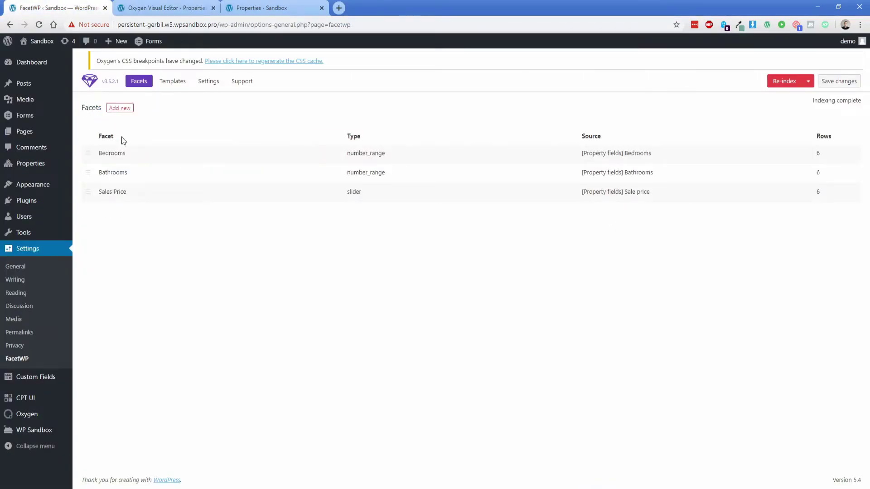
left_click(117, 192)
left_click(333, 137)
left_click(168, 7)
left_click(328, 125)
triple_click(77, 158)
type("[facetwp facet=\"sales_price\"]")
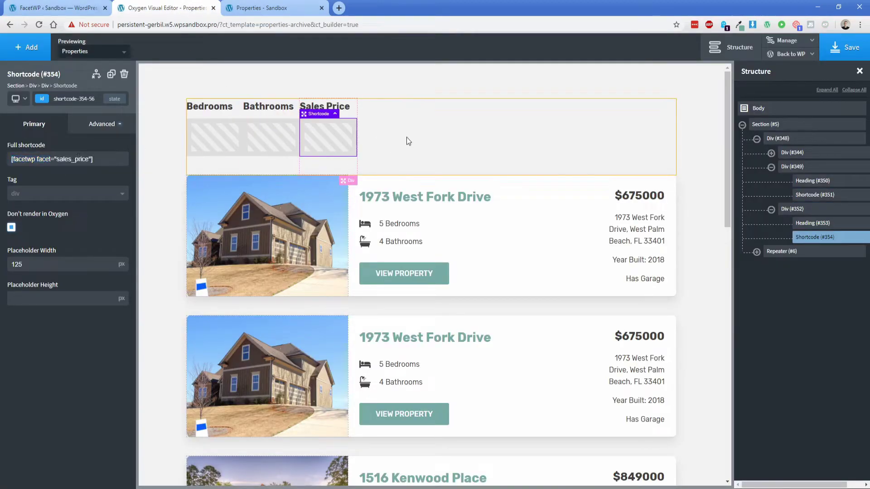
Set the filter row to Space Between and save the template
left_click(463, 148)
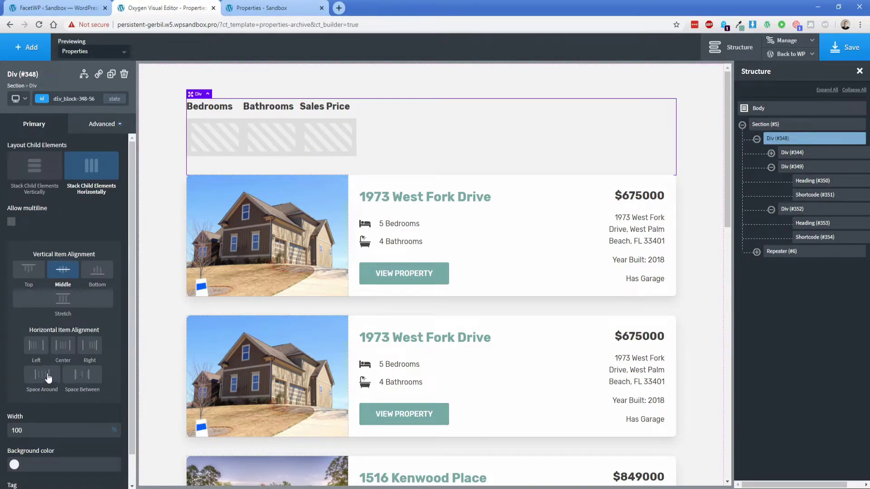
left_click(82, 374)
left_click(844, 47)
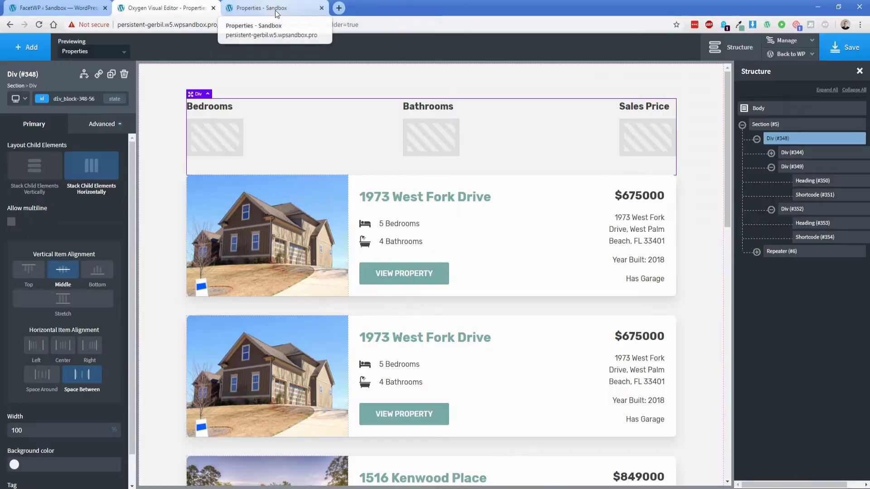
Reload the live properties page and try the Bathrooms minimum filter
left_click(275, 11)
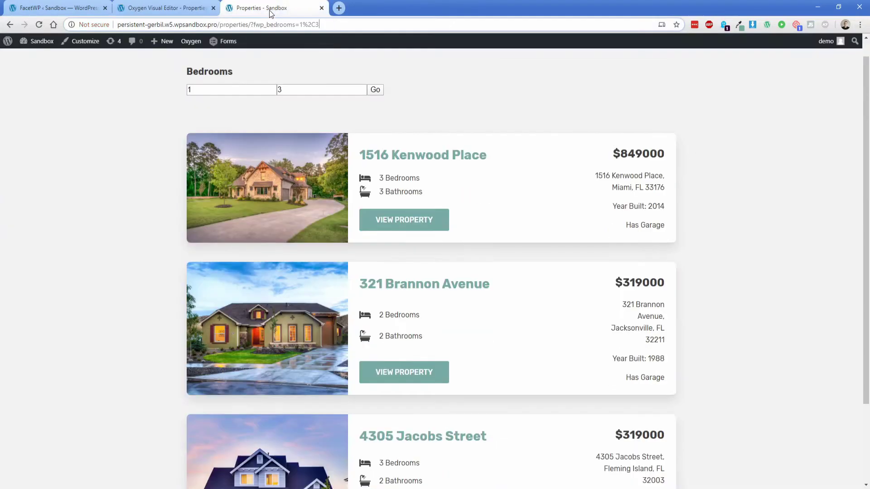
left_click(39, 24)
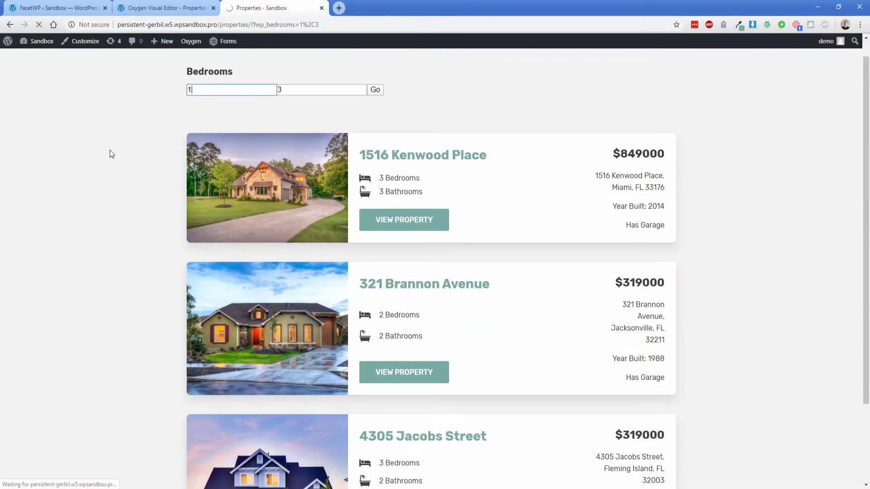
scroll(117, 156, "up", 2)
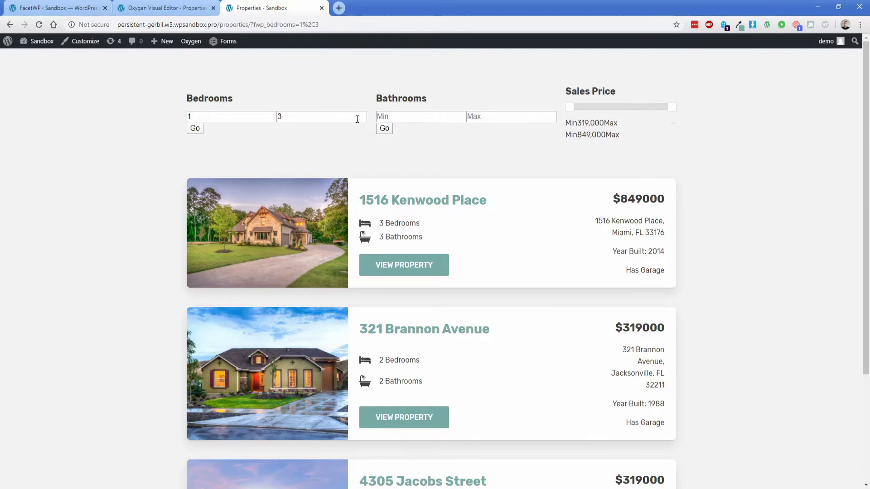
left_click(419, 118)
scroll(417, 238, "down", 3)
scroll(450, 243, "up", 3)
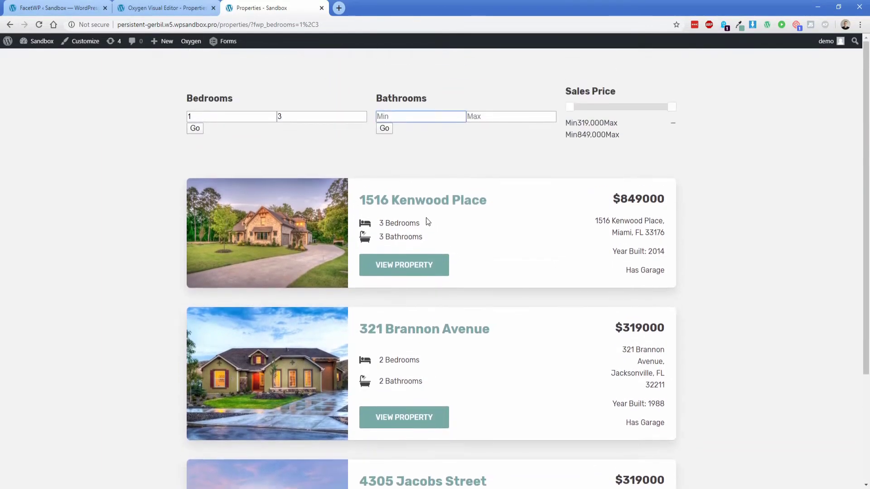
Clear the Bedrooms minimum and maximum values and apply the empty filter
left_click(219, 118)
key("BackSpace")
left_click(310, 119)
key("BackSpace")
left_click(196, 129)
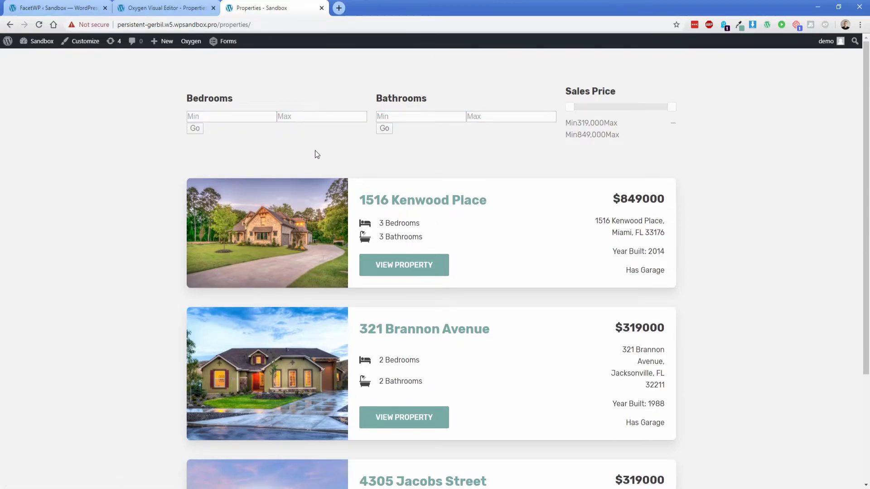
scroll(459, 245, "down", 3)
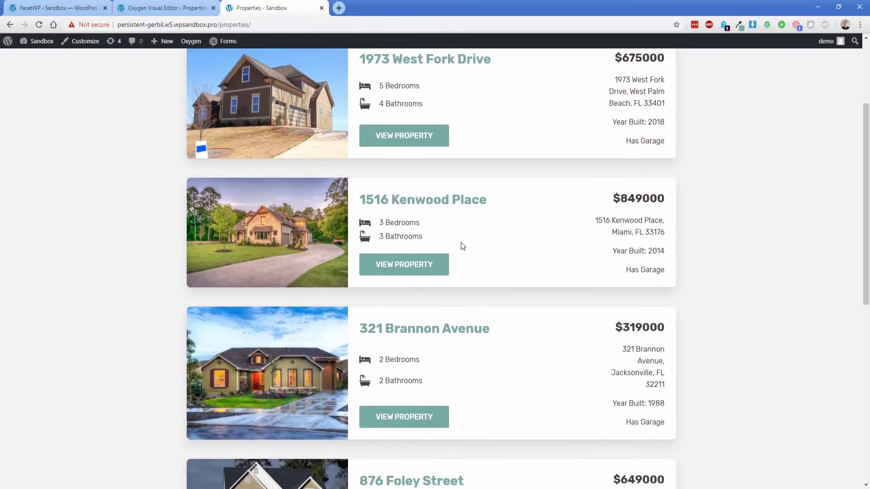
scroll(460, 244, "down", 9)
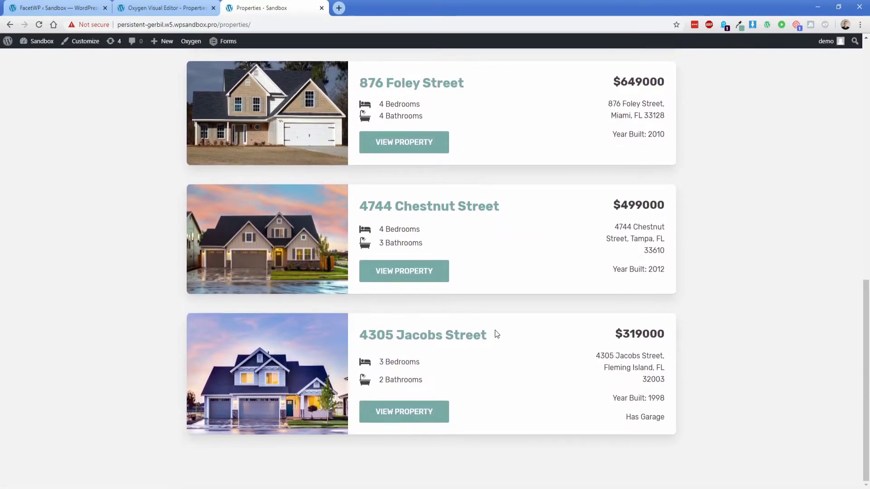
scroll(488, 365, "up", 12)
Filter listings to a maximum of 2 bathrooms and 2 bedrooms
left_click(478, 117)
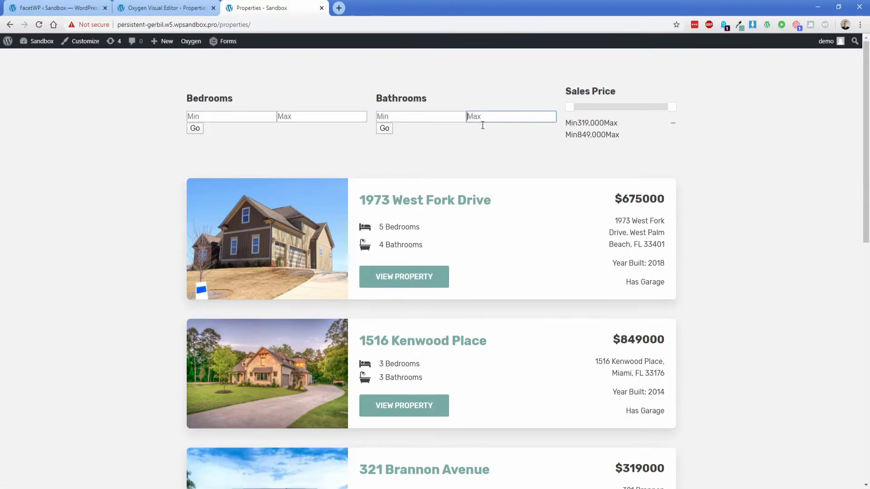
type("2")
left_click(292, 113)
type("2")
left_click(384, 129)
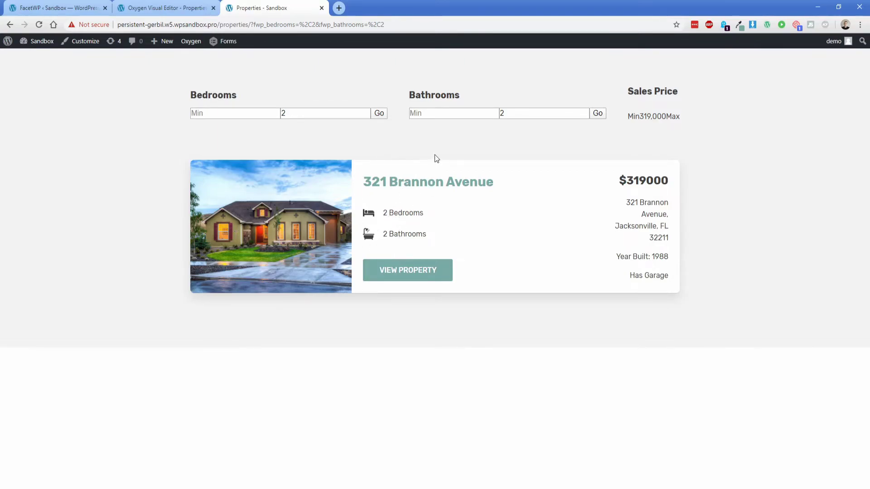
Remove the Bedrooms and Bathrooms maximums of 2 and reapply the filters
left_click(320, 114)
key("BackSpace")
left_click(380, 114)
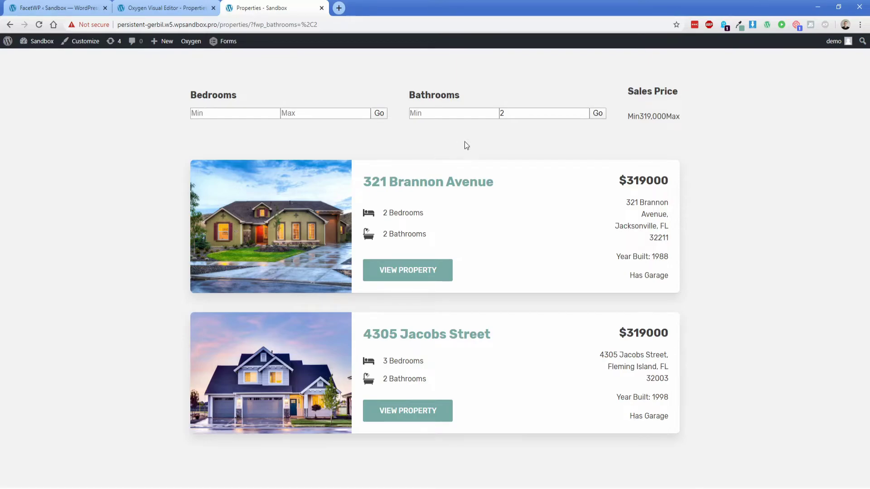
left_click(509, 115)
double_click(518, 113)
key("BackSpace")
left_click(598, 113)
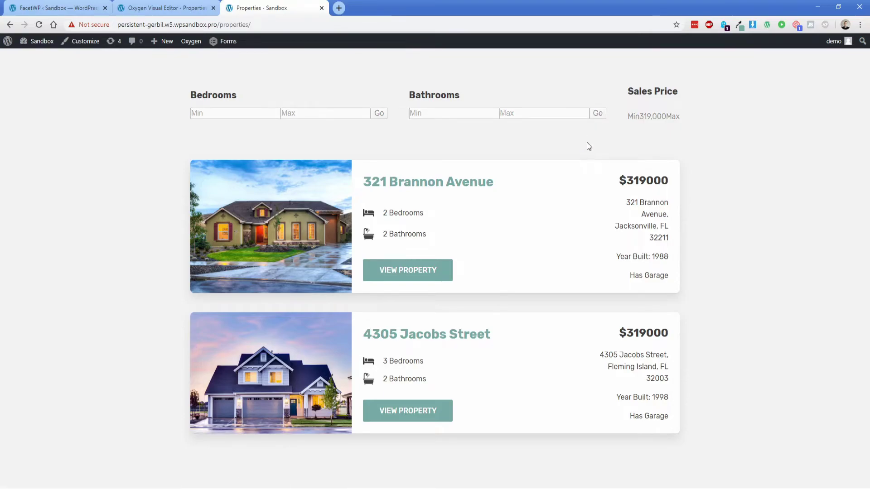
Try adjusting the Sales Price minimum on the range slider
left_click_drag(570, 107, 613, 112)
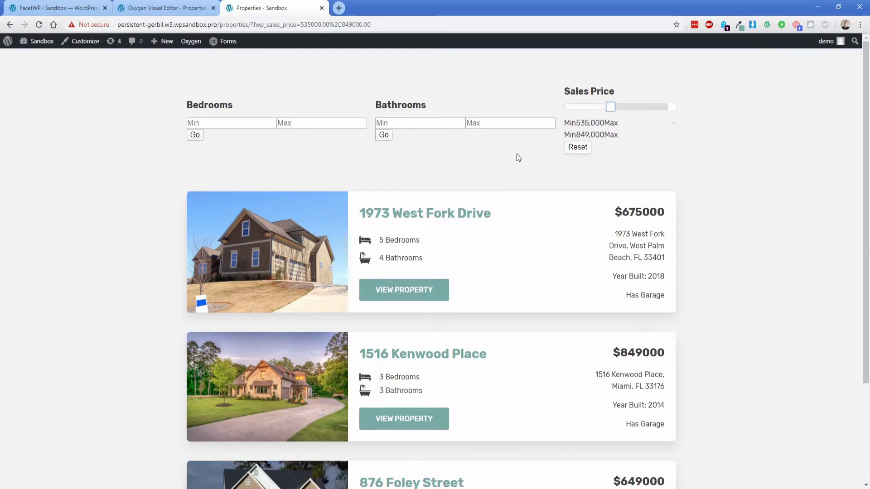
scroll(528, 198, "down", 3)
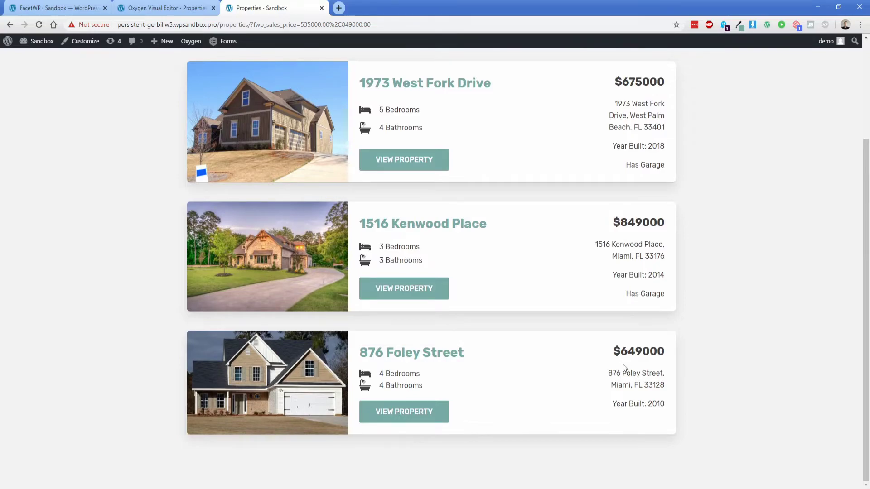
scroll(623, 364, "up", 3)
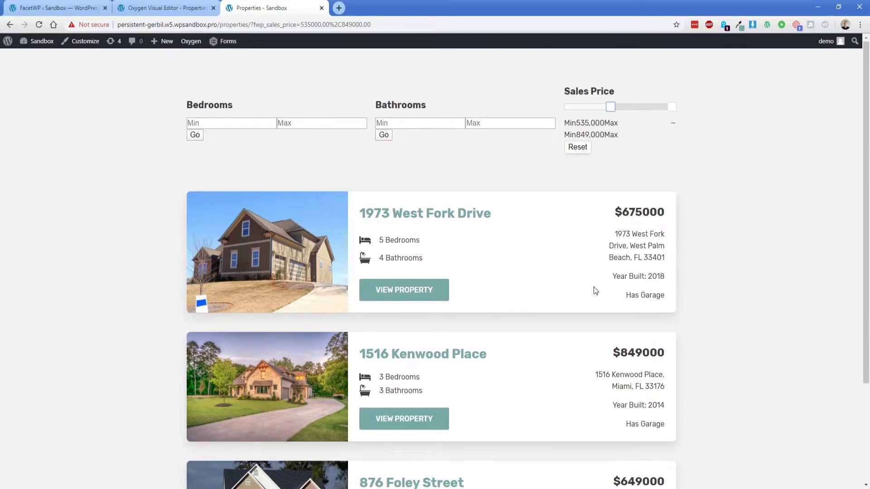
left_click_drag(576, 123, 591, 123)
left_click(437, 171)
scroll(441, 235, "down", 3)
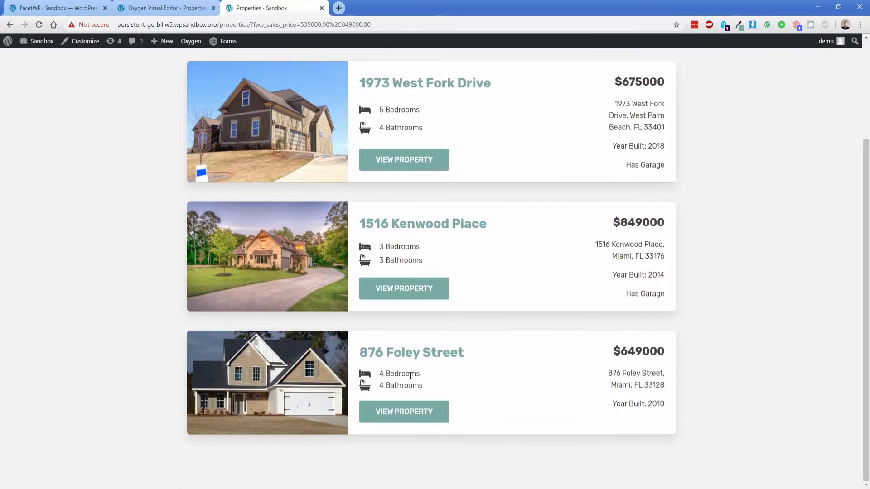
scroll(410, 376, "up", 3)
Filter the listings to a minimum of 4 bedrooms
left_click(231, 123)
type("4")
left_click(196, 135)
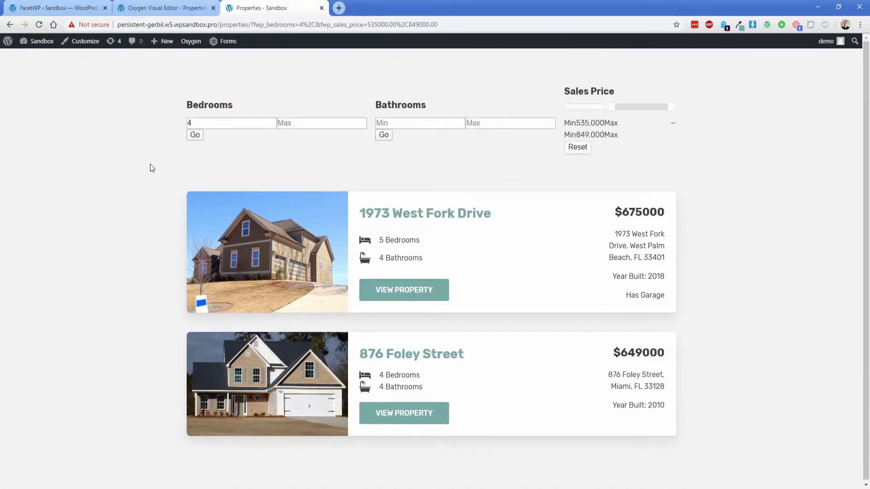
left_click(192, 122)
left_click(166, 130)
Reset the Sales Price range and remove the 4-bedroom minimum to show all listings
left_click_drag(576, 123, 600, 123)
left_click(496, 168)
left_click(576, 148)
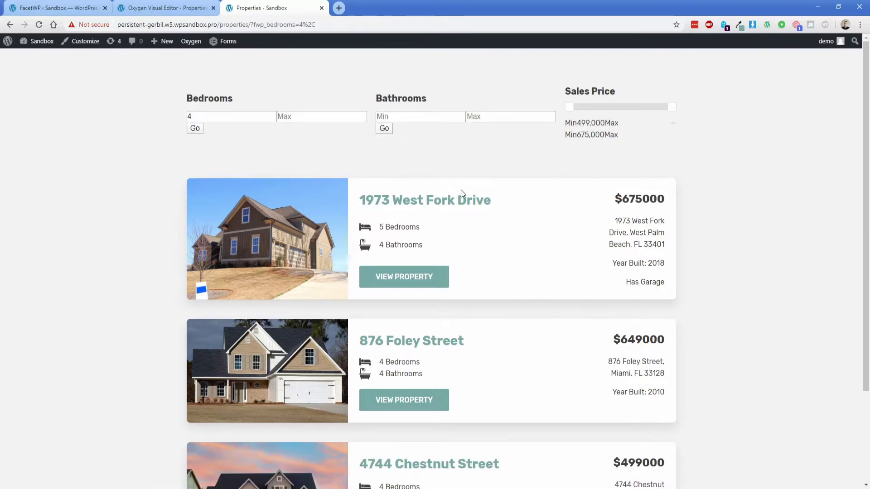
left_click(221, 119)
key("BackSpace")
left_click(194, 130)
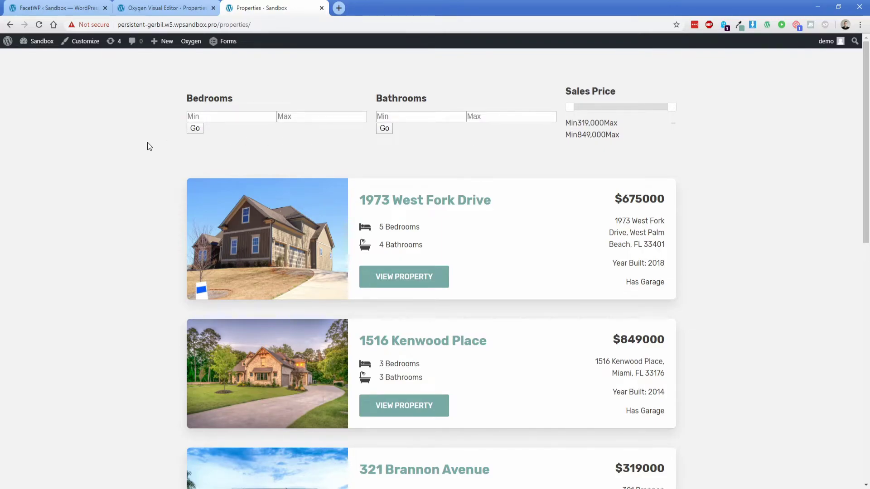
left_click(167, 9)
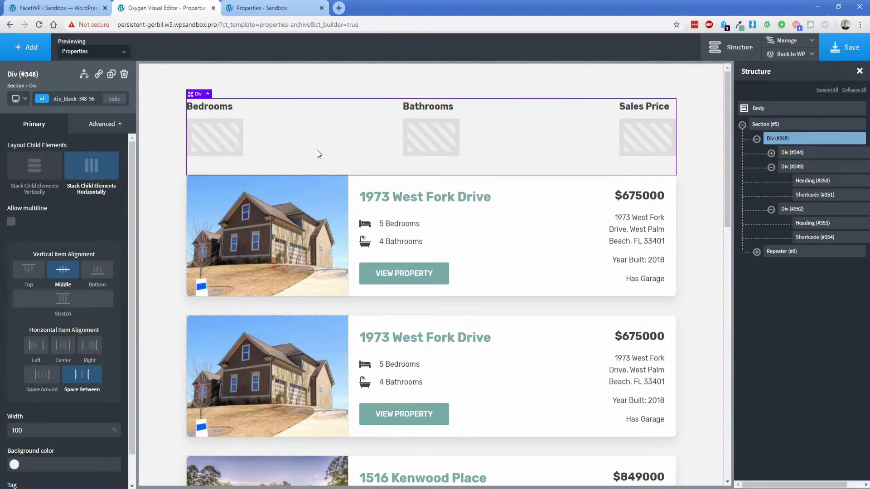
Duplicate the filter row container and copy the Sales Price facet shortcode
left_click(757, 139)
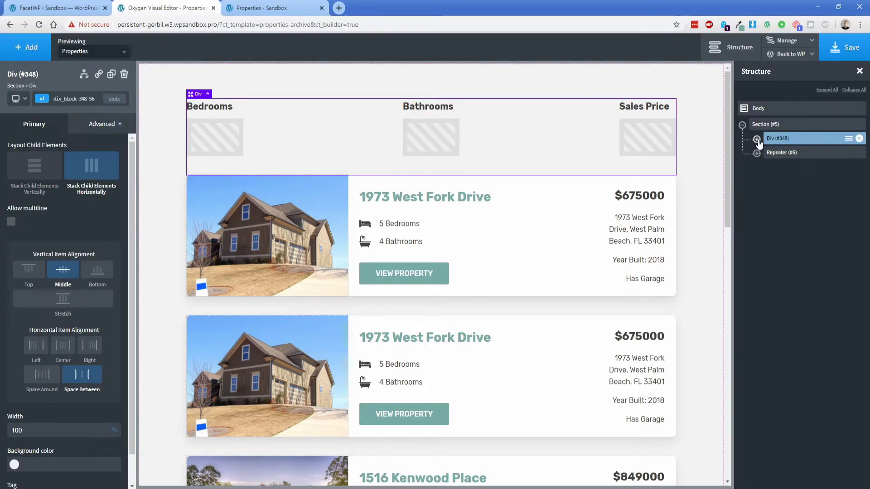
left_click(111, 74)
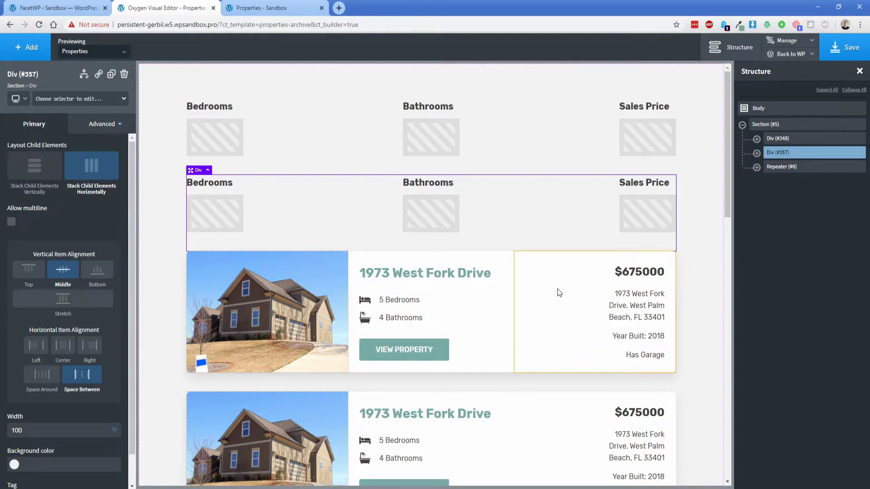
left_click(63, 7)
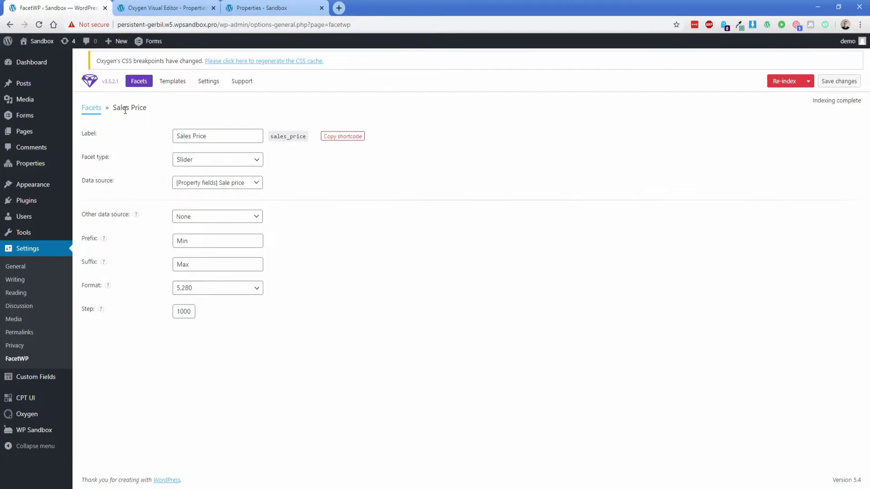
left_click(342, 142)
left_click(171, 13)
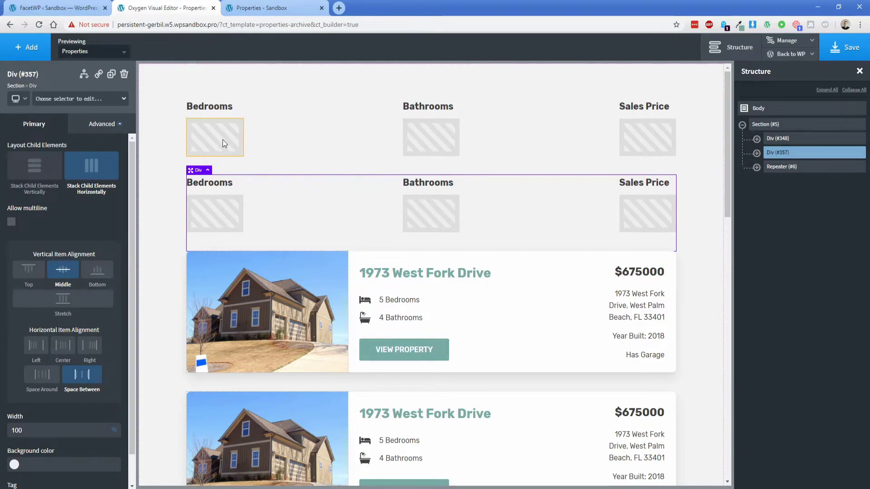
left_click(208, 142)
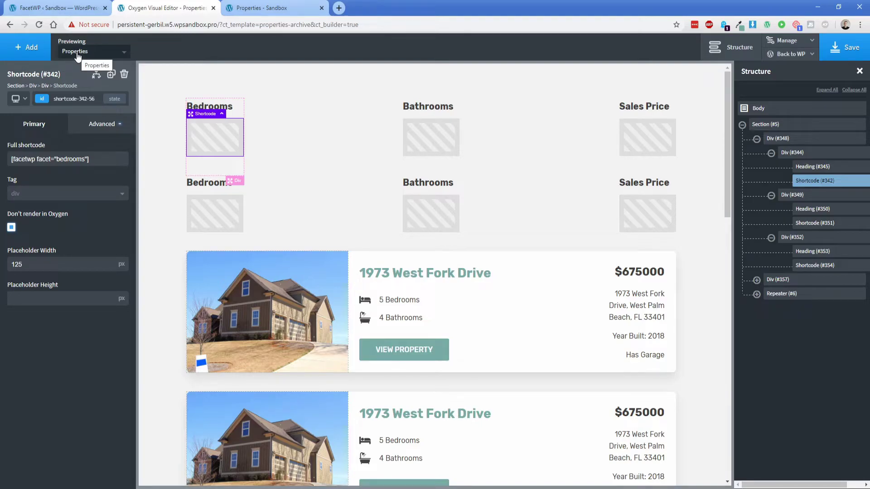
Delete the duplicated filter row, save the template, and reload the live properties page
left_click(263, 7)
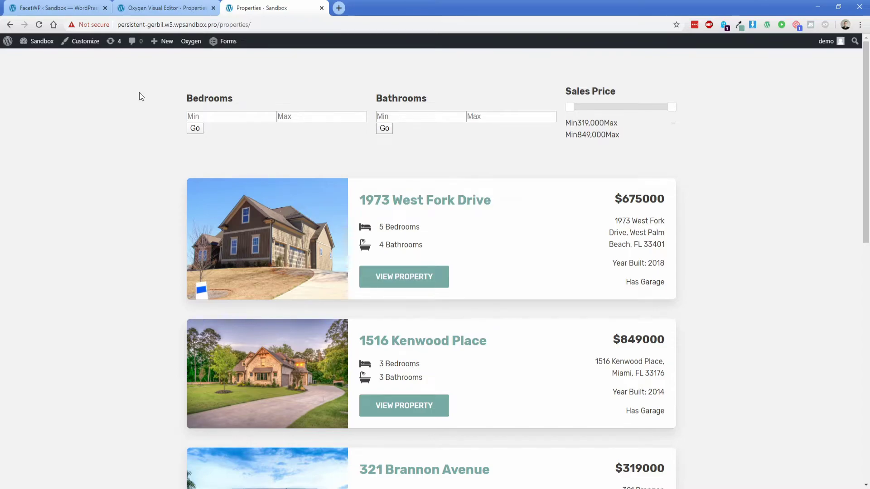
left_click(150, 7)
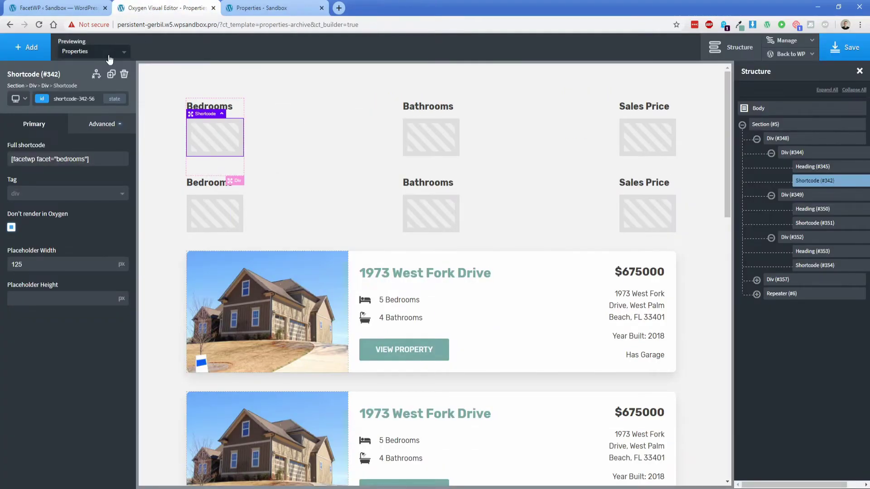
left_click(282, 192)
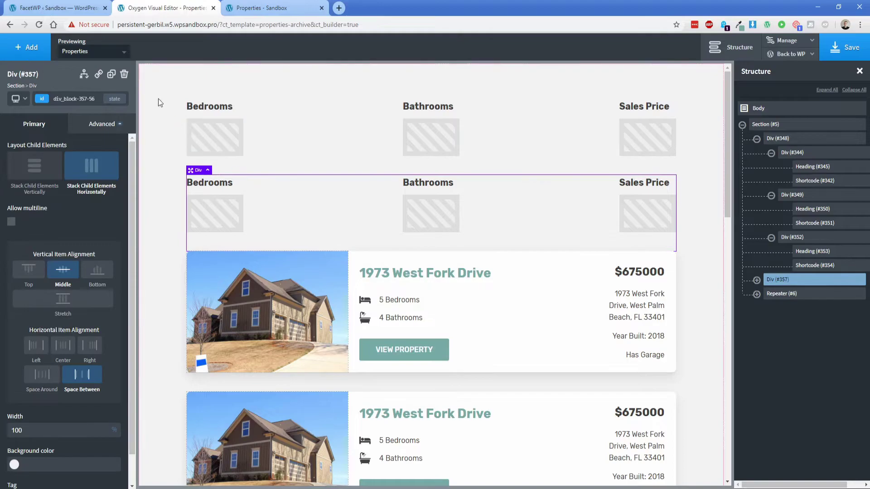
left_click(125, 76)
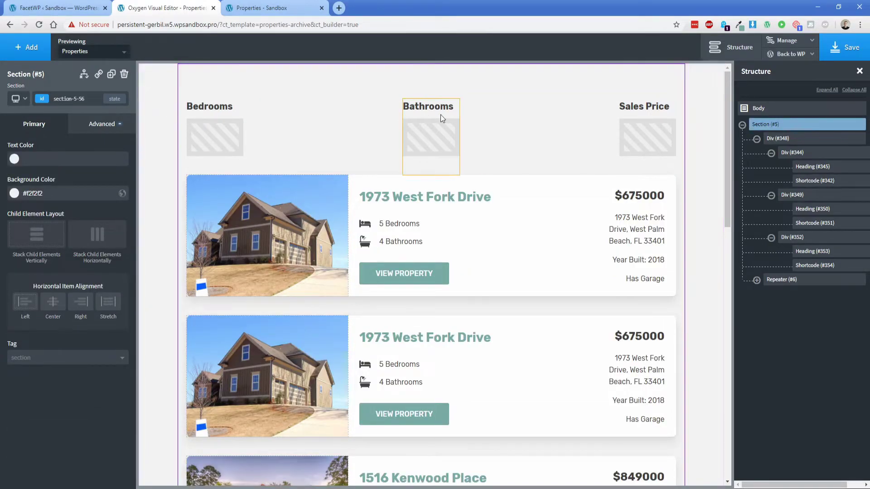
left_click(843, 48)
left_click(267, 8)
left_click(38, 24)
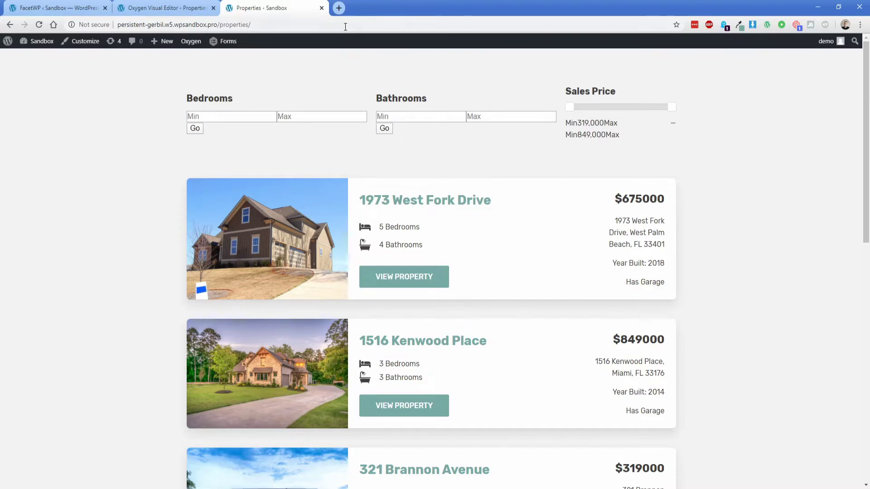
Load the GitHub Base Code CSS file and copy the input[type=text] rule, lines 16–24
left_click(340, 9)
type("https://github.com/permaslug/Gravity-Forms-CSS/blob/master/Base%20Code")
key("Return")
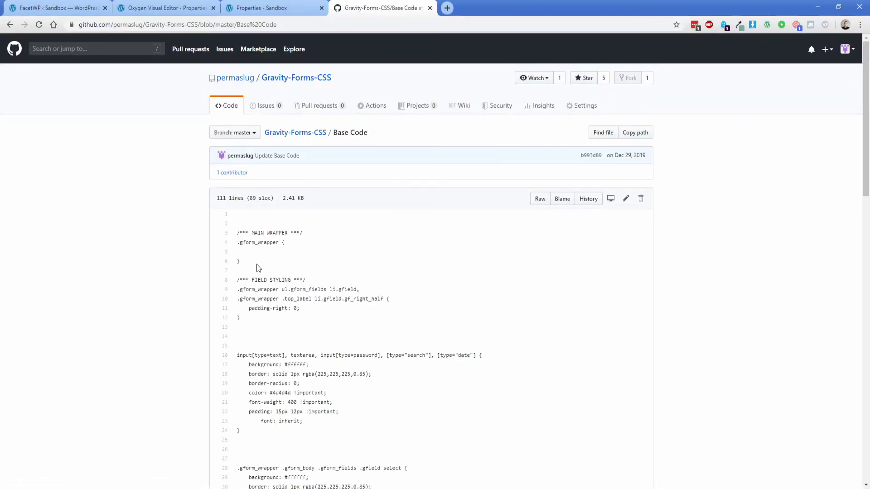
scroll(257, 262, "down", 2)
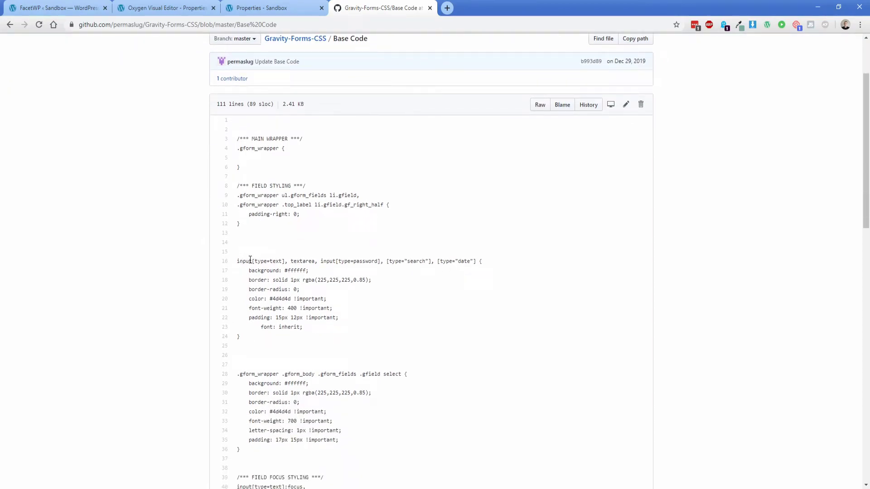
left_click_drag(245, 340, 237, 264)
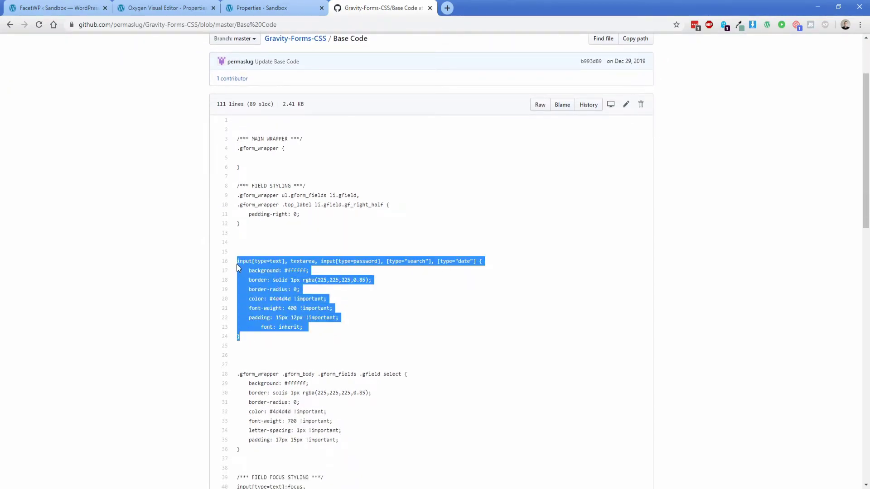
right_click(263, 280)
left_click(278, 288)
left_click(275, 11)
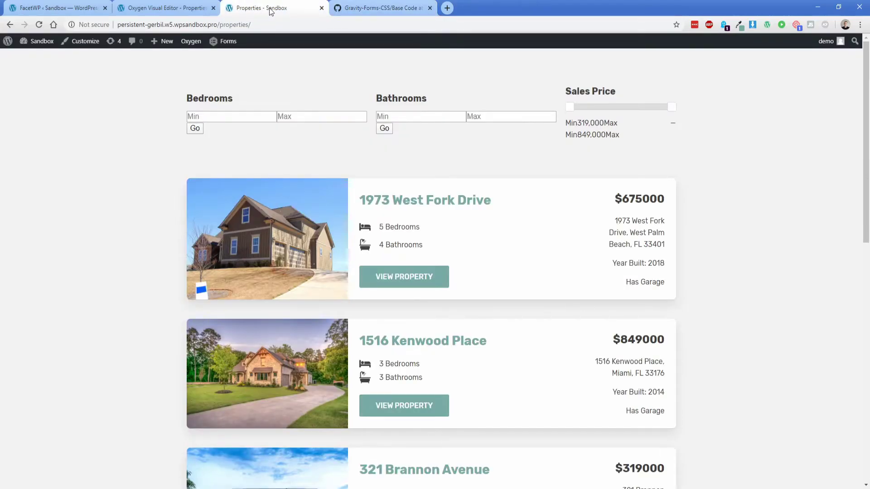
Create a stylesheet named mycustomcss containing the pasted text-input CSS rule
left_click(185, 5)
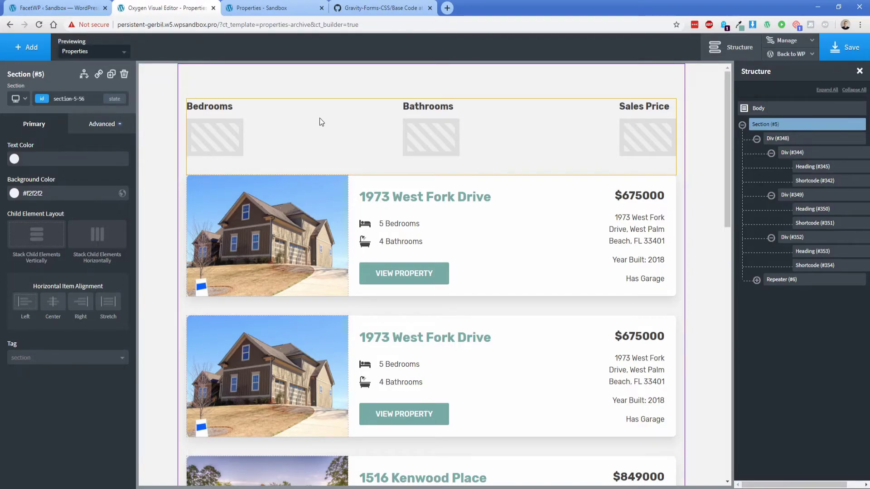
left_click(787, 41)
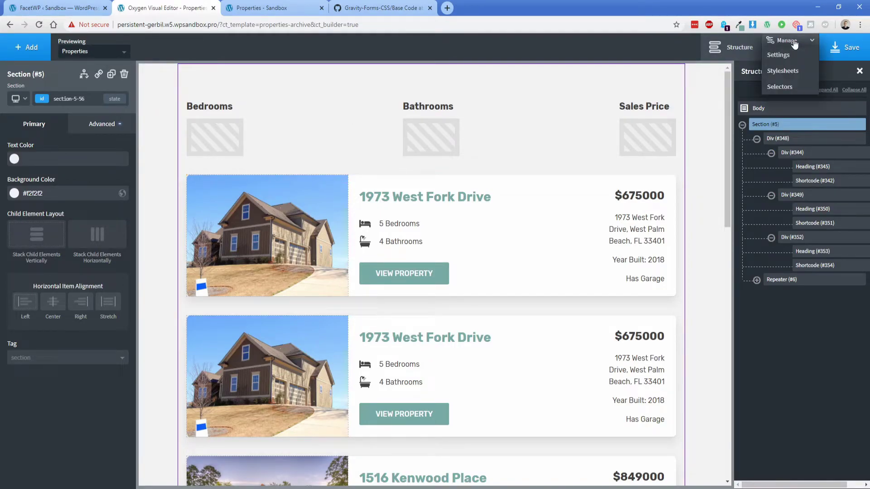
left_click(791, 72)
left_click(765, 97)
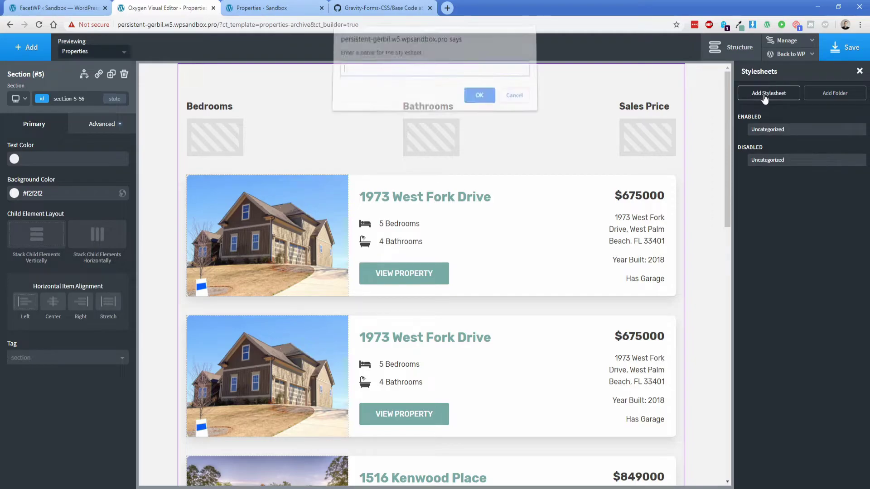
type("mycustomc")
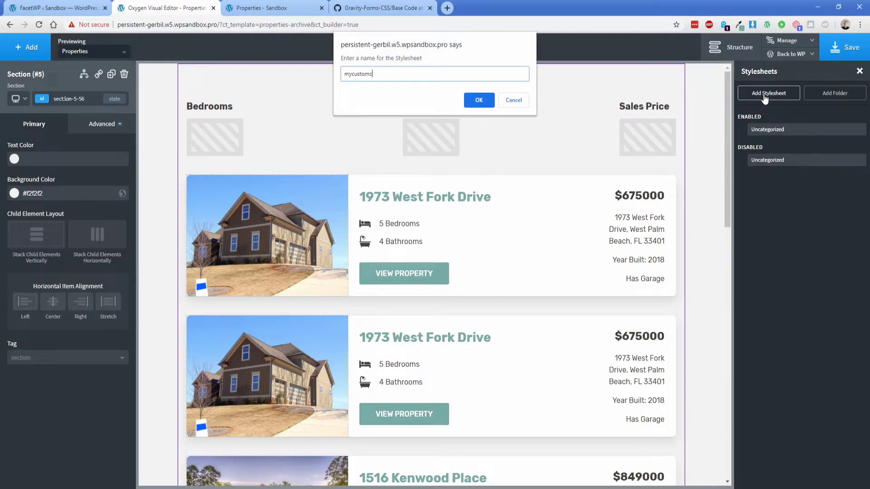
type("ss")
key("Return")
left_click(190, 187)
key("ctrl+v")
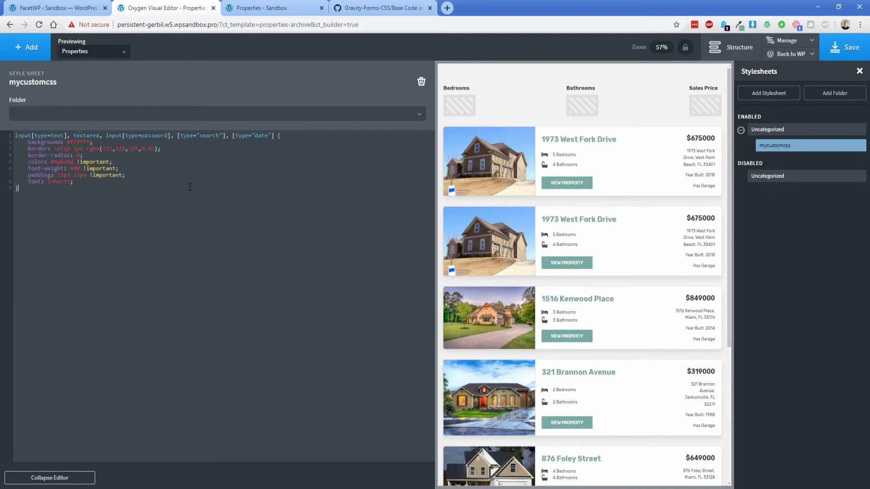
Save the stylesheet and reload the live properties page
left_click(489, 116)
left_click(843, 47)
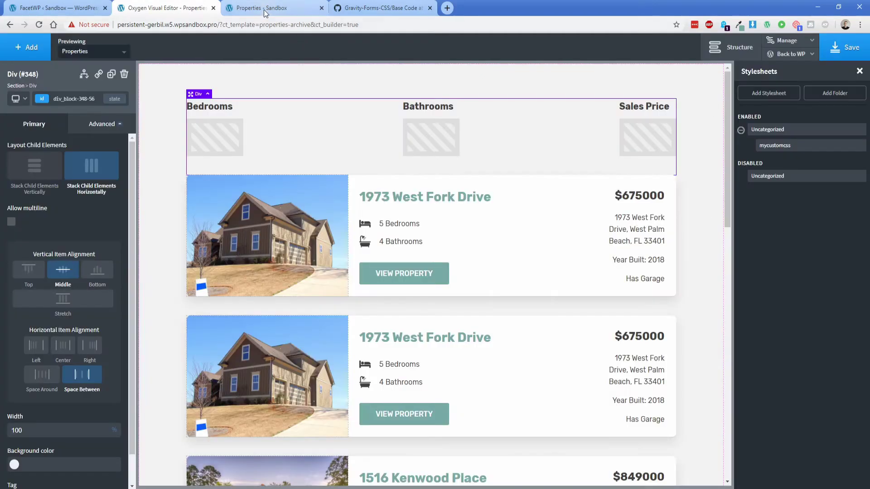
left_click(262, 8)
left_click(39, 24)
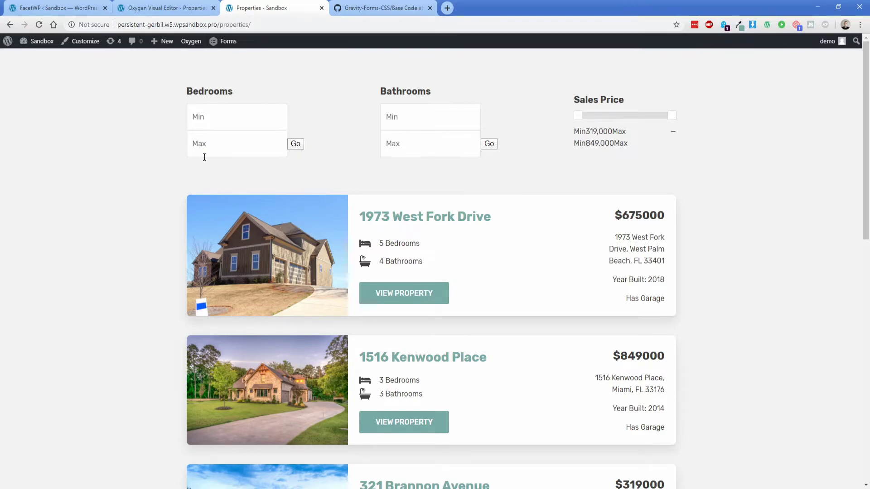
Inspect the Bedrooms Go button's input.facetwp-submit markup in DevTools
right_click(298, 145)
left_click(320, 277)
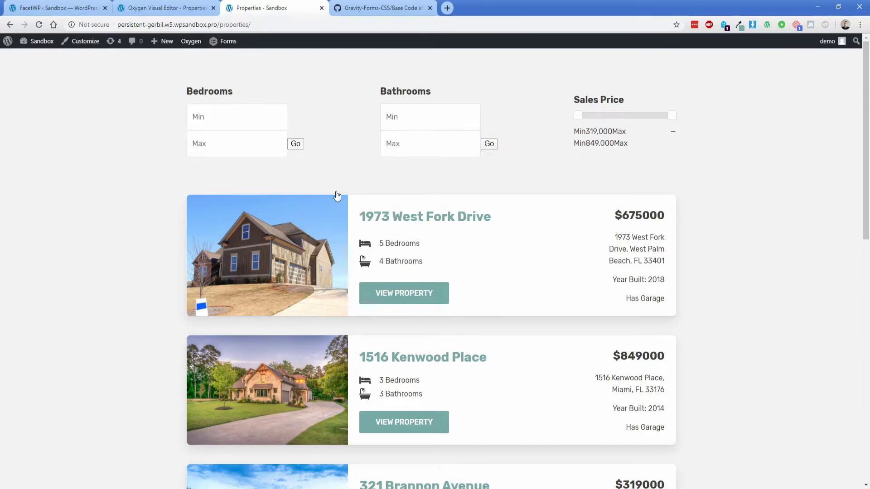
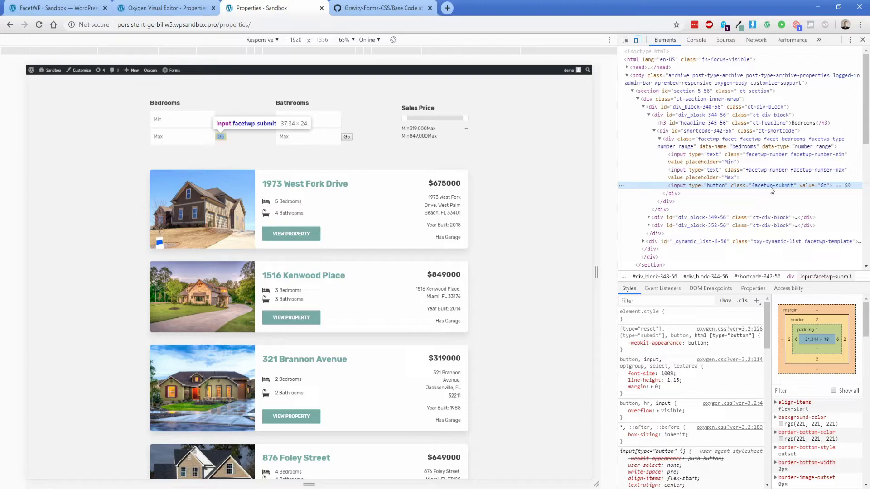
Switch back to the Oxygen editor tab for the properties archive template
left_click(158, 6)
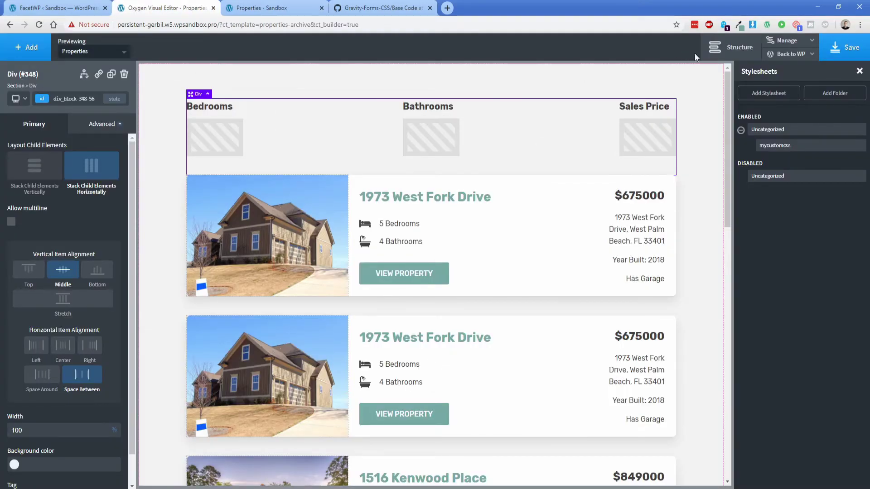
Add a new custom selector named .facetwp-submit
left_click(781, 40)
left_click(779, 87)
left_click(769, 93)
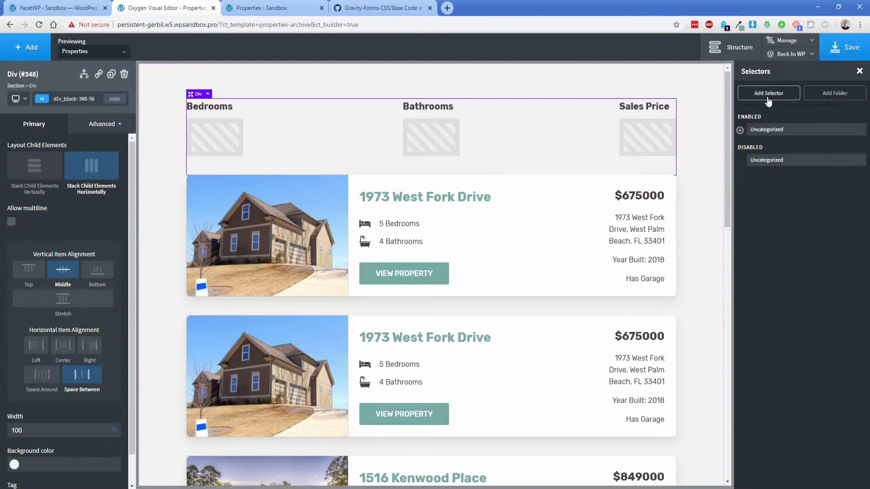
type(".facetwp-submit")
key("Return")
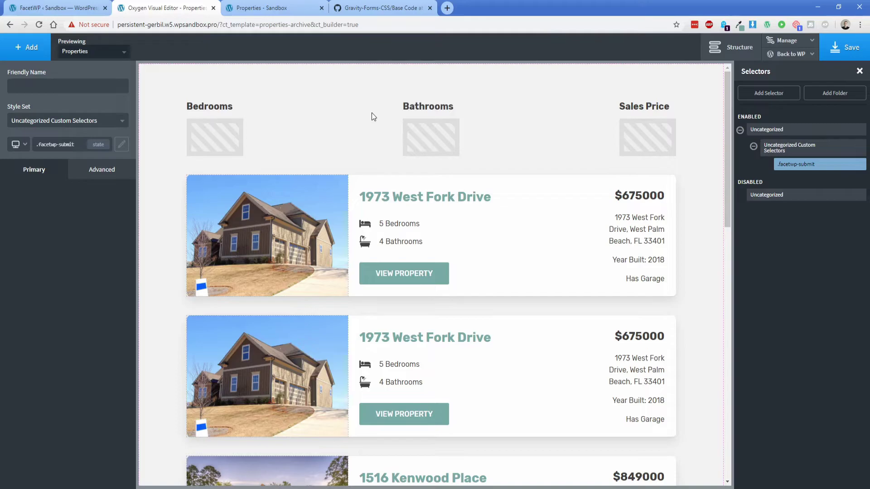
Give .facetwp-submit 25px left and right padding
left_click(83, 174)
left_click(74, 219)
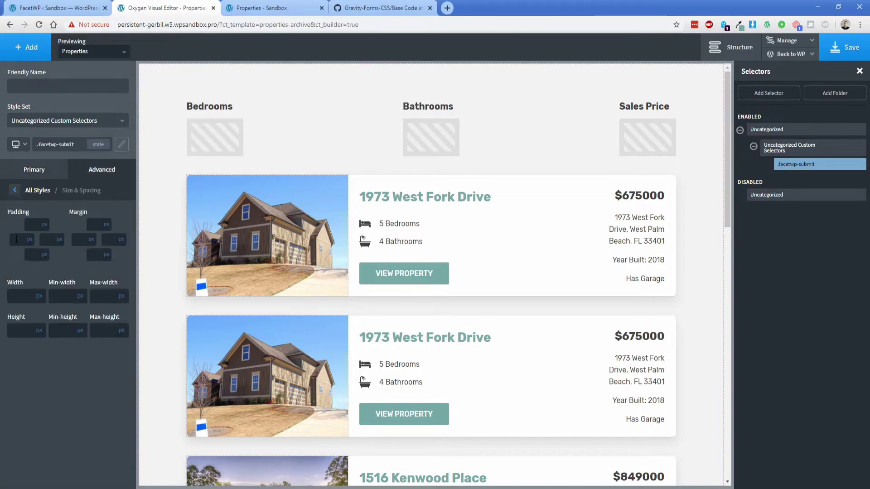
left_click(16, 239)
type("25")
left_click(43, 240)
type("25")
Set the selector's background colour to #78aaa5, copied from the colour picker
left_click(96, 176)
left_click(66, 203)
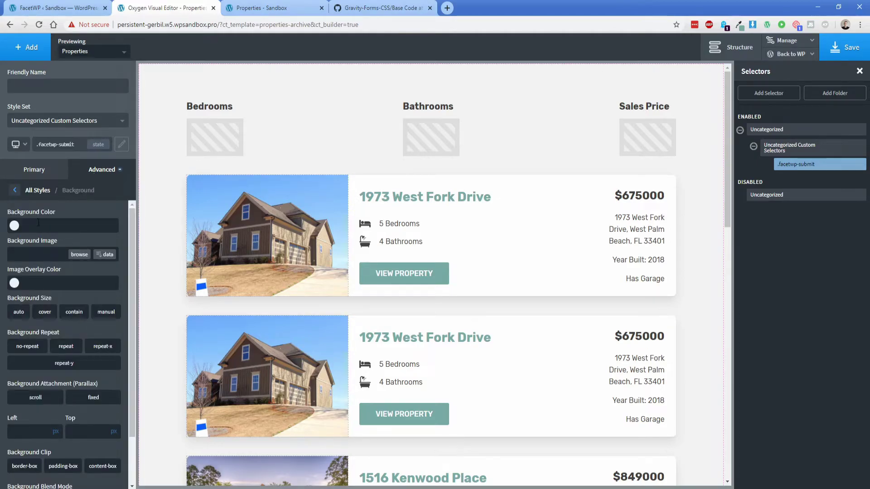
left_click(739, 25)
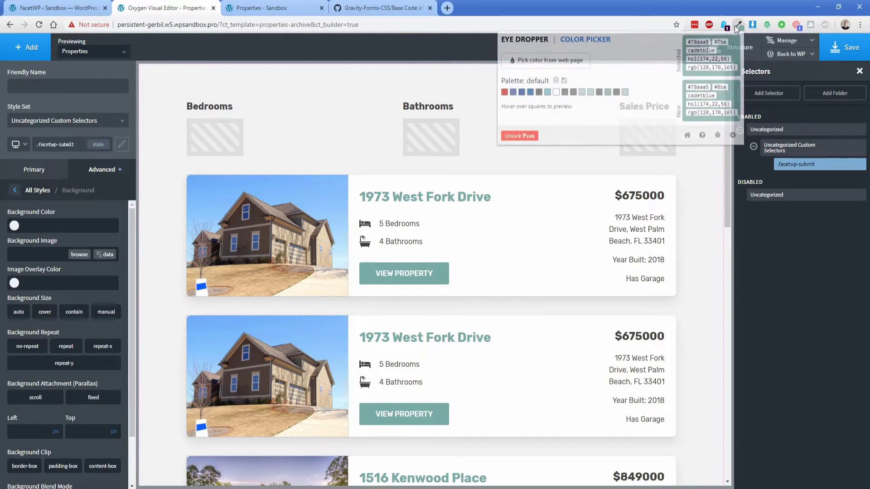
double_click(695, 87)
key("ctrl+c")
left_click(49, 226)
key("ctrl+v")
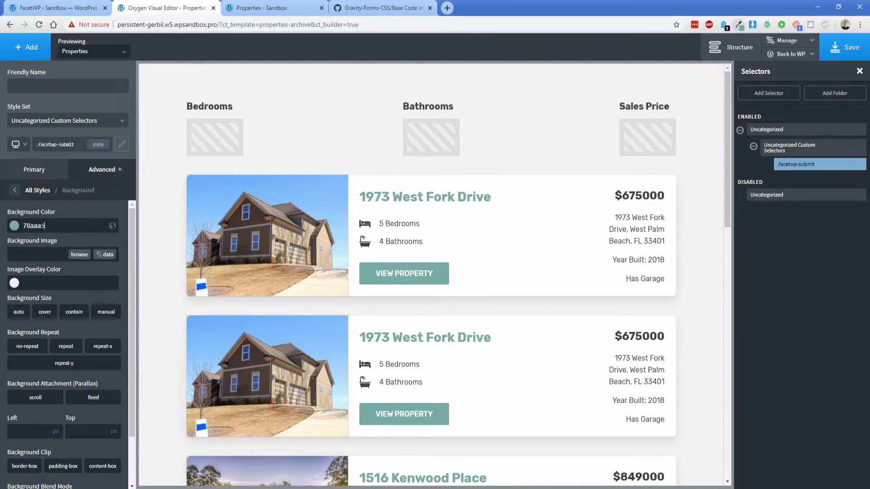
key("Home")
type("#")
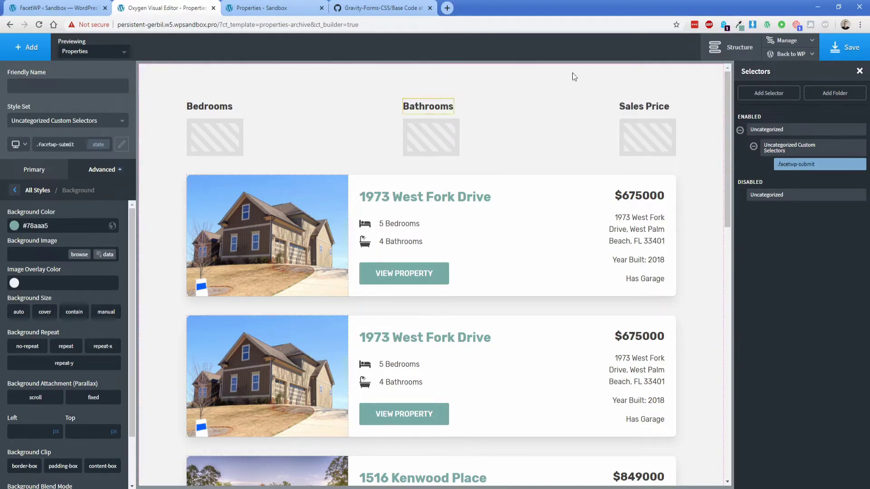
Save the template and reload the live properties page
left_click(836, 56)
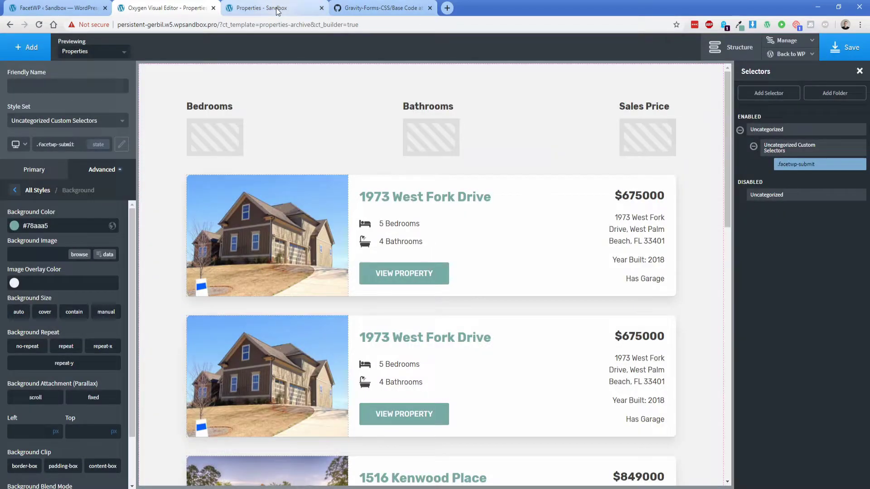
left_click(278, 12)
left_click(39, 25)
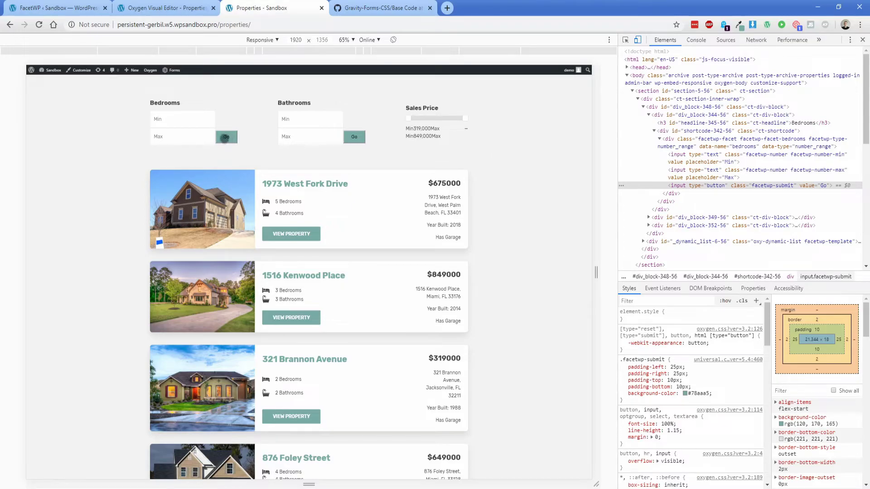
Make the .facetwp-submit button text colour white
left_click(154, 10)
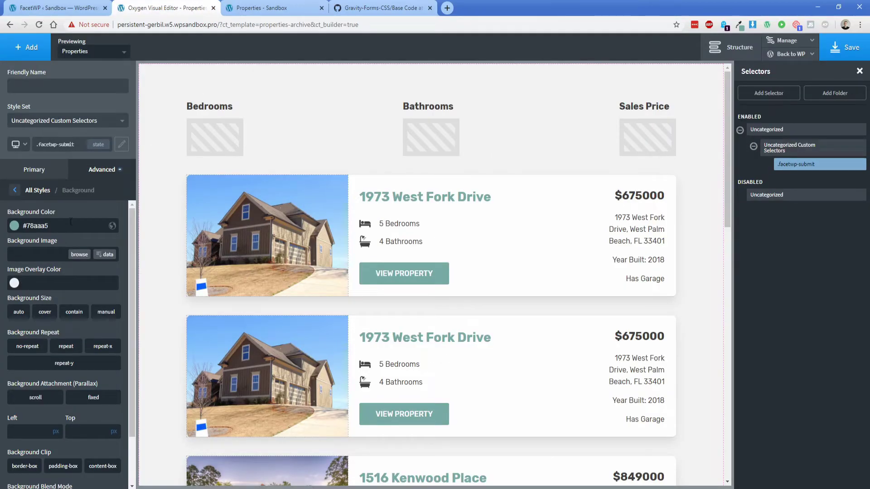
left_click(95, 173)
left_click(69, 269)
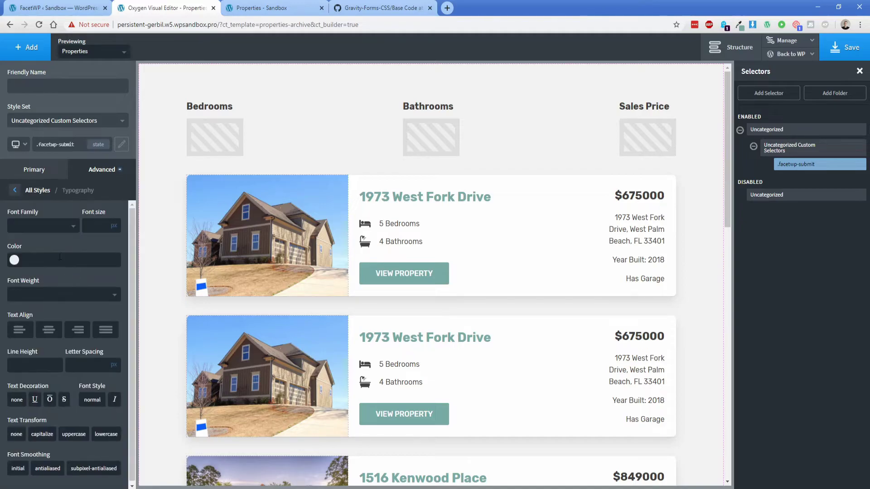
left_click(16, 260)
left_click_drag(27, 302, 2, 253)
Give the buttons a 1px #ffffff border
left_click(97, 175)
left_click(63, 293)
left_click(39, 262)
type("ffffff")
key("Tab")
type("1")
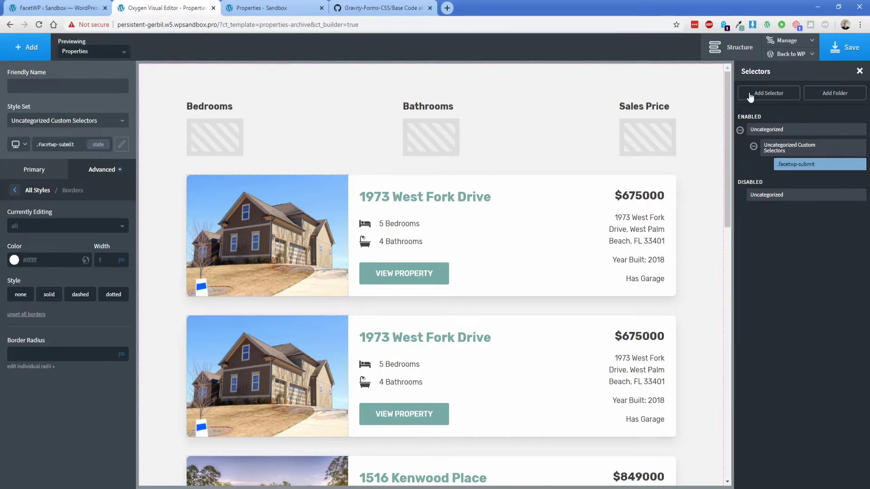
Save, reload the live properties page, and close DevTools
left_click(833, 49)
left_click(267, 12)
key("F5")
left_click(863, 39)
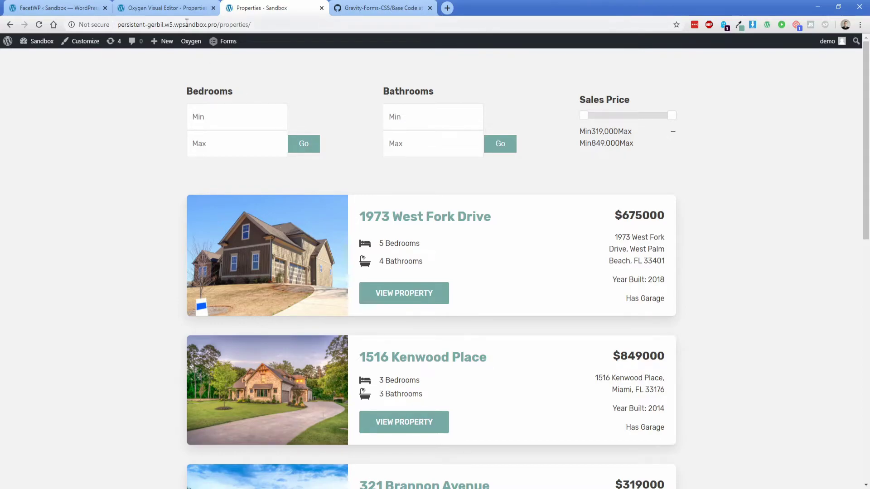
Reopen the .facetwp-submit selector's styles from the Uncategorized selectors folder
left_click(181, 9)
left_click(169, 140)
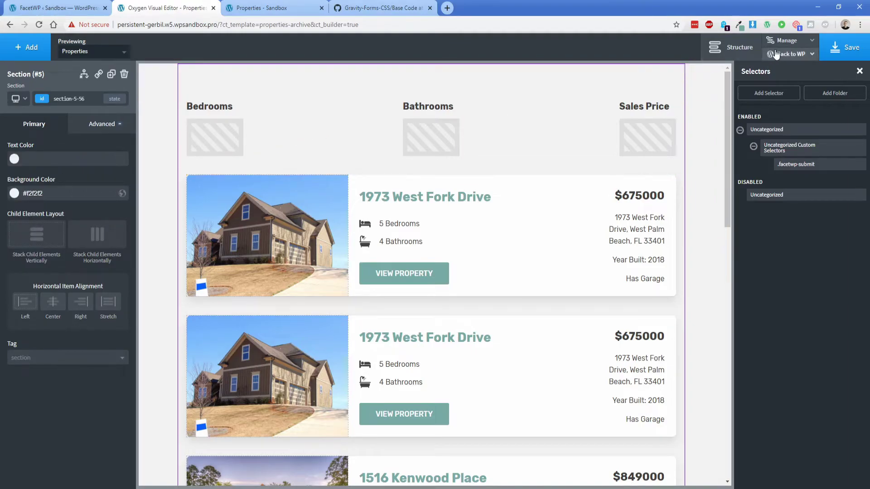
left_click(788, 42)
left_click(781, 87)
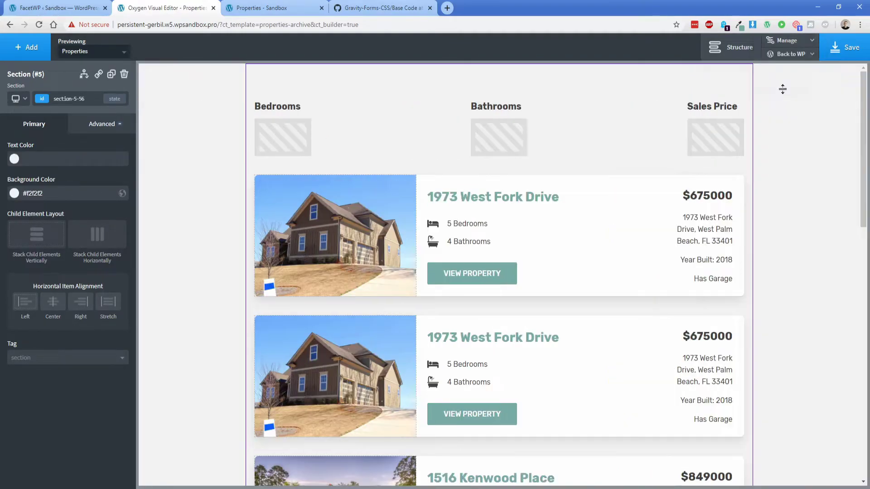
mouse_move(783, 56)
left_click(779, 86)
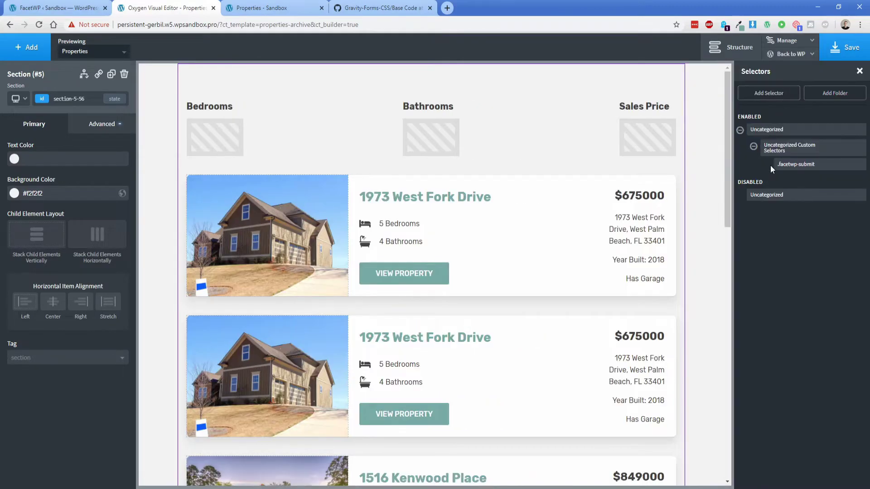
left_click(775, 149)
left_click(740, 131)
left_click(741, 131)
left_click(754, 148)
left_click(792, 168)
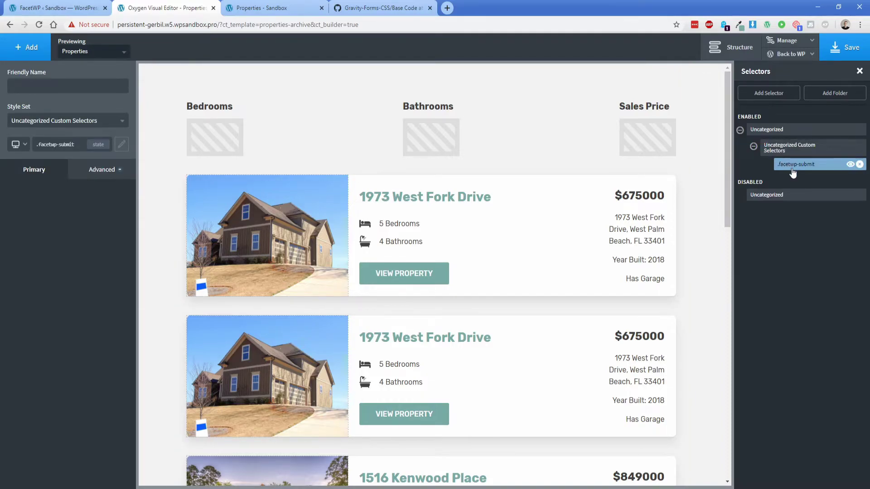
Try the Bedrooms Min and Max fields, then open the 1973 West Fork Drive property
left_click(281, 12)
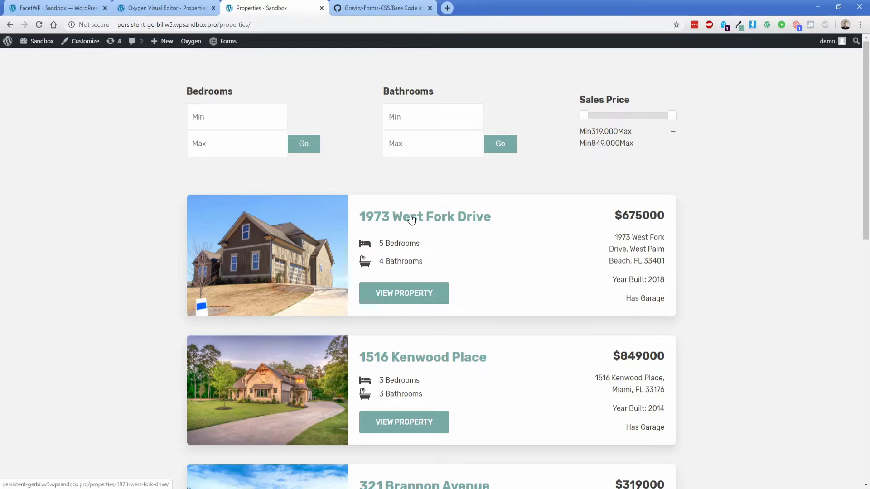
left_click(246, 128)
left_click(244, 142)
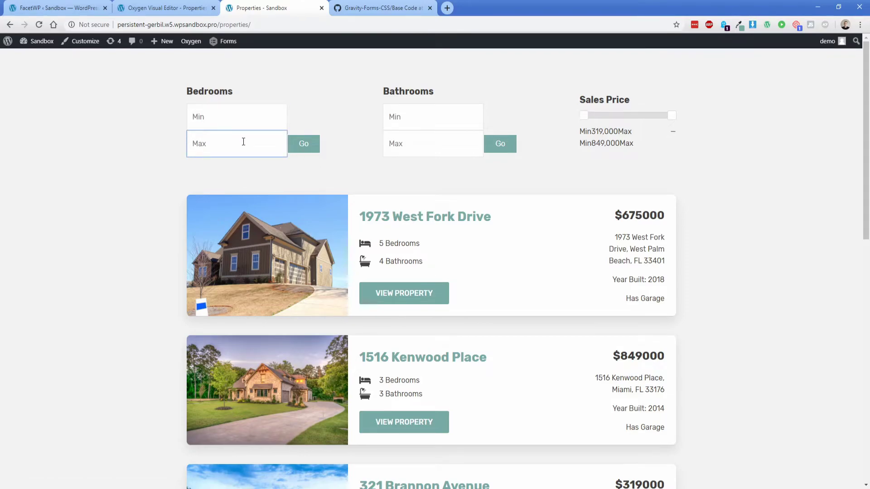
left_click(222, 121)
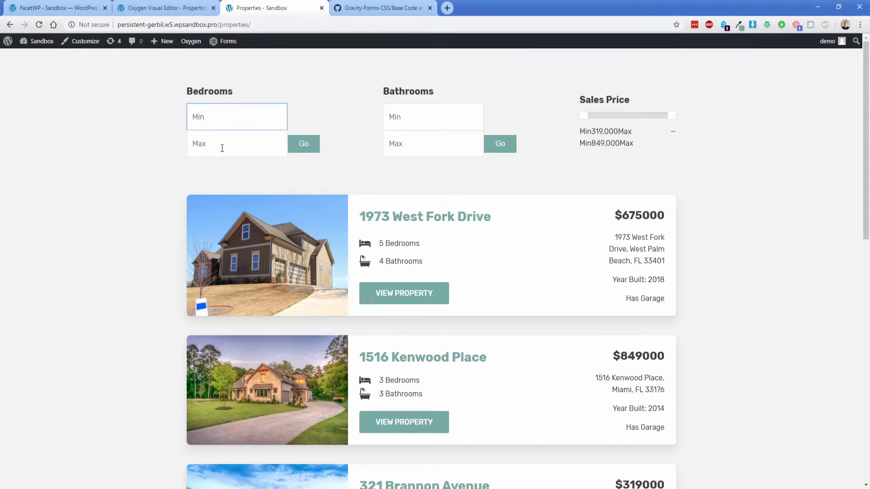
left_click(317, 123)
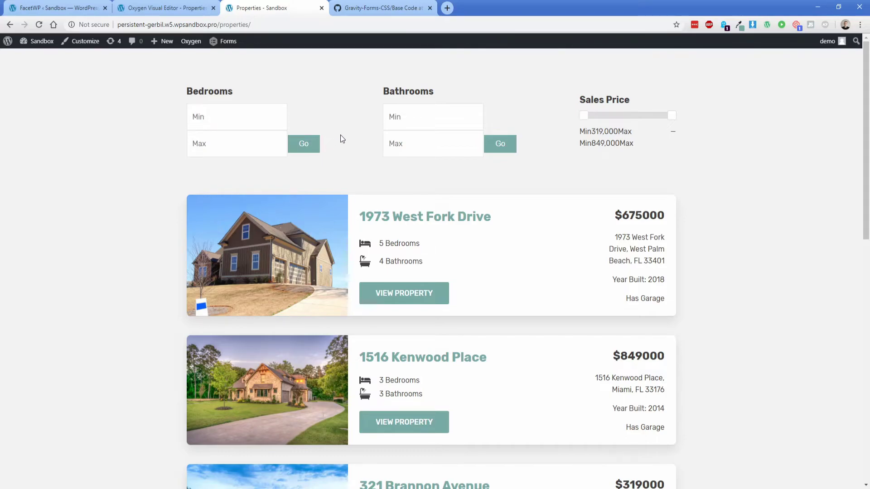
middle_click(401, 216)
left_click(369, 7)
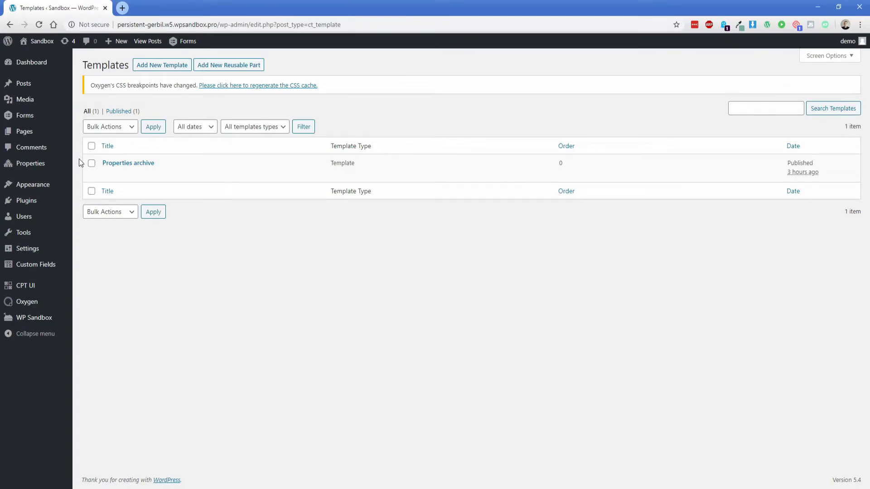
Publish a new template 'Properties singular' applied to single Properties posts
left_click(163, 68)
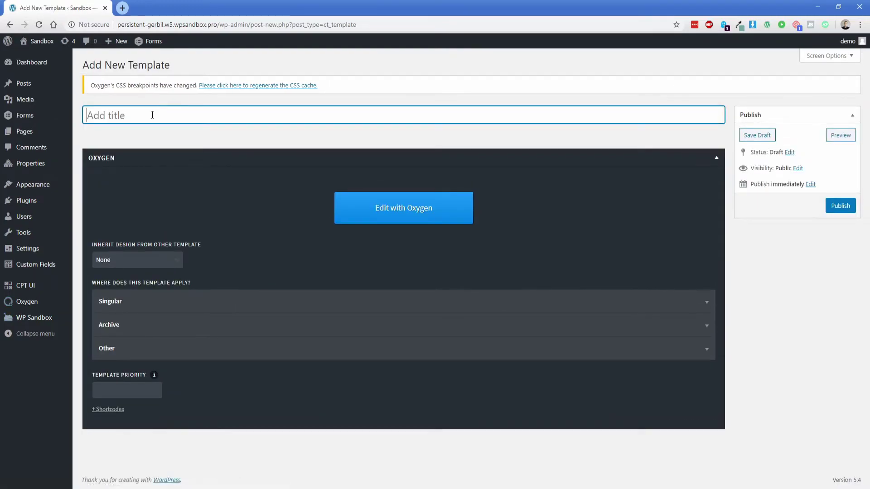
type("Properties ")
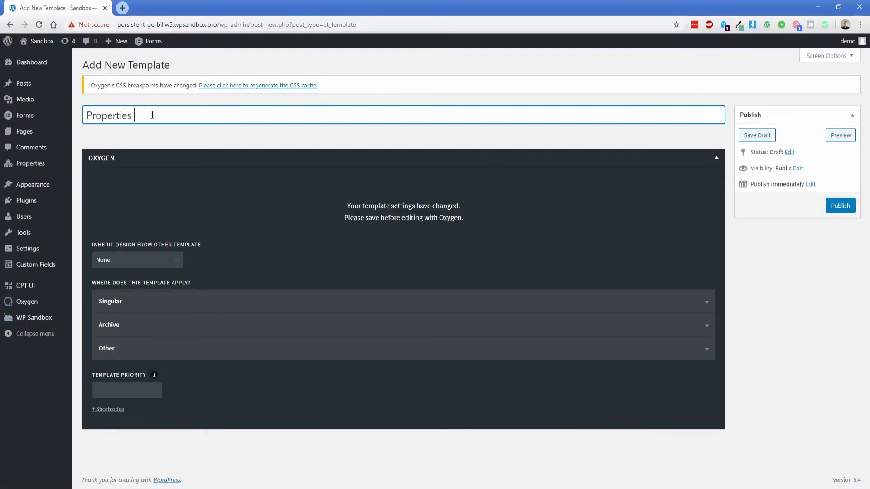
type("singular")
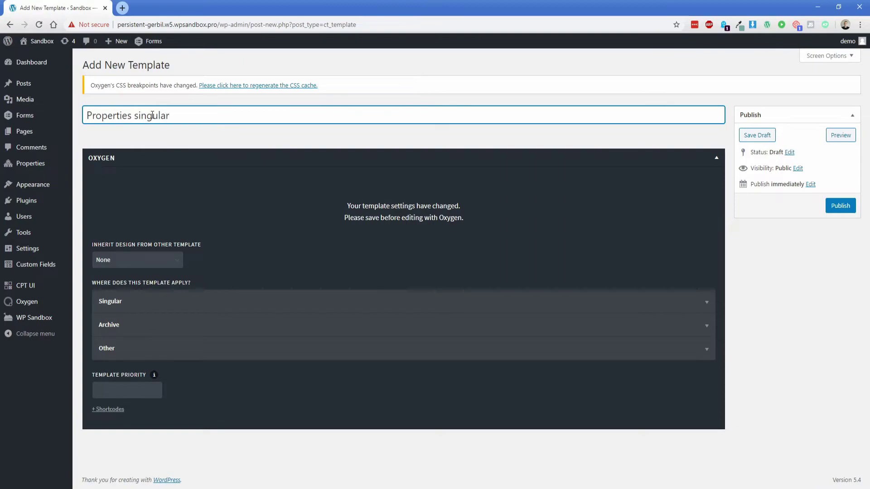
left_click(121, 301)
scroll(130, 442, "down", 1)
left_click(130, 438)
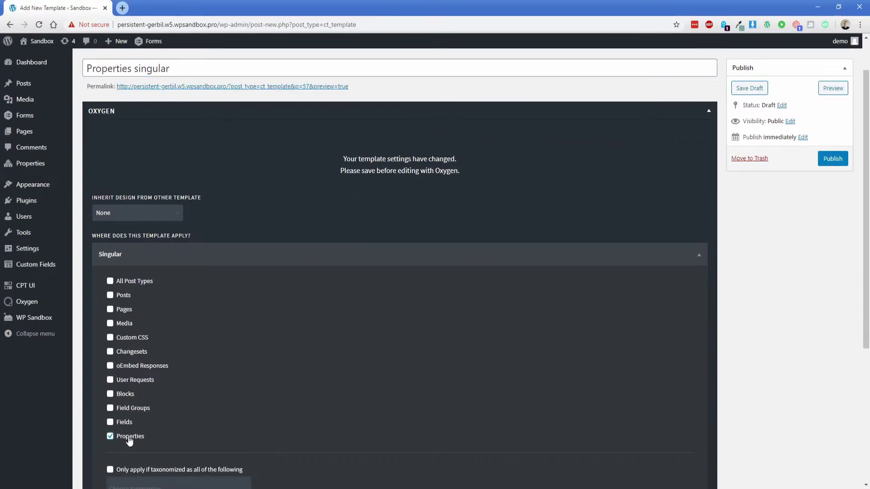
left_click(833, 159)
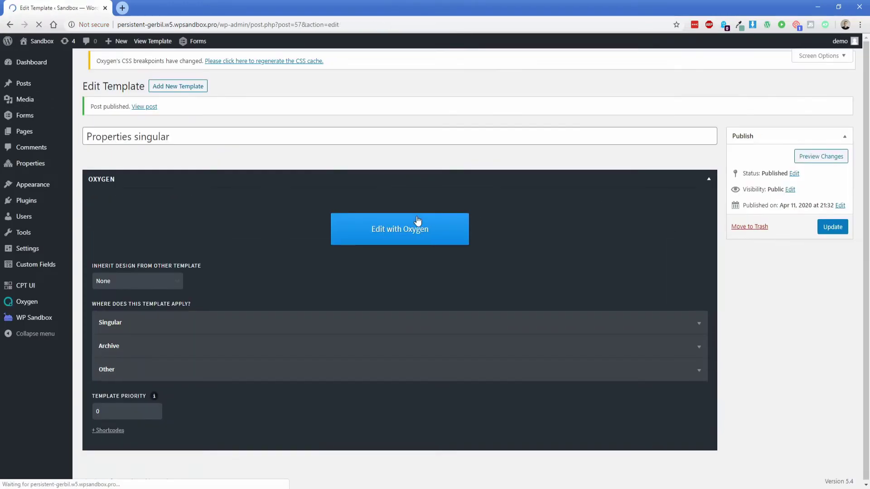
Add a section containing a heading with 32px font size
left_click(401, 233)
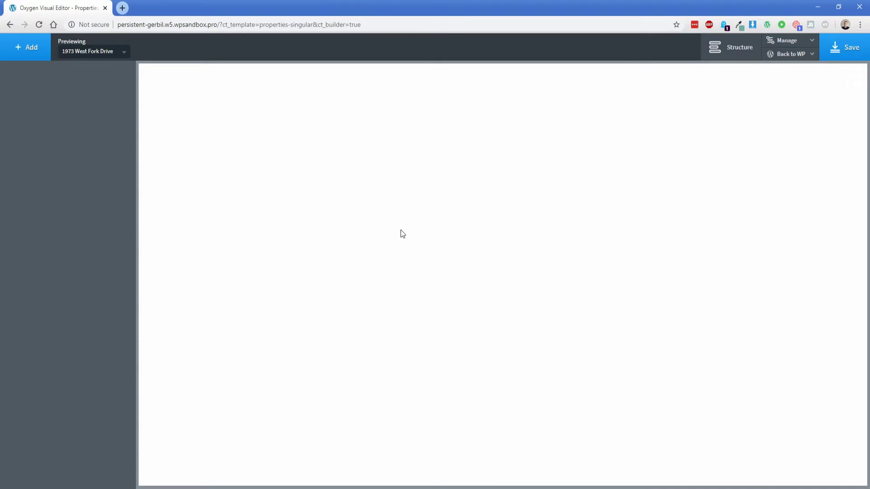
left_click(39, 56)
left_click(45, 136)
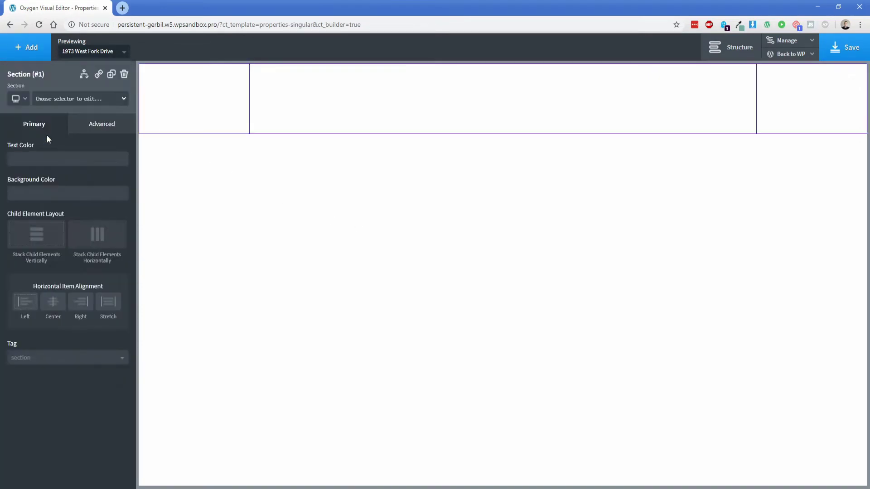
left_click(32, 49)
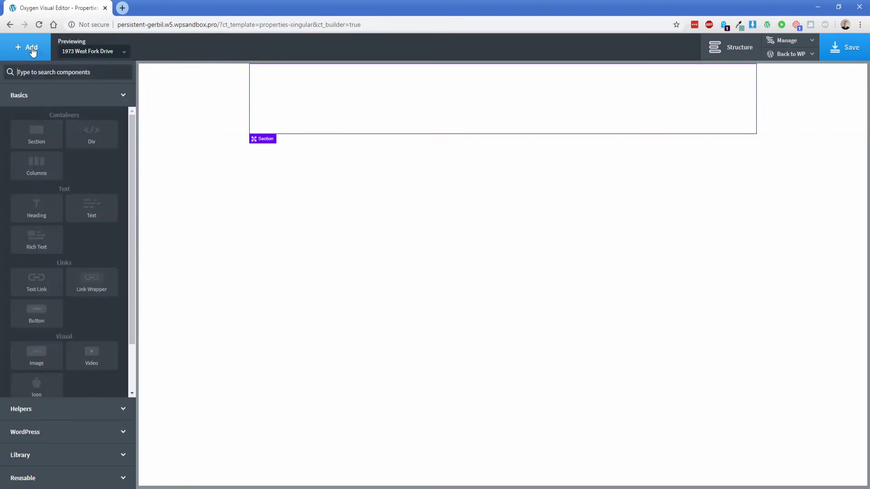
left_click(38, 217)
left_click_drag(89, 232, 76, 232)
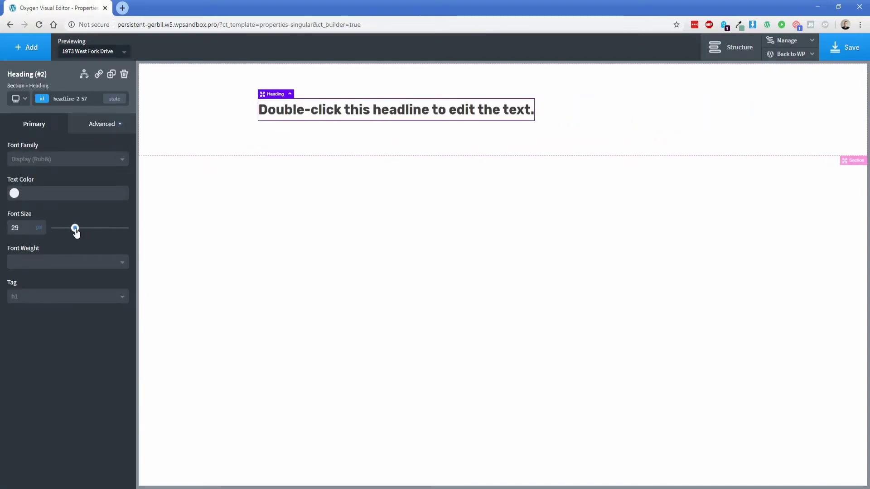
double_click(36, 222)
type("32")
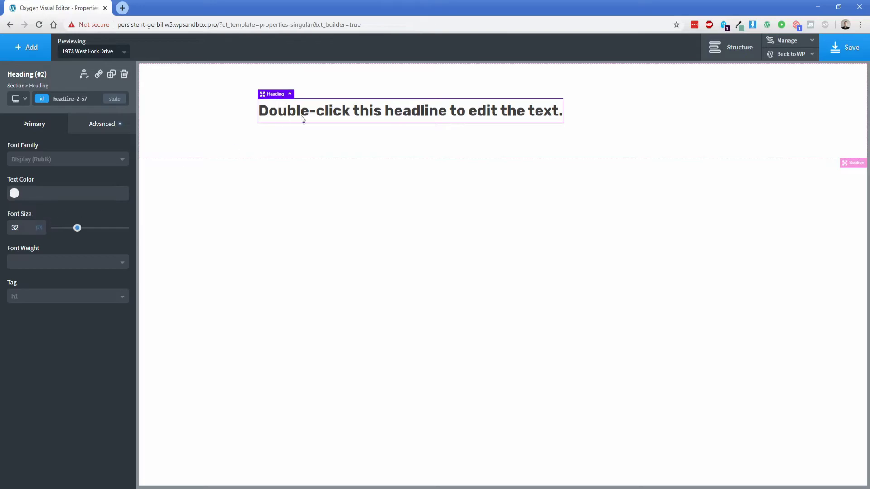
Bind the heading to the dynamic post title and add a second heading below it
double_click(321, 118)
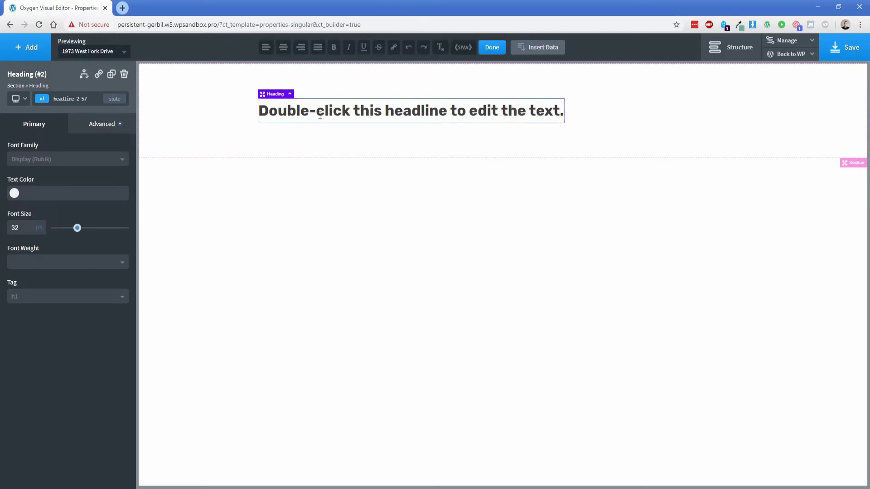
left_click(528, 50)
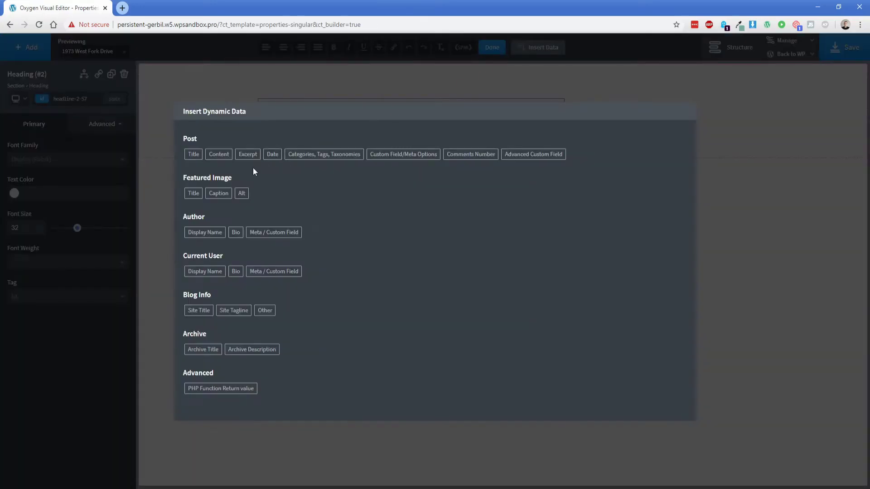
left_click(193, 154)
left_click(208, 194)
left_click(227, 121)
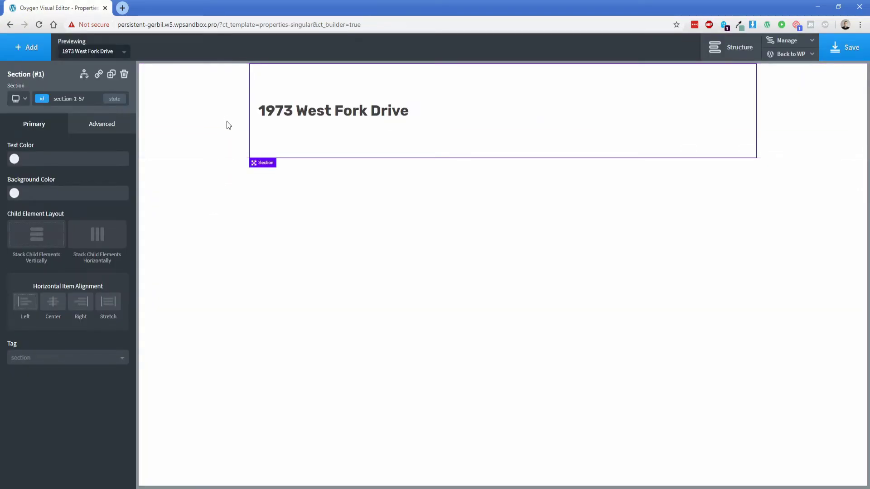
left_click(282, 122)
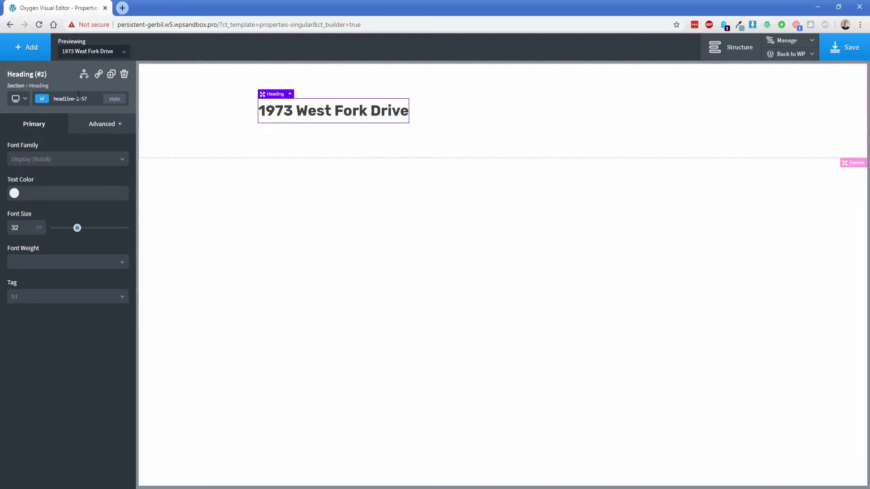
left_click(26, 47)
left_click(36, 206)
Make the new heading a 22px, weight-400 h2 showing the ACF Address field
left_click_drag(90, 231, 72, 233)
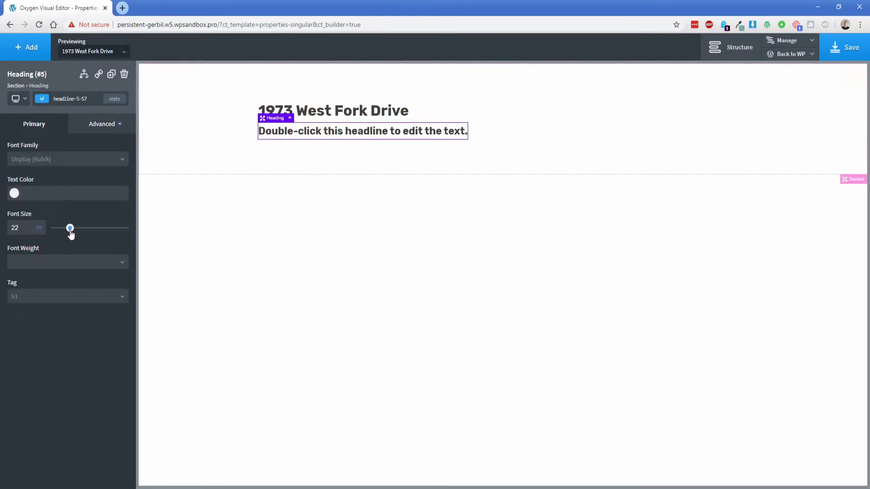
left_click(57, 263)
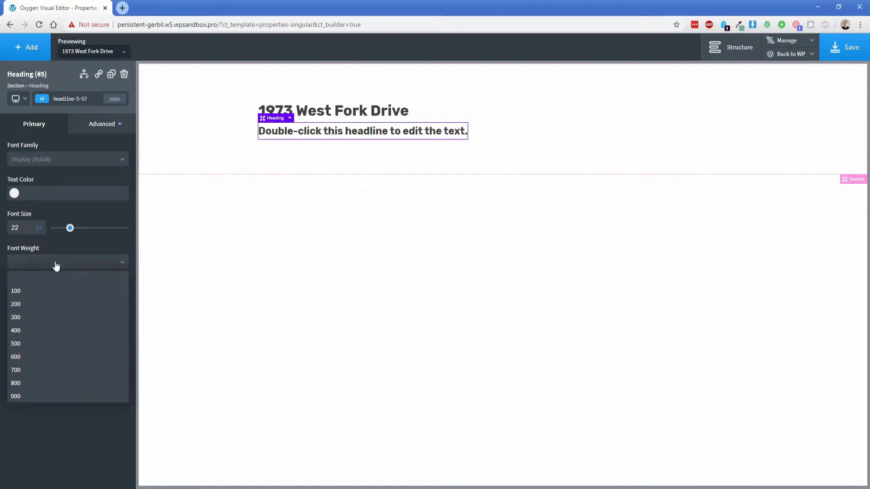
left_click(31, 335)
left_click(29, 297)
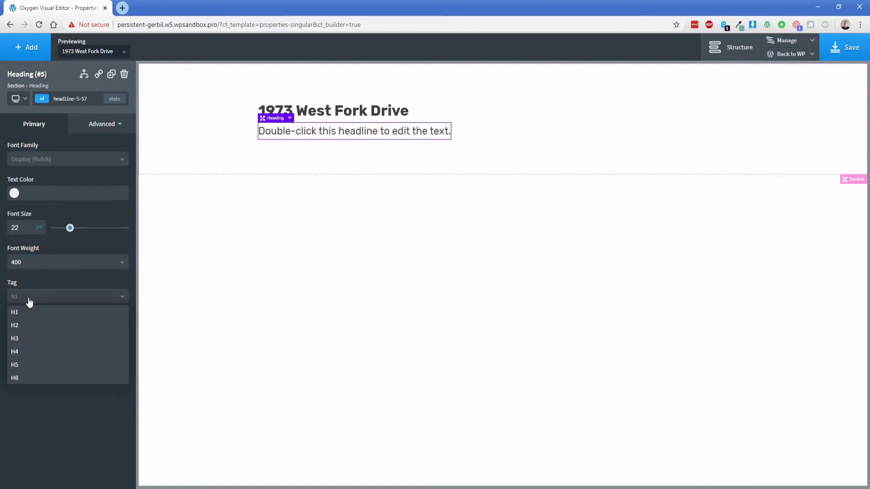
left_click(26, 326)
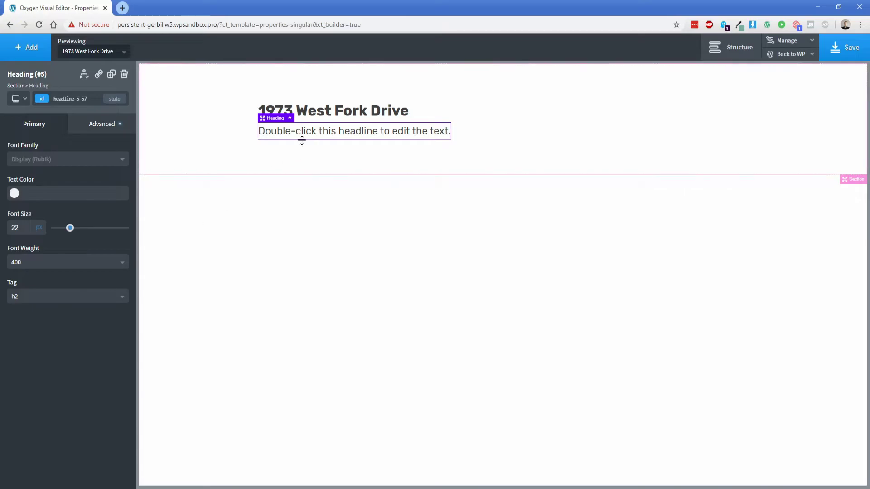
double_click(311, 130)
left_click(542, 48)
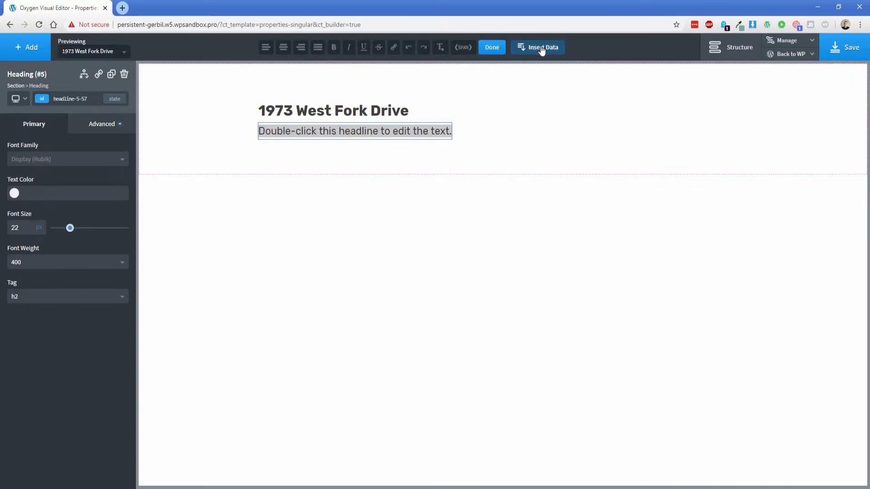
left_click(537, 155)
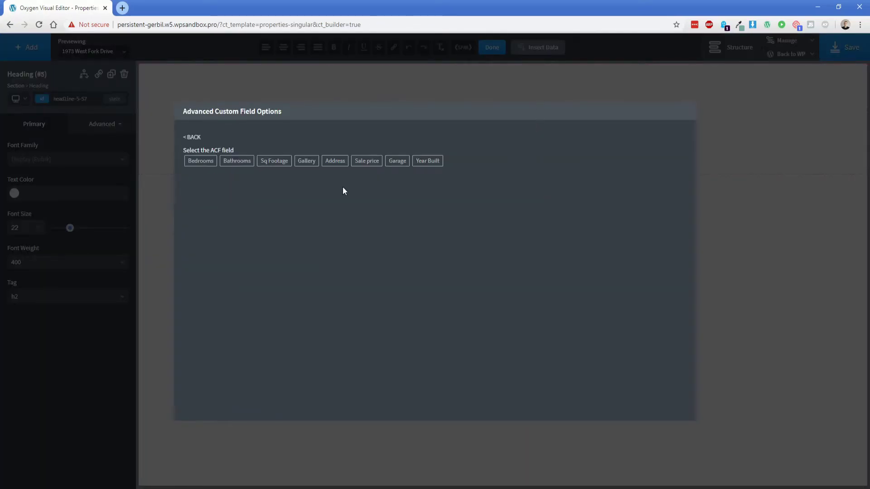
left_click(335, 164)
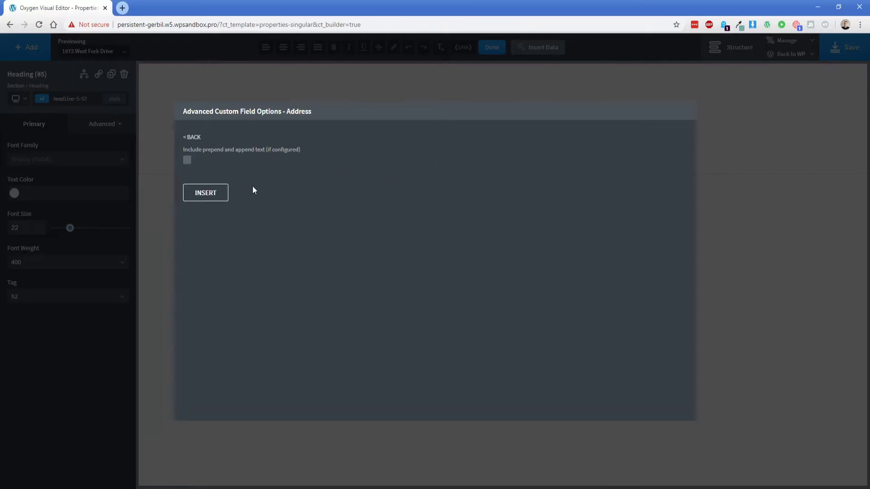
left_click(205, 193)
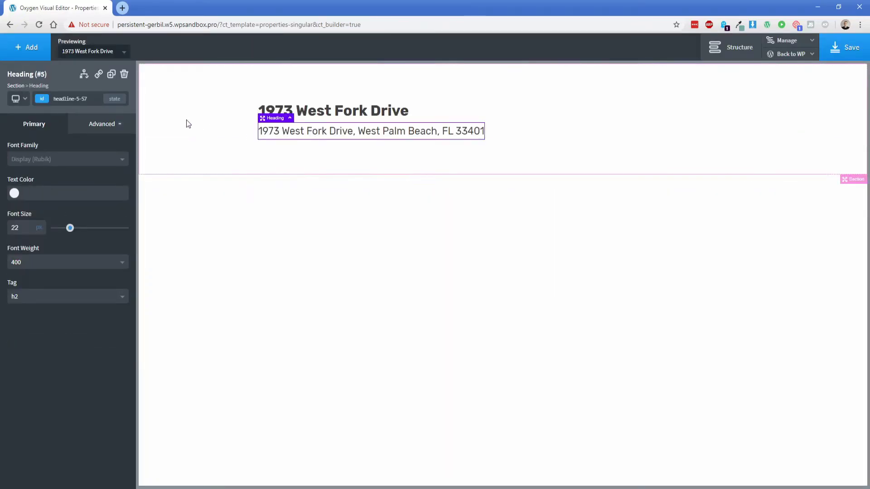
Duplicate the address heading and switch its data to the ACF Sale price field
left_click(112, 78)
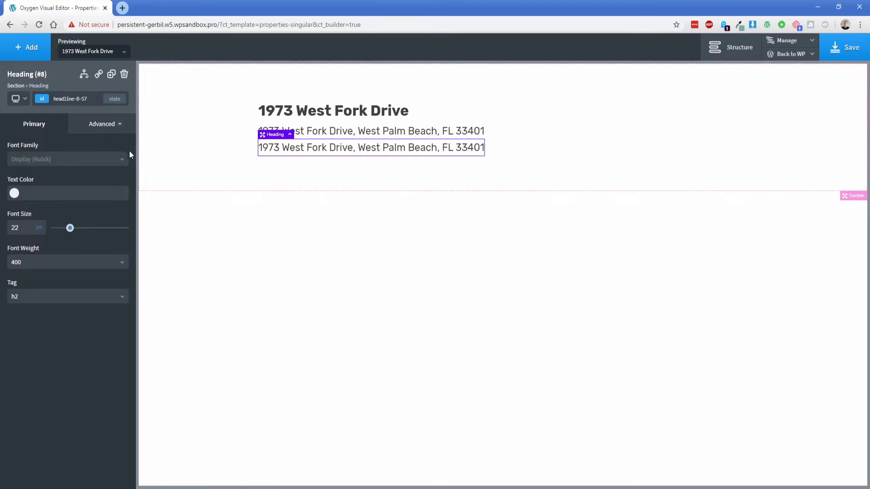
double_click(317, 147)
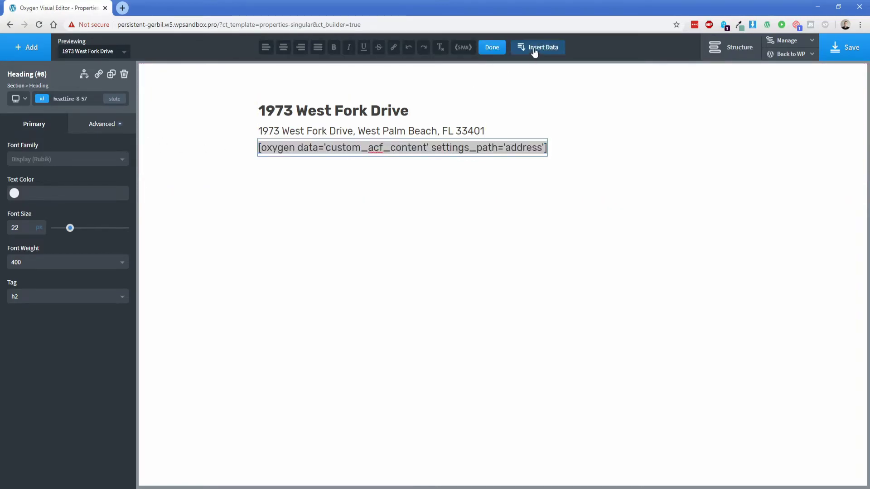
left_click(537, 48)
left_click(531, 155)
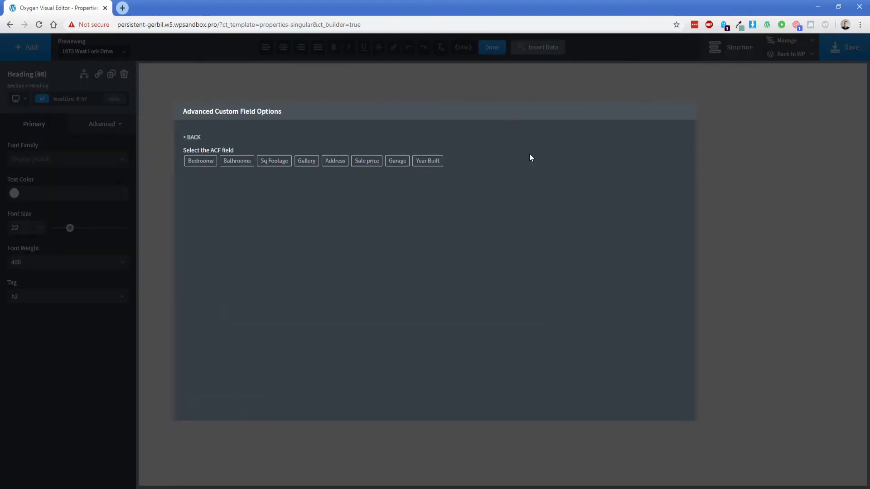
left_click(366, 162)
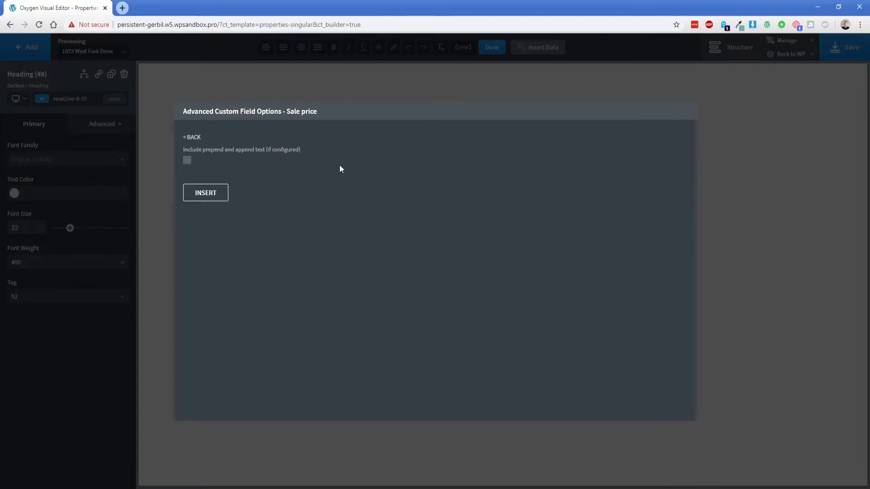
left_click(211, 195)
left_click(213, 154)
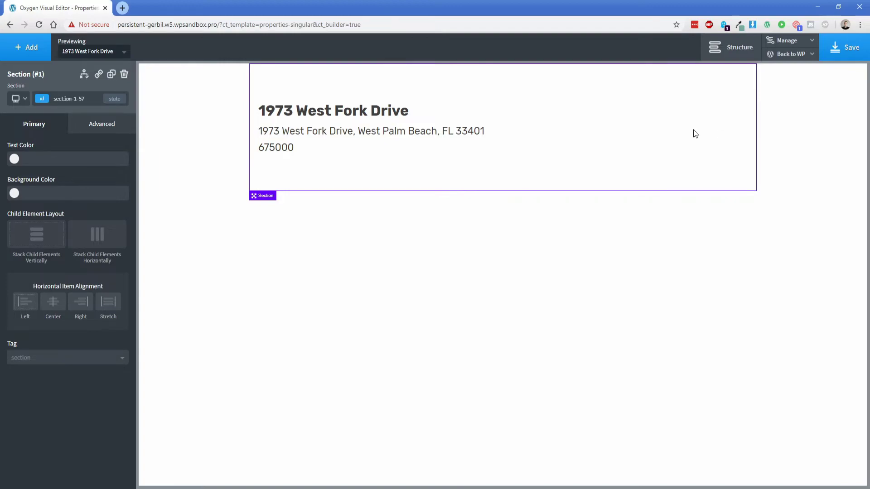
Lay the section out horizontally, aligned middle with space-between spacing
left_click(99, 239)
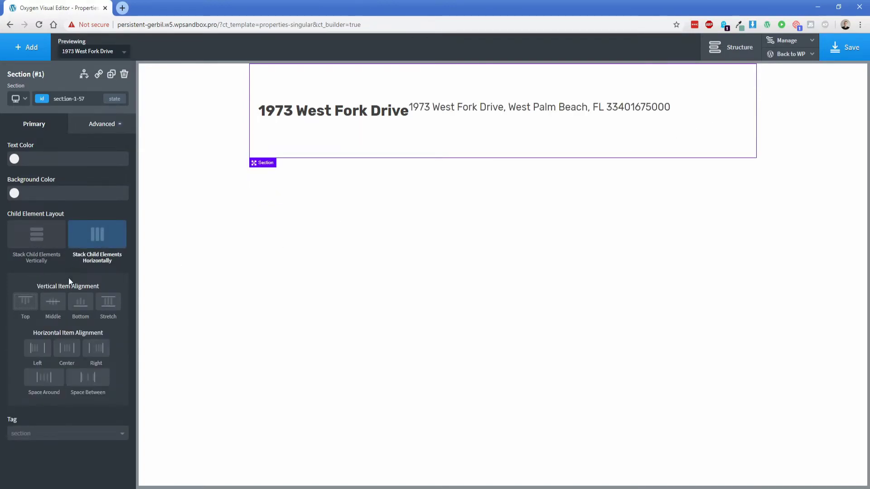
left_click(54, 303)
left_click(88, 381)
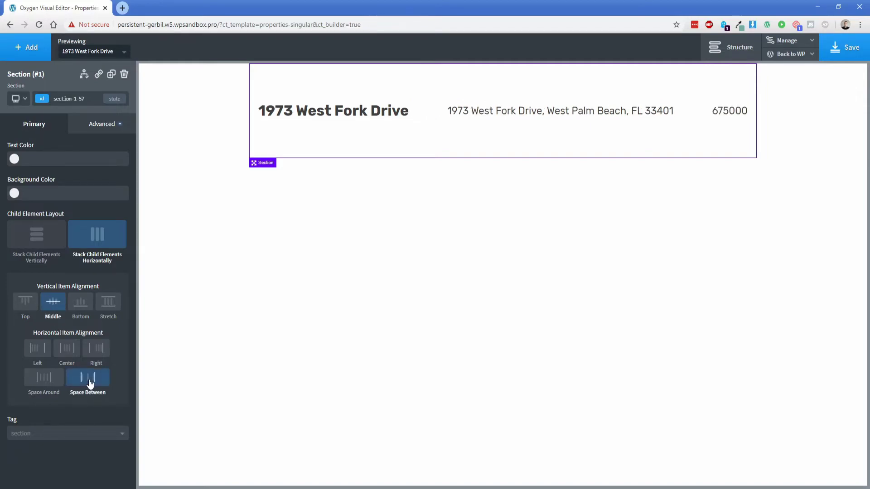
Wrap the title and address headings in one div and the sale price in another
left_click(739, 49)
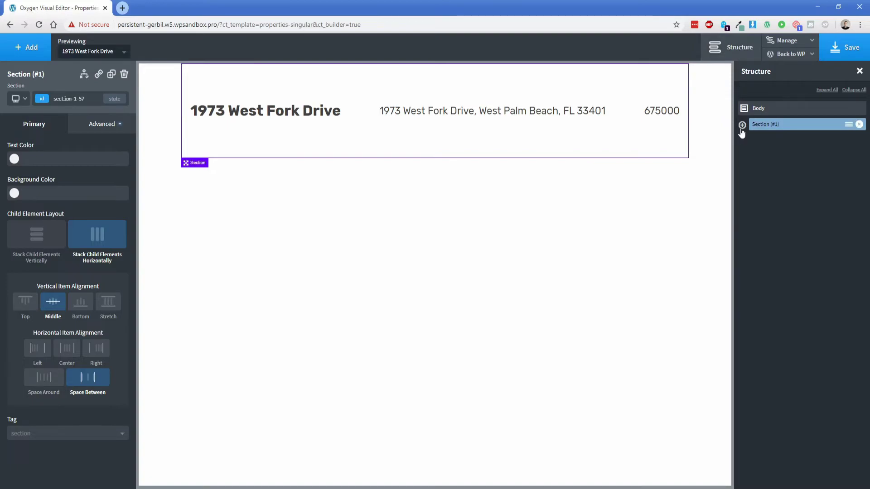
left_click(742, 124)
left_click(777, 141)
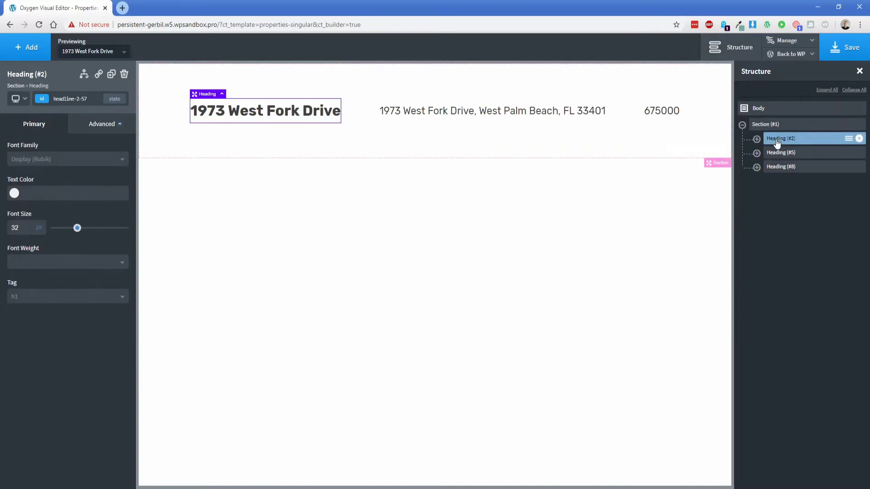
left_click(849, 139)
left_click(820, 174)
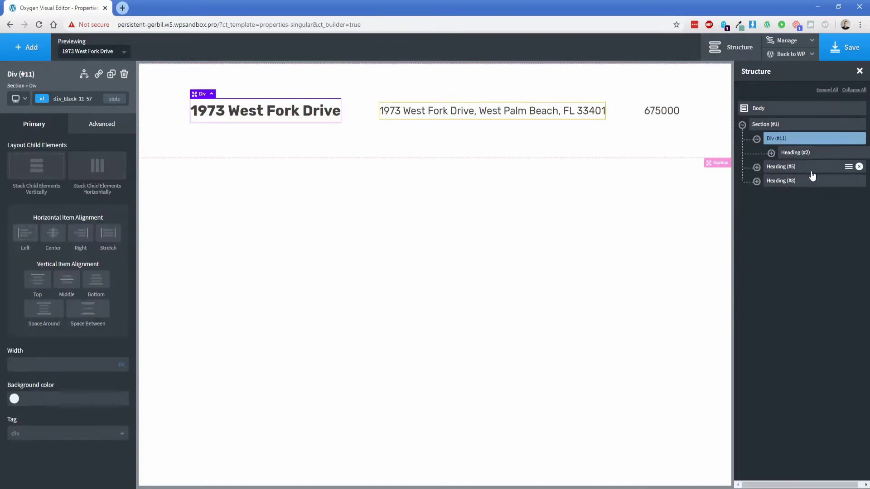
left_click_drag(777, 170, 796, 169)
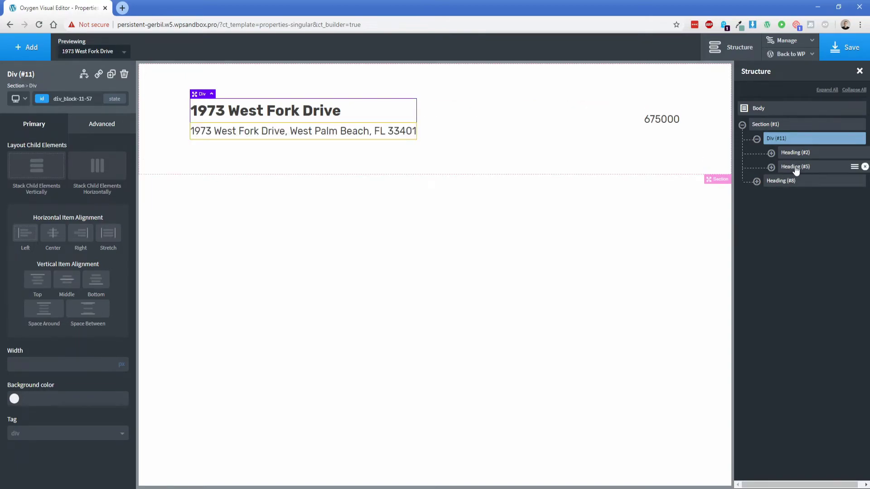
left_click(789, 181)
left_click(848, 181)
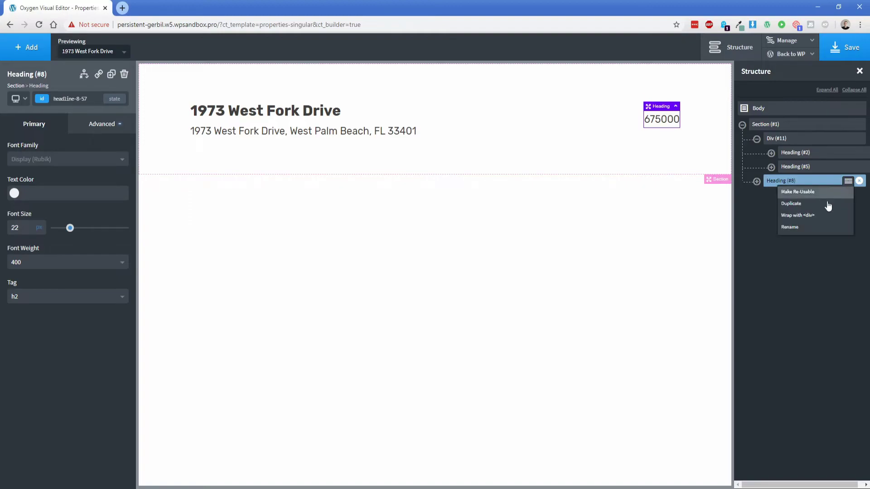
left_click(816, 214)
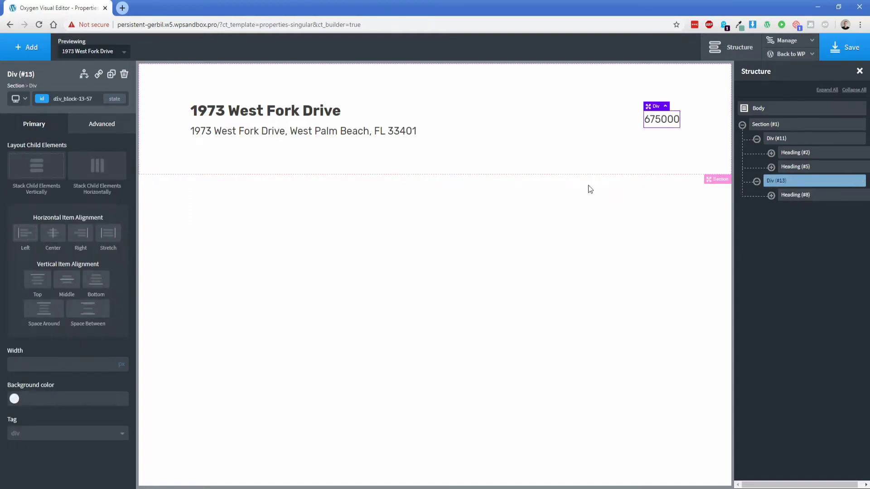
left_click(26, 47)
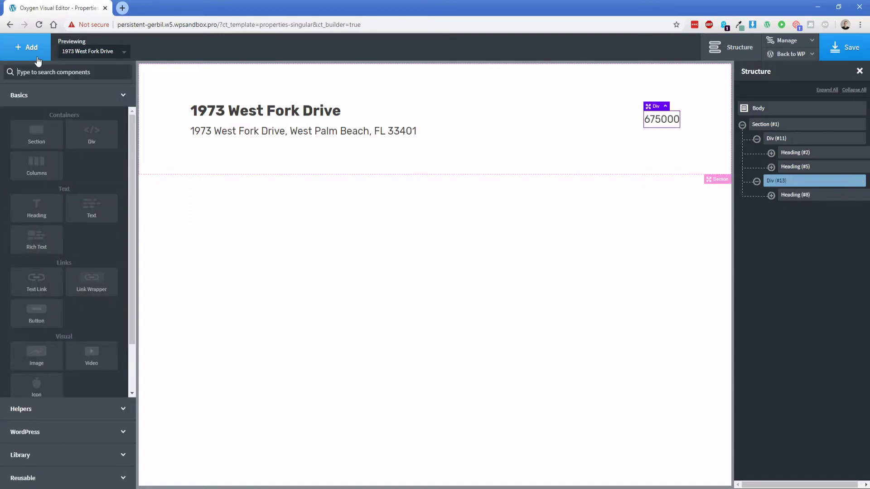
Add a 'For Sale' text block above the price and prefix the price with $
left_click(90, 217)
double_click(549, 128)
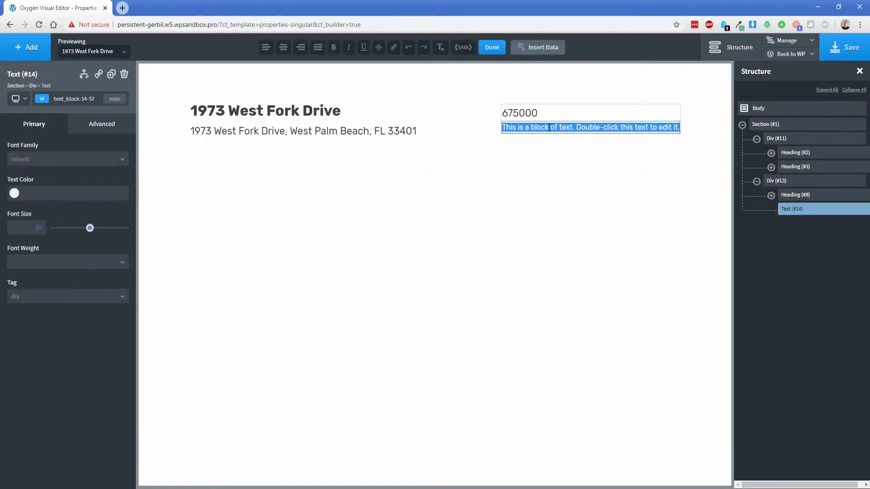
type("For Sale")
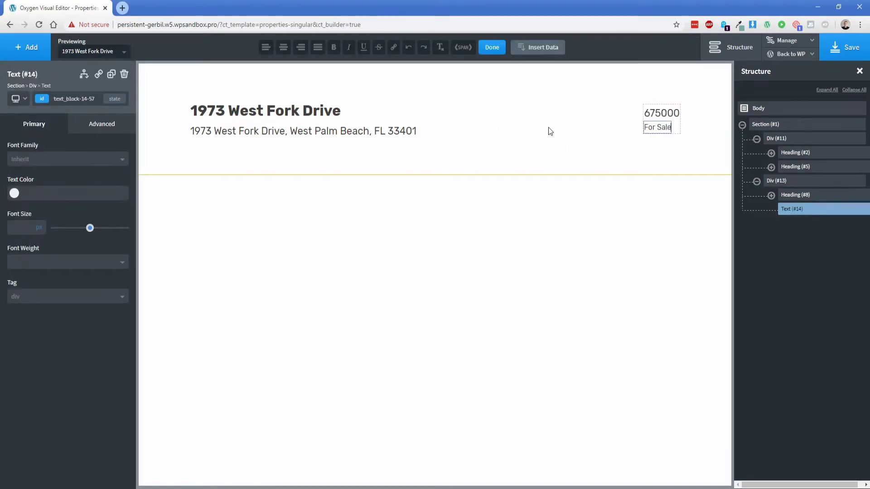
left_click_drag(790, 213, 796, 200)
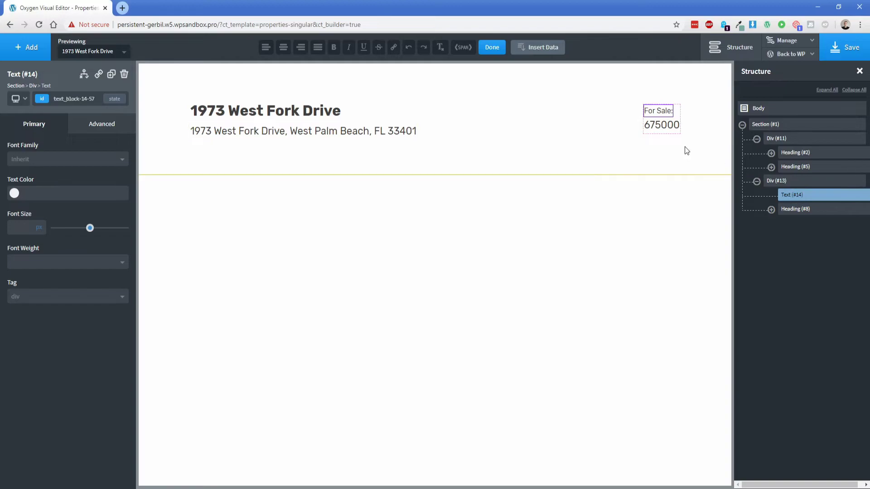
left_click(660, 129)
double_click(660, 128)
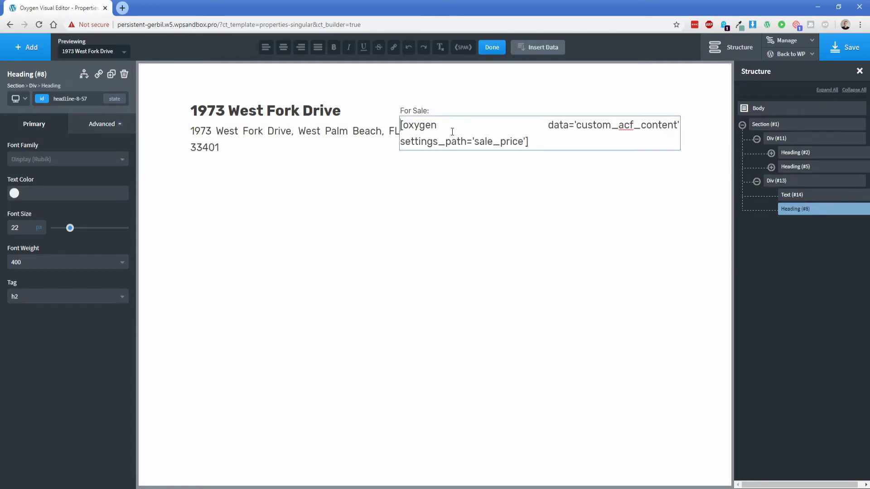
type("$")
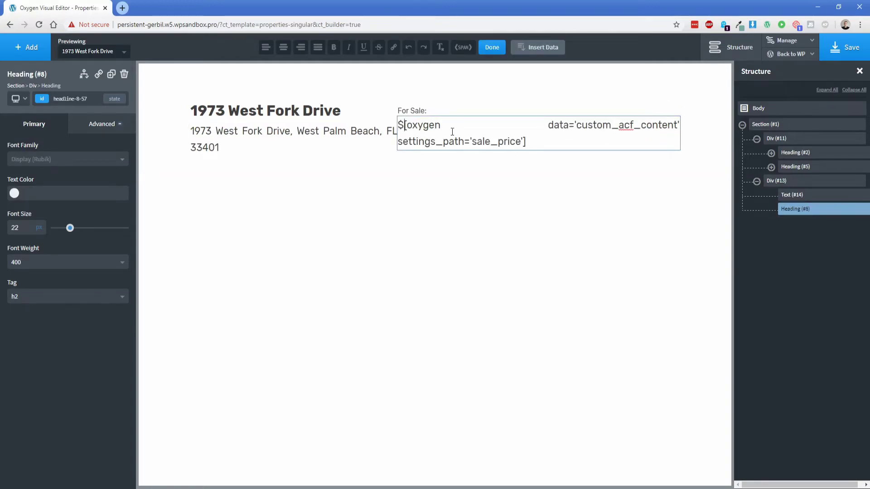
Colour the price #78aaa5 and save it as global colour 'Cadet green'
left_click(14, 194)
left_click(739, 25)
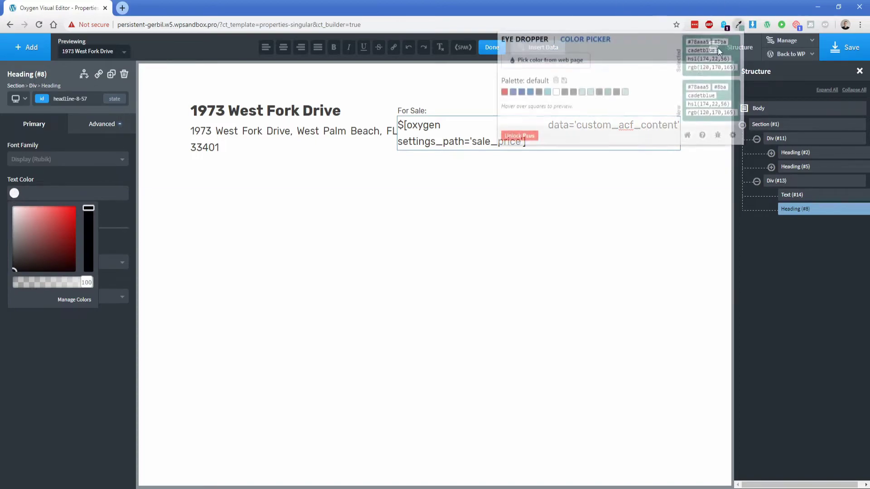
left_click(50, 188)
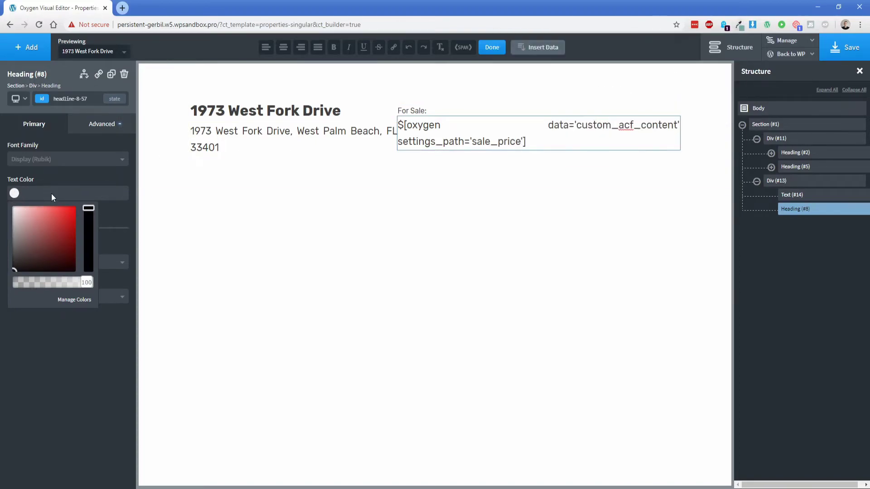
left_click(51, 194)
left_click(32, 195)
type("78aaa5")
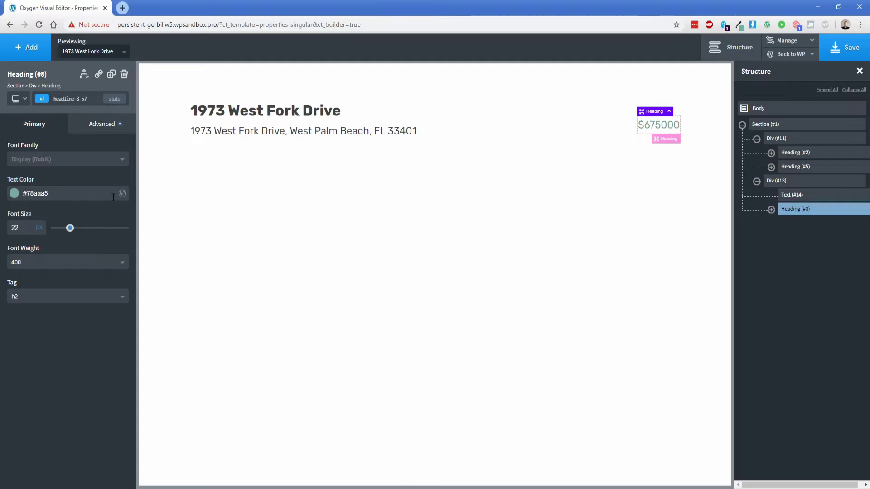
left_click(126, 194)
type("Cadet gre")
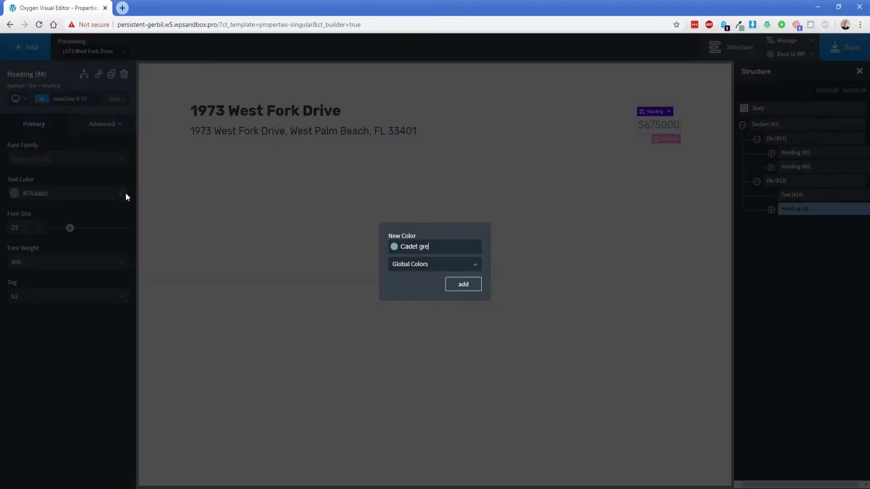
type("en")
key("Return")
Make the price heading bold at font weight 700
left_click(39, 263)
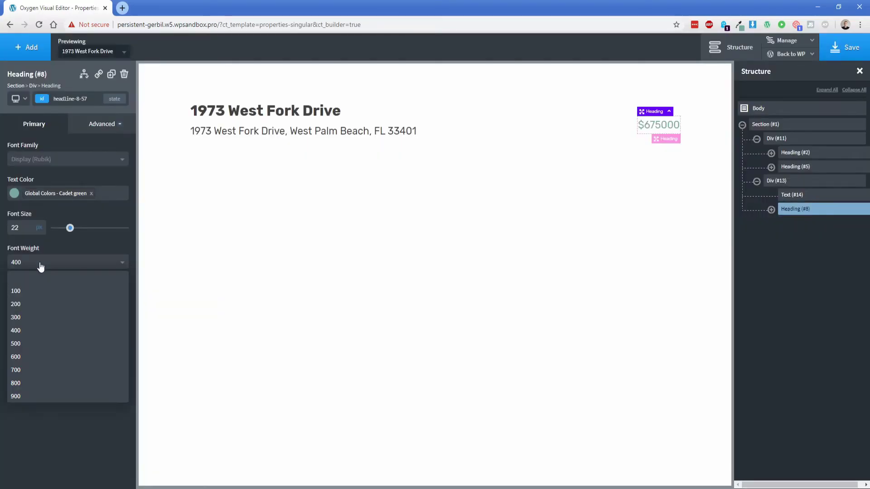
left_click(33, 372)
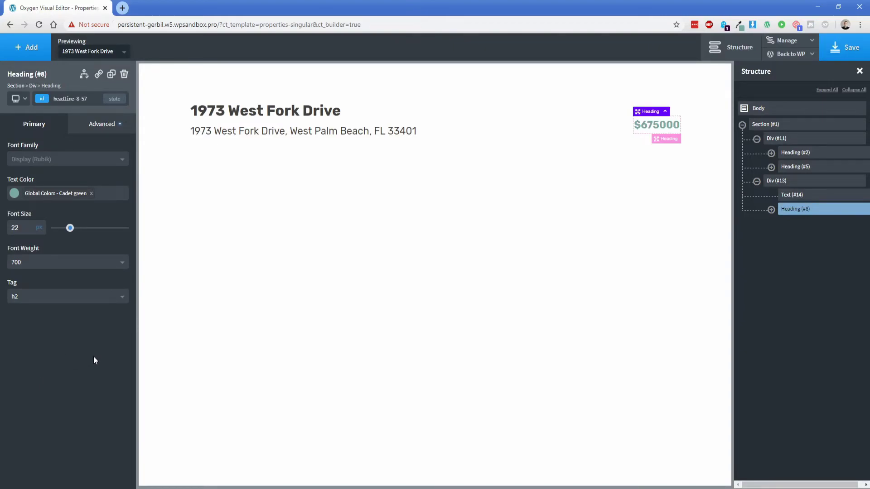
left_click(546, 133)
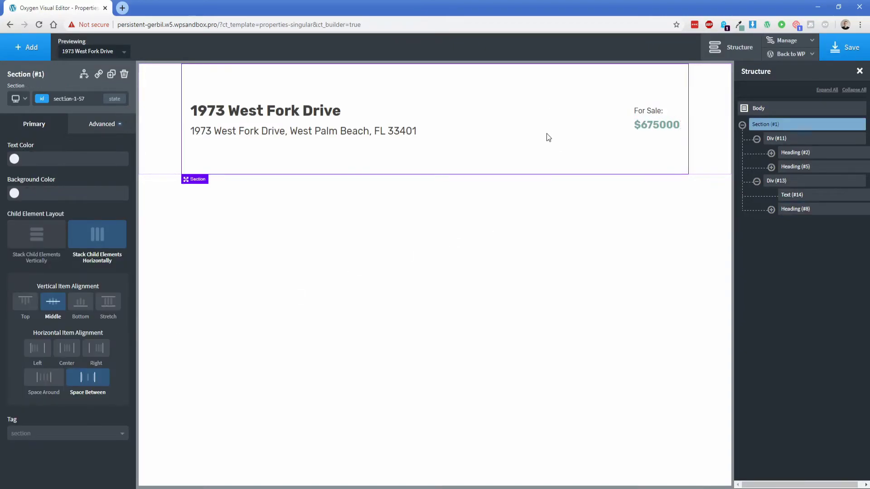
Add a new section with an ACF-sourced Gallery, then open WordPress admin in a new tab
left_click(28, 48)
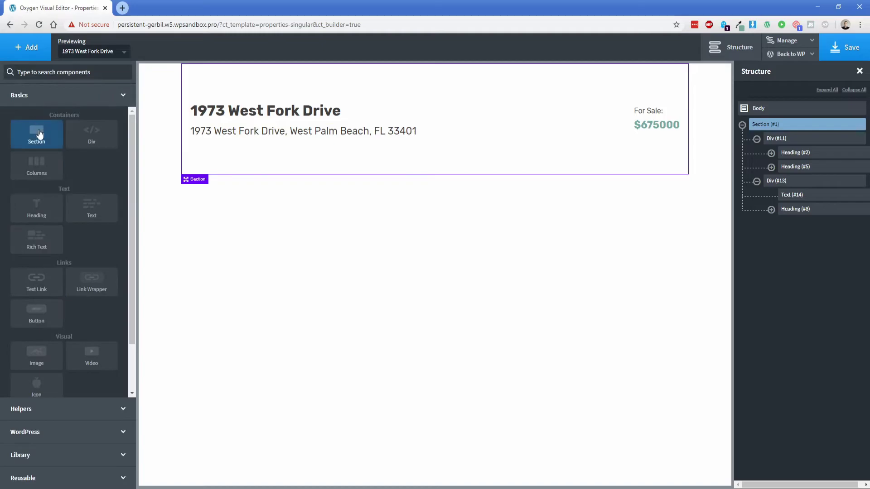
left_click(36, 131)
left_click(29, 47)
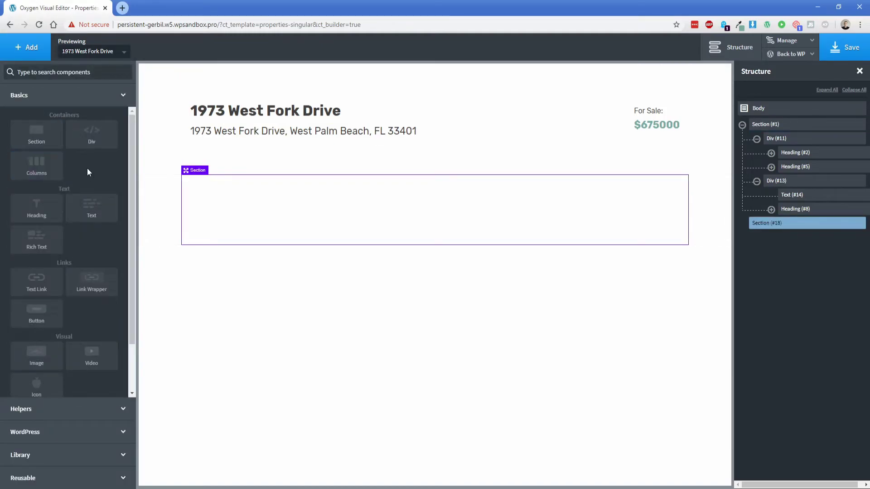
type("ga")
left_click(48, 109)
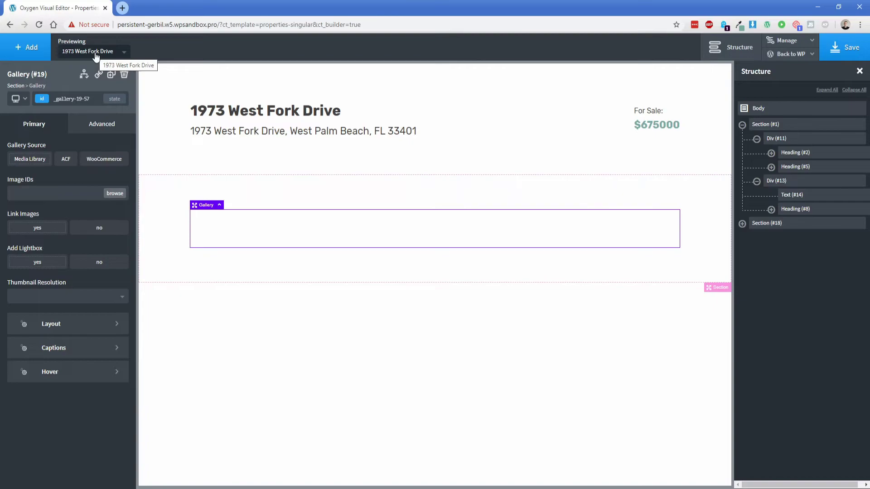
left_click(65, 159)
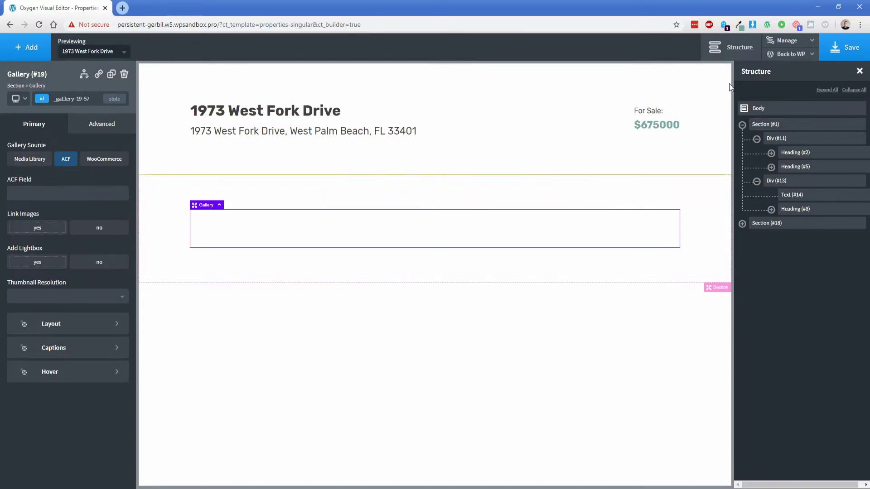
mouse_move(789, 53)
middle_click(776, 69)
Copy the gallery field name from the Property fields group into the Gallery's ACF Field
left_click(157, 5)
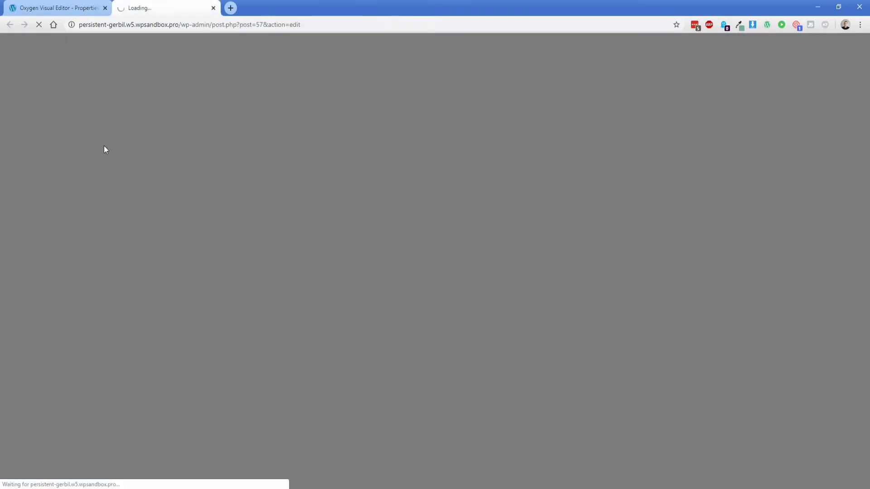
mouse_move(51, 274)
left_click(93, 268)
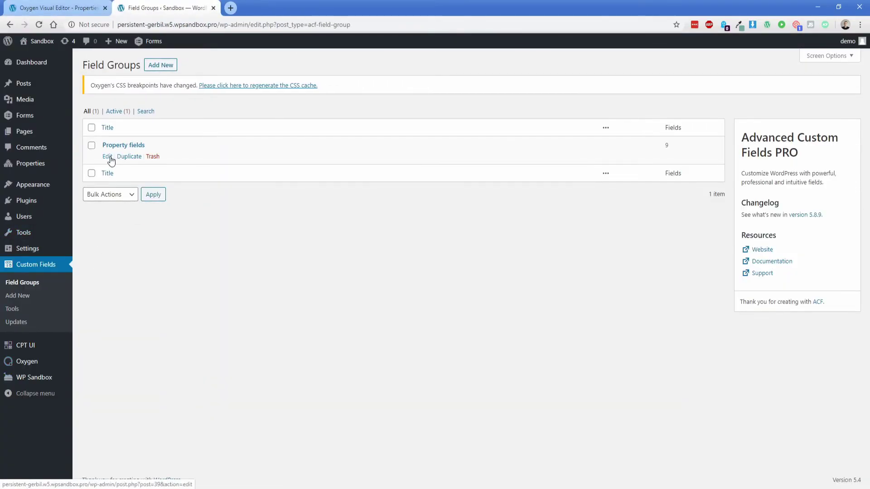
left_click(107, 157)
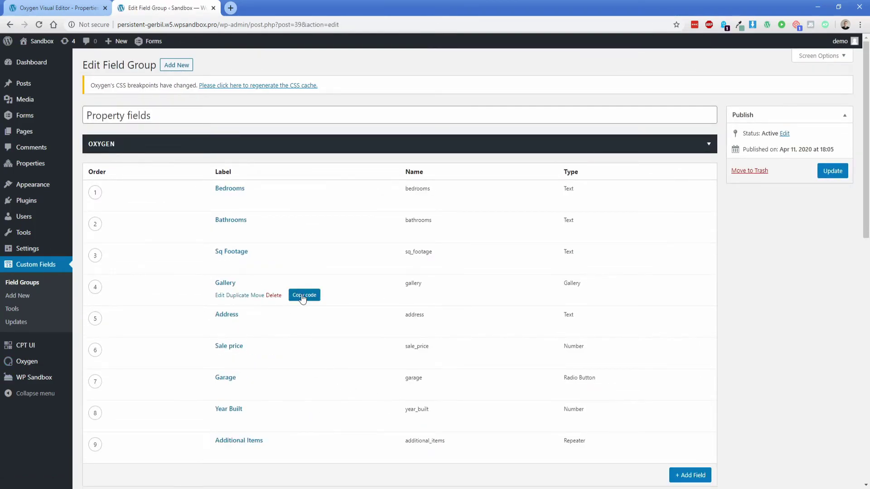
left_click(416, 286)
left_click(57, 8)
left_click(80, 192)
type("gallery")
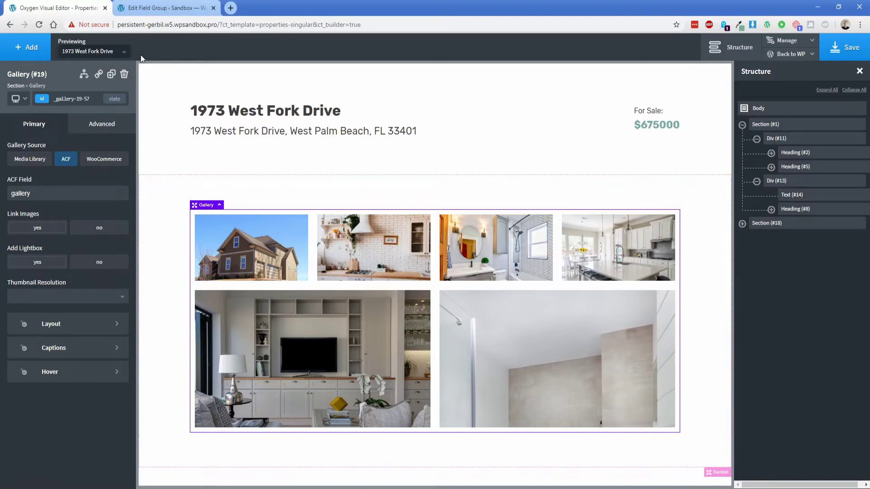
Give the gallery medium_large thumbnails and a masonry layout with 3 images per row
left_click(87, 299)
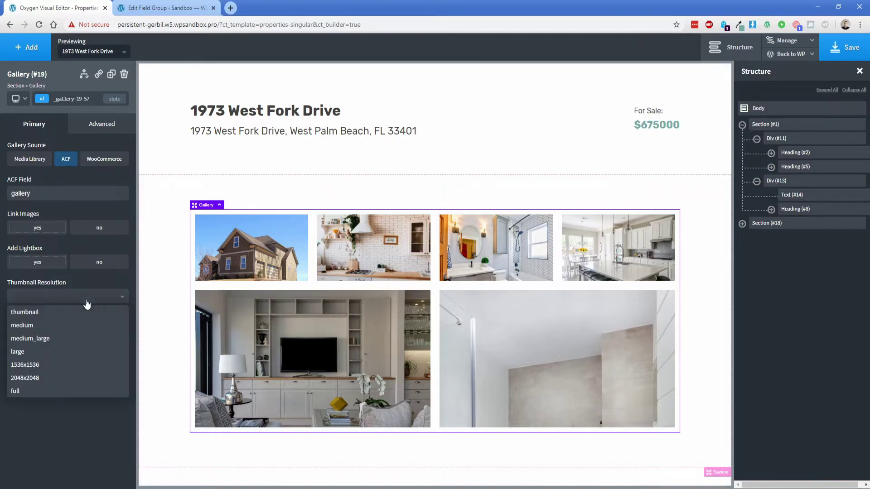
left_click(69, 340)
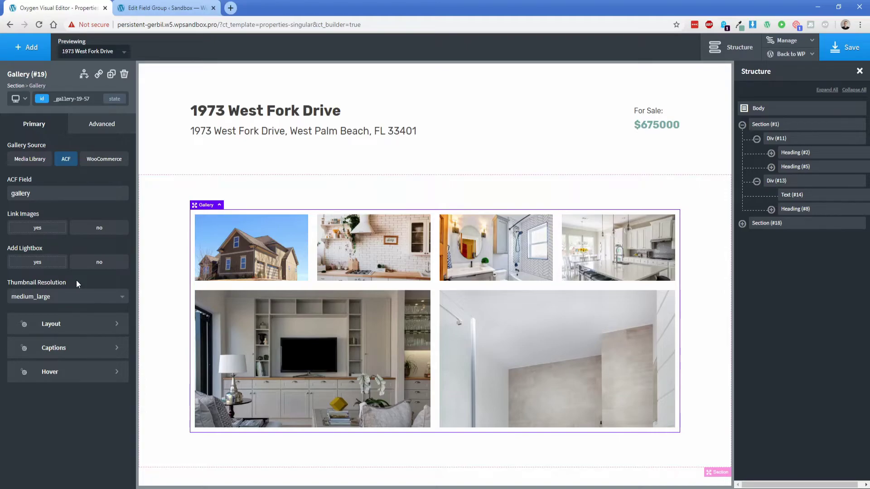
left_click(73, 324)
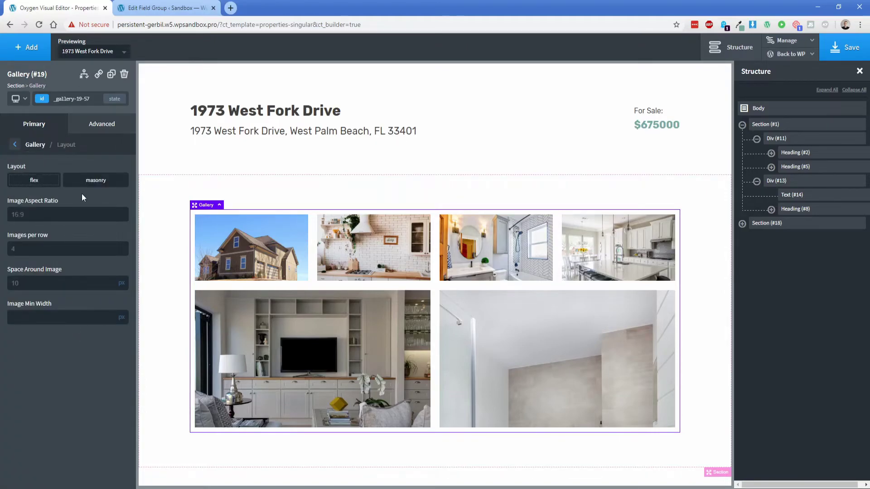
left_click(95, 180)
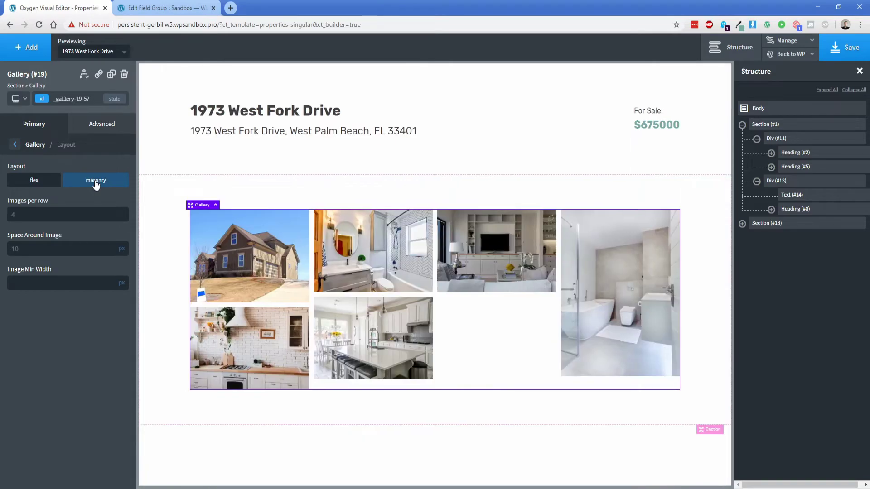
left_click(34, 181)
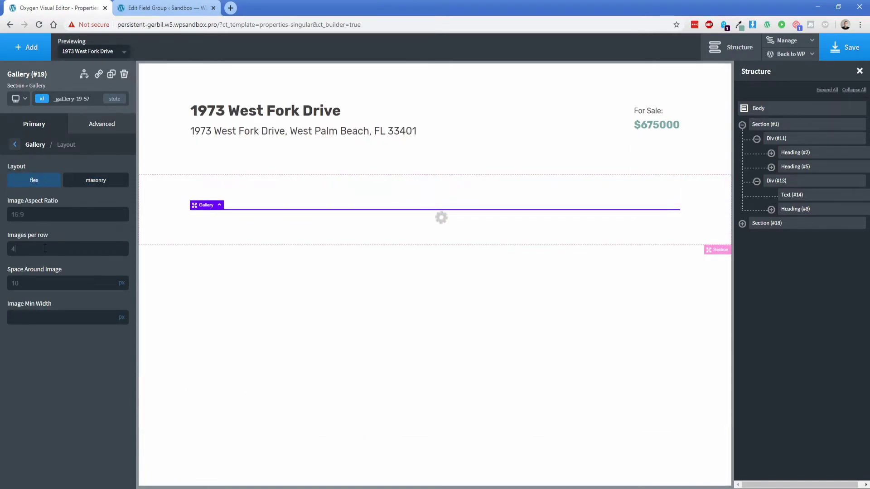
type("2")
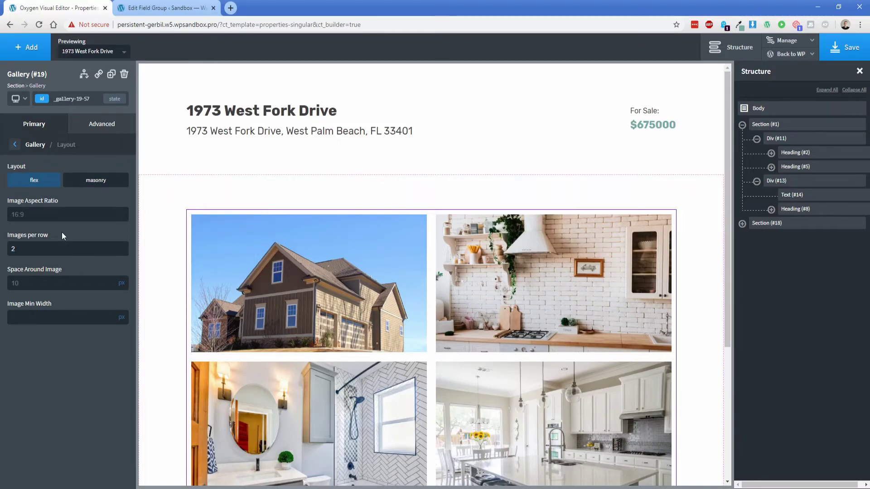
left_click(81, 181)
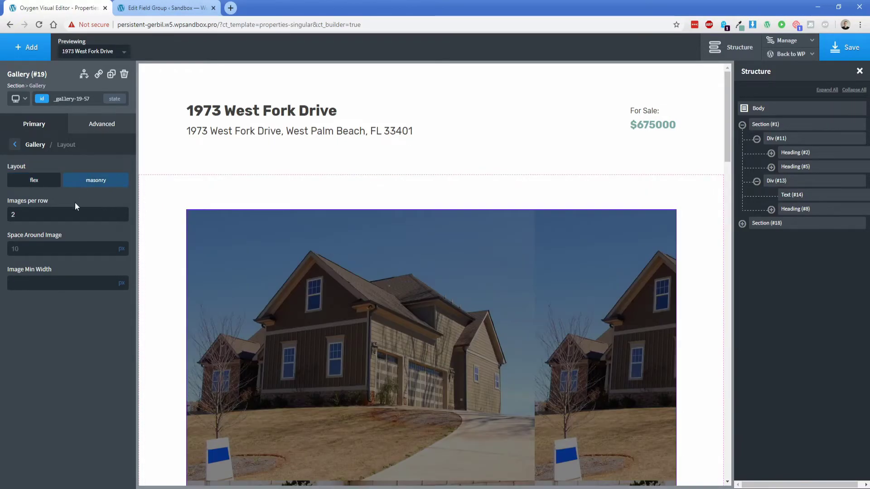
type("3")
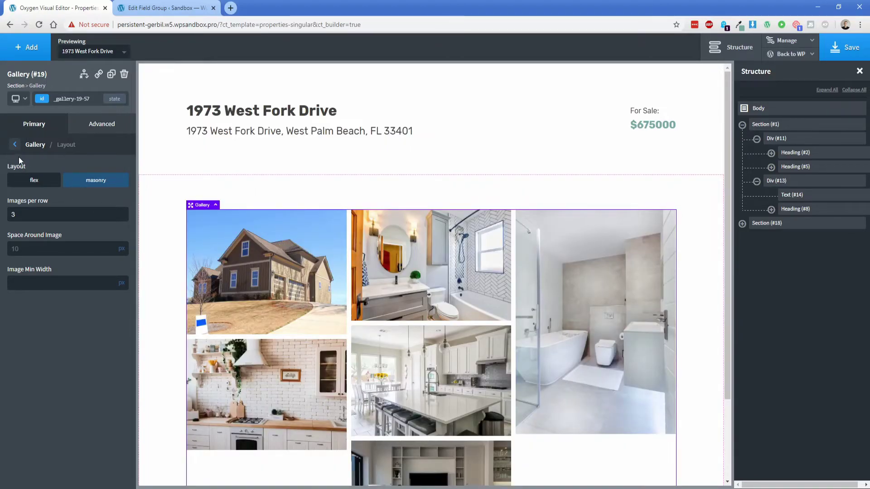
left_click(14, 144)
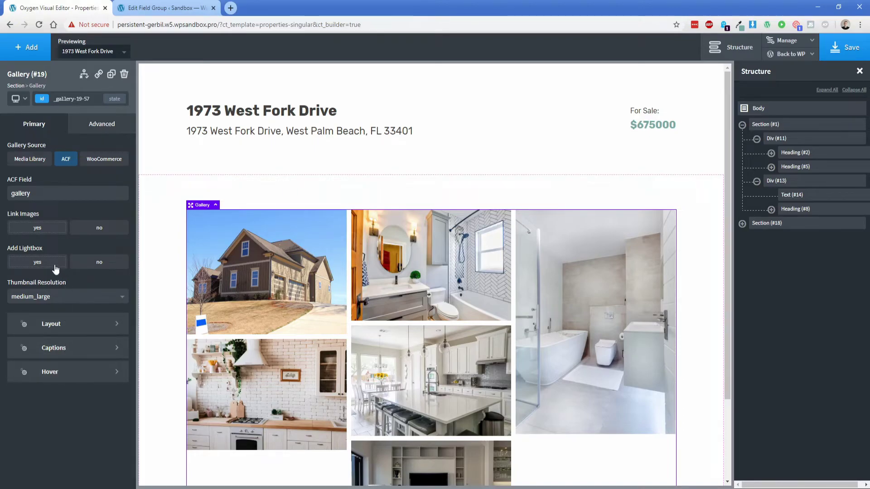
Add a section below the gallery containing a div that stacks its children horizontally
scroll(166, 244, "down", 2)
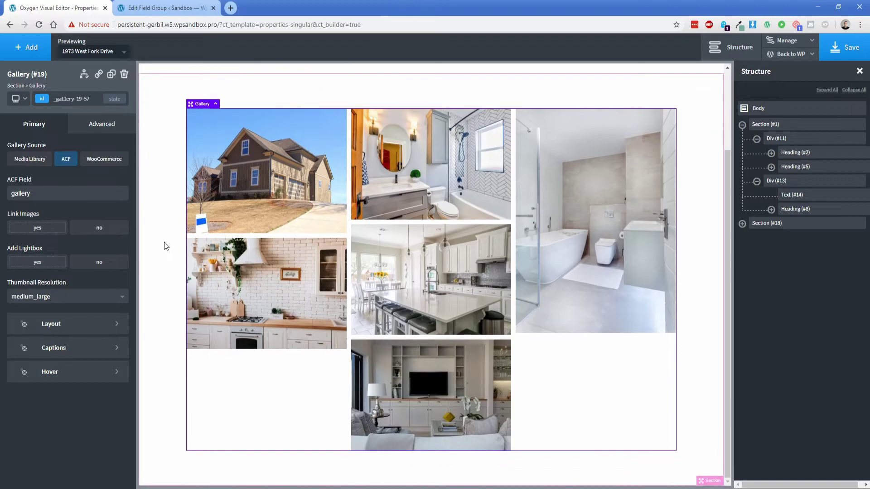
left_click(26, 47)
left_click(35, 135)
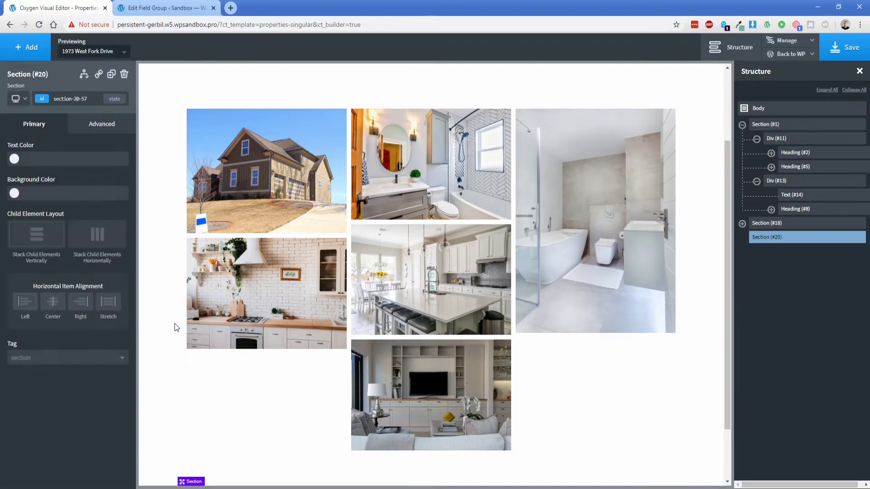
left_click(32, 47)
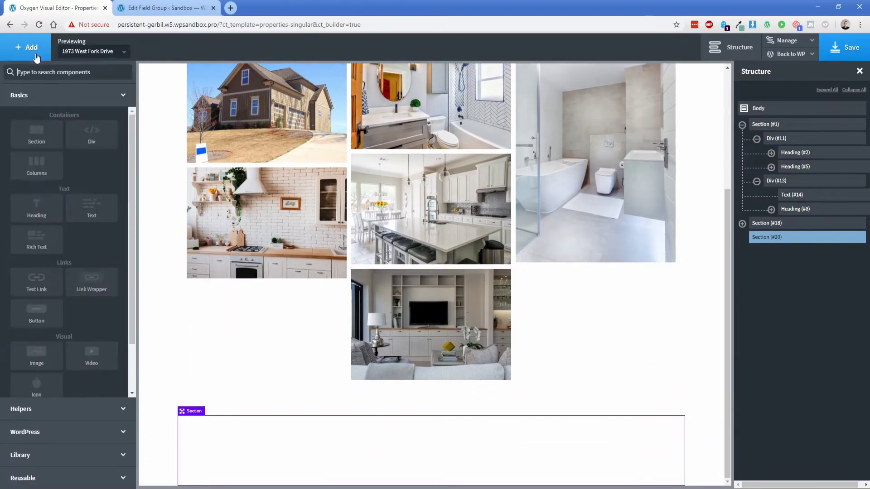
left_click(91, 133)
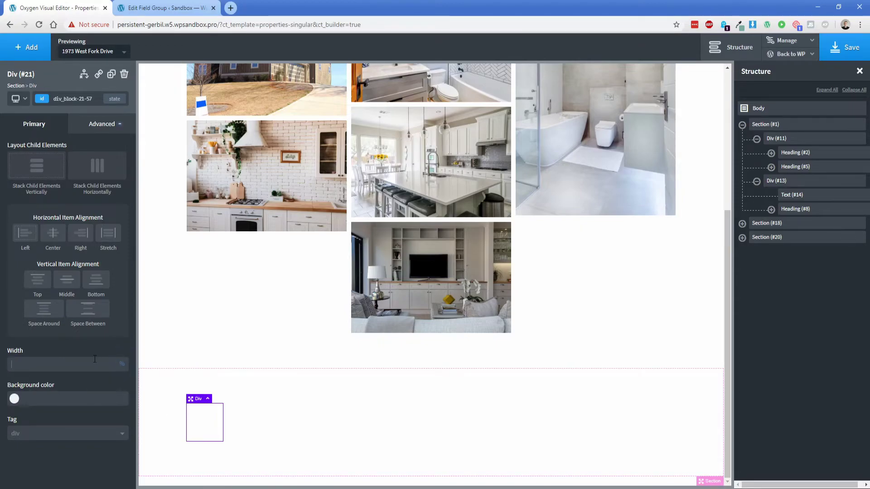
type("00")
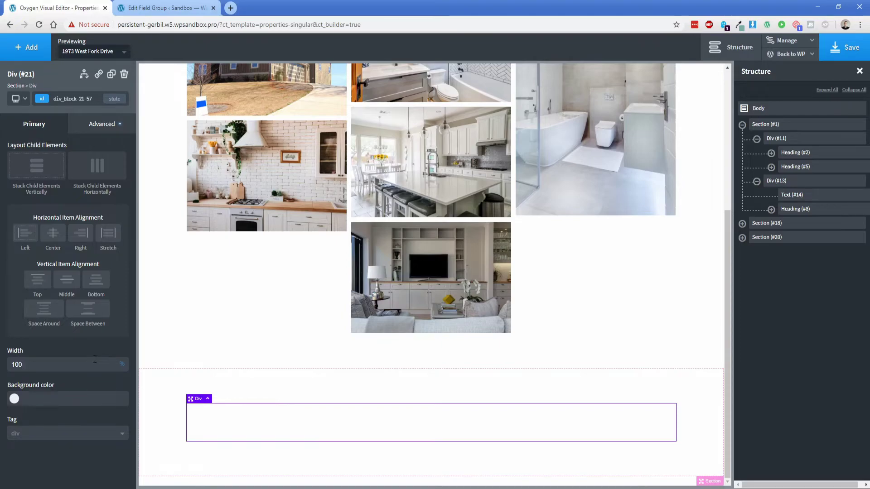
left_click(98, 175)
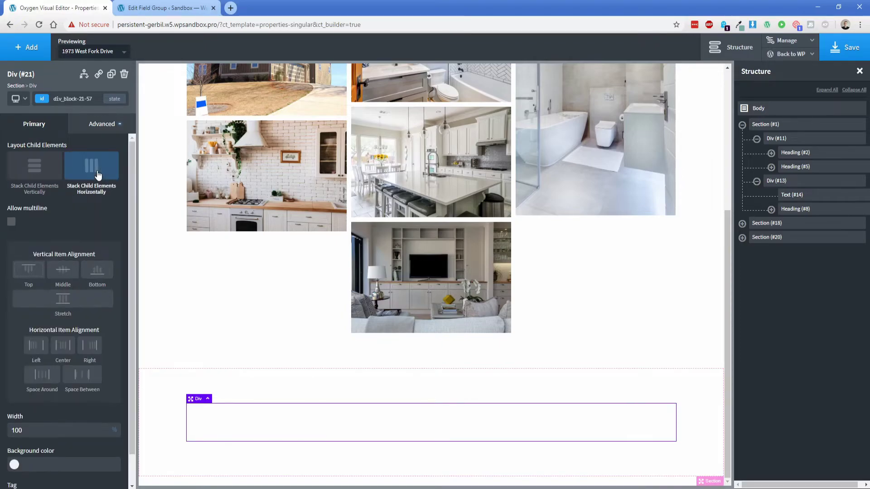
Add a nested percent-width div holding a 'Bedrooms' text label
left_click(25, 50)
left_click(90, 134)
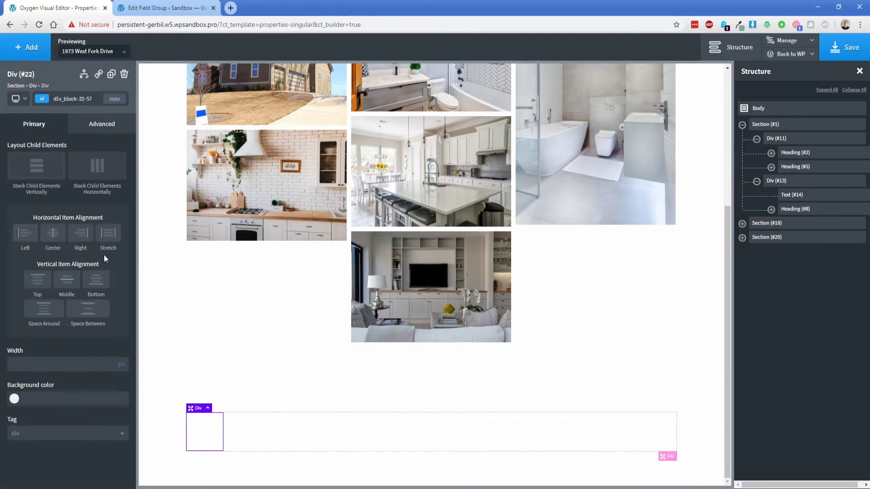
left_click(121, 369)
left_click(119, 362)
left_click(88, 365)
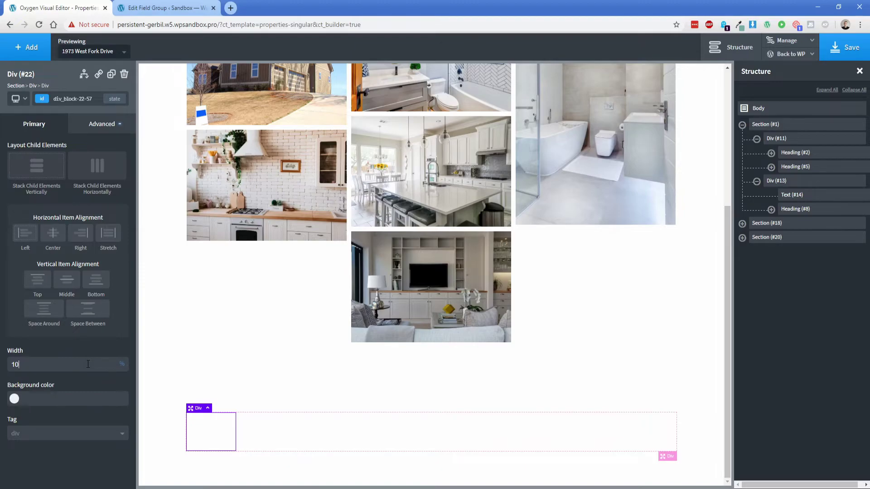
left_click(25, 47)
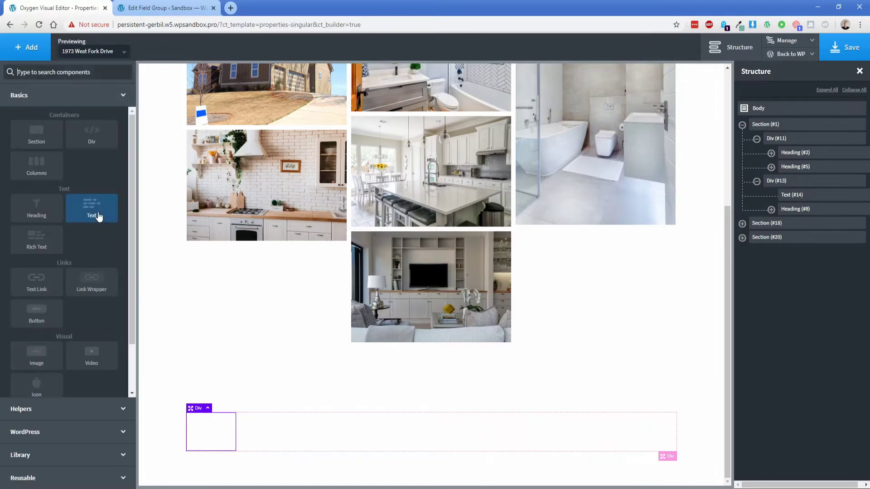
left_click(91, 207)
double_click(212, 430)
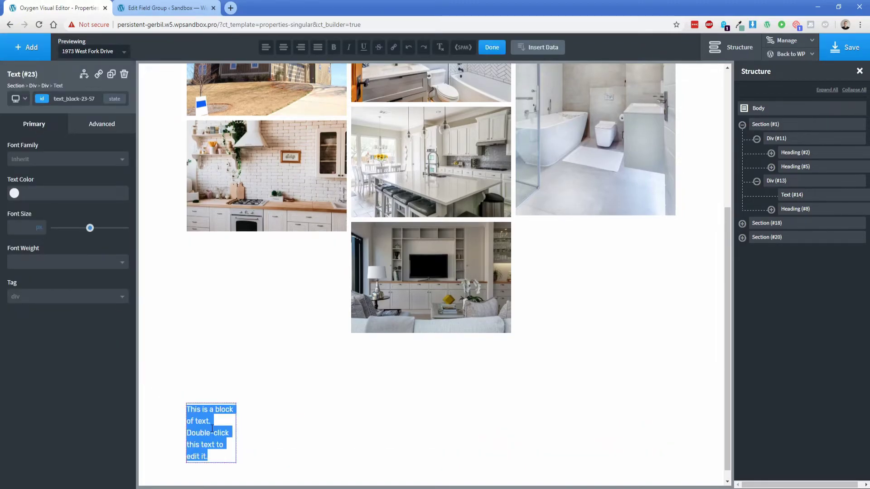
type("Bedrooms")
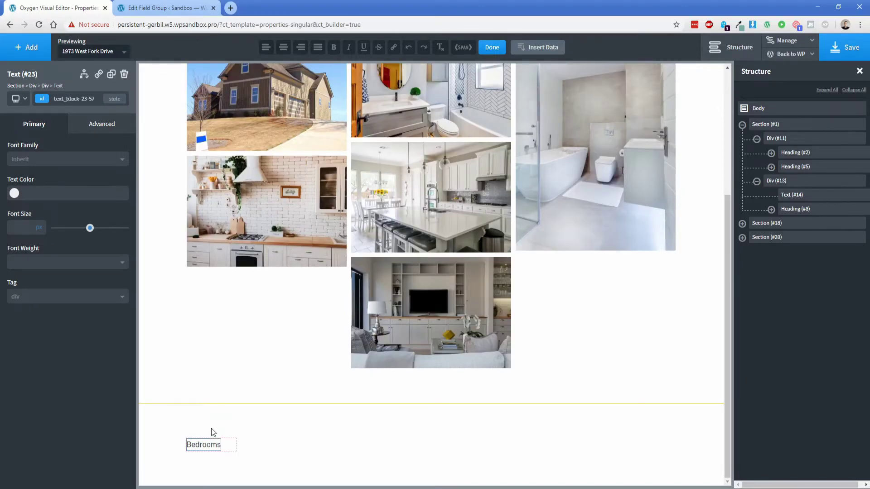
left_click(230, 449)
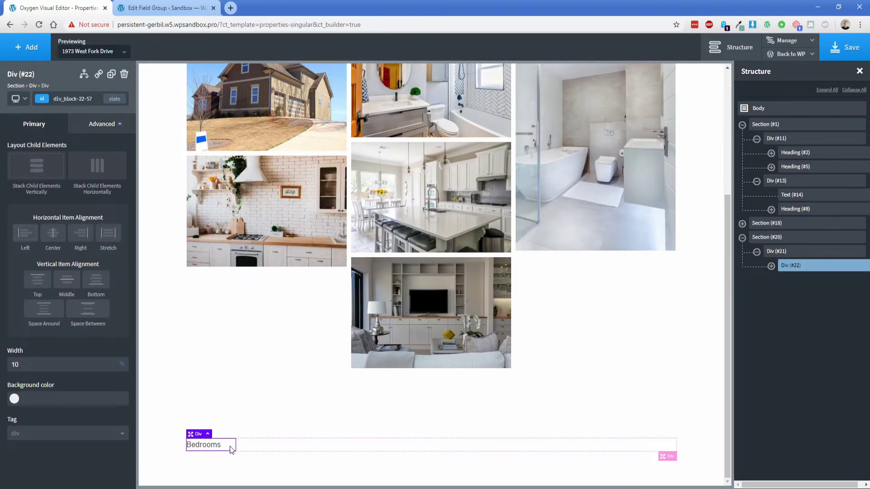
Add a 25px bed icon under the Bedrooms label
left_click(35, 49)
type("ic")
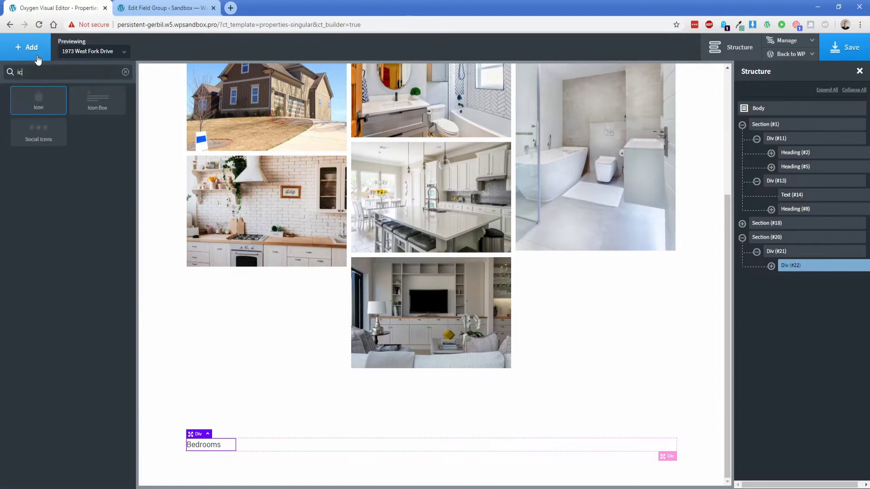
left_click(39, 100)
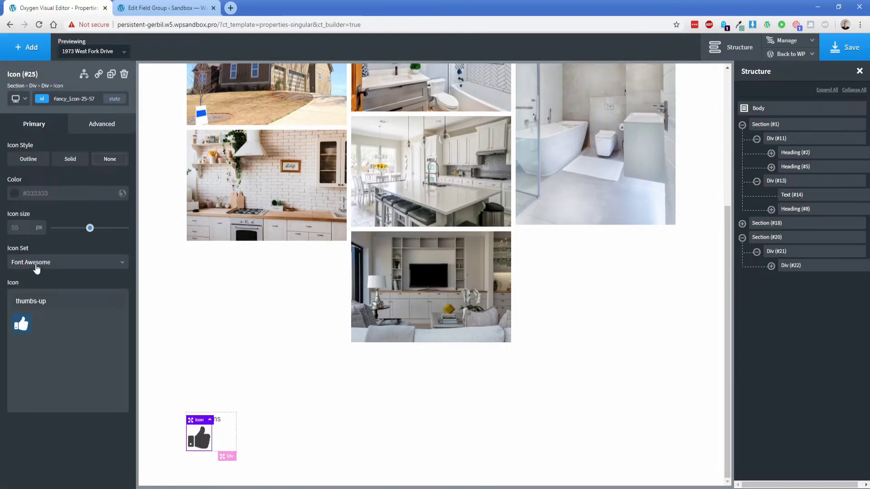
key("ctrl+a")
type("bed")
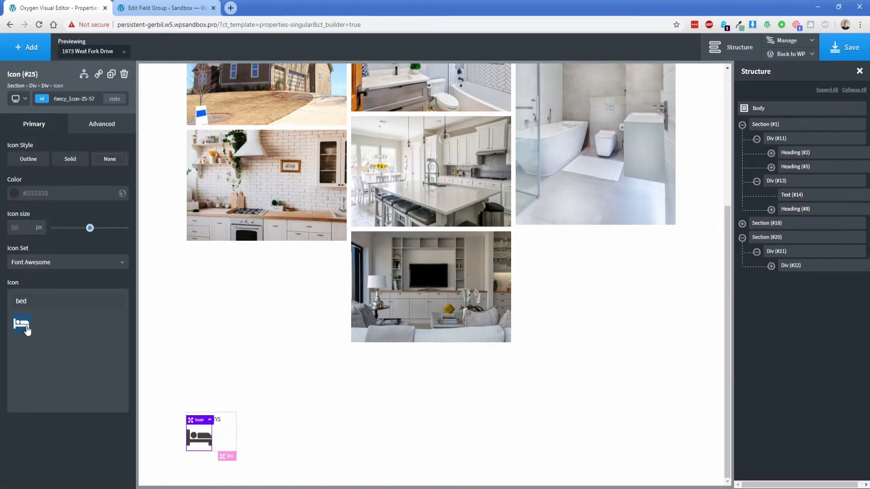
type("25")
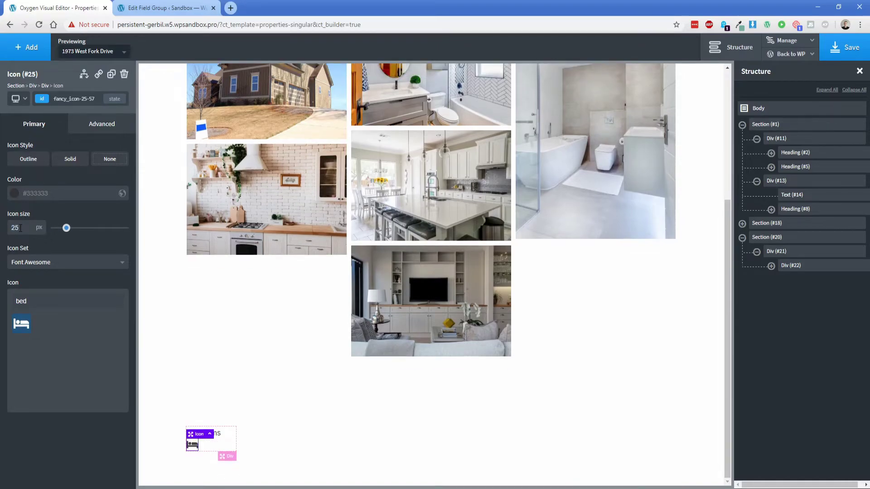
Add a text element showing the property's ACF Bedrooms field value
left_click(30, 50)
left_click(81, 217)
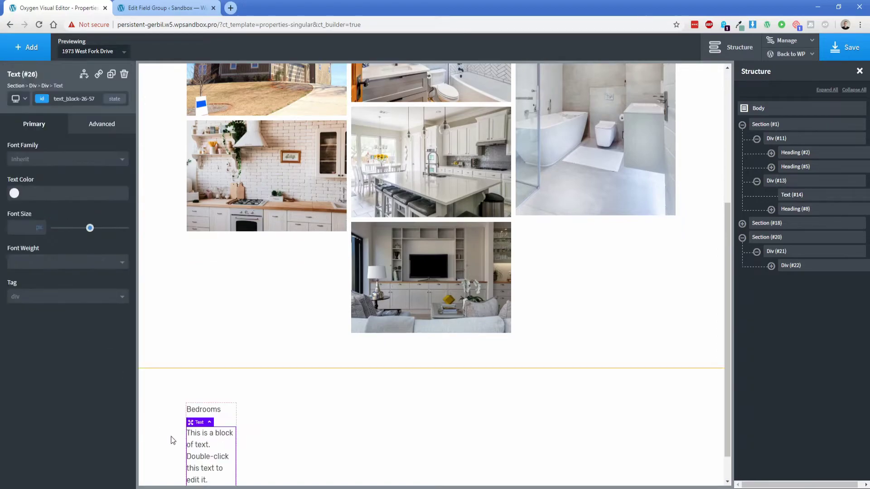
double_click(209, 449)
key("ctrl+a")
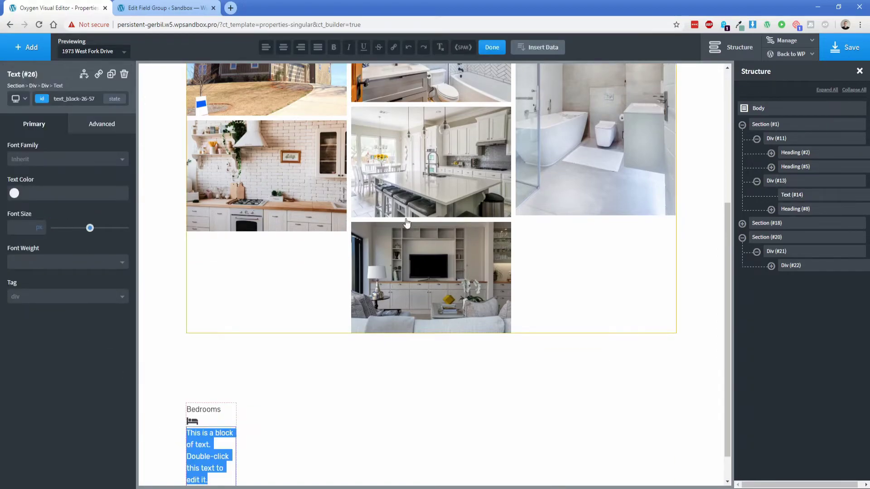
left_click(546, 54)
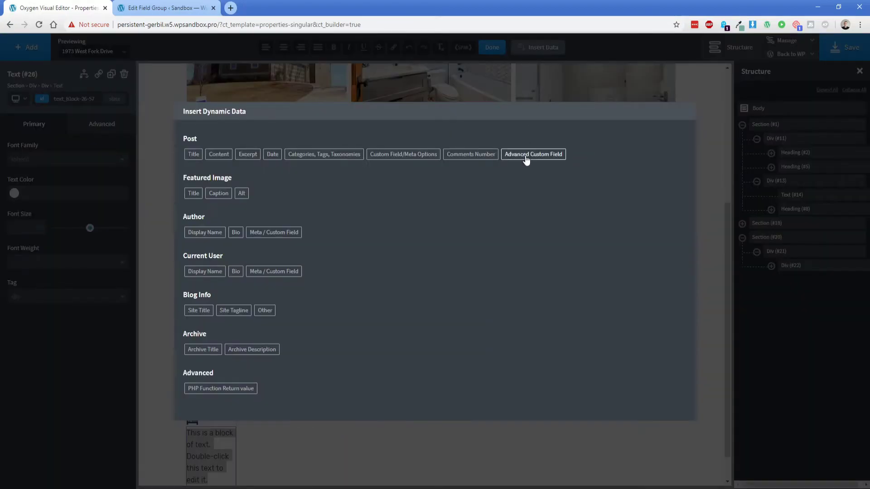
left_click(523, 159)
left_click(200, 161)
left_click(206, 192)
left_click(168, 377)
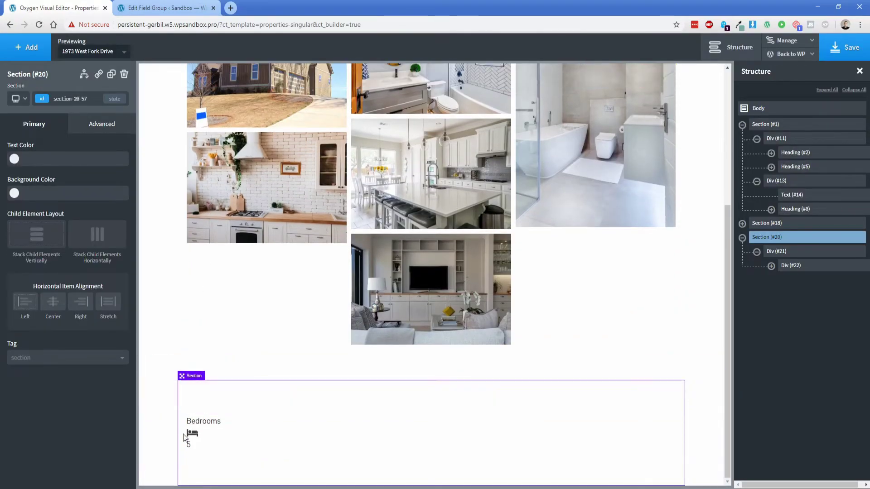
Wrap the bed icon in a div stacked horizontally so it sits beside the value
left_click(208, 440)
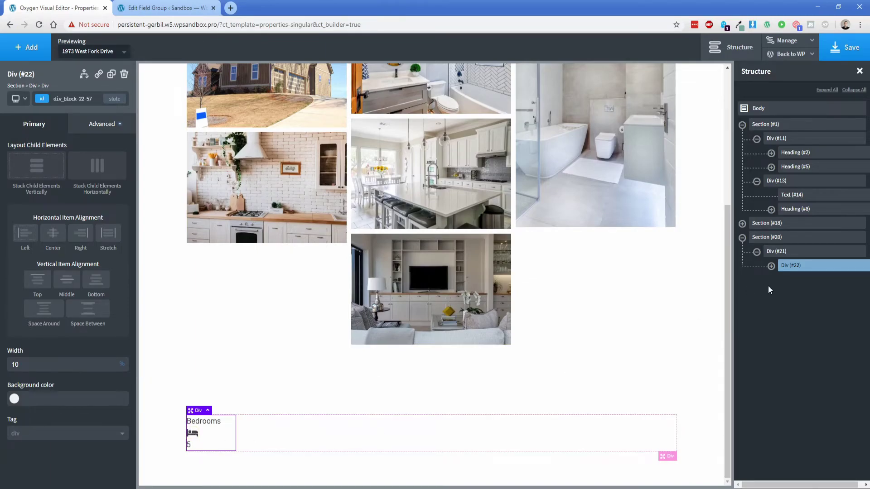
left_click(771, 266)
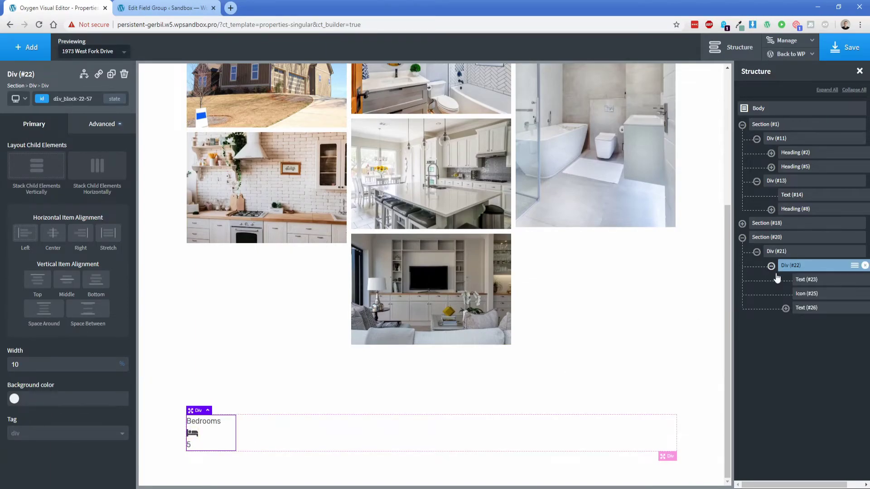
left_click(803, 296)
left_click(867, 294)
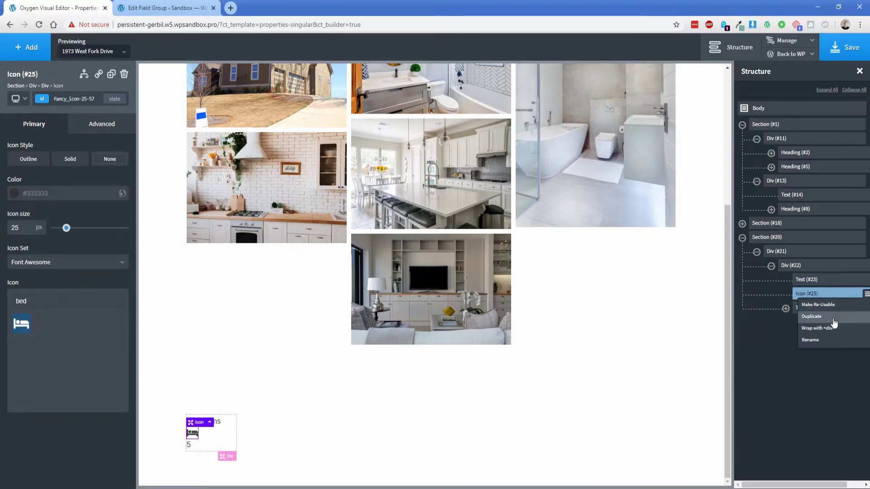
left_click(829, 328)
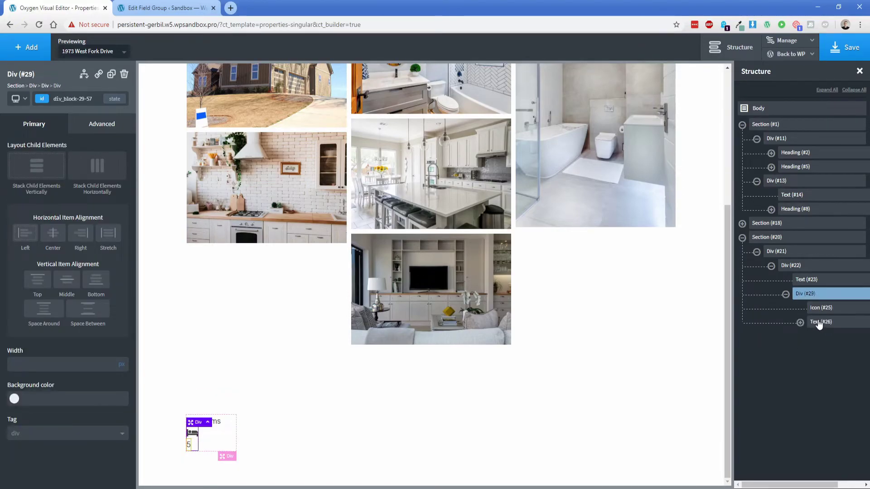
left_click(102, 190)
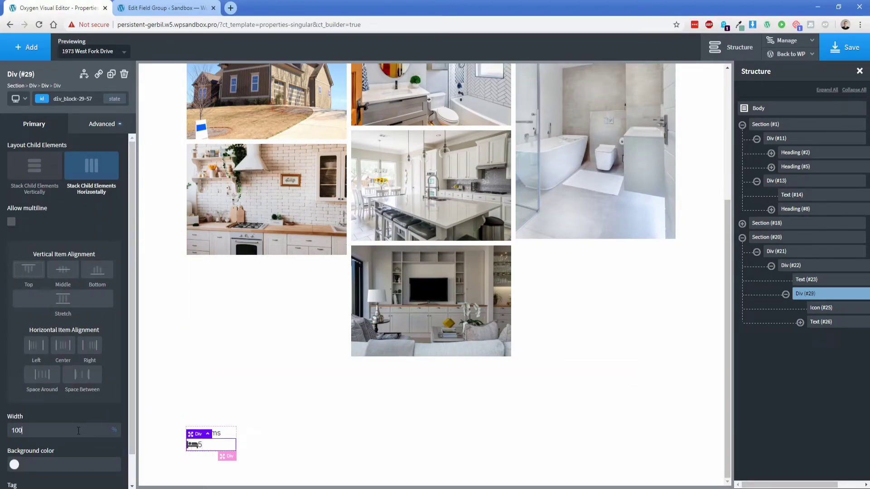
Give the bed icon a 15px right margin
left_click(192, 445)
left_click(102, 124)
left_click(90, 175)
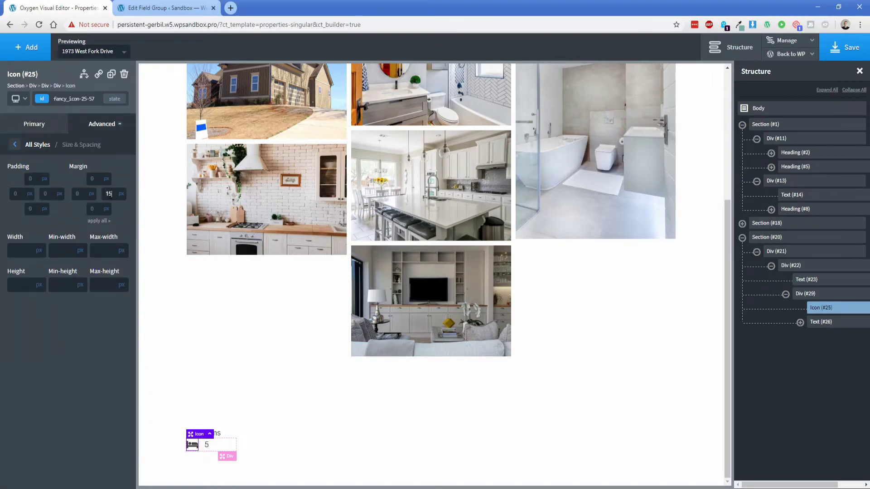
left_click(256, 377)
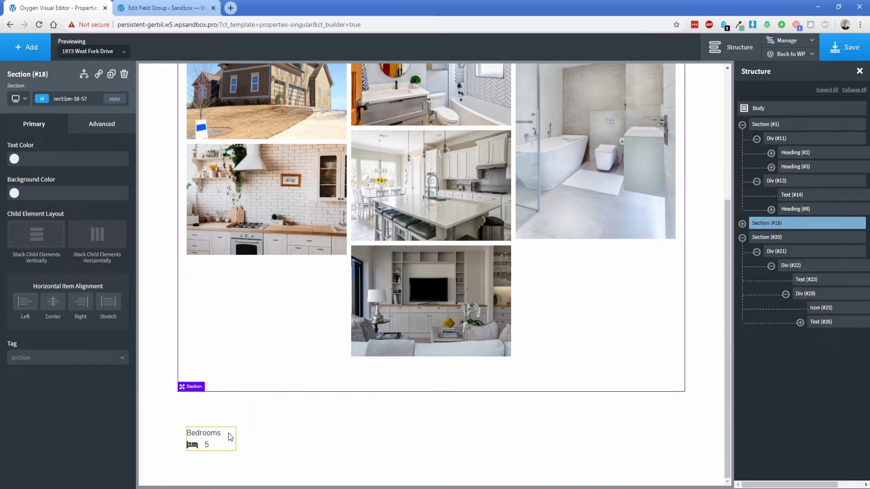
Colour the bed icon with the teal Cadet green global colour
left_click(192, 447)
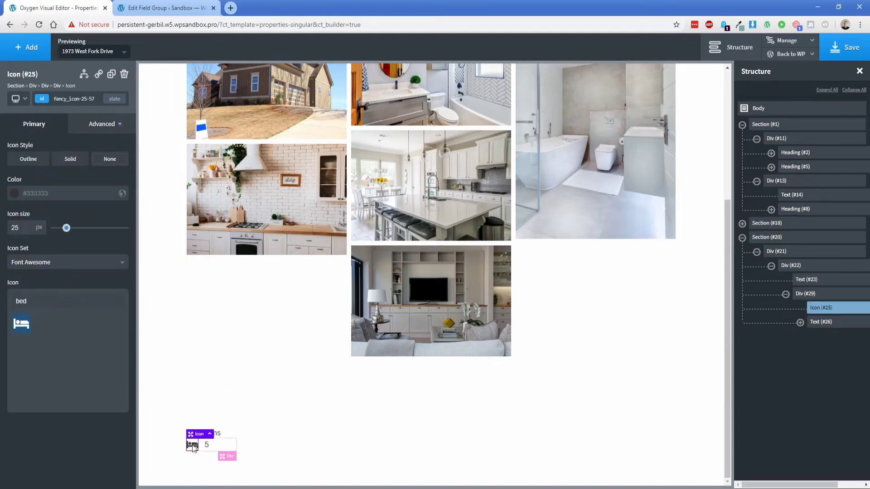
left_click(17, 201)
left_click(19, 312)
left_click(161, 425)
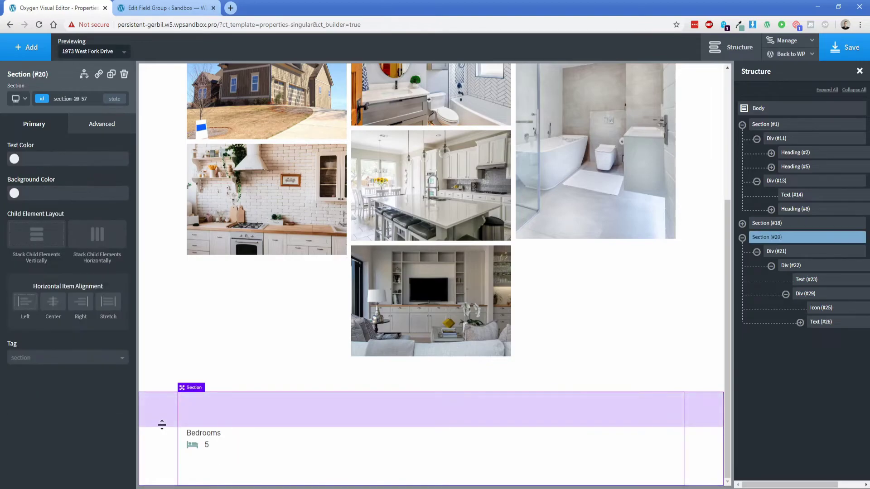
left_click(227, 434)
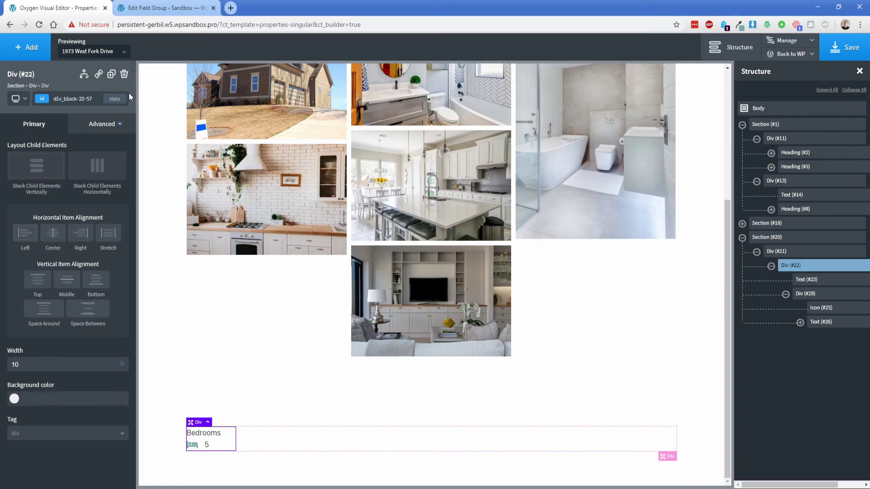
Duplicate the Bedrooms block and relabel the second copy Bathrooms with a bathtub icon
left_click(111, 75)
left_click(112, 75)
left_click(111, 75)
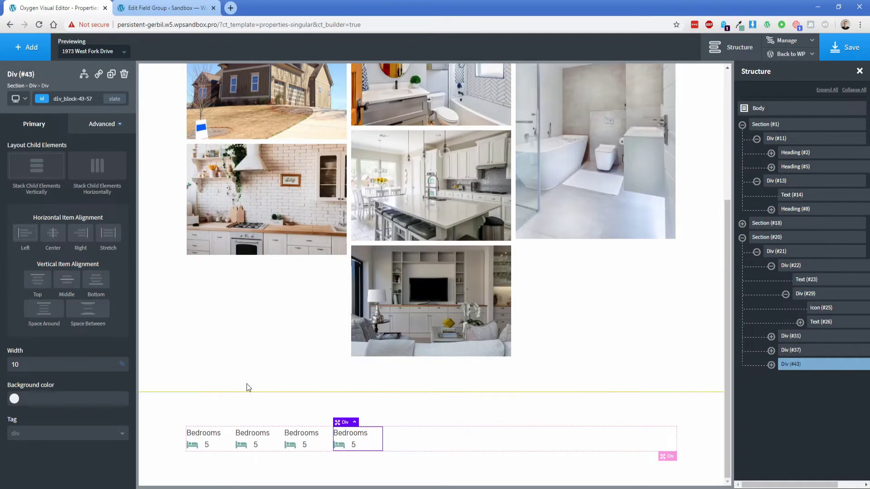
double_click(254, 432)
type("Bathrooms")
left_click(240, 444)
double_click(43, 299)
type("bat")
left_click(26, 376)
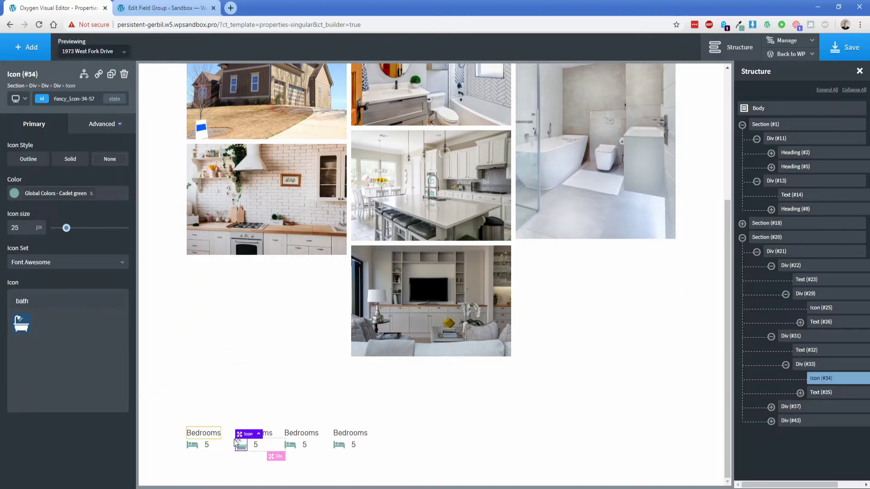
Replace the second block's value with the ACF Bathrooms field, showing 4
double_click(256, 445)
triple_click(262, 441)
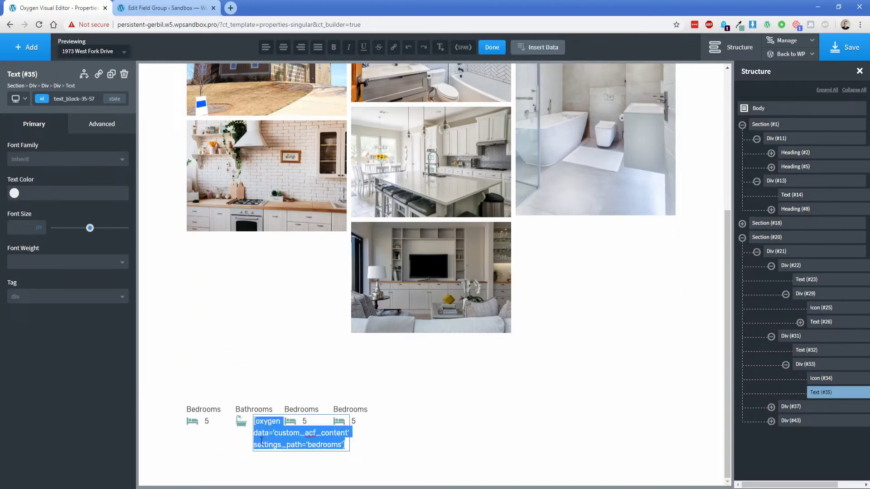
left_click(536, 49)
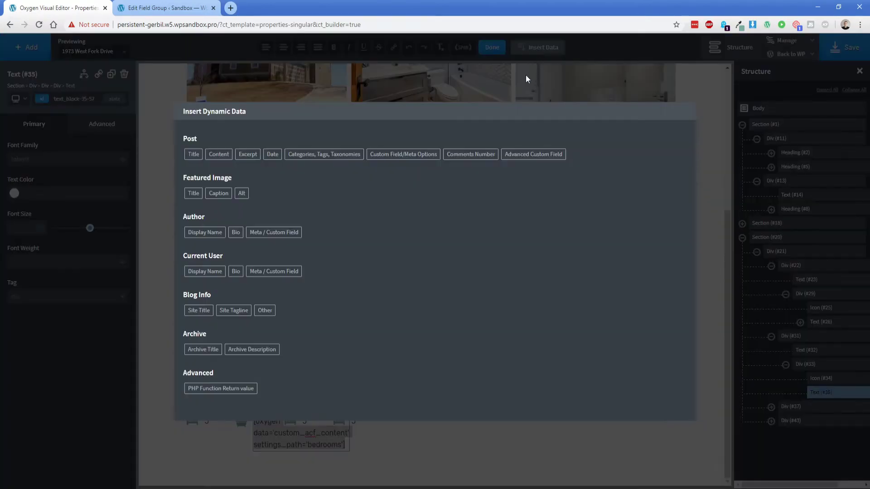
left_click(533, 154)
left_click(236, 160)
left_click(215, 193)
left_click(156, 383)
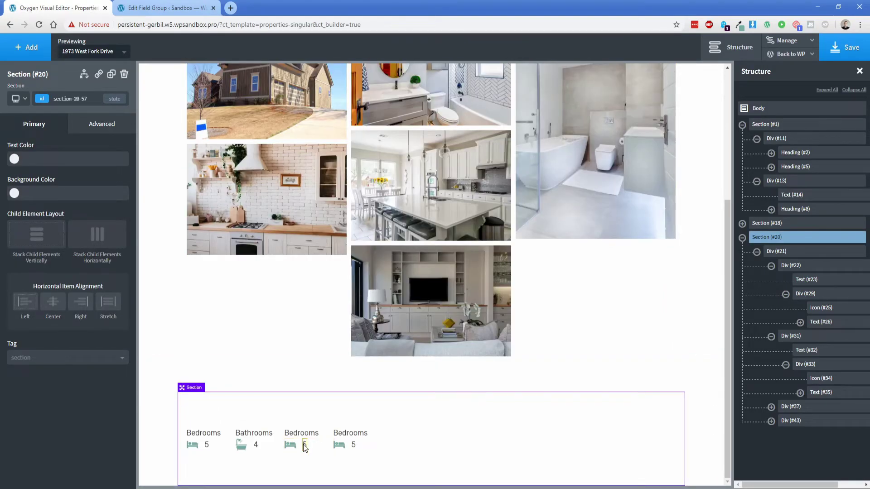
Show the Sq Footage field (3700) in the third block with a list icon
double_click(305, 447)
left_click(539, 47)
left_click(534, 153)
left_click(273, 162)
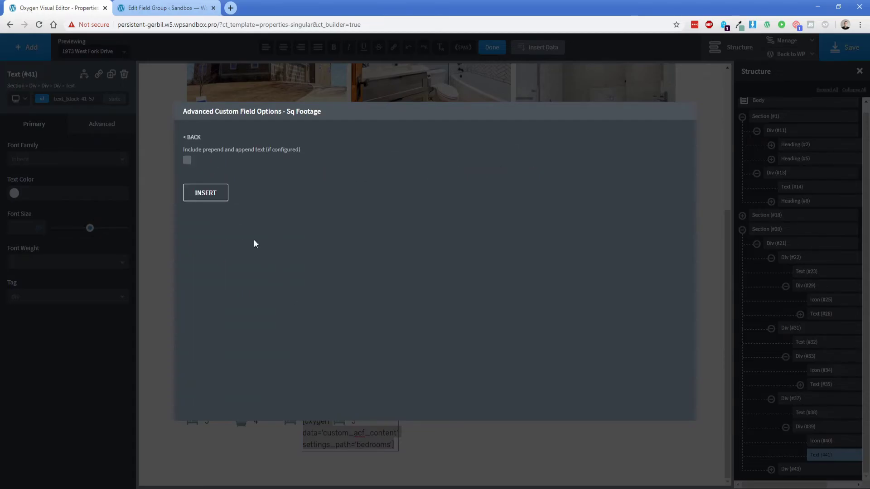
left_click(206, 193)
left_click(288, 422)
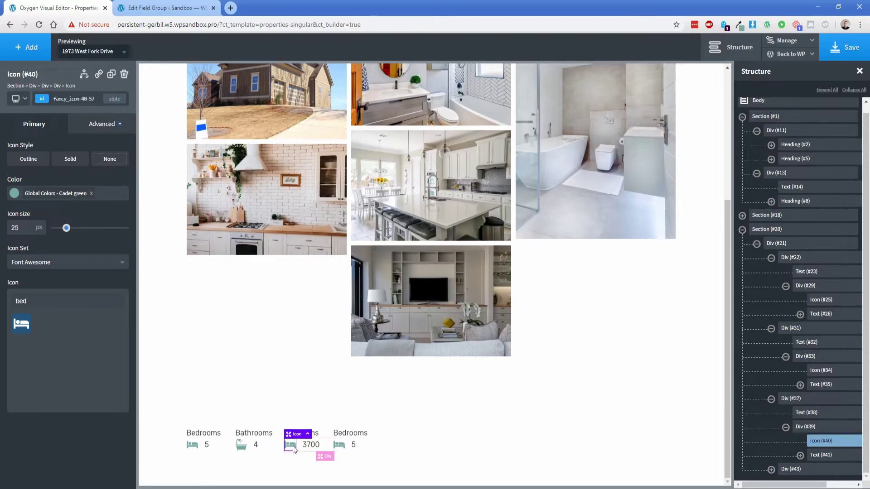
left_click(287, 408)
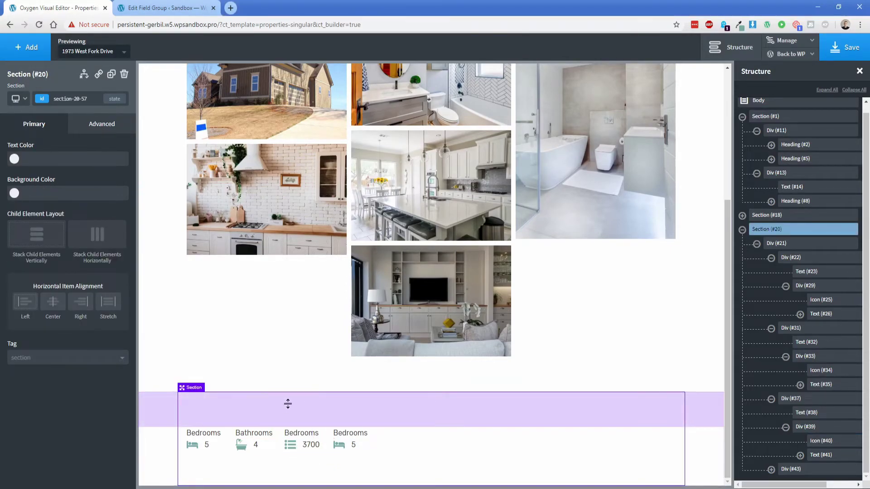
Rename the third block's label to 'Sq Ft'
left_click(301, 435)
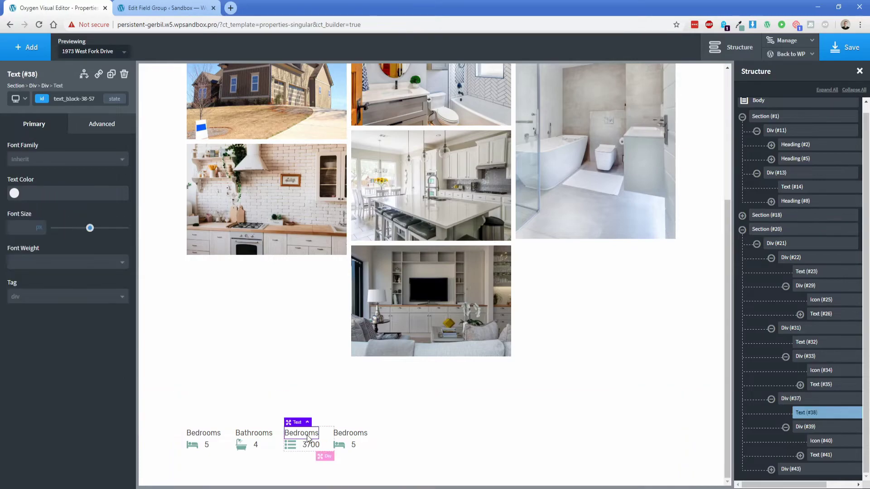
double_click(301, 434)
type("S")
type("are Footage")
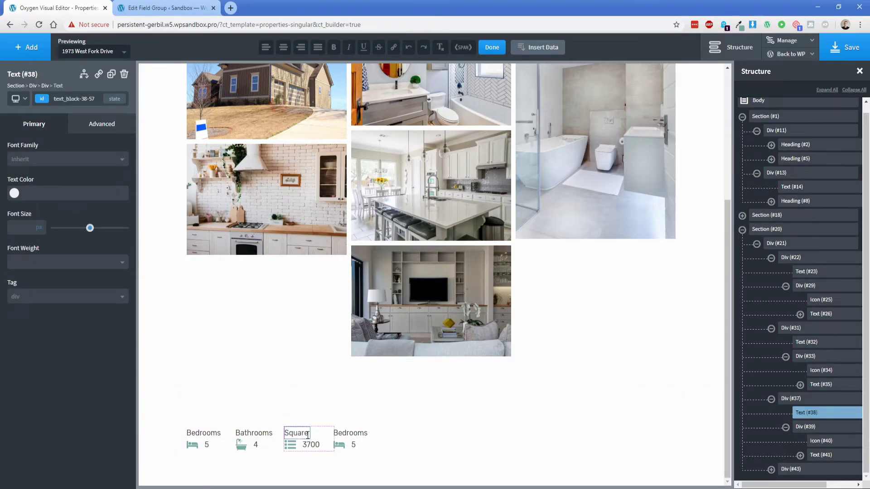
double_click(308, 434)
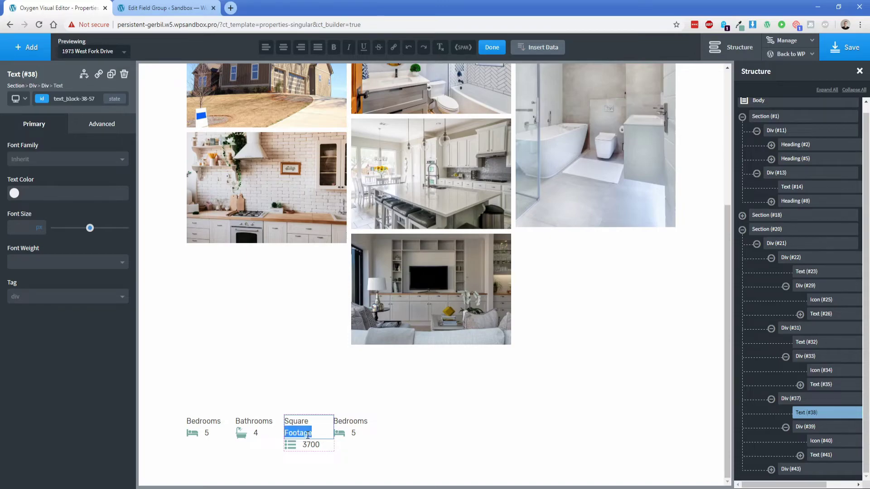
key("ctrl+a")
type("Sq F")
left_click(308, 438)
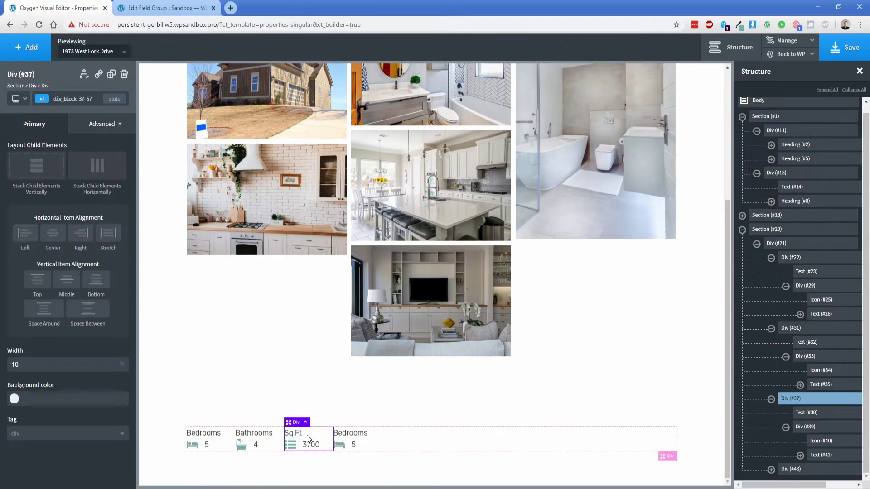
Relabel the fourth block 'Year Built'
double_click(351, 433)
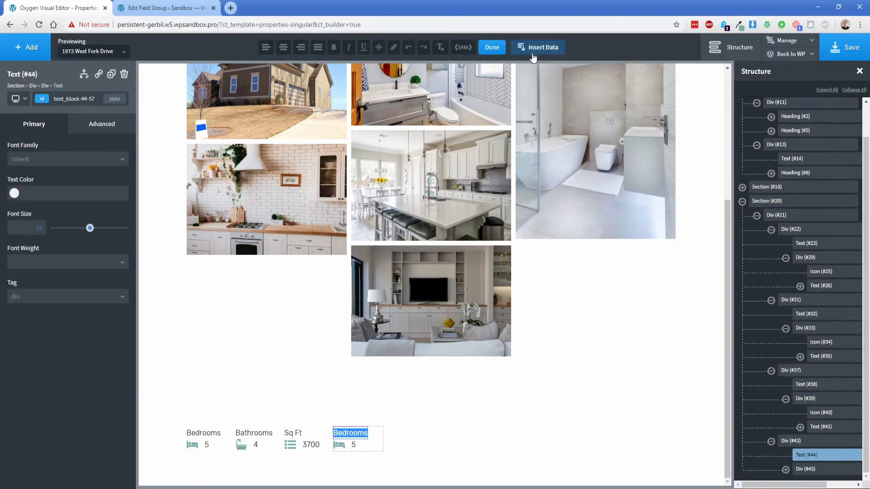
left_click(538, 47)
left_click(519, 156)
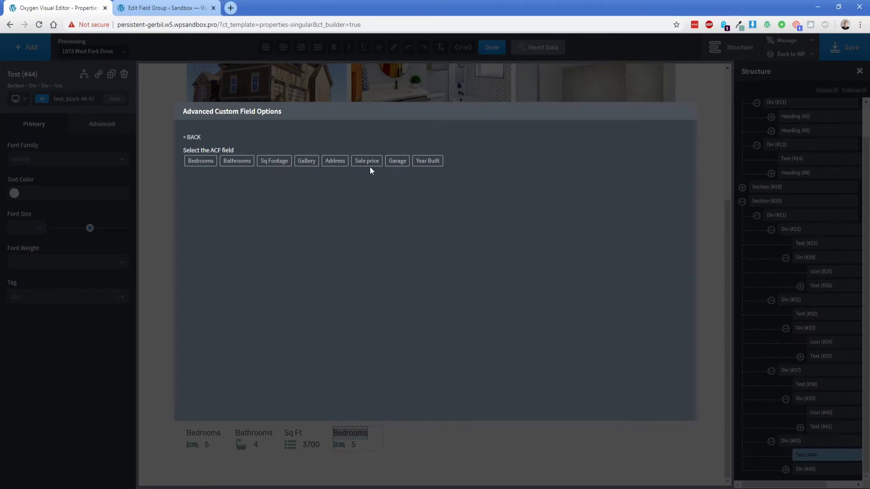
left_click(430, 162)
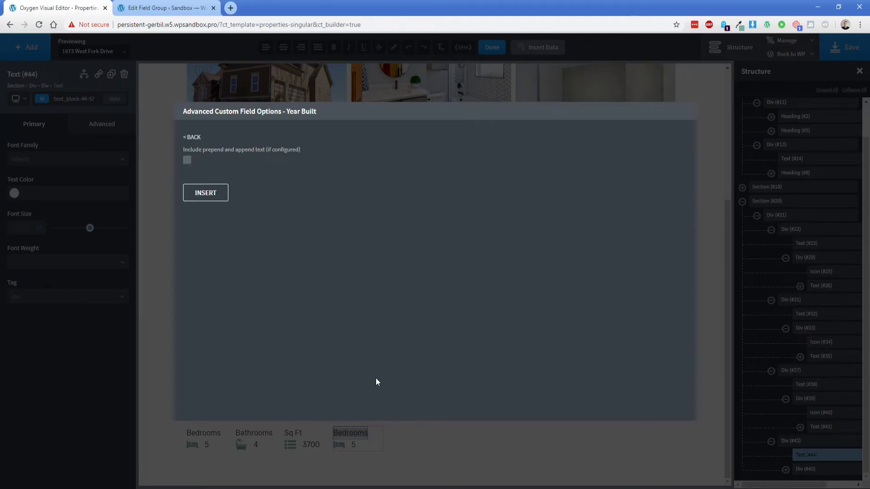
left_click(212, 194)
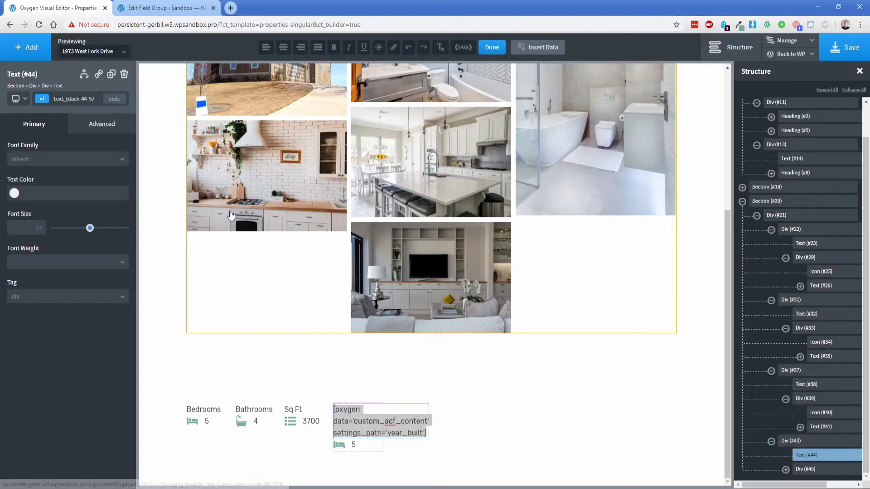
left_click(365, 443)
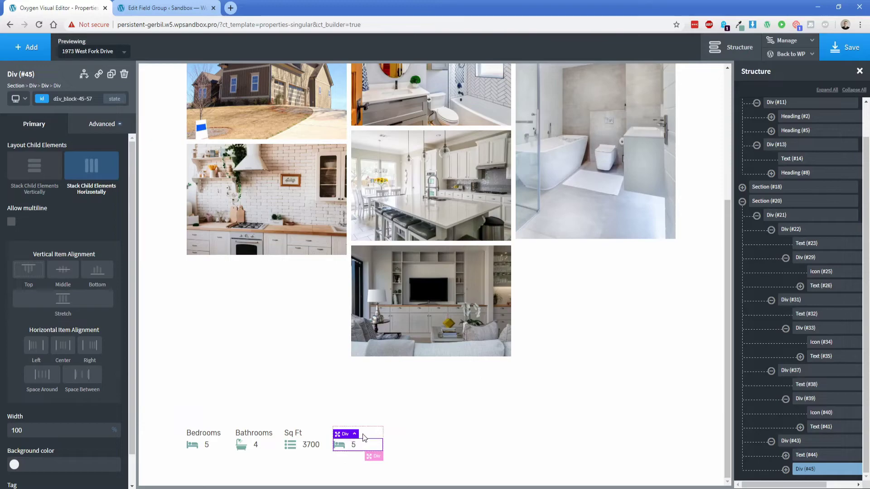
left_click(369, 425)
double_click(345, 433)
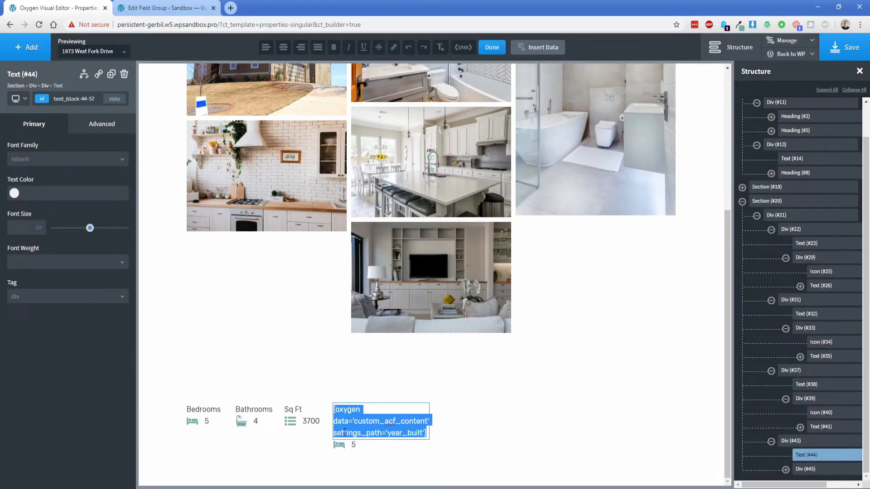
type("Year Built")
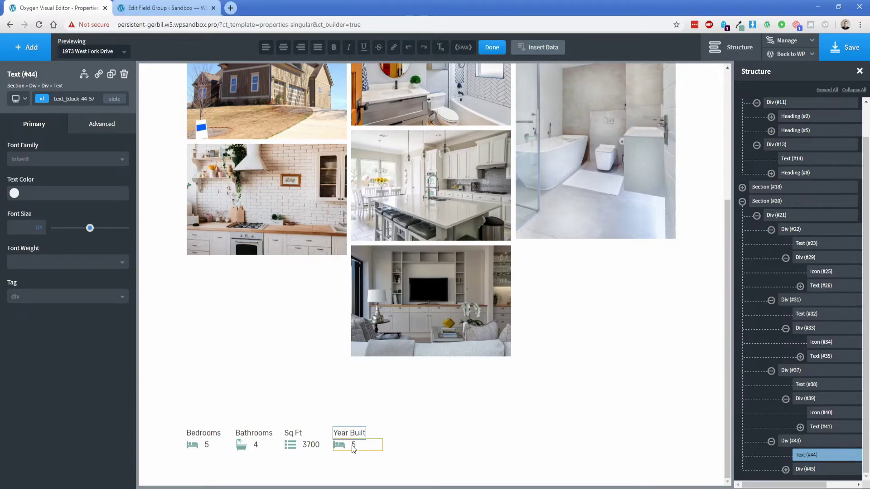
Show the ACF Year Built value 2018 in the fourth block with a calendar icon
double_click(353, 447)
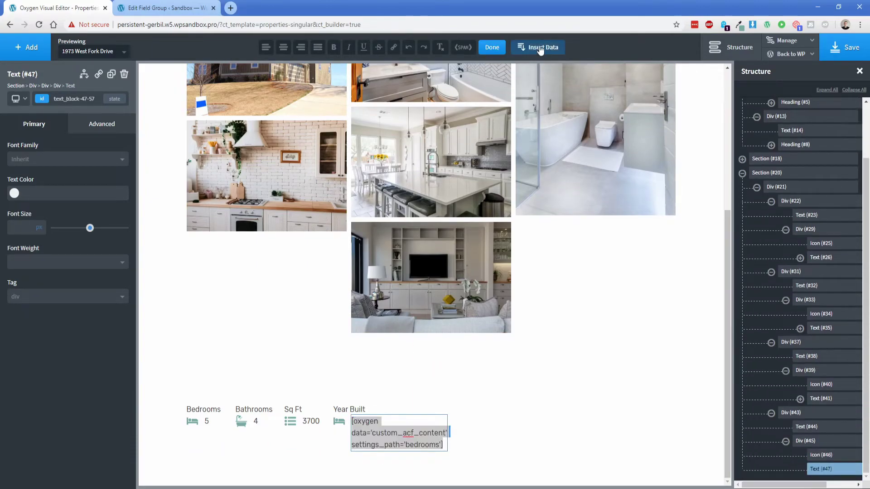
left_click(538, 47)
left_click(527, 155)
left_click(428, 161)
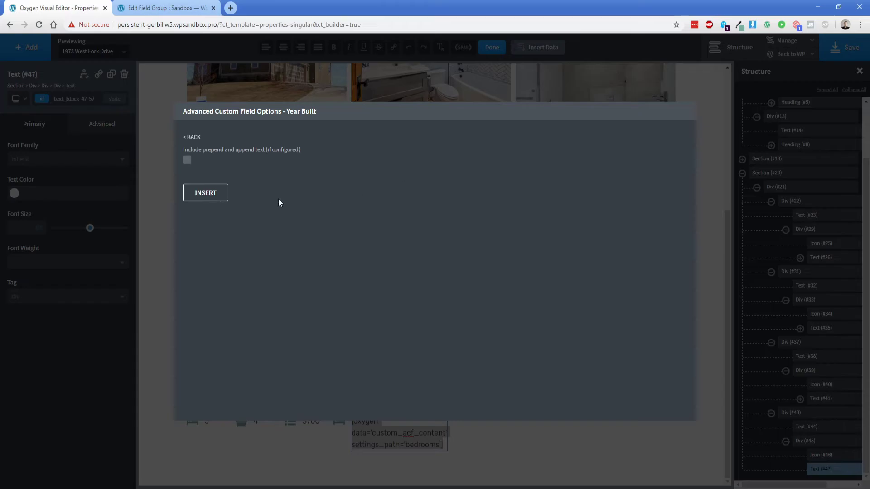
left_click(203, 192)
left_click(419, 404)
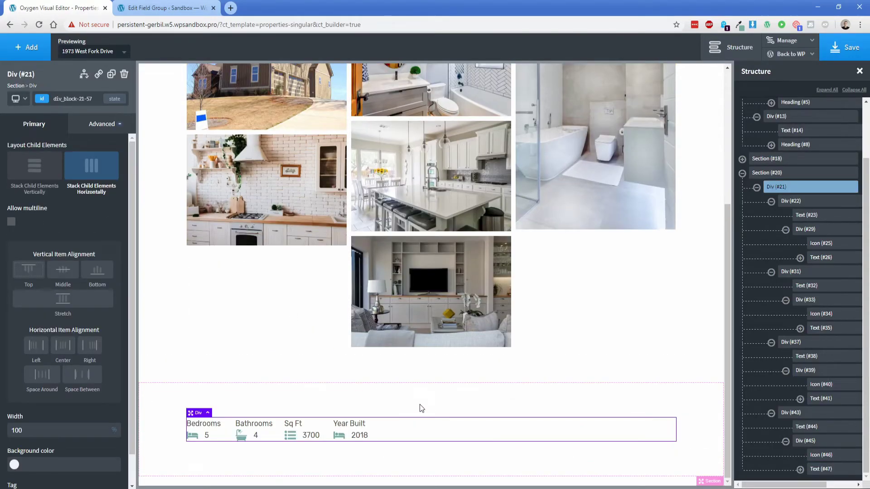
left_click(338, 435)
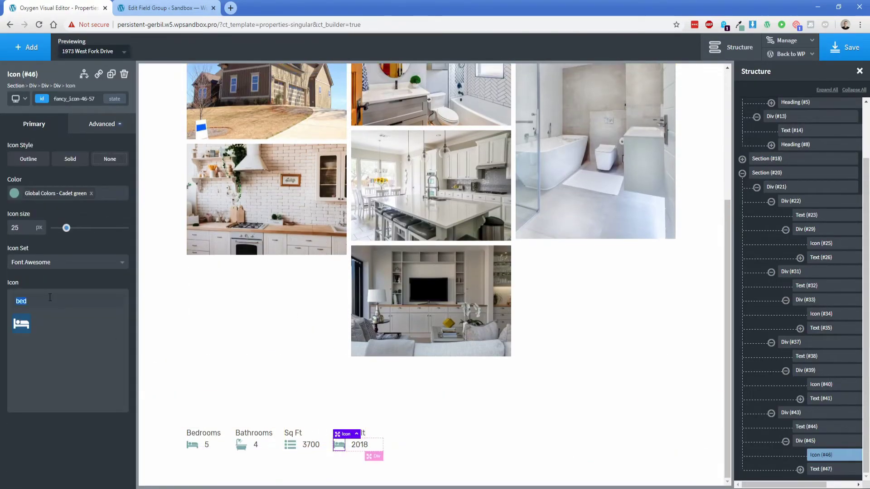
type("calendar")
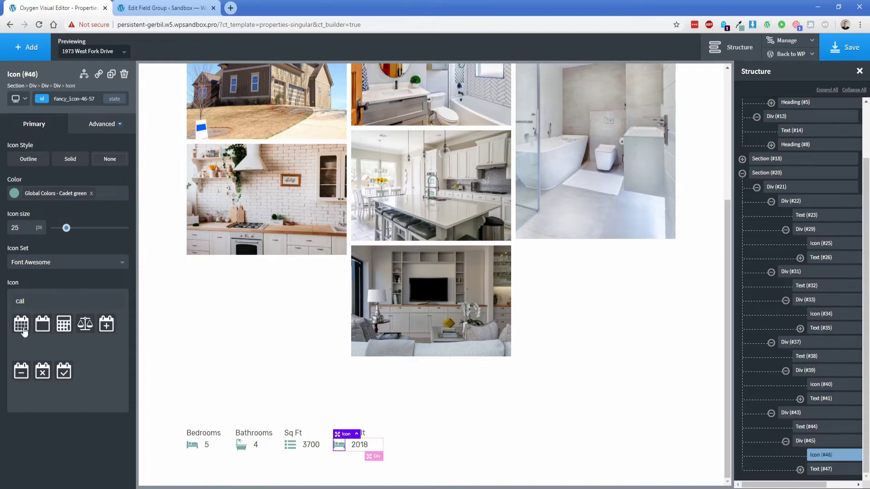
left_click(23, 327)
Try even spacing, edge, left and centered alignments for the quick facts row
left_click(455, 433)
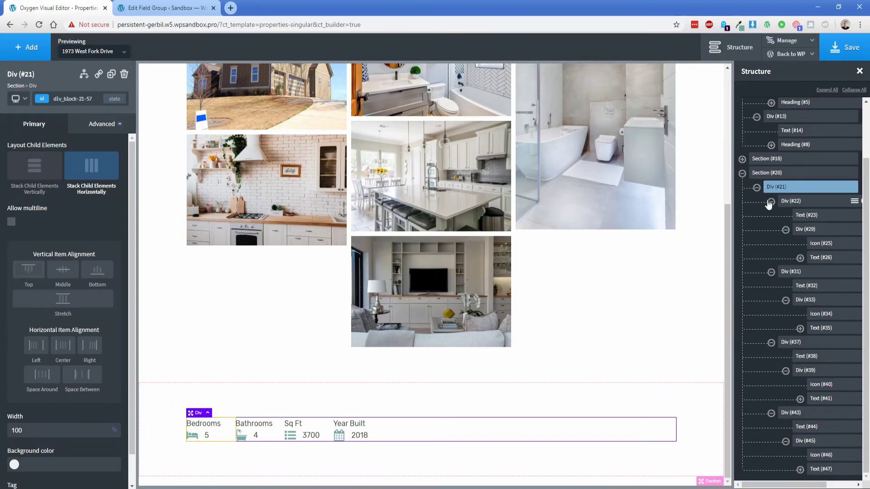
left_click(44, 382)
left_click(90, 380)
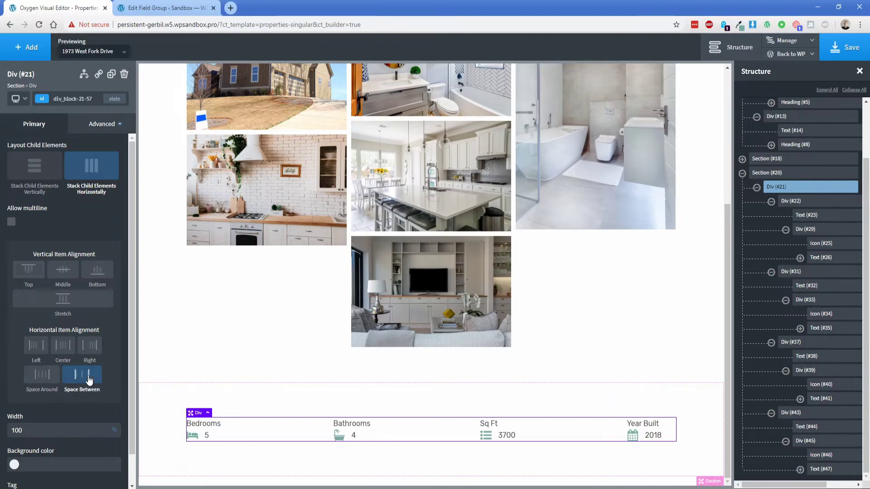
left_click(36, 346)
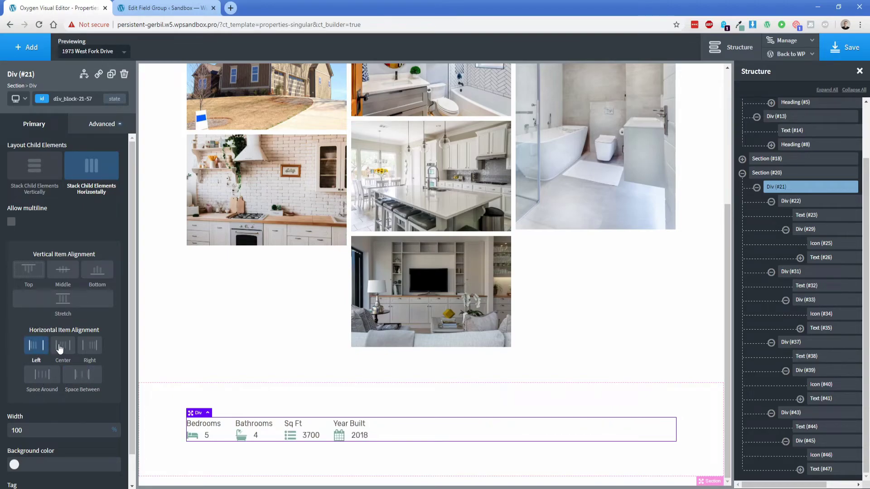
left_click(62, 347)
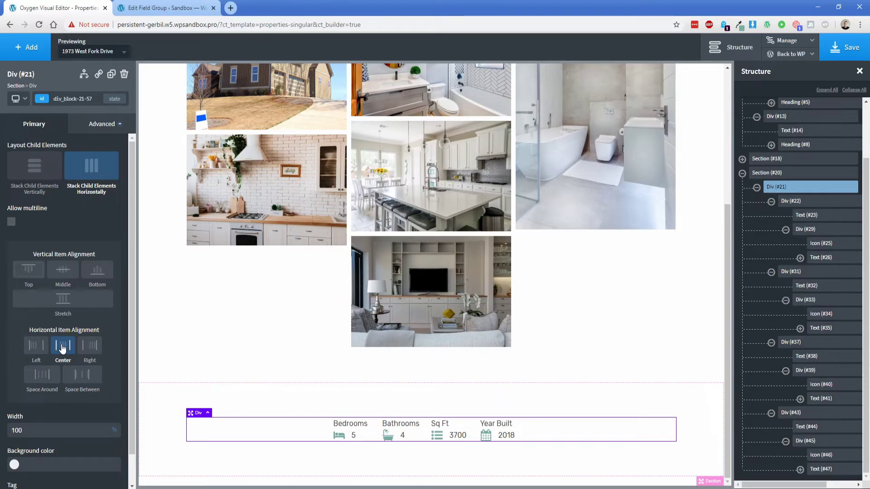
Inspect the Bedrooms item's structure, then left-align the quick facts row
left_click(771, 271)
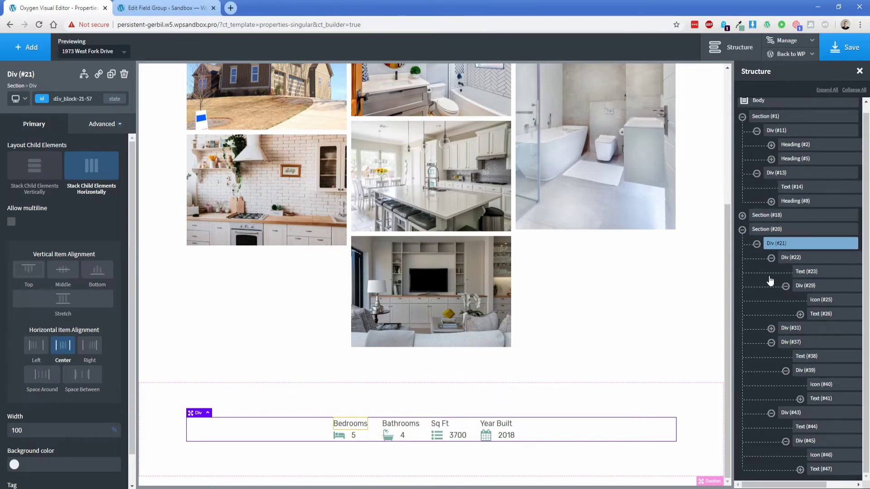
left_click(772, 344)
left_click(772, 365)
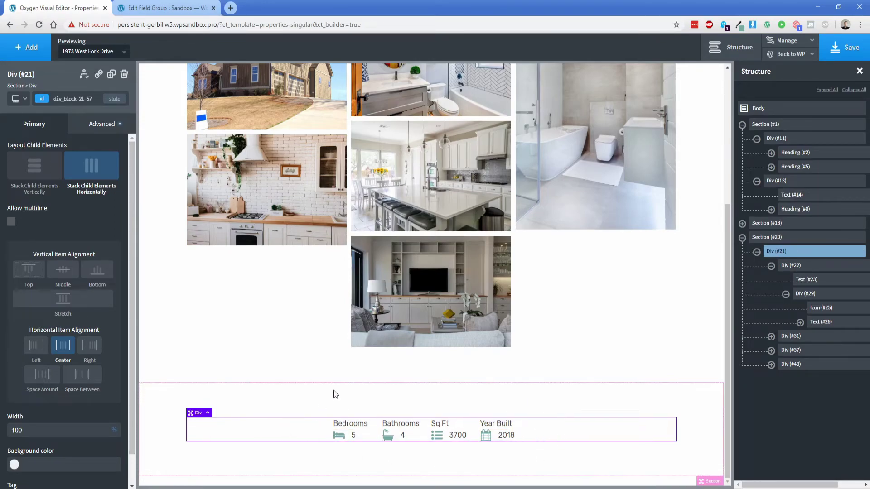
left_click(790, 267)
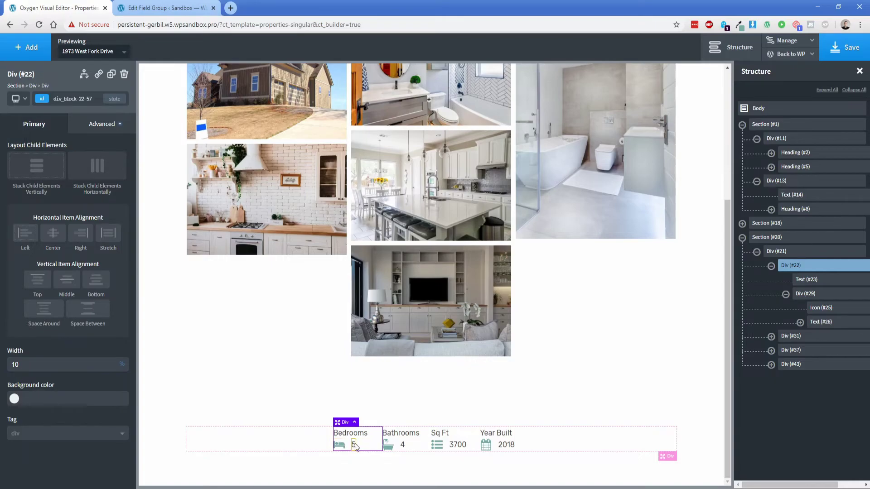
left_click(808, 282)
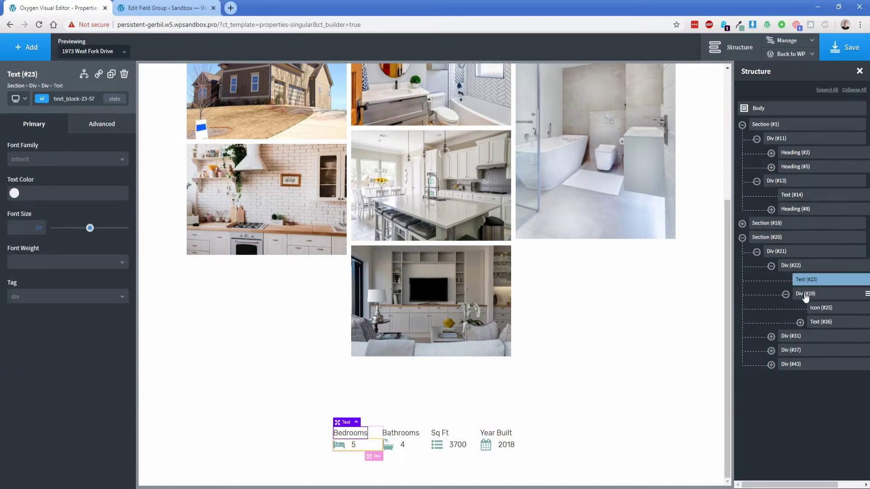
left_click(805, 295)
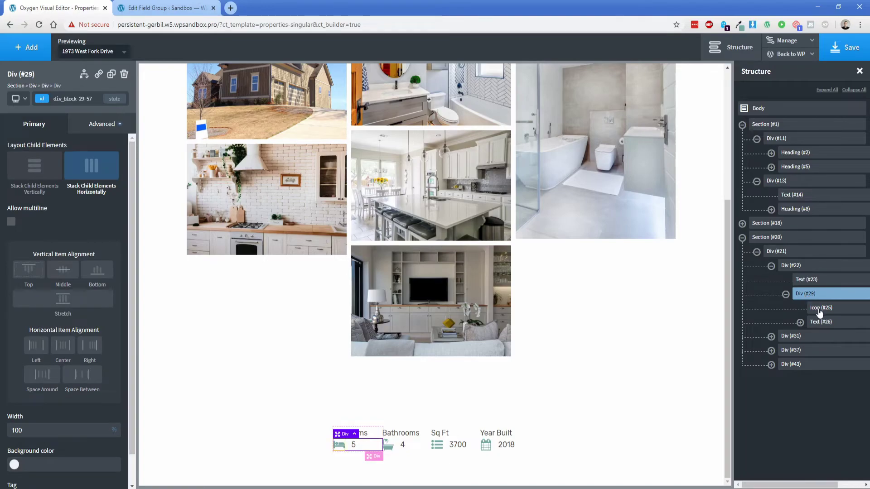
left_click(820, 312)
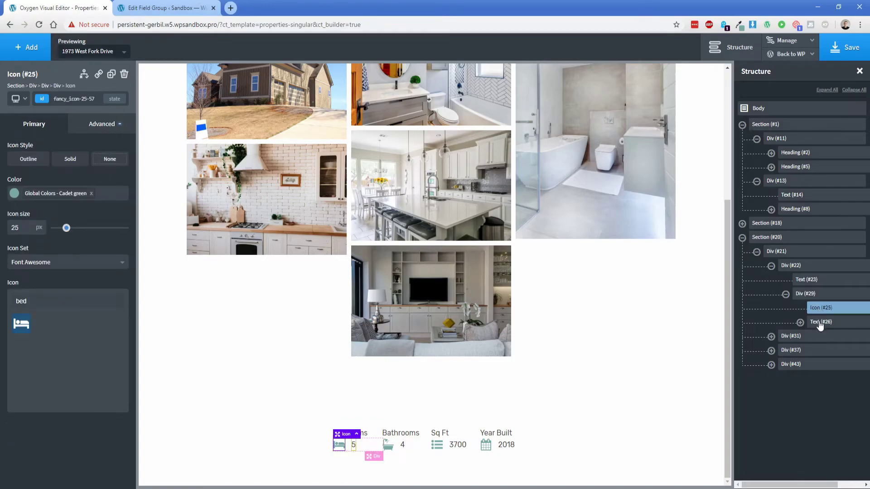
left_click(820, 324)
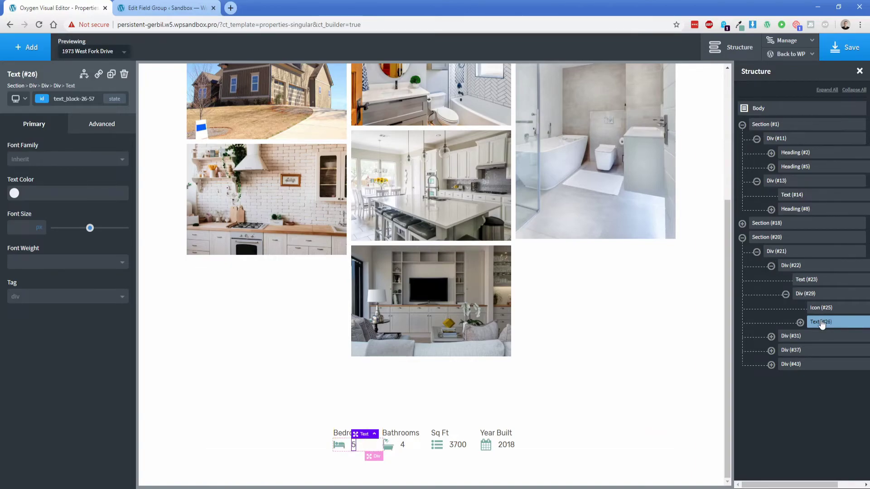
left_click(788, 271)
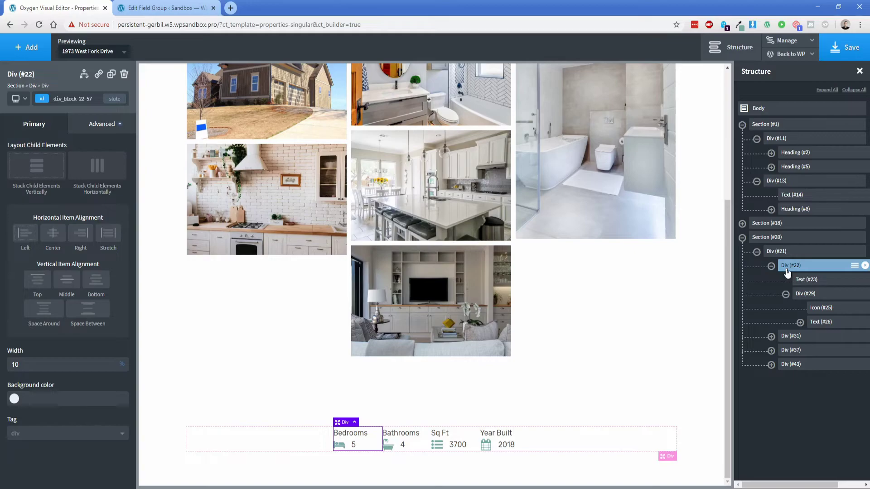
left_click(355, 423)
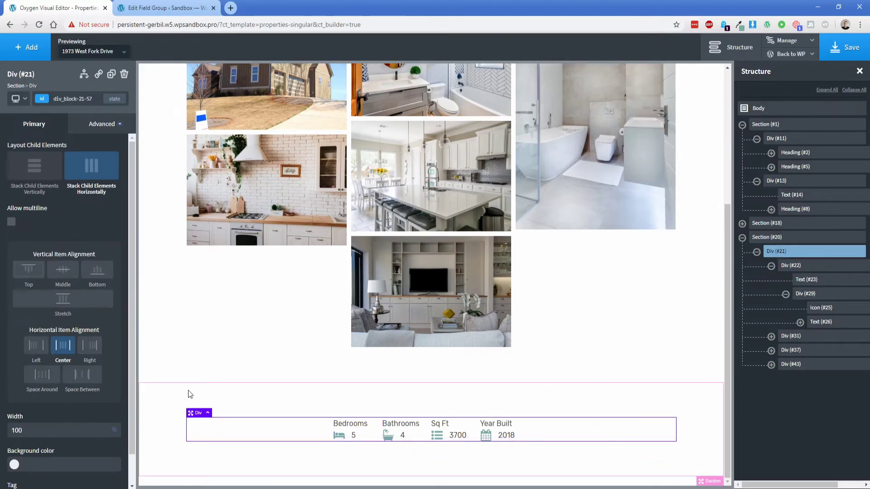
left_click(35, 345)
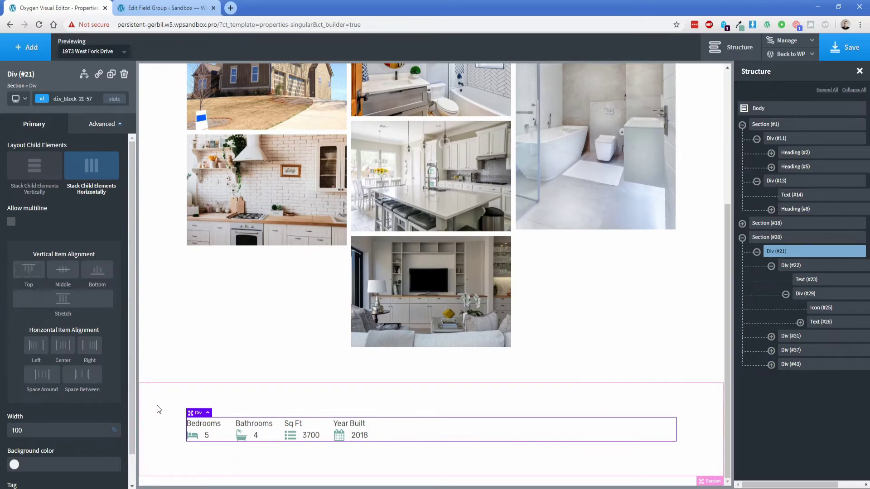
Preview the layout at the below-768px and below-992px breakpoints, then go back to All devices
left_click(19, 98)
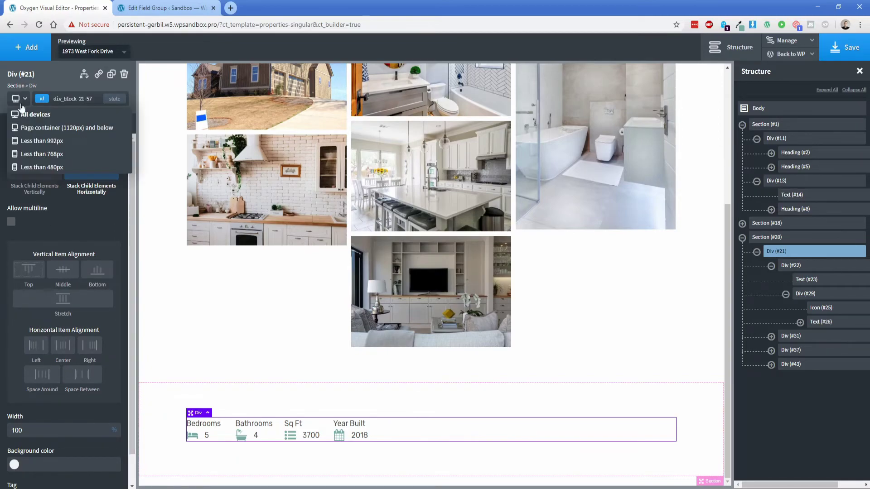
left_click(34, 141)
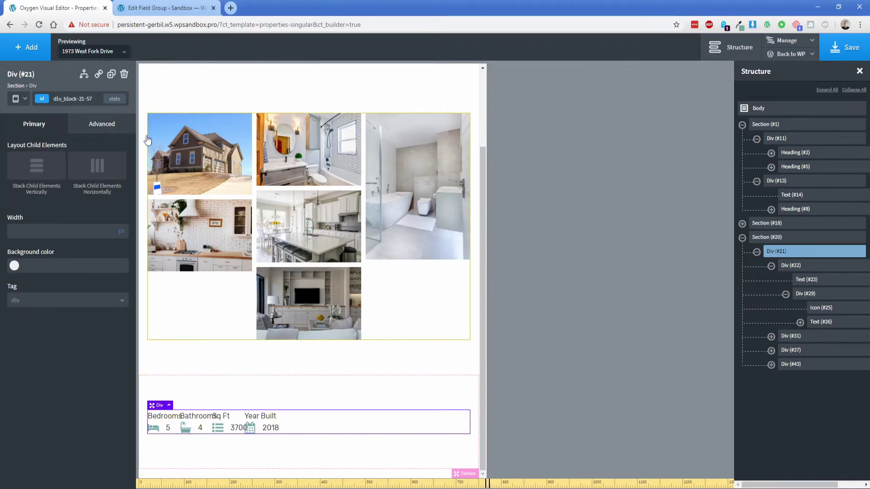
left_click(18, 99)
left_click(28, 130)
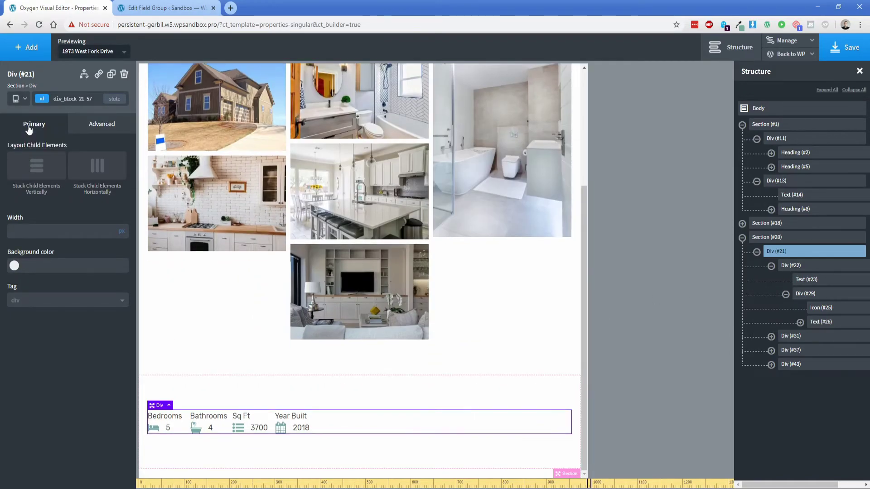
left_click(18, 98)
left_click(20, 111)
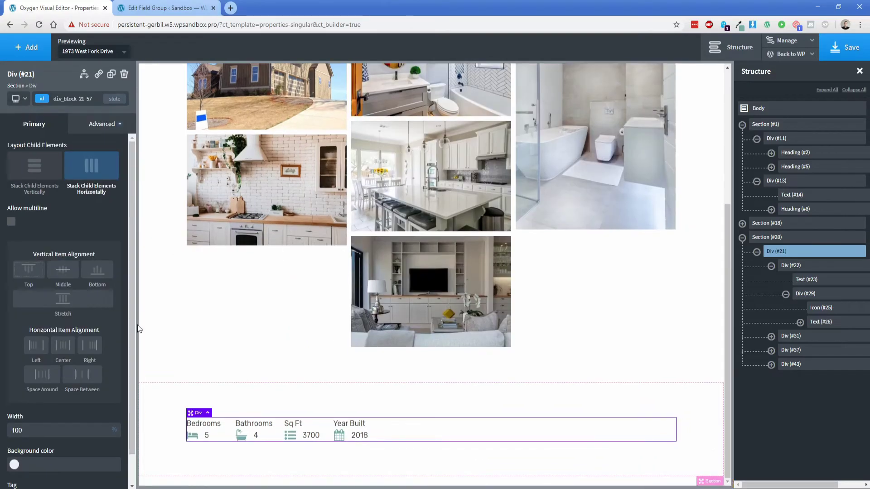
Set the Bedrooms, Bathrooms and Sq Ft blocks each to 25% width
left_click(226, 426)
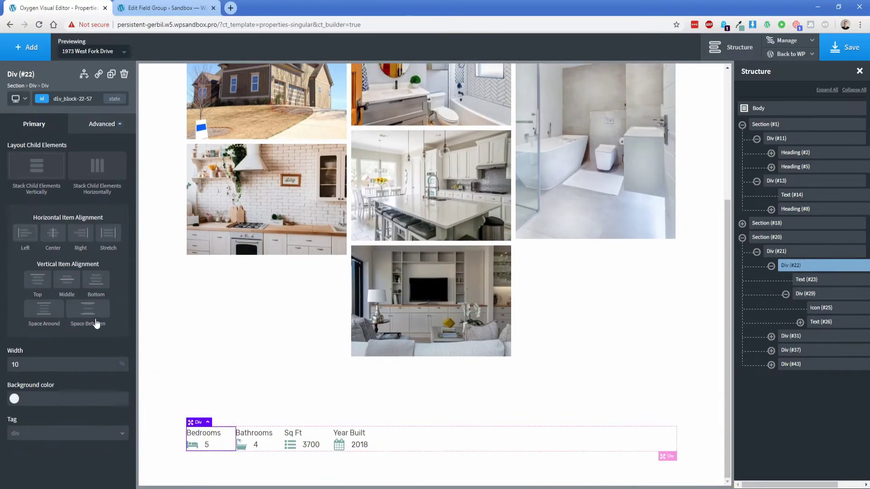
left_click(109, 131)
left_click(68, 176)
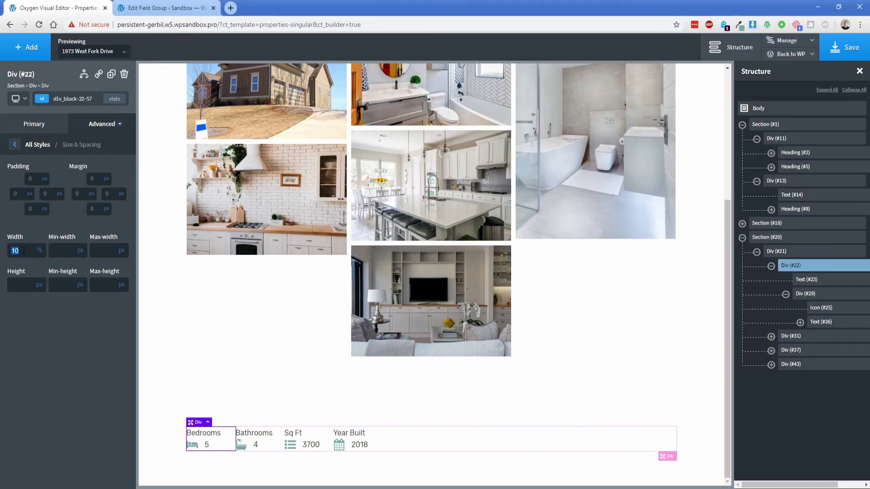
key("BackSpace")
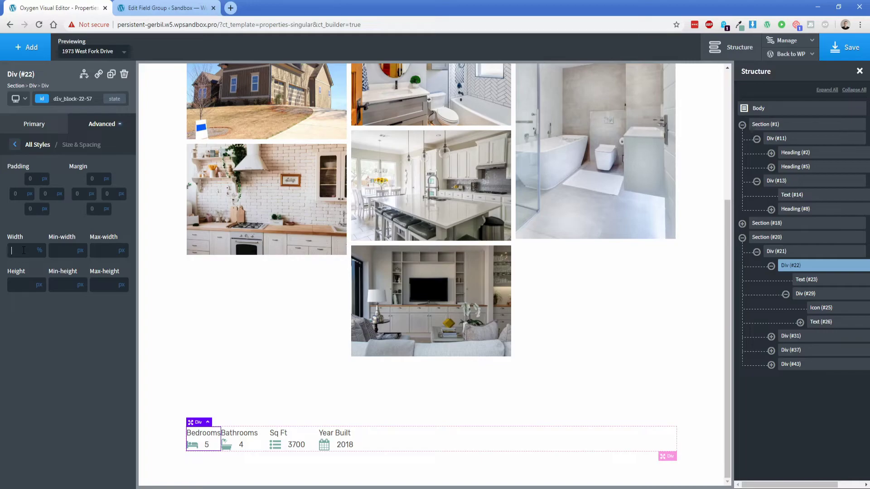
type("25")
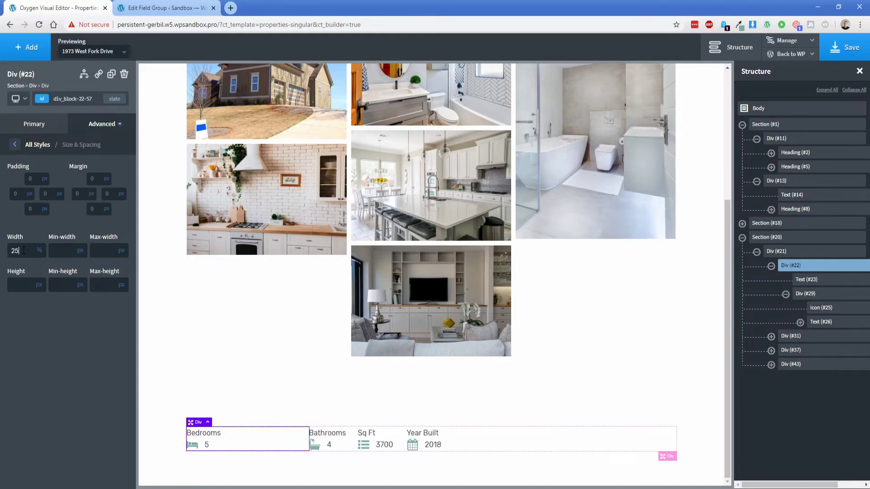
left_click(336, 442)
left_click(124, 363)
type("25")
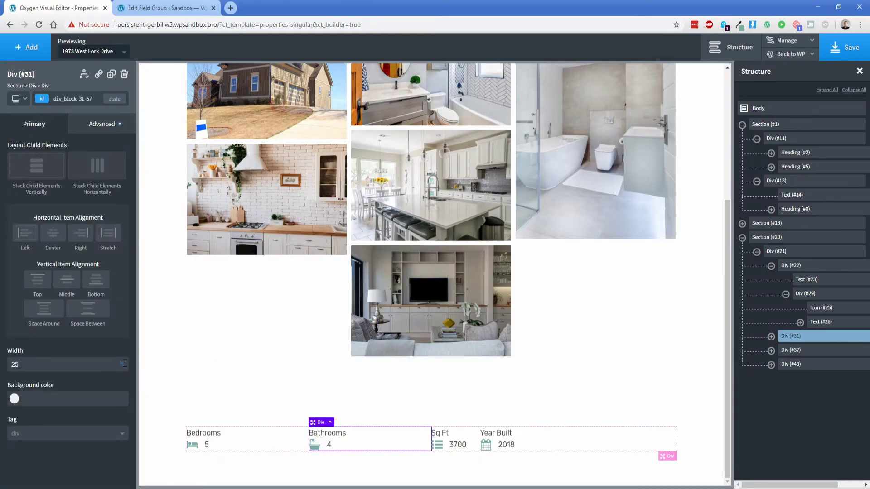
left_click(458, 442)
left_click(82, 365)
type("25")
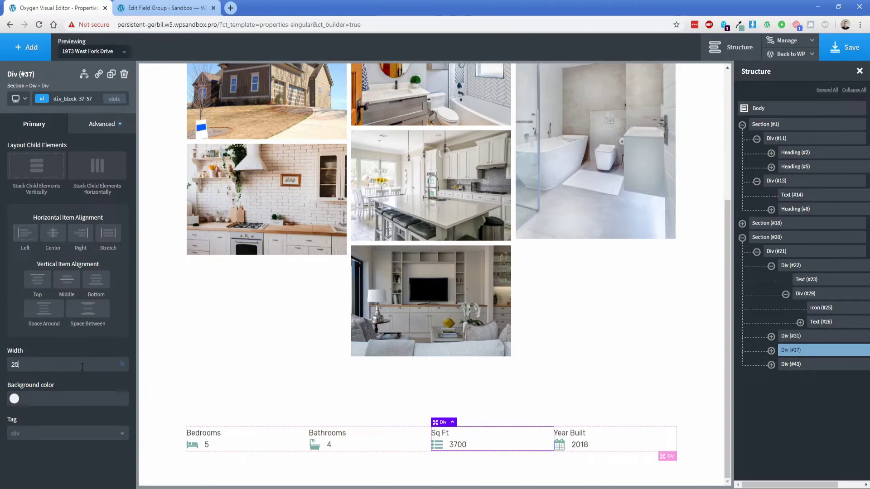
left_click(625, 436)
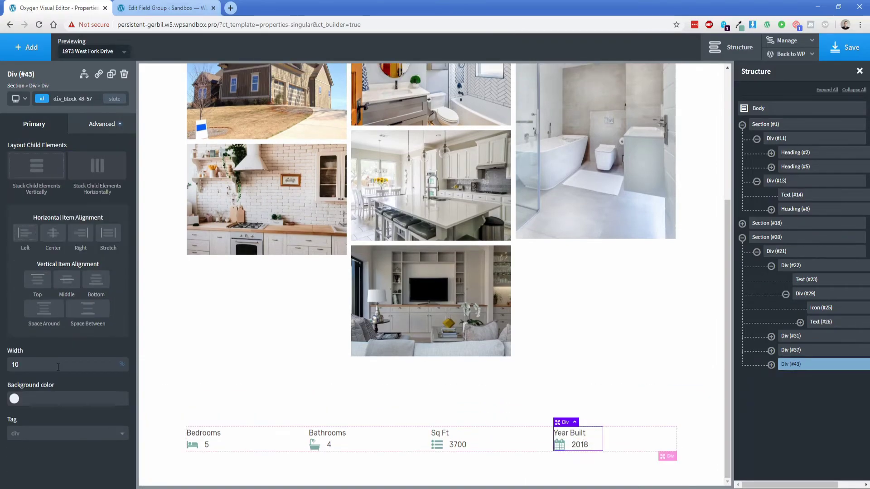
left_click(258, 426)
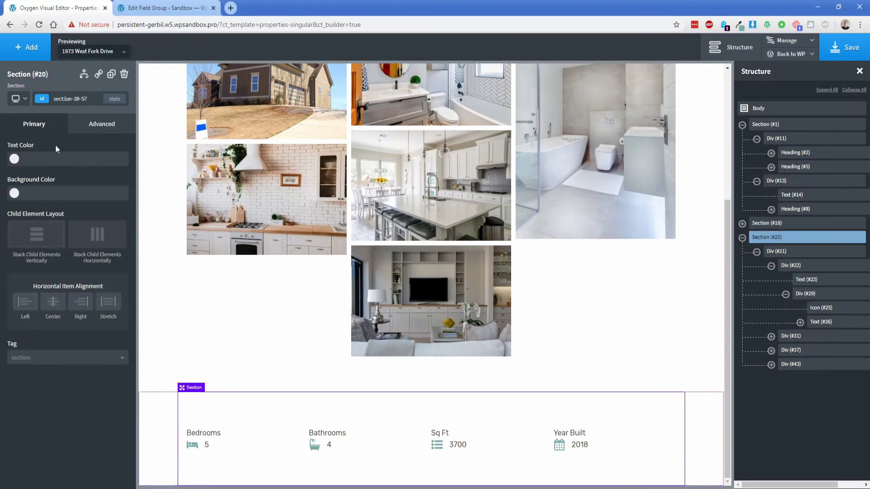
At the under-480px breakpoint, set the property facts row to stack vertically
left_click(18, 99)
left_click(40, 127)
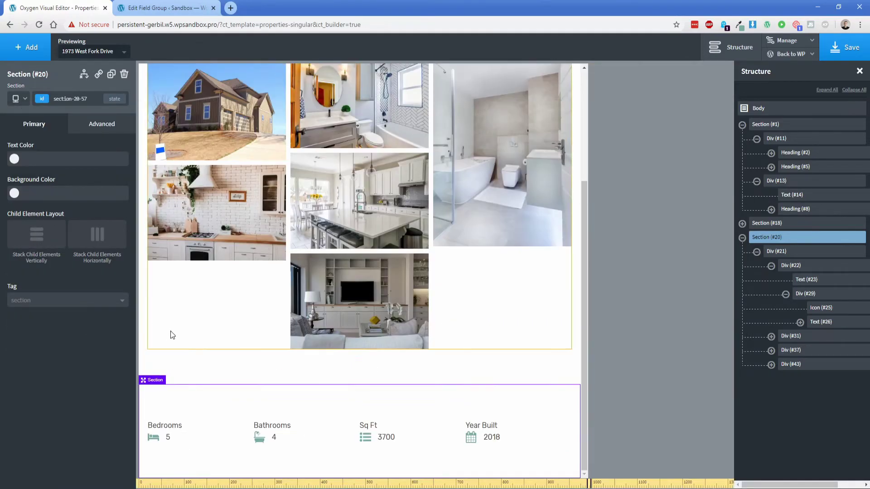
left_click(18, 98)
left_click(39, 144)
left_click(18, 98)
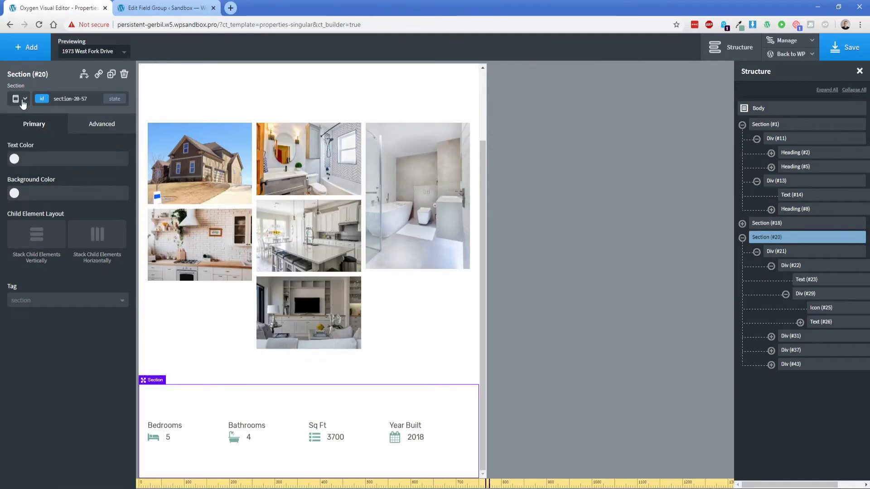
left_click(41, 158)
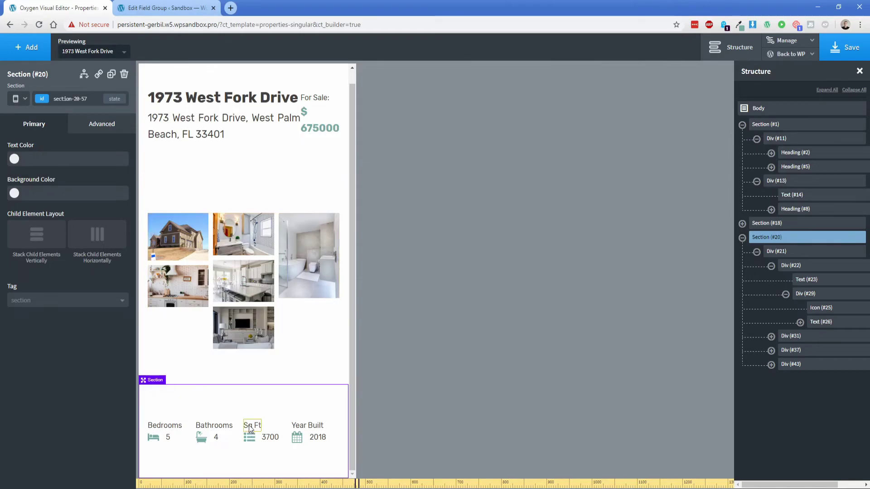
left_click(183, 438)
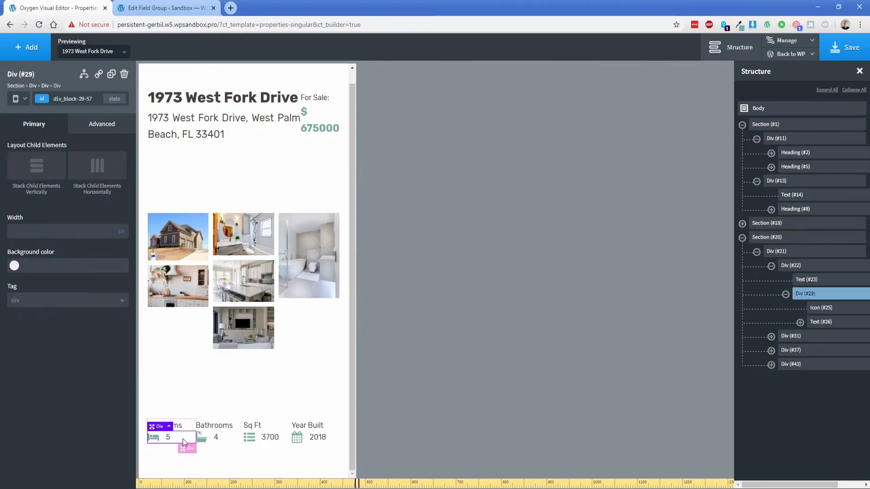
left_click(45, 86)
left_click(33, 85)
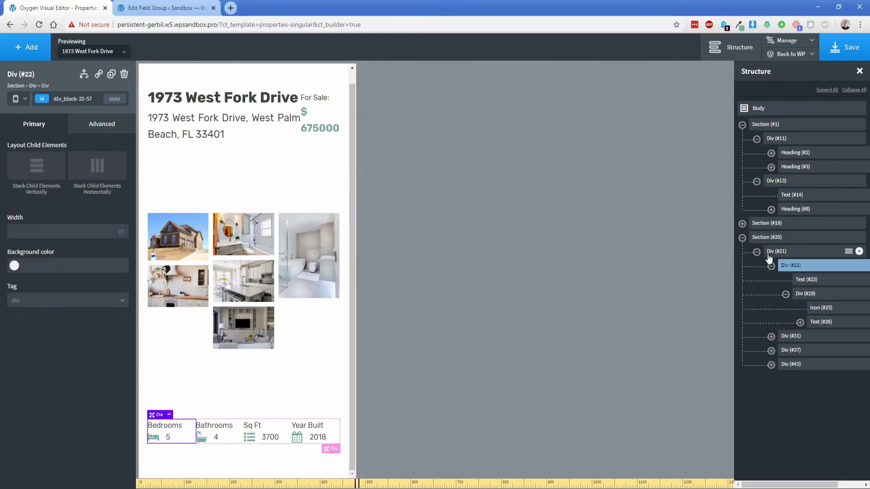
left_click(36, 174)
Give the Bedrooms, Bathrooms and Sq Ft blocks a 15px bottom margin on phones
left_click(234, 344)
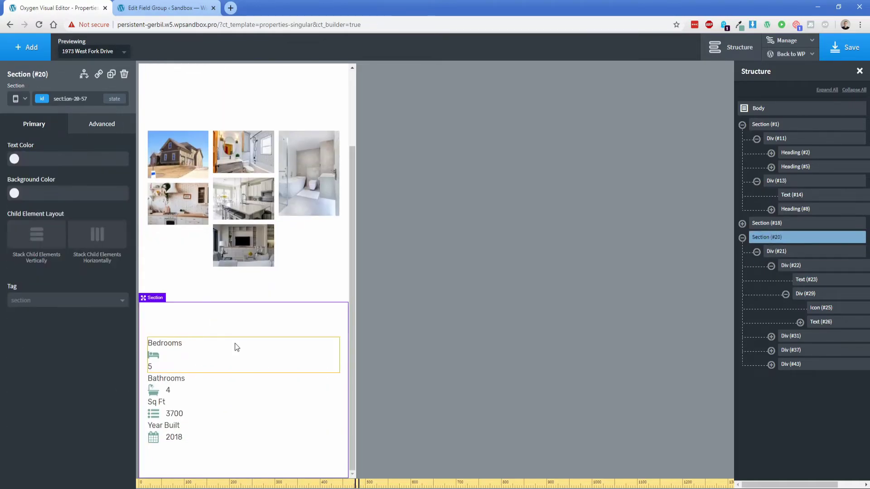
left_click(101, 124)
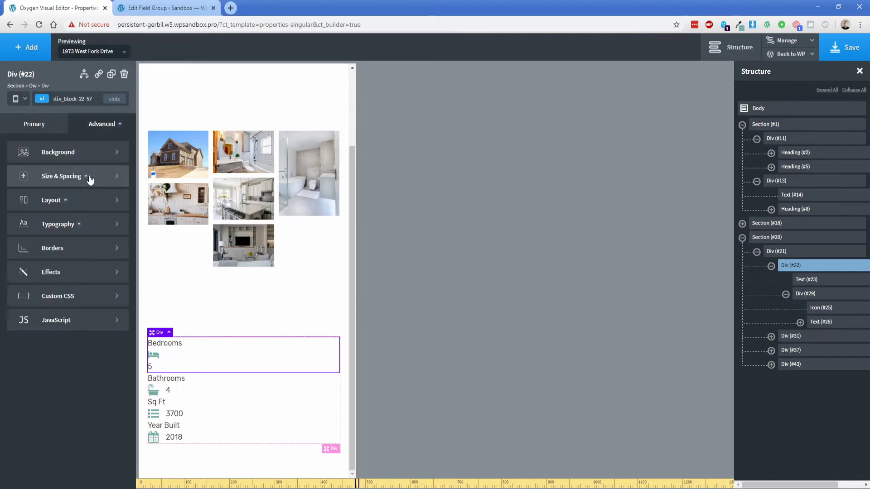
left_click(87, 177)
left_click(95, 209)
type("15")
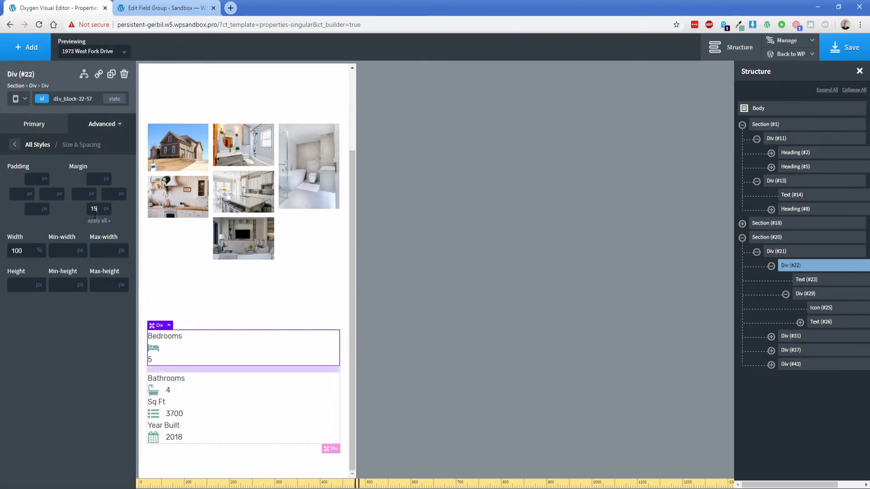
left_click(202, 374)
left_click(109, 131)
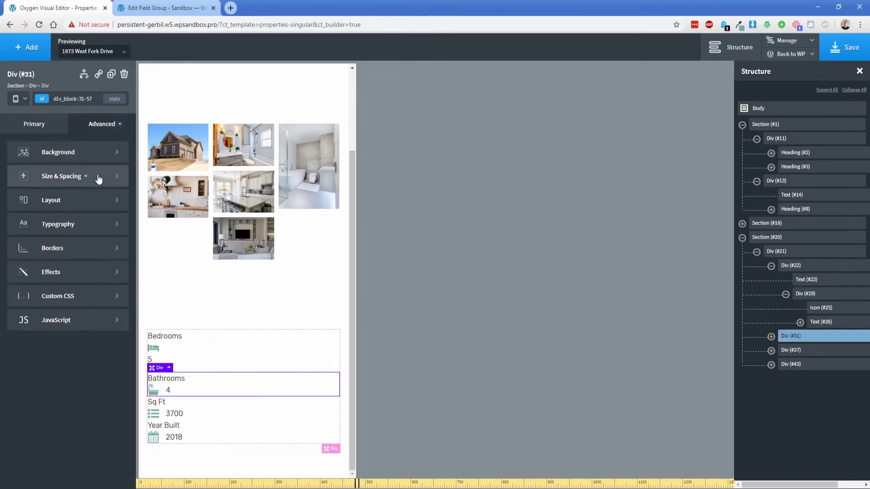
left_click(98, 179)
left_click(96, 214)
type("15")
left_click(210, 404)
left_click(101, 124)
left_click(94, 171)
left_click(94, 208)
type("15")
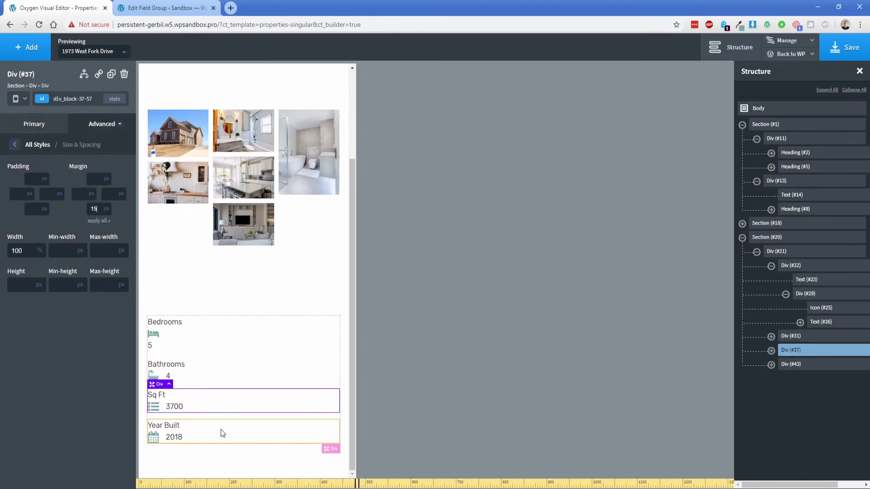
Select the facts section and switch back to editing for All devices
left_click(218, 287)
left_click(15, 99)
left_click(27, 114)
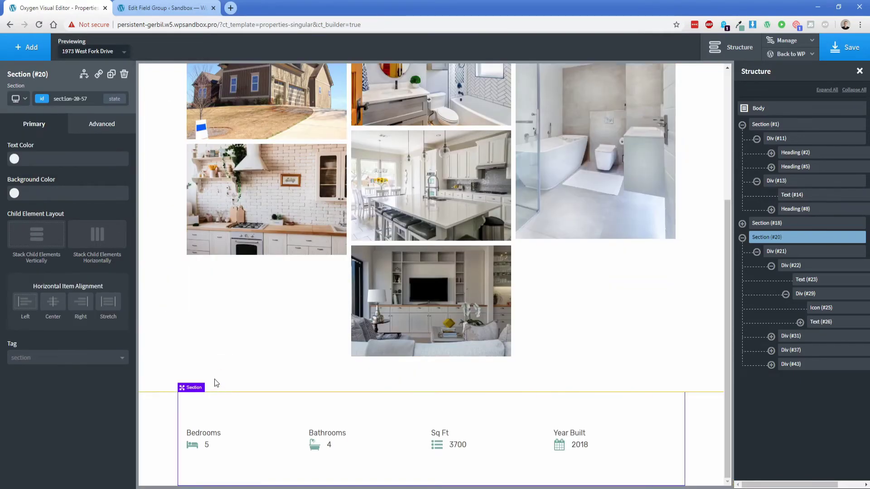
Add a 'Quick Facts' heading above the property facts row
left_click(31, 47)
left_click(35, 212)
left_click_drag(230, 387, 232, 383)
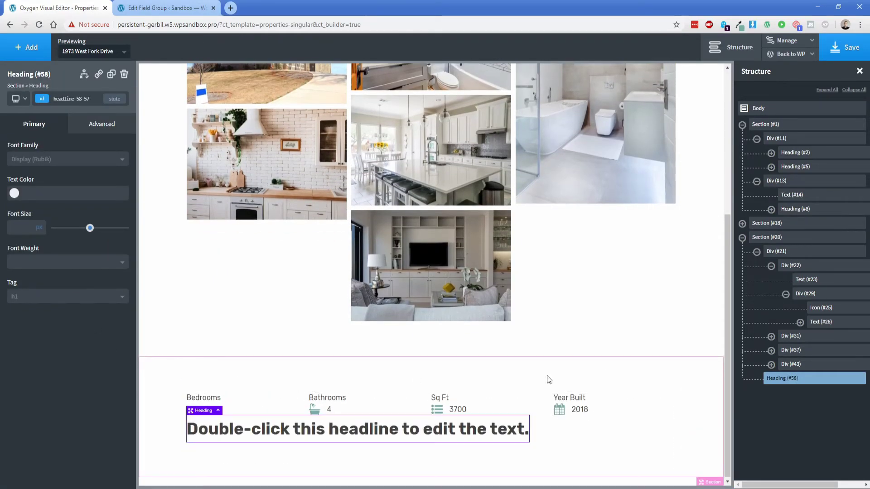
left_click(757, 251)
left_click_drag(778, 263, 781, 251)
double_click(260, 402)
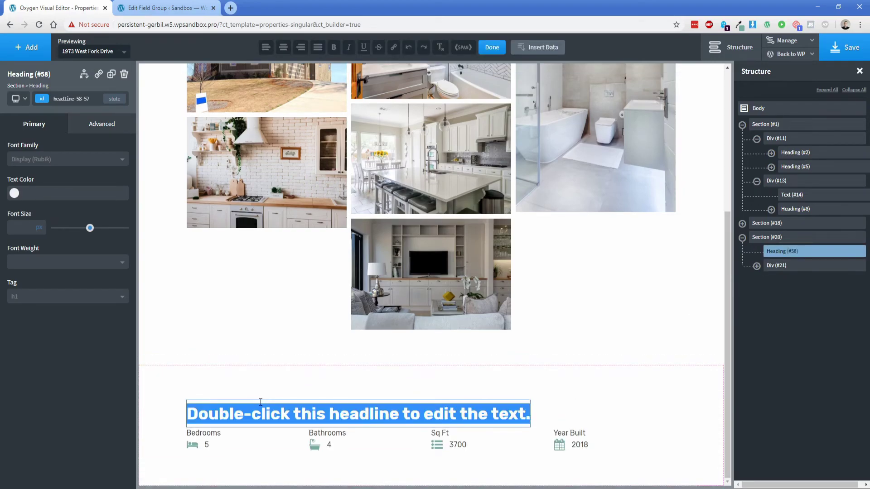
type("Quick Facts")
Make the Quick Facts heading an h3 at 28px font size
left_click(102, 124)
left_click(72, 172)
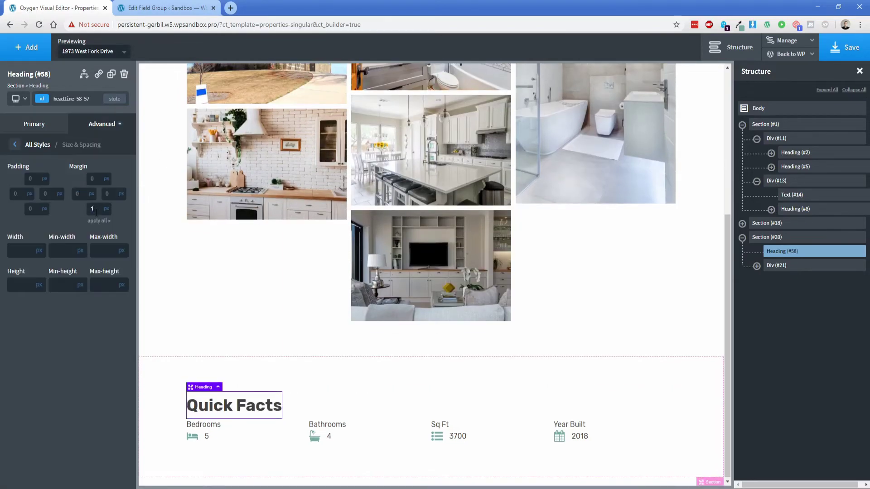
left_click(39, 128)
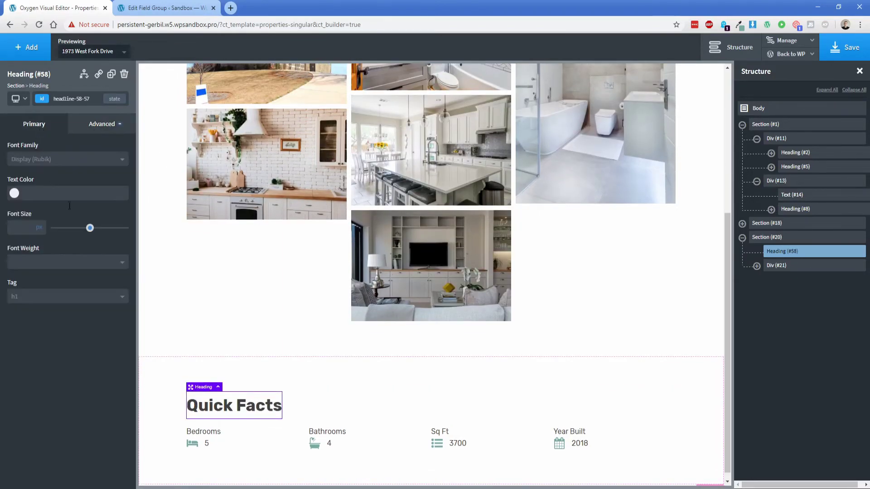
left_click_drag(90, 228, 75, 237)
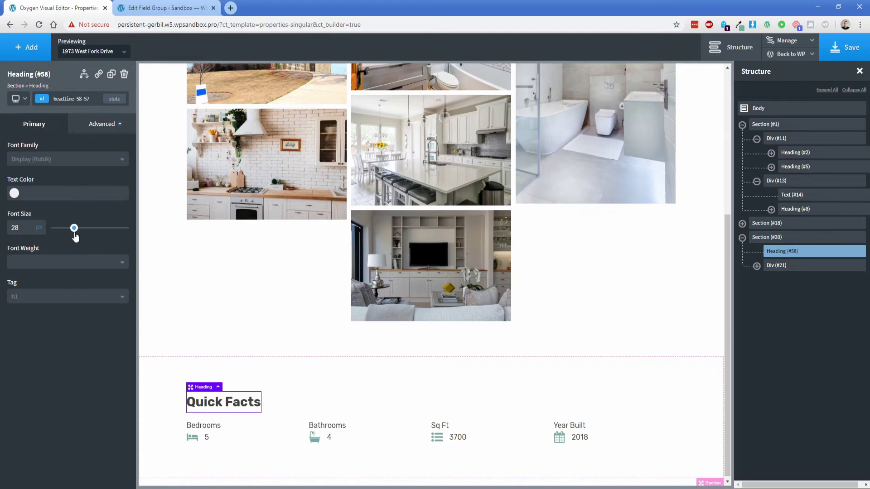
left_click(46, 302)
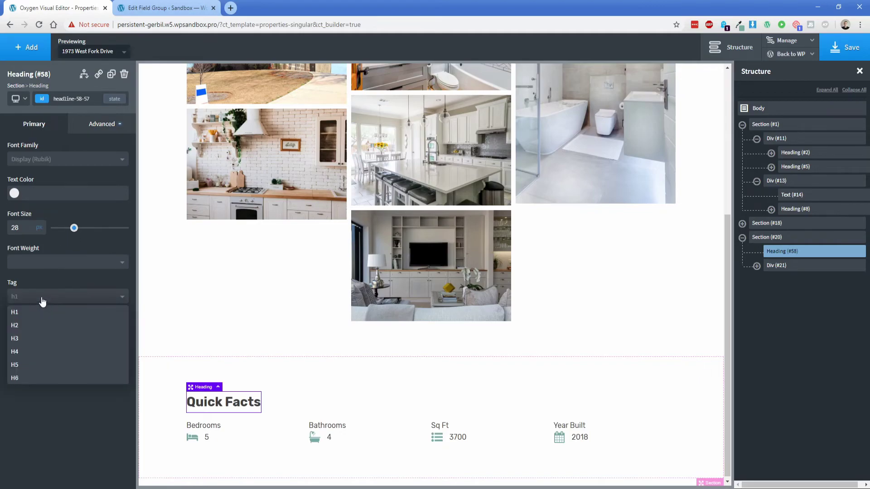
left_click(38, 338)
Give the property facts row a 40px bottom margin
left_click(164, 385)
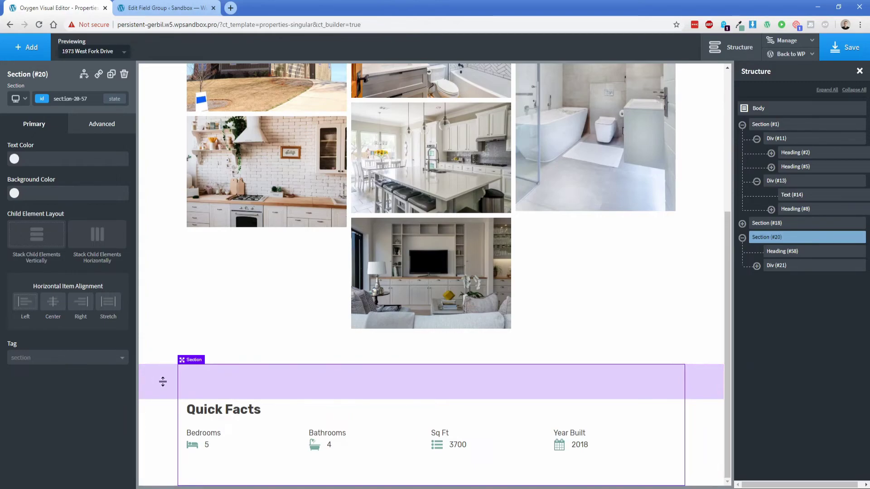
left_click(786, 267)
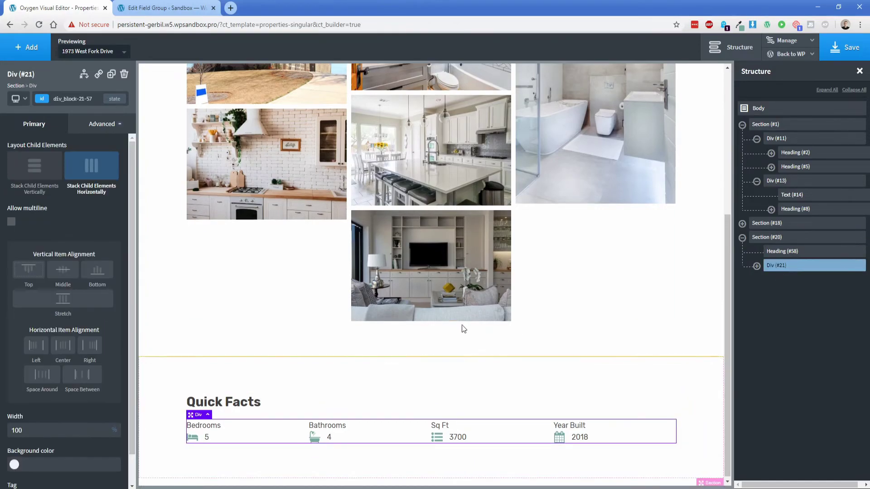
left_click(96, 125)
left_click(90, 177)
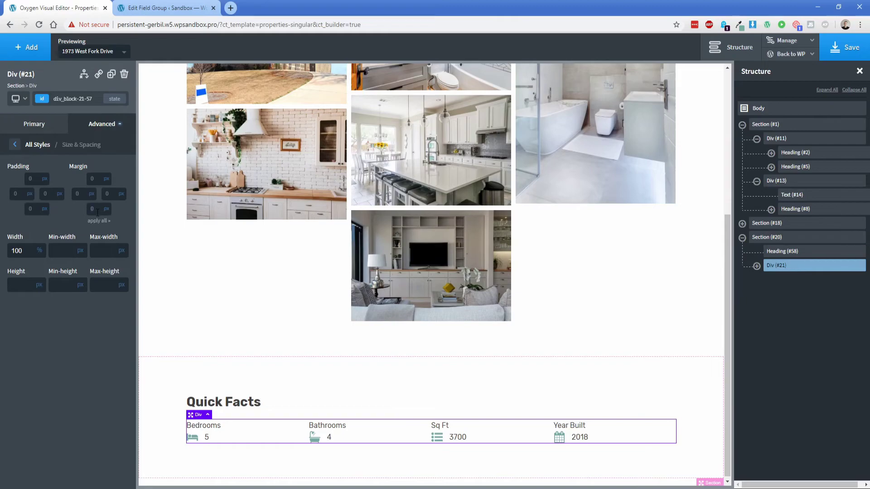
left_click(98, 211)
type("40")
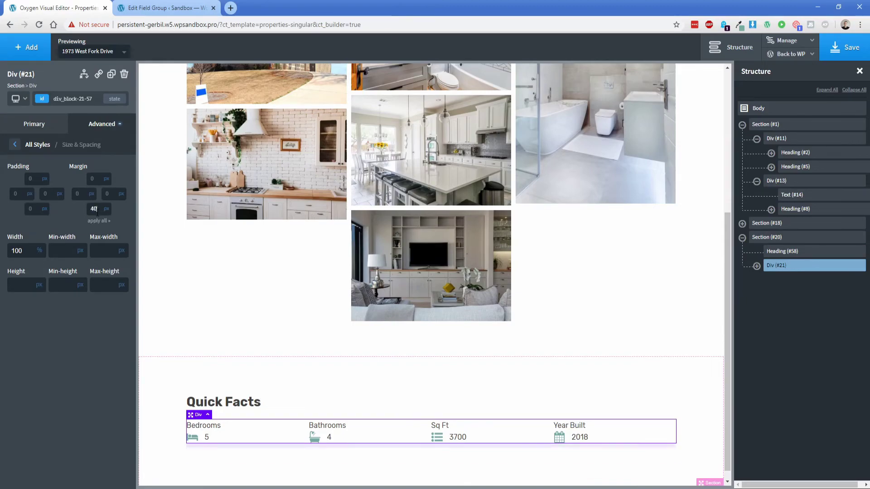
Add a text block under the facts row showing the post content, then save the template
left_click(32, 47)
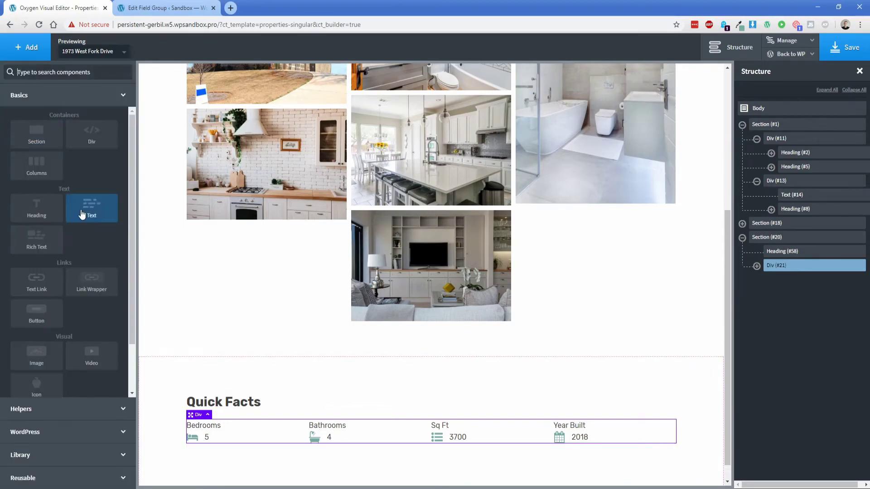
left_click(84, 213)
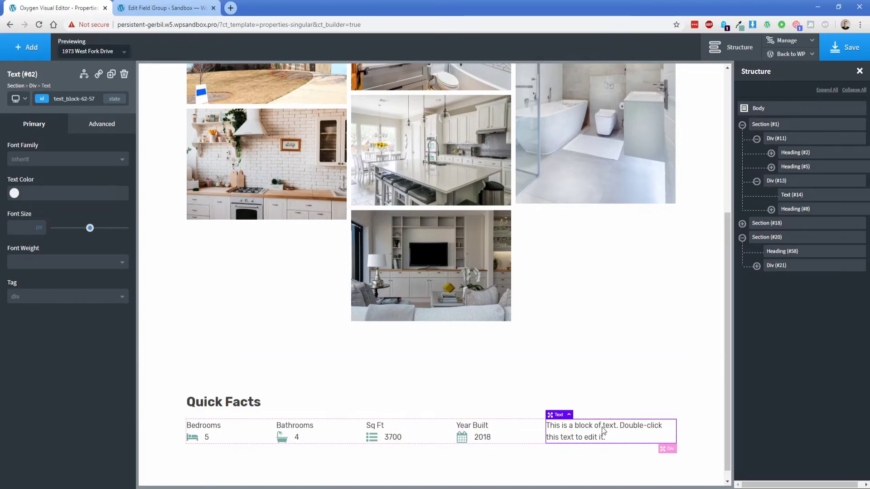
left_click_drag(568, 425, 428, 449)
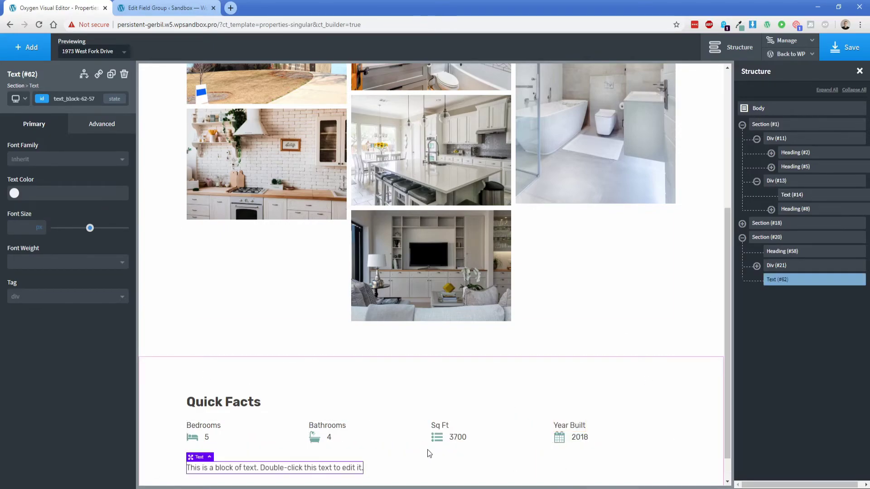
left_click(240, 439)
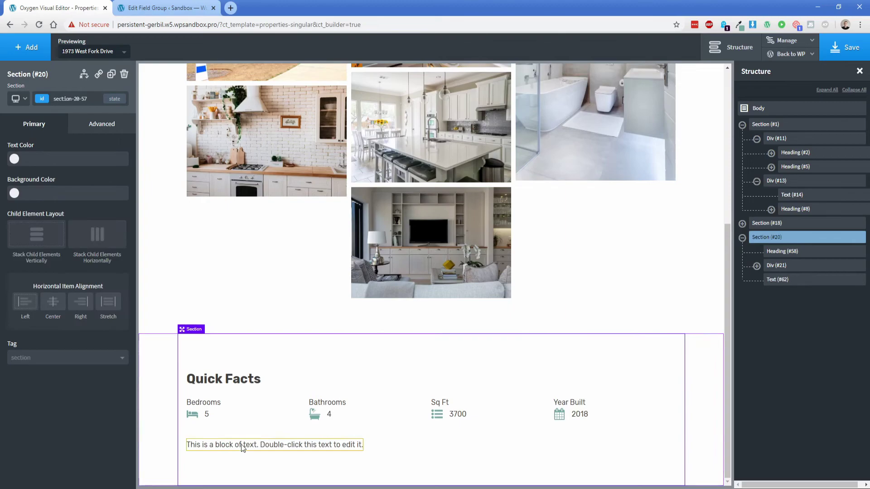
double_click(245, 439)
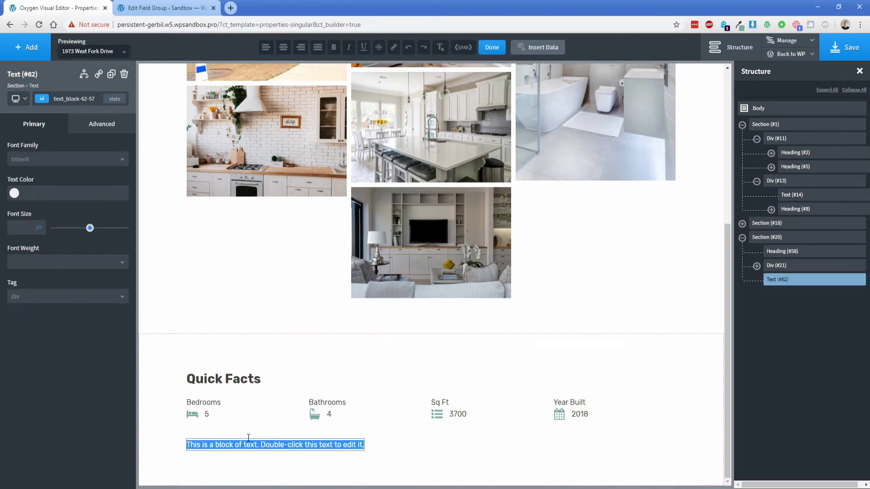
left_click(542, 50)
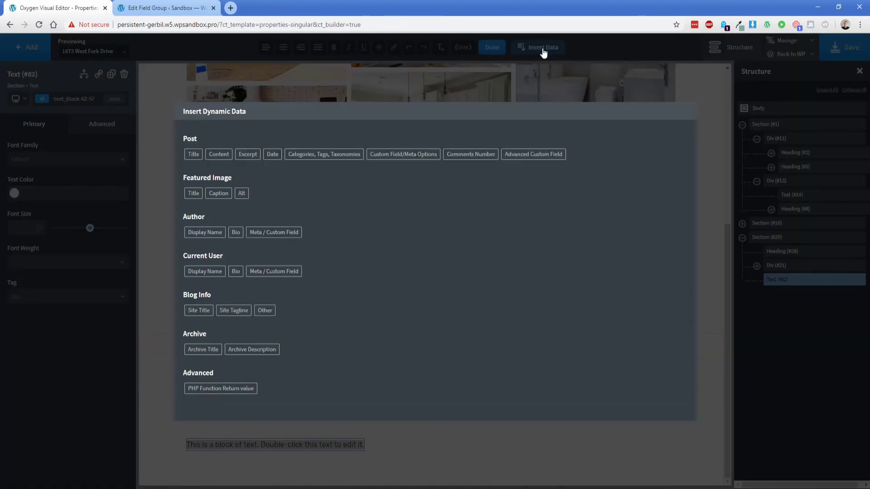
left_click(220, 155)
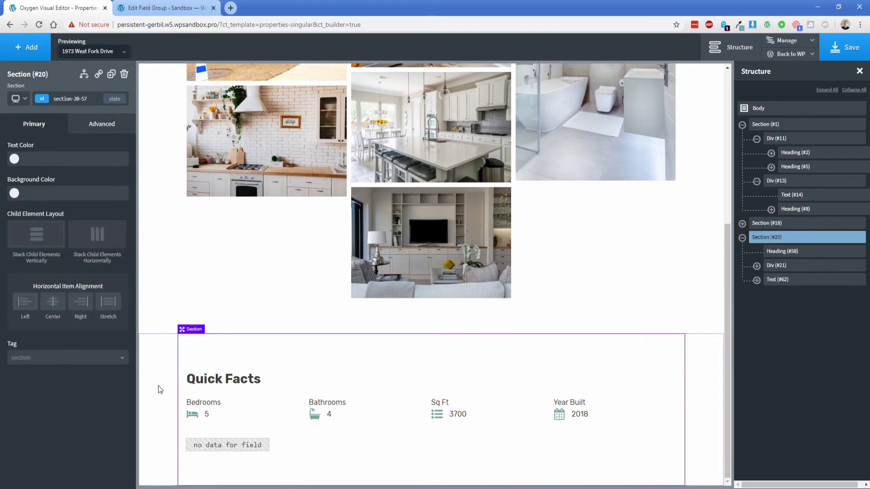
scroll(154, 387, "down", 1)
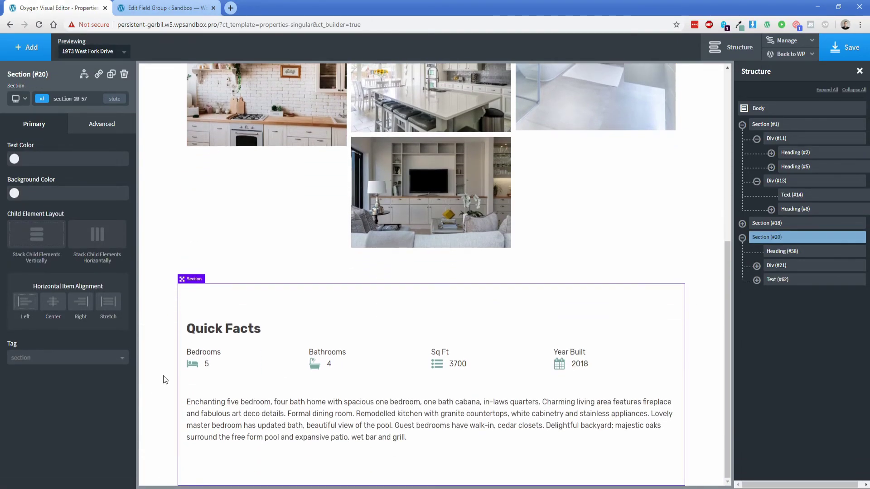
left_click(855, 50)
left_click(791, 68)
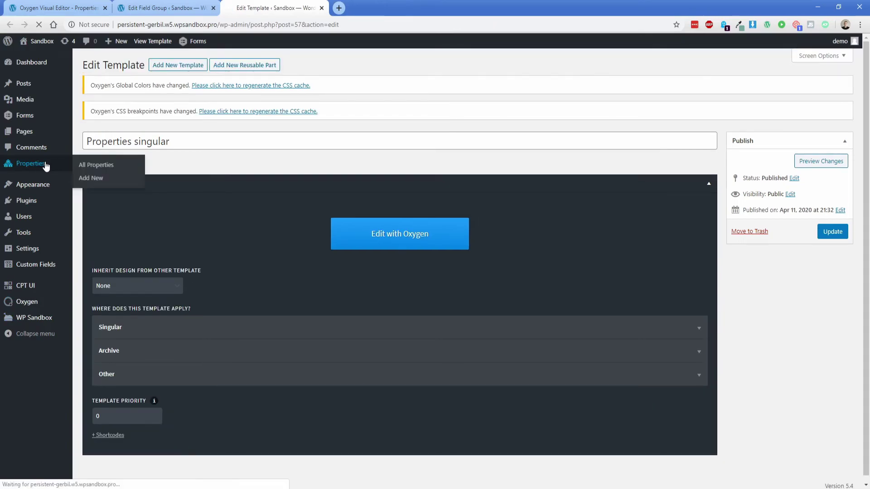
Review the 1973 West Fork Drive property's description in the admin, then return to the template editor
left_click(46, 164)
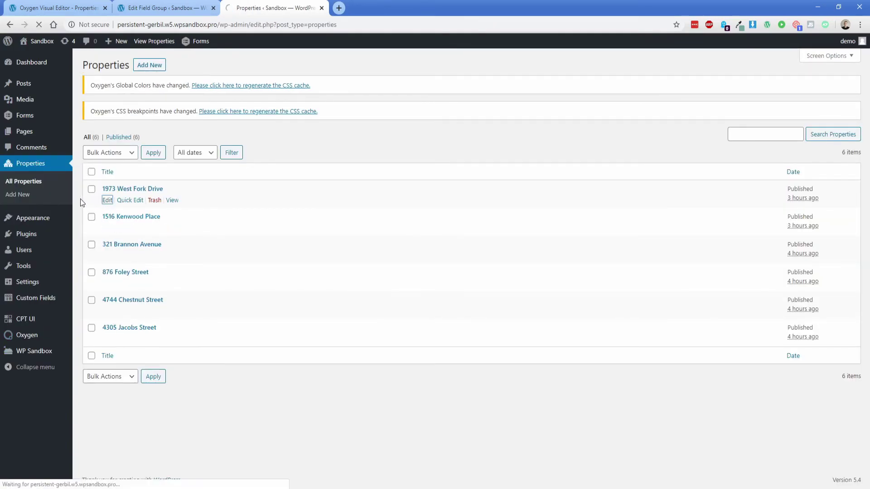
scroll(80, 255, "down", 15)
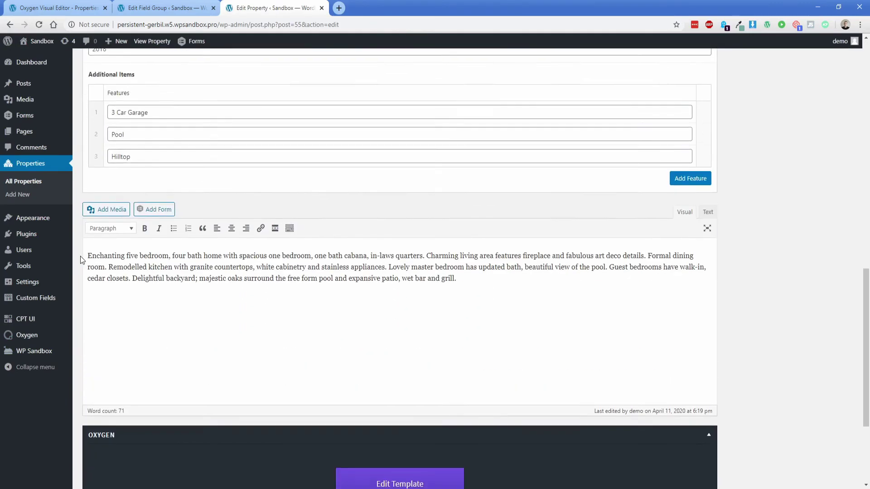
scroll(80, 259, "down", 4)
scroll(81, 258, "up", 1)
left_click_drag(87, 148, 337, 158)
left_click(465, 171)
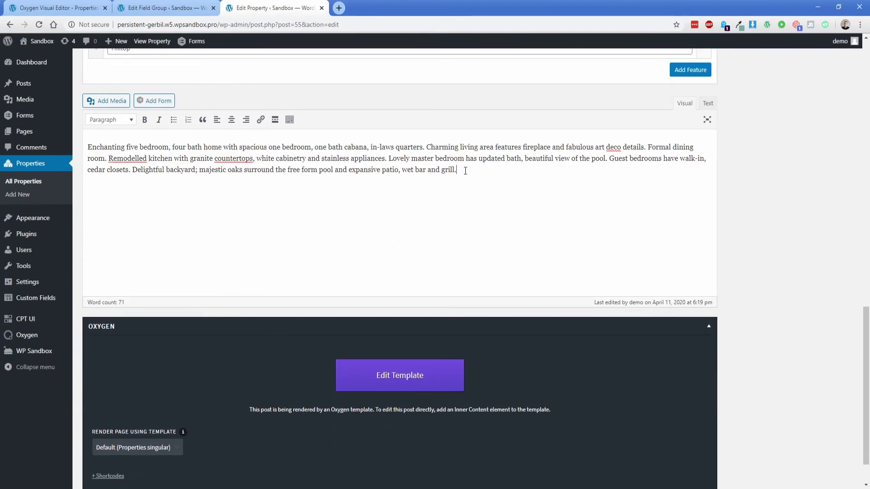
left_click(76, 12)
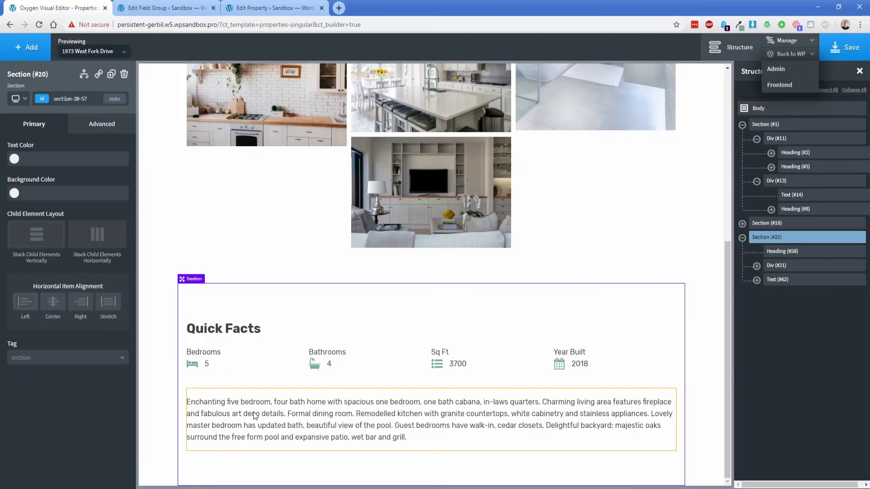
left_click(253, 9)
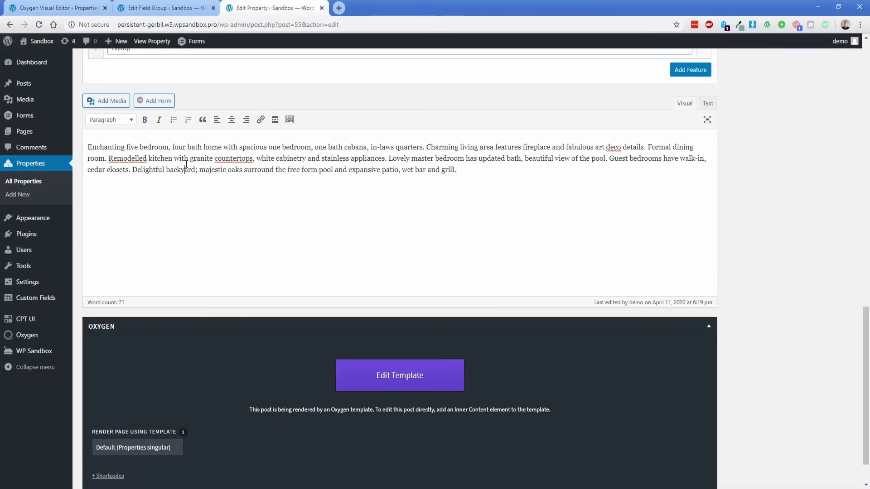
left_click(68, 9)
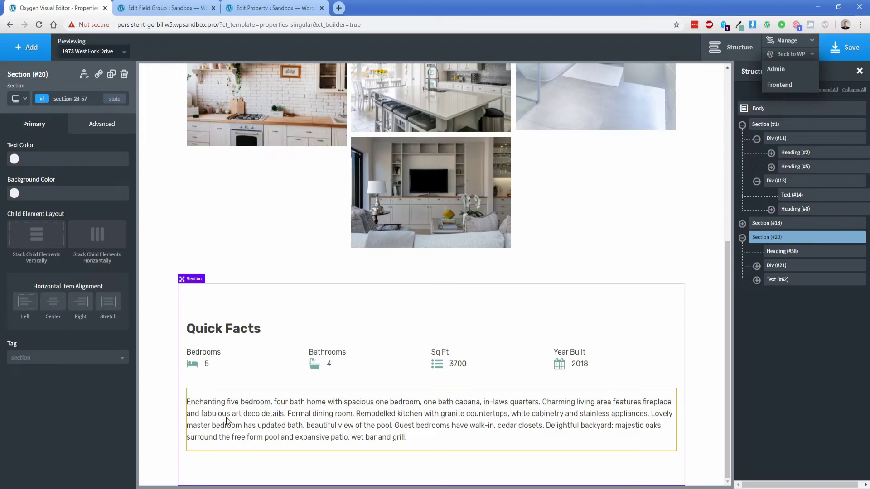
left_click(28, 47)
Add a new section containing a heading titled 'Additional Features'
left_click(36, 133)
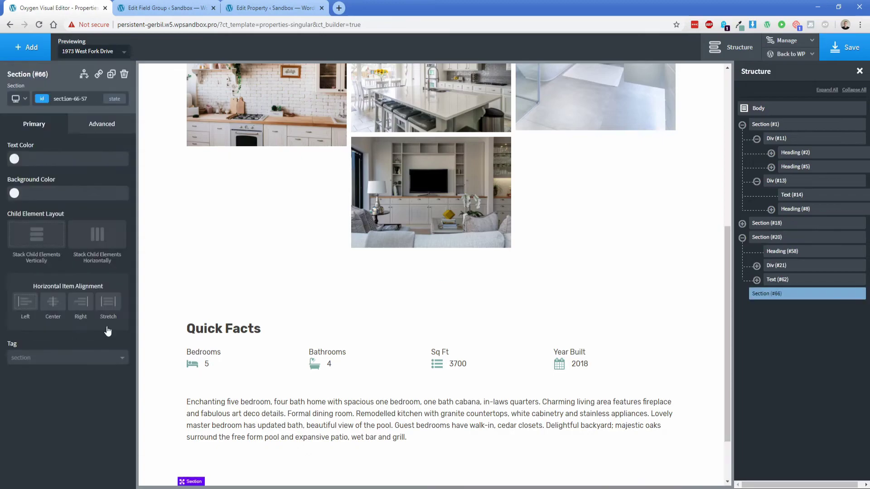
scroll(158, 414, "down", 2)
left_click(38, 58)
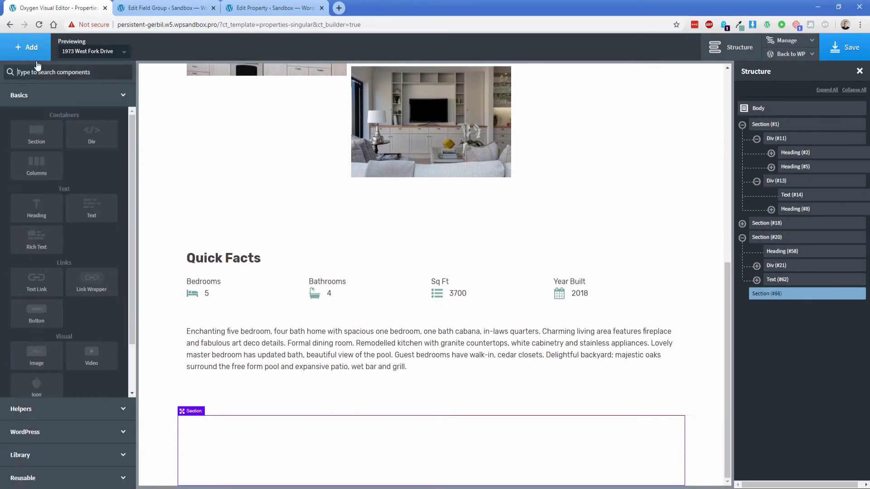
left_click(36, 206)
scroll(184, 377, "down", 1)
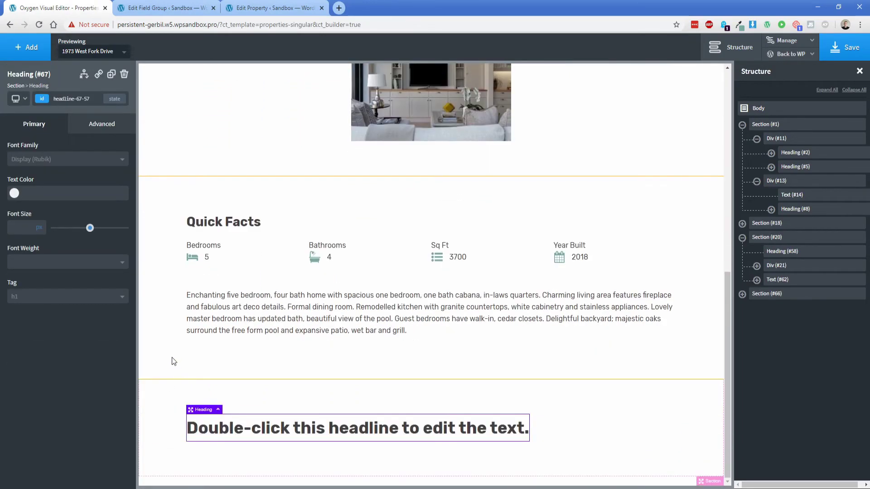
left_click(280, 9)
scroll(249, 204, "up", 5)
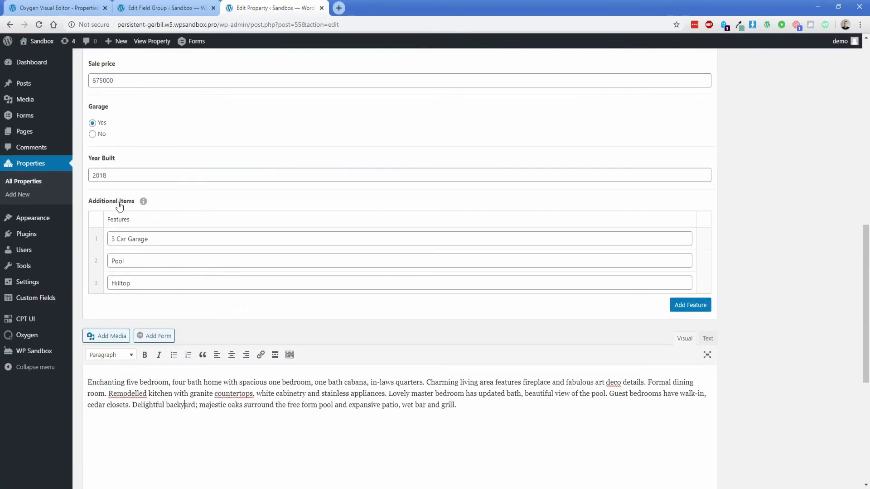
key("ctrl+Tab")
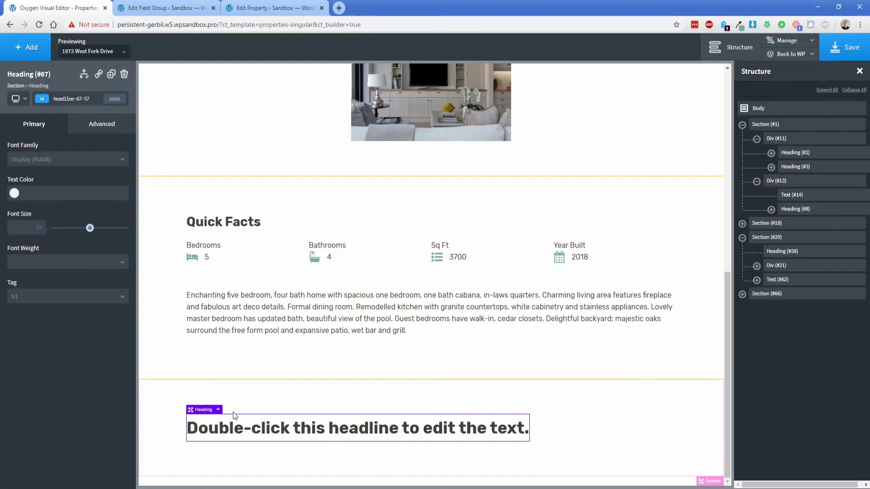
double_click(239, 431)
type("Additi")
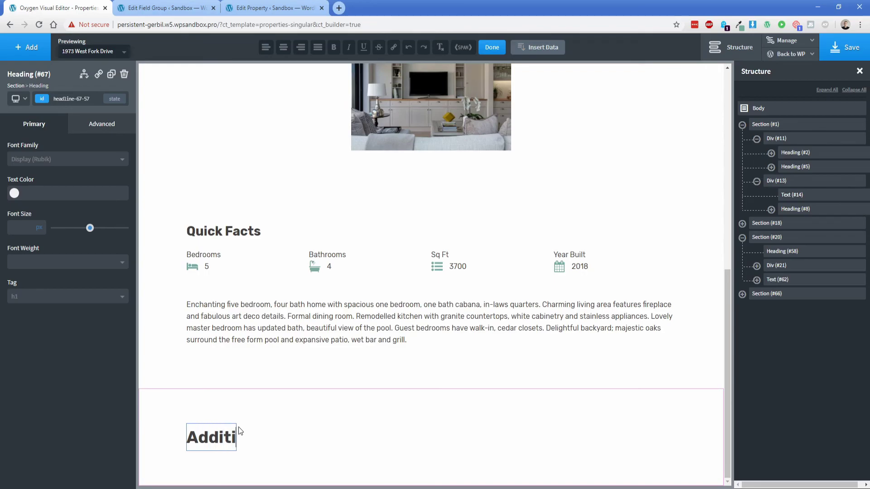
type("onal Features")
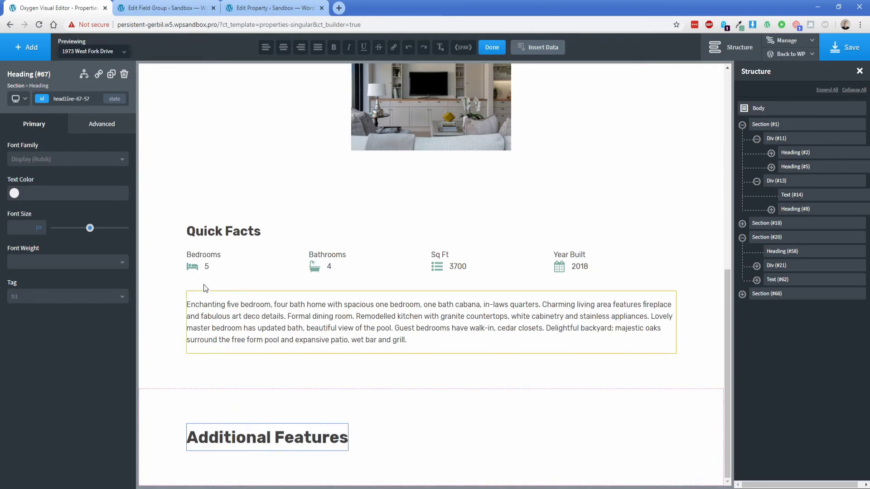
Make the Additional Features heading an h3 with a 28px font size
left_click(217, 232)
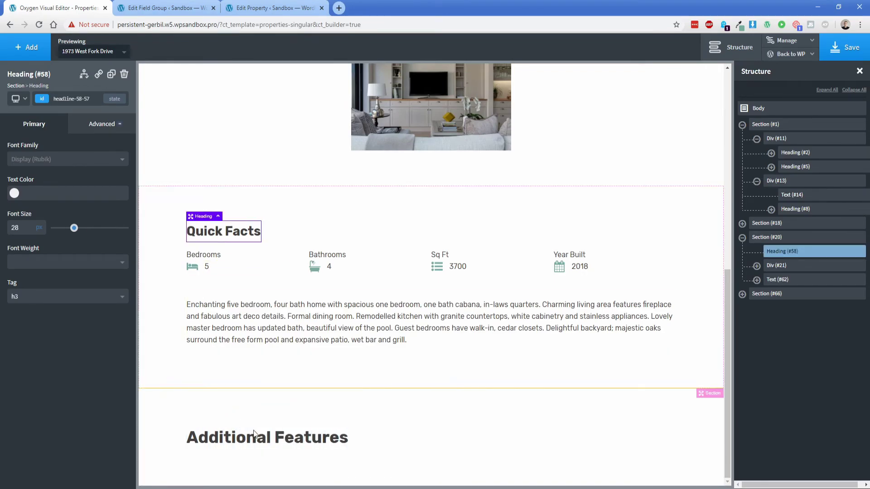
left_click(250, 437)
left_click(64, 297)
left_click(35, 338)
left_click(21, 227)
type("28")
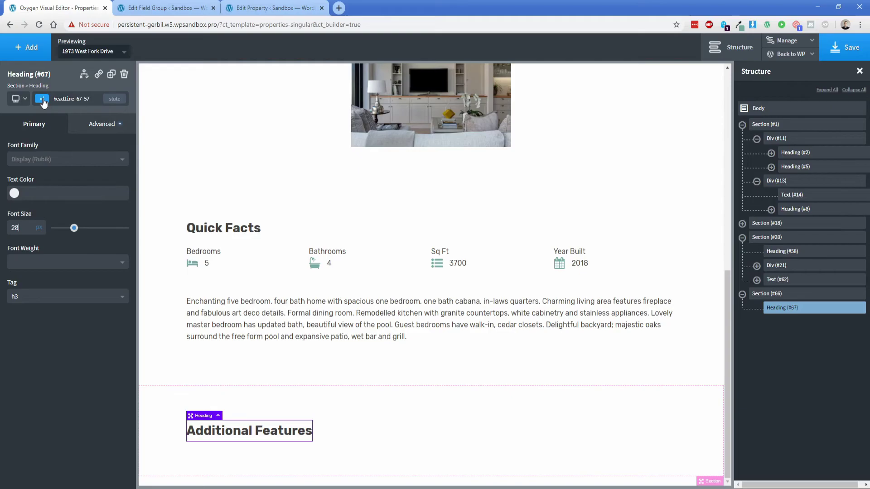
left_click(122, 128)
Enter the heading's 15px bottom margin and add a repeater driven by the ACF Additional Items field
type("15")
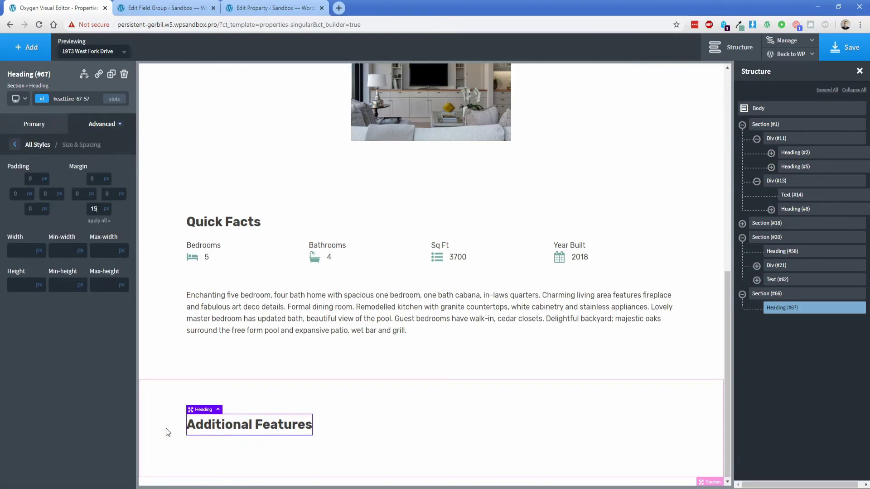
left_click(28, 47)
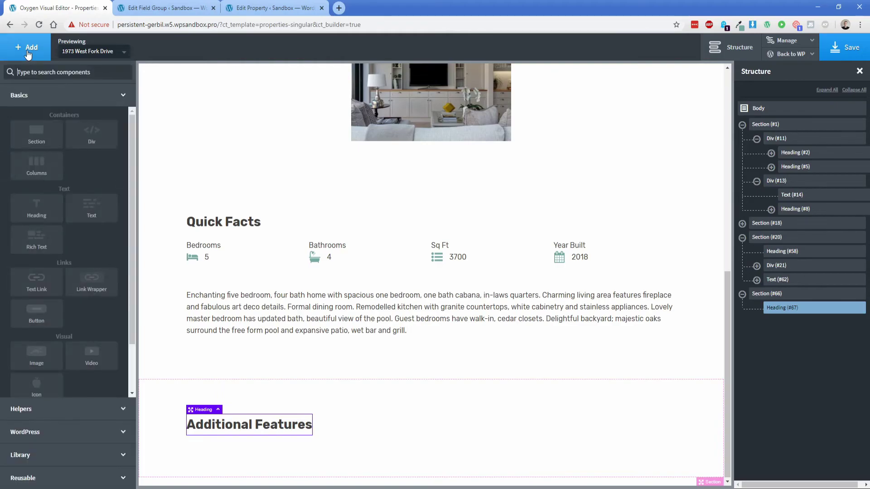
type("rep")
left_click(50, 107)
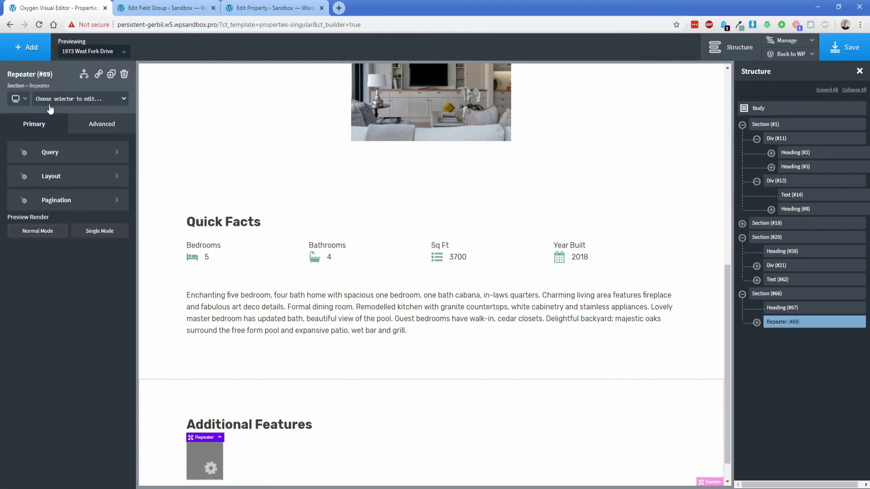
left_click(60, 153)
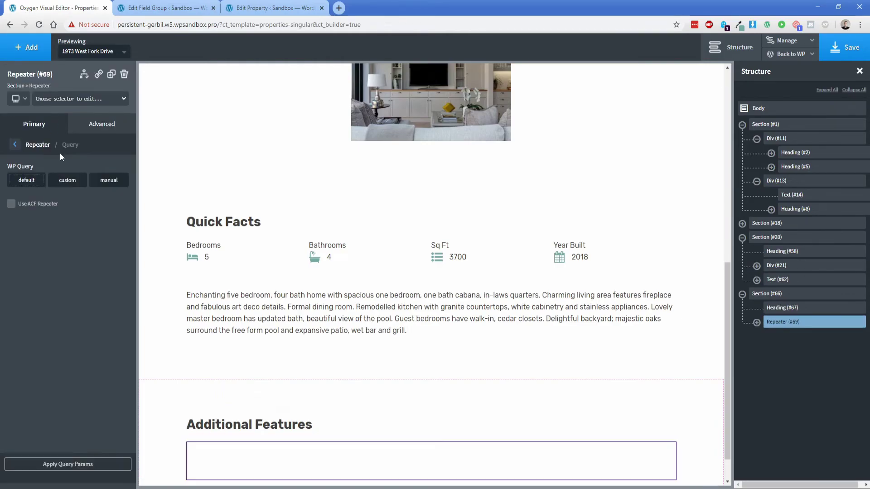
left_click(47, 204)
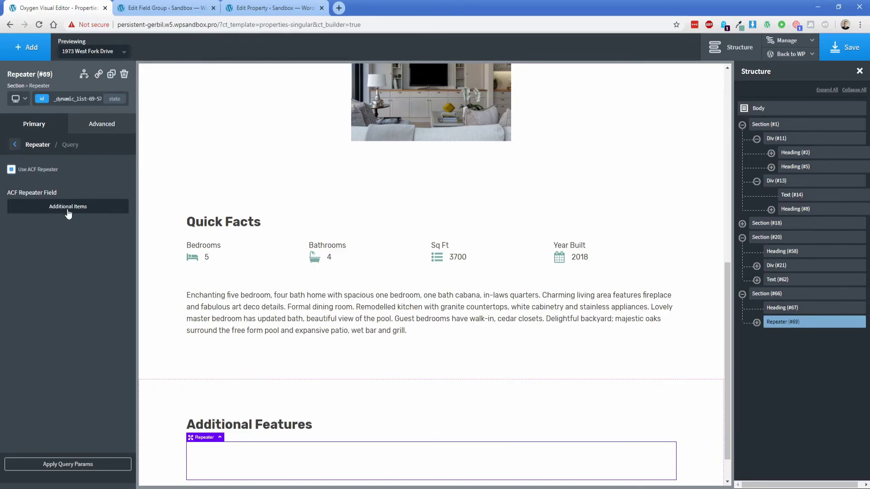
left_click(68, 209)
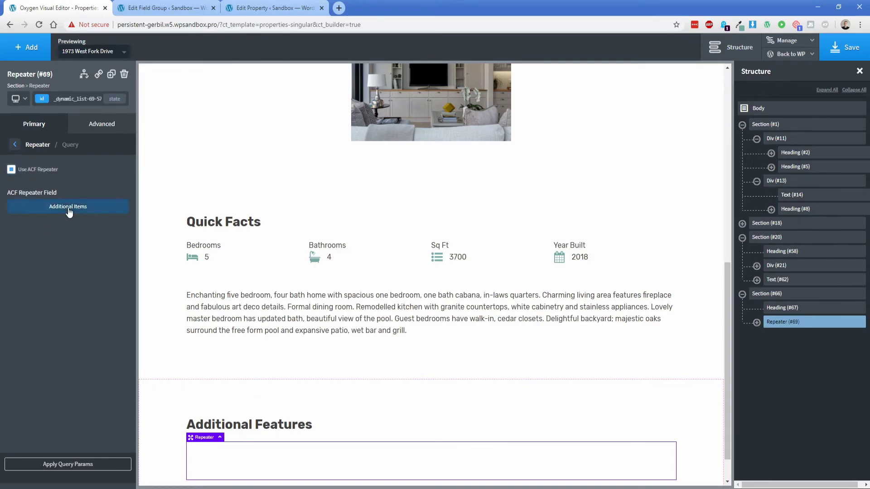
left_click(68, 464)
scroll(142, 428, "down", 1)
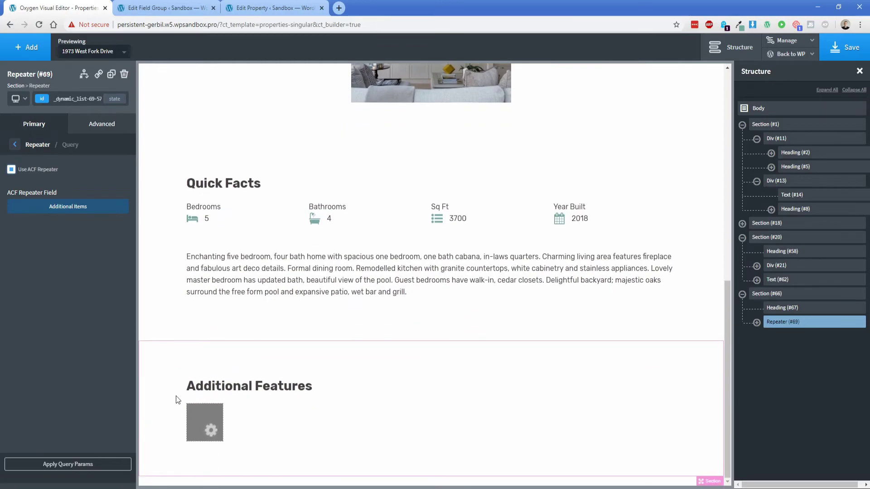
Add an Icon element inside the repeater's div and set it to check-square-o
left_click(243, 425)
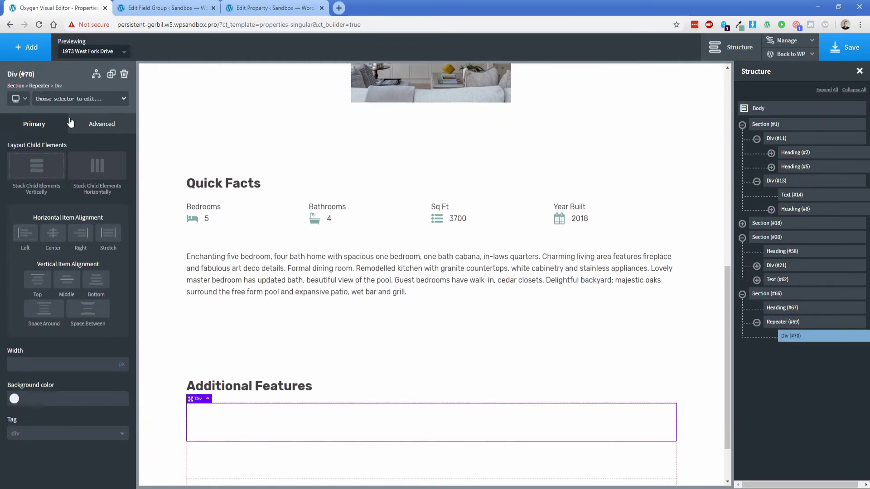
left_click(26, 47)
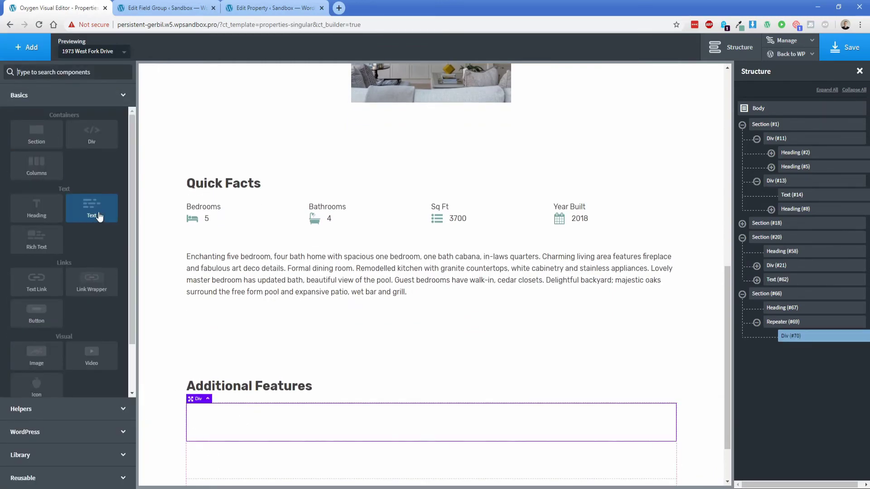
type("icon")
key("Return")
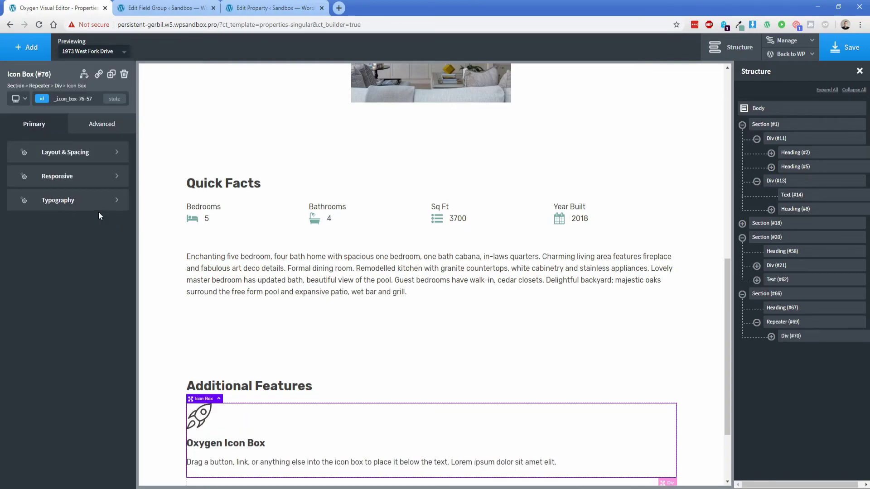
left_click(122, 75)
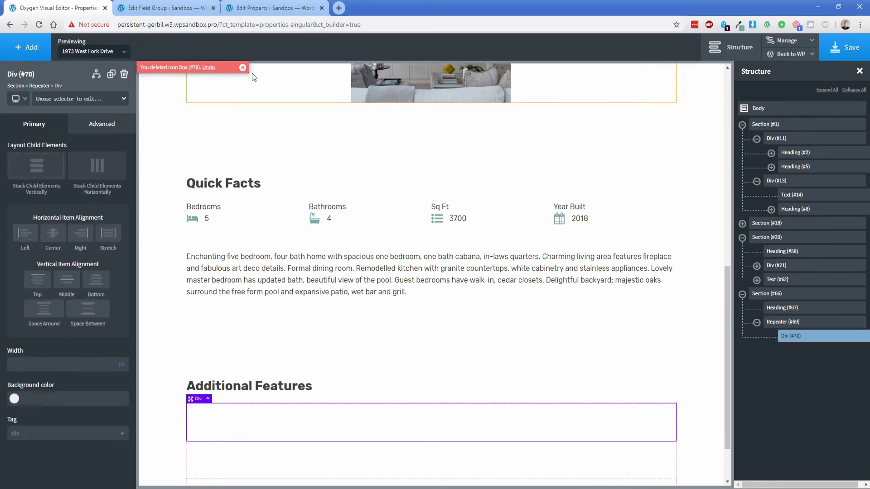
left_click(43, 53)
type("icon")
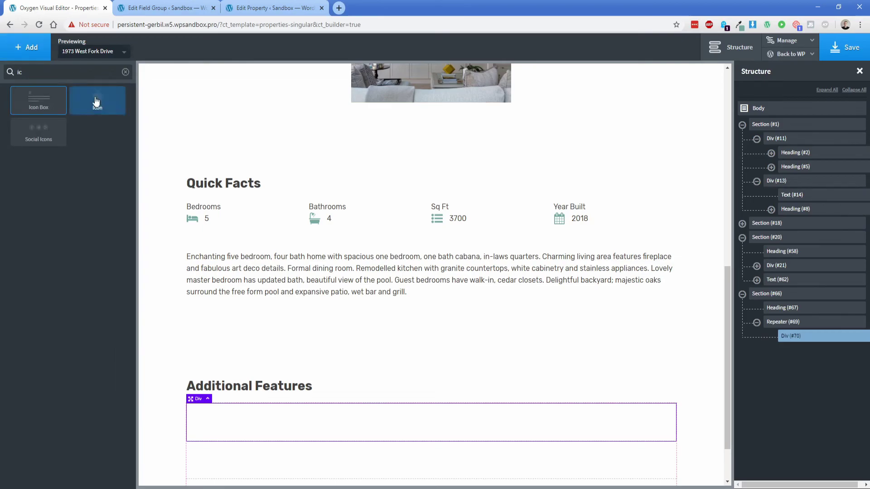
left_click(96, 100)
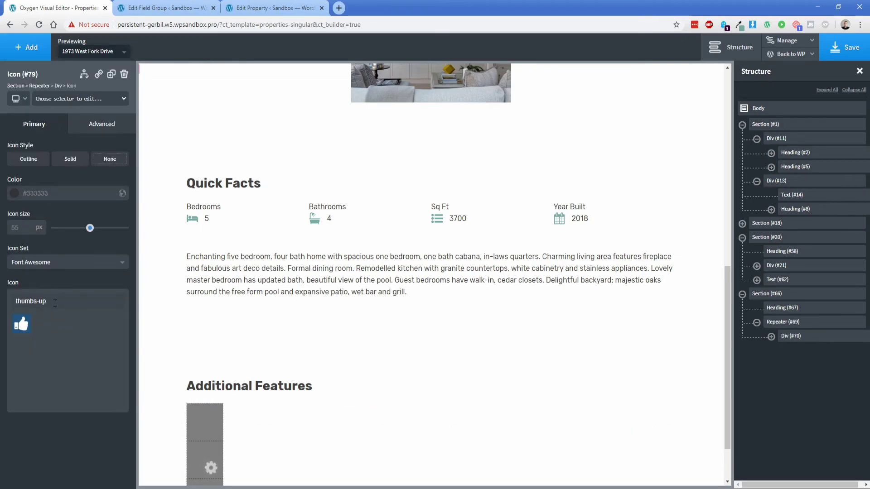
triple_click(55, 303)
type("check")
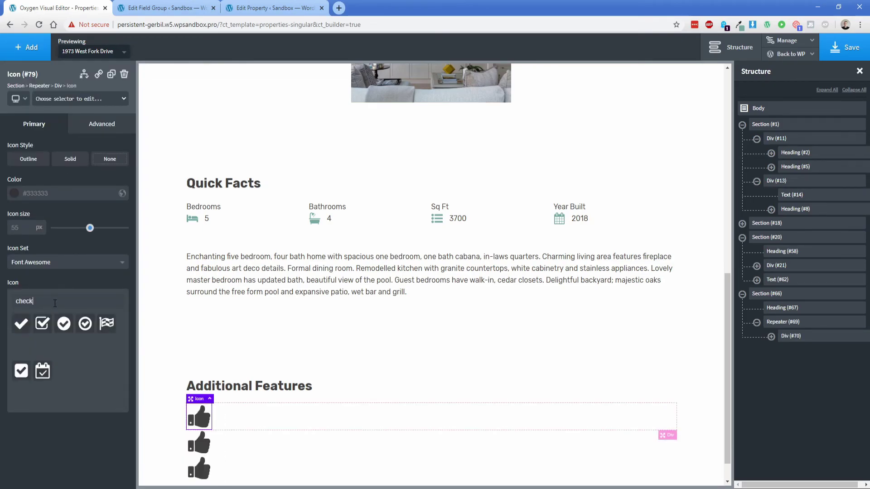
left_click(44, 320)
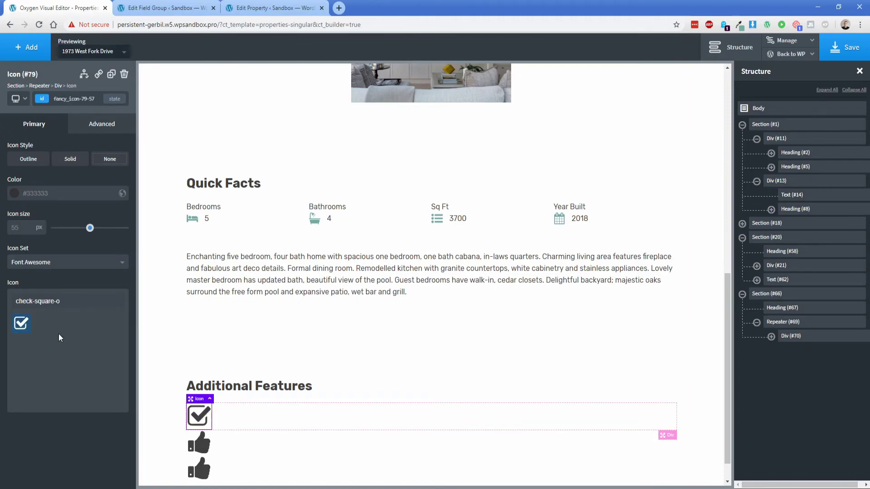
Color the icon Cadet green, size it to 29px, and pad it 15px on all sides
left_click(14, 193)
left_click(19, 312)
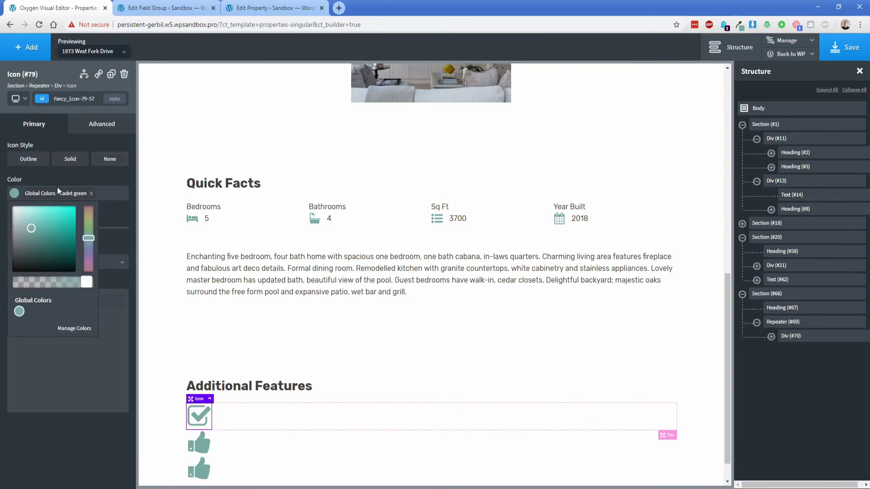
left_click_drag(36, 228, 69, 228)
left_click(101, 123)
left_click(33, 177)
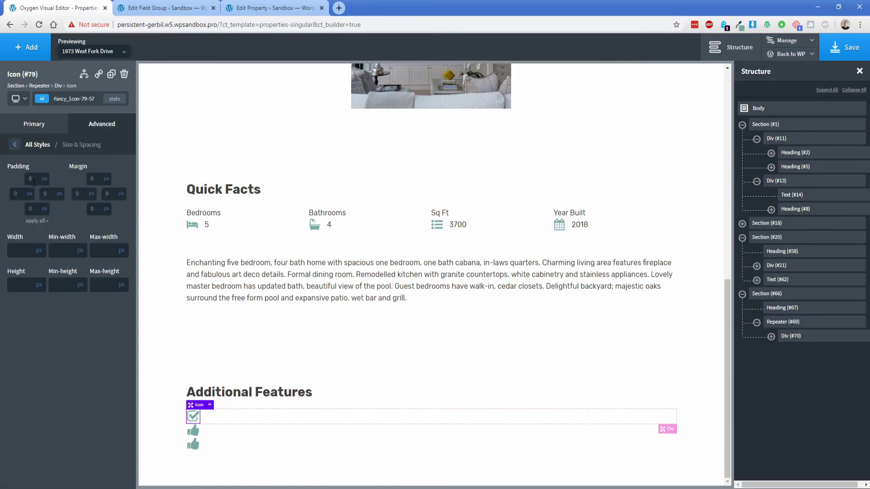
left_click(30, 178)
type("15")
left_click(37, 221)
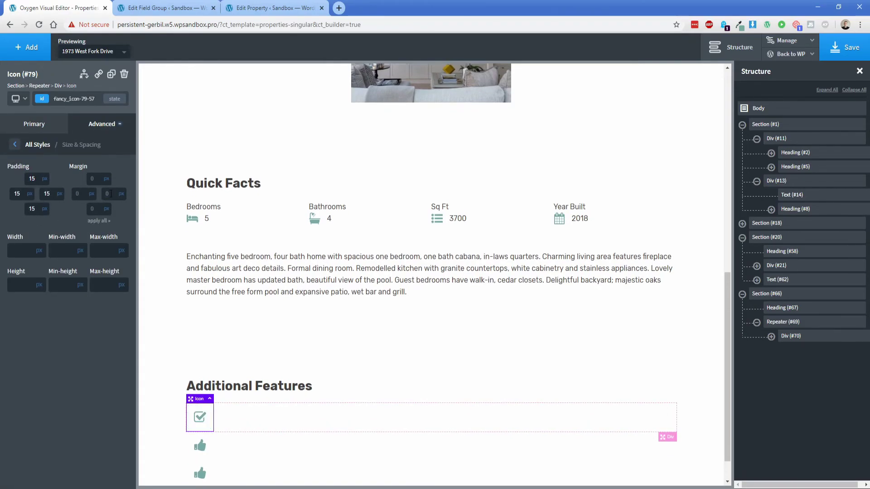
left_click(27, 47)
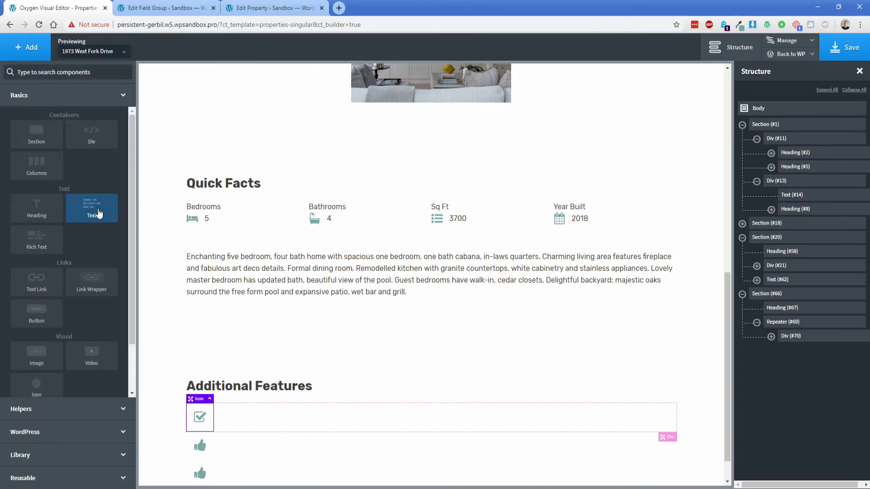
Add a Text element beside the check icon showing the repeater's features field
left_click(106, 222)
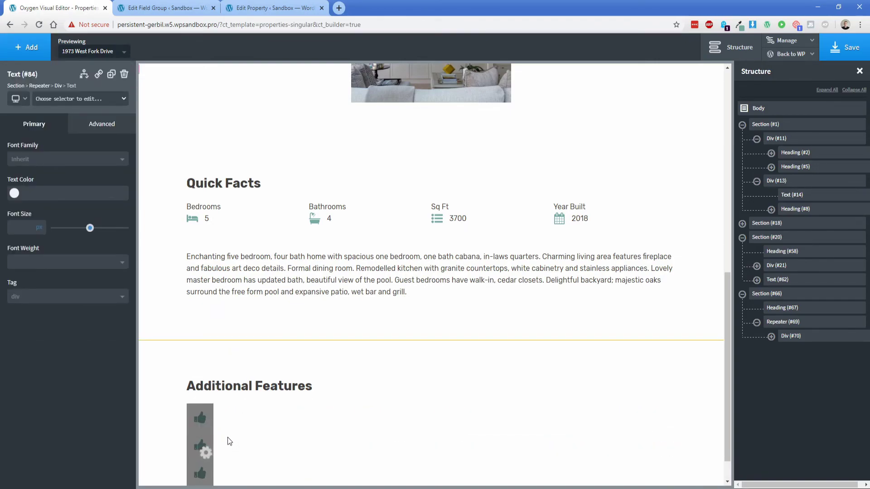
double_click(221, 437)
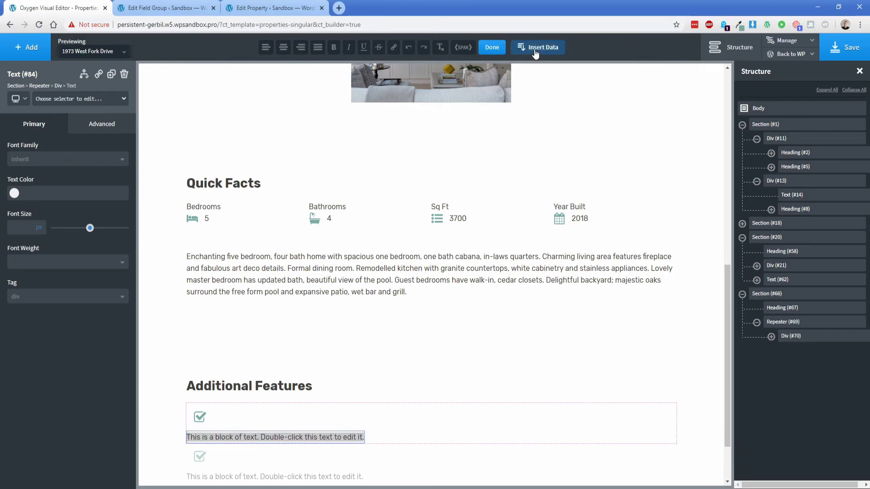
left_click(535, 49)
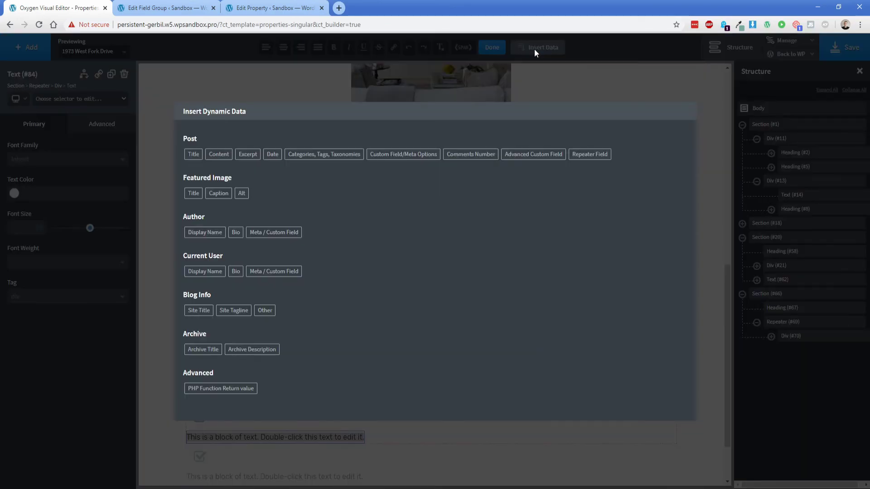
left_click(585, 155)
left_click(239, 164)
left_click(243, 179)
left_click(213, 192)
left_click(177, 367)
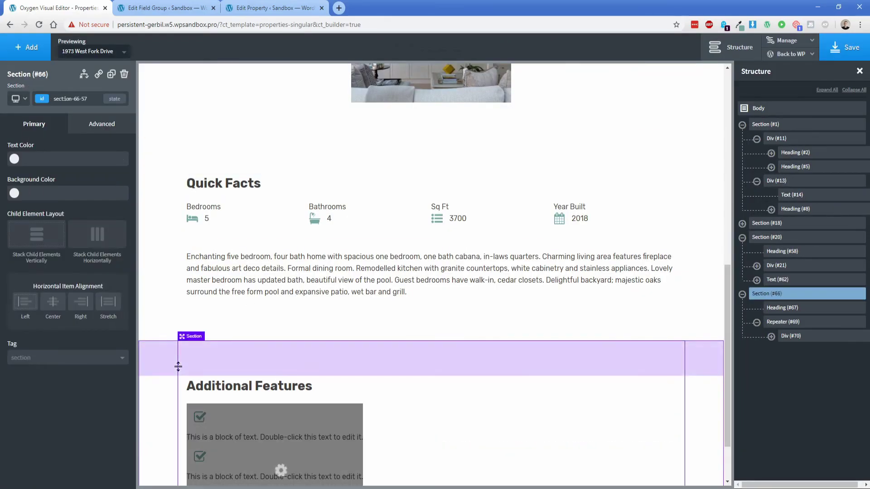
Lay the feature row's Div out horizontally, middle-aligned, then bring up the property's edit page
scroll(164, 388, "down", 2)
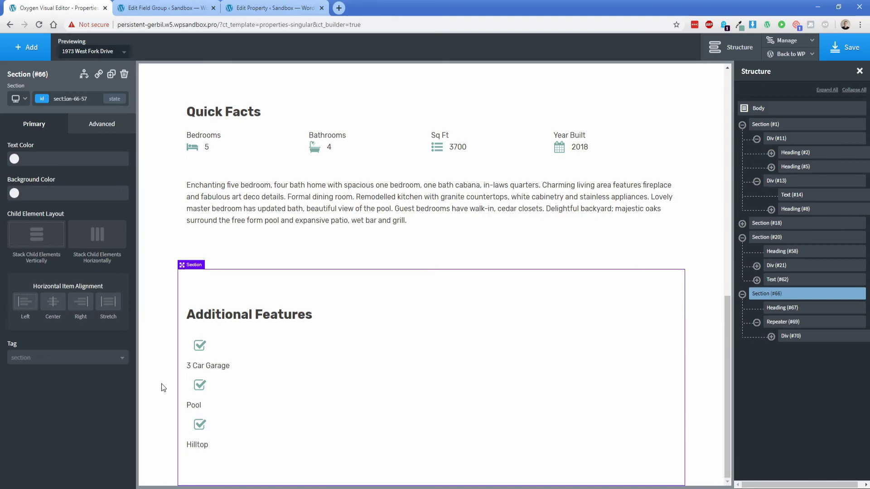
left_click(270, 349)
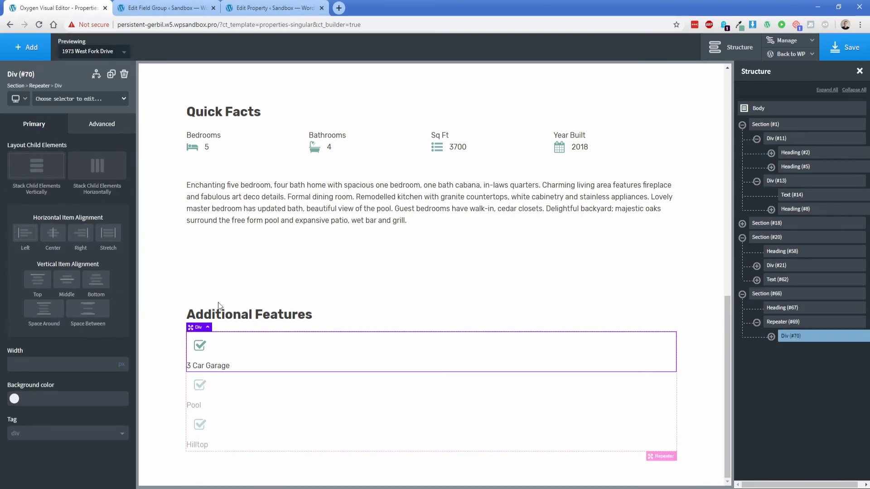
left_click(104, 172)
left_click(63, 270)
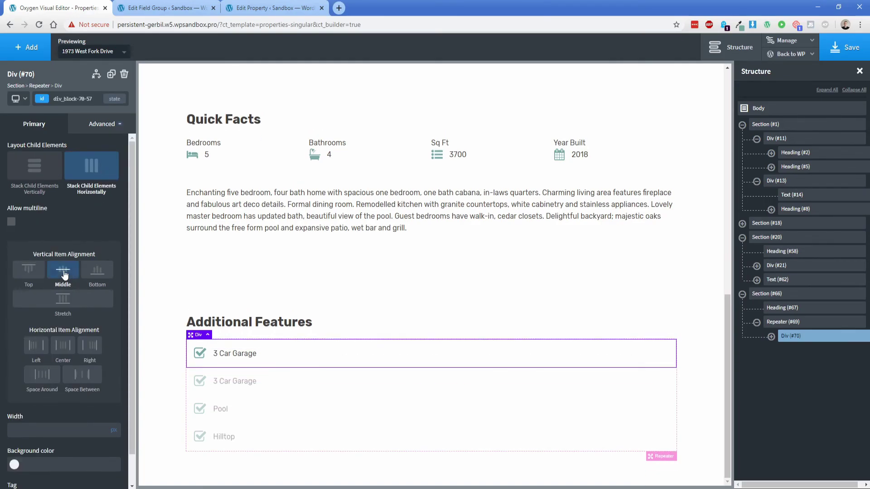
left_click(160, 365)
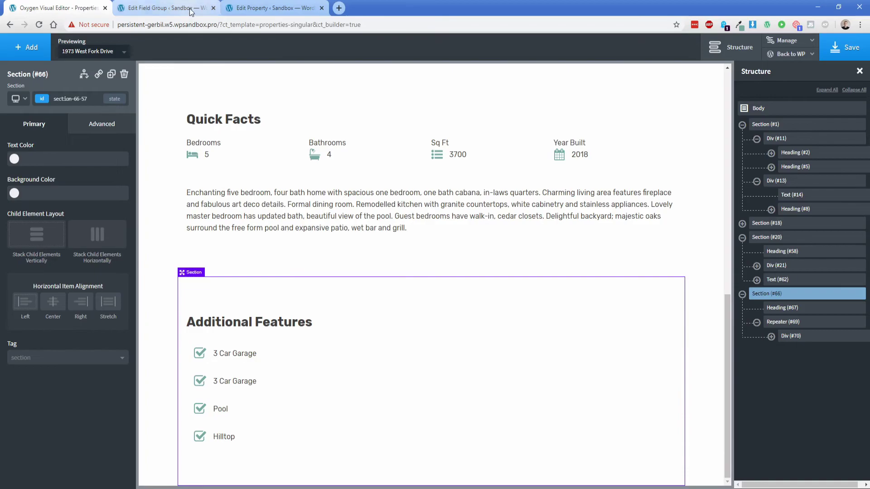
left_click(245, 9)
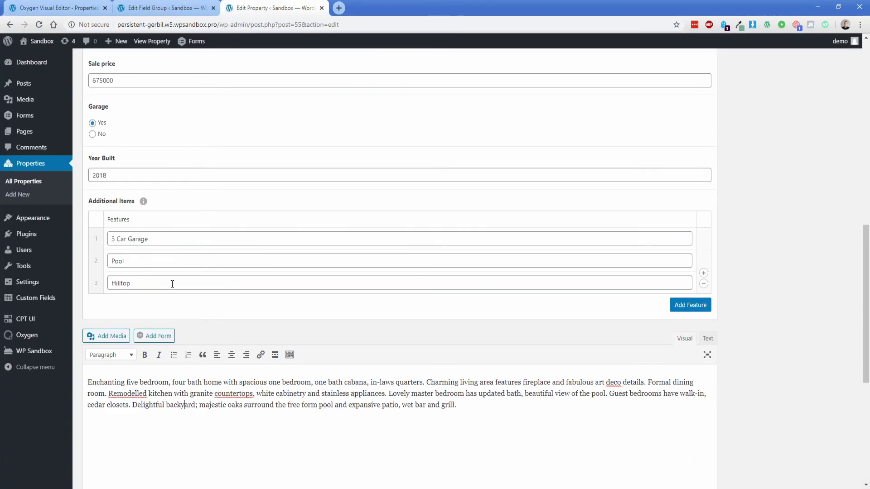
Save the Oxygen template and view the 1973 West Fork Drive page on the frontend
left_click(71, 10)
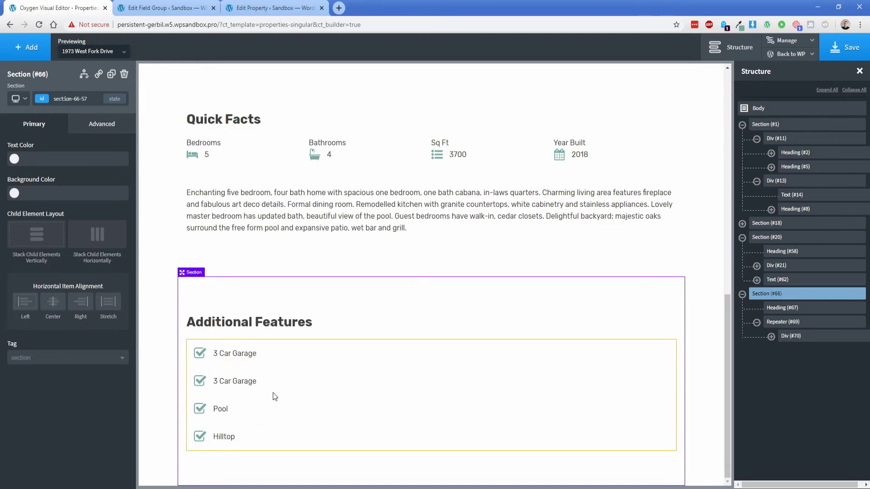
left_click(838, 46)
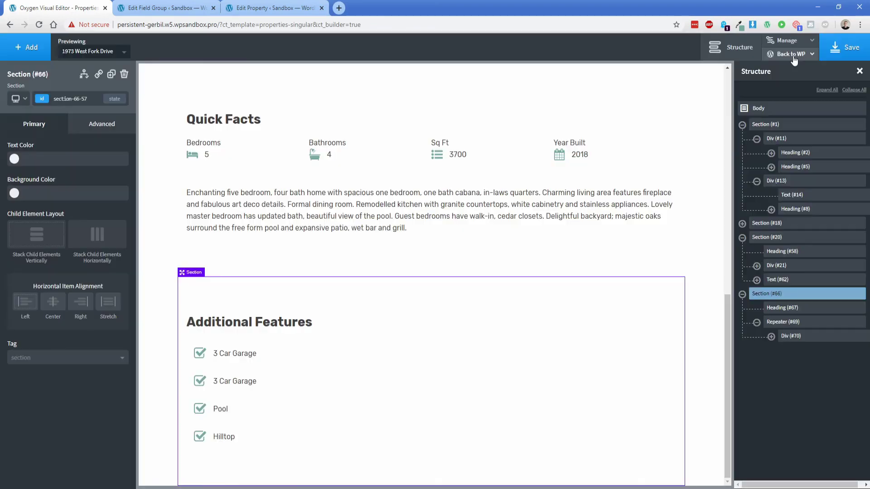
mouse_move(792, 55)
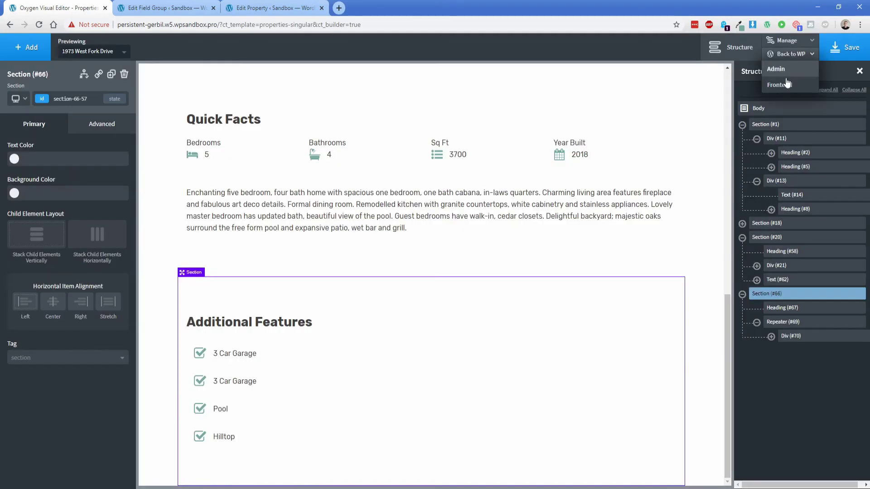
left_click(777, 84)
left_click(398, 4)
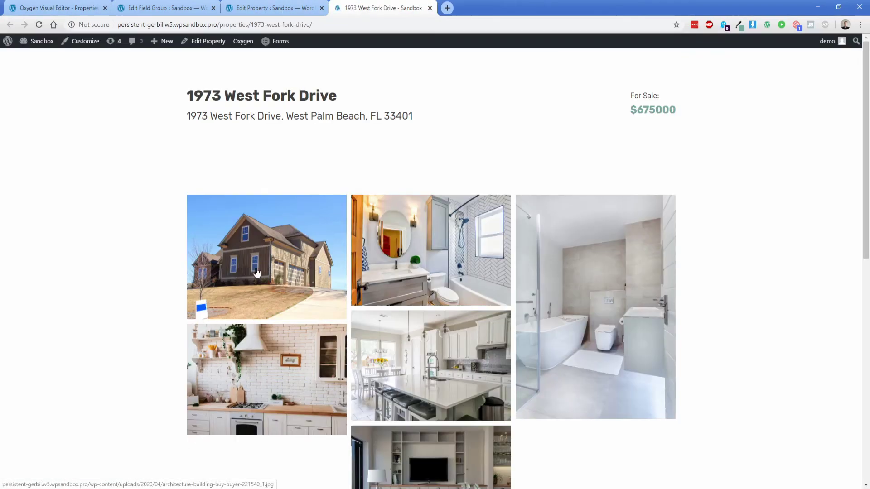
scroll(144, 309, "down", 10)
left_click_drag(212, 384, 236, 439)
left_click(262, 306)
scroll(268, 292, "up", 10)
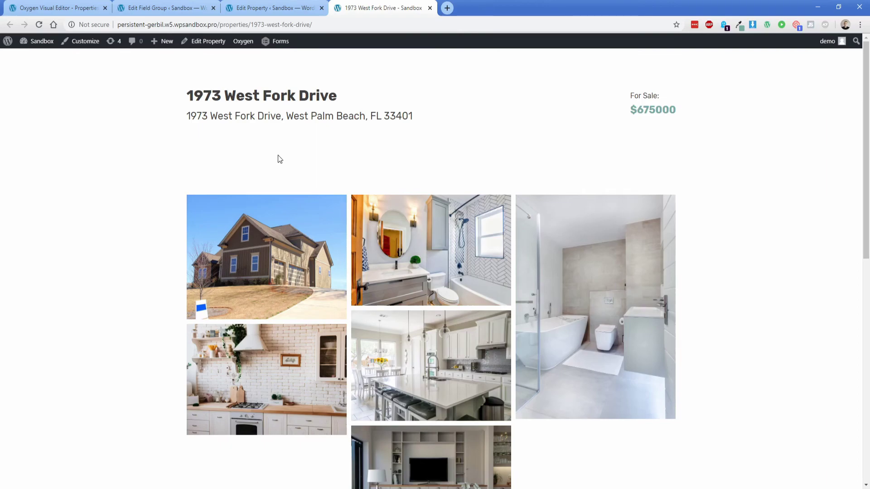
scroll(345, 254, "down", 5)
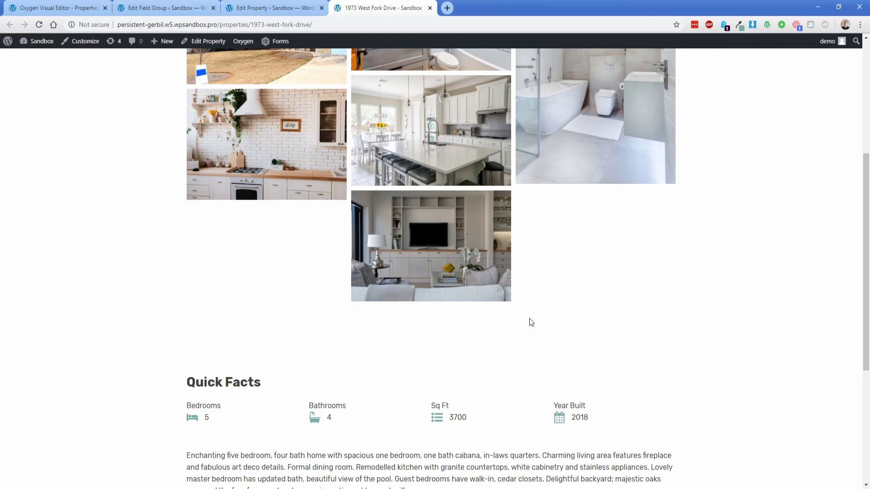
left_click(277, 10)
Close the property tabs and create a new Gravity Forms form named 'Property Contact'
left_click(322, 8)
left_click(322, 7)
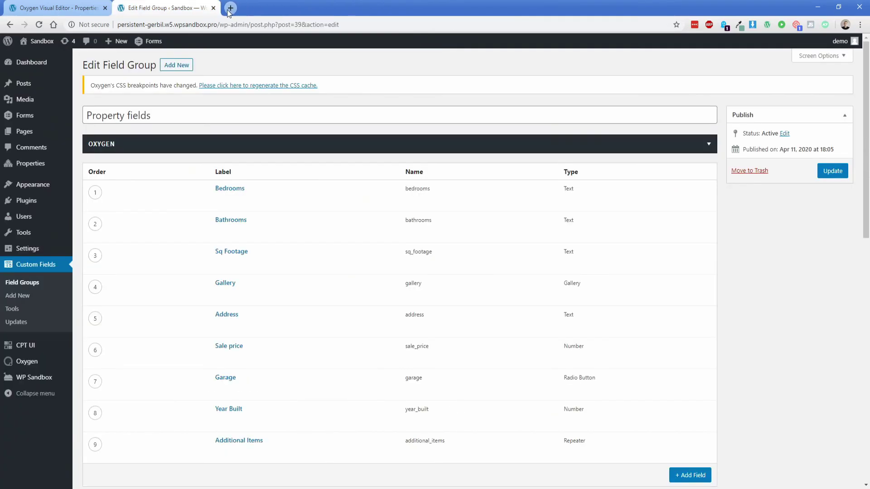
left_click(84, 119)
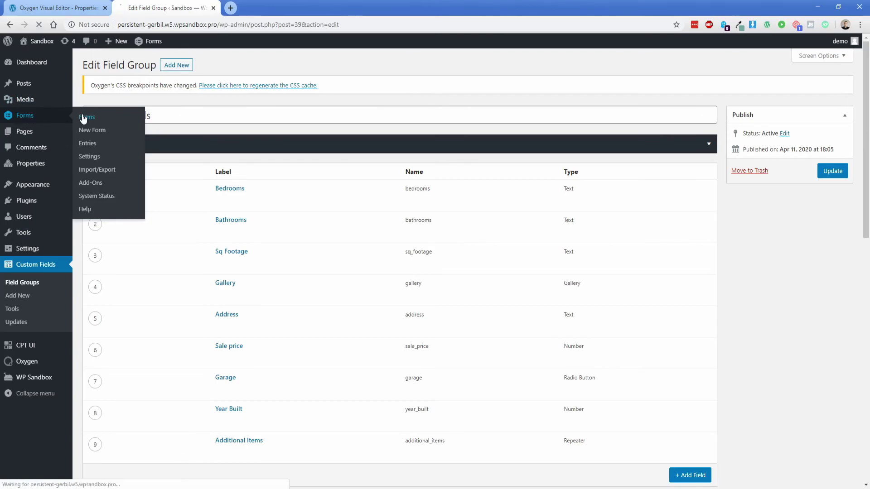
left_click(127, 66)
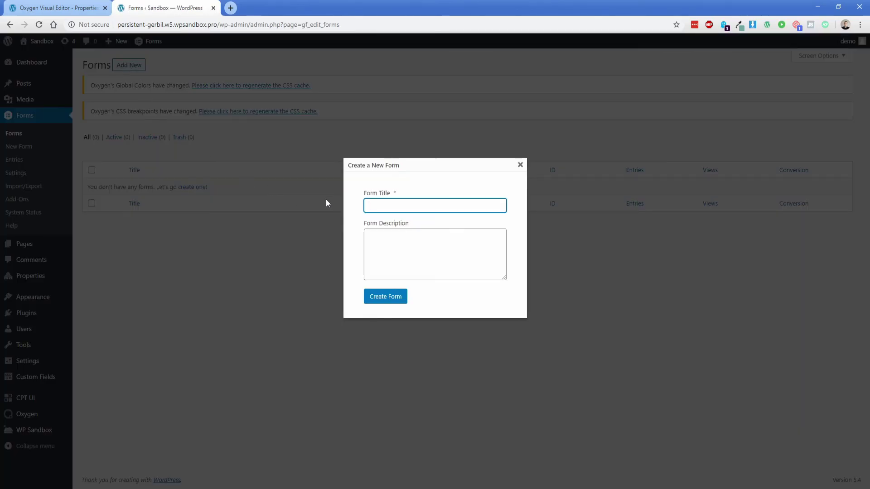
type("Property Contact")
key("Return")
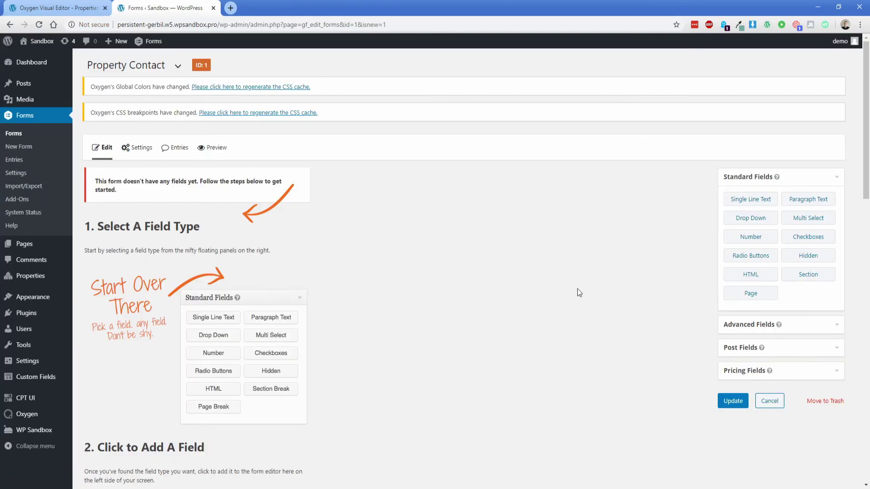
Add Name, Phone, Email and Paragraph Text fields to the form
left_click(734, 379)
left_click(744, 228)
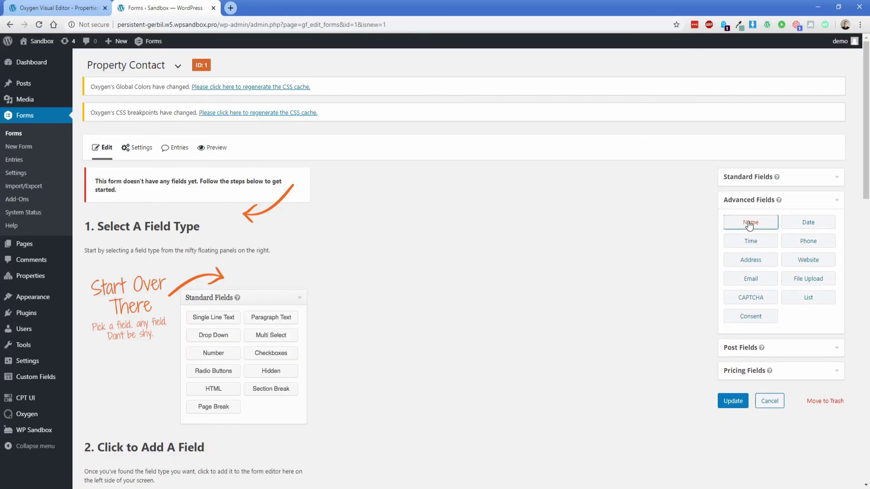
left_click(802, 247)
left_click(763, 283)
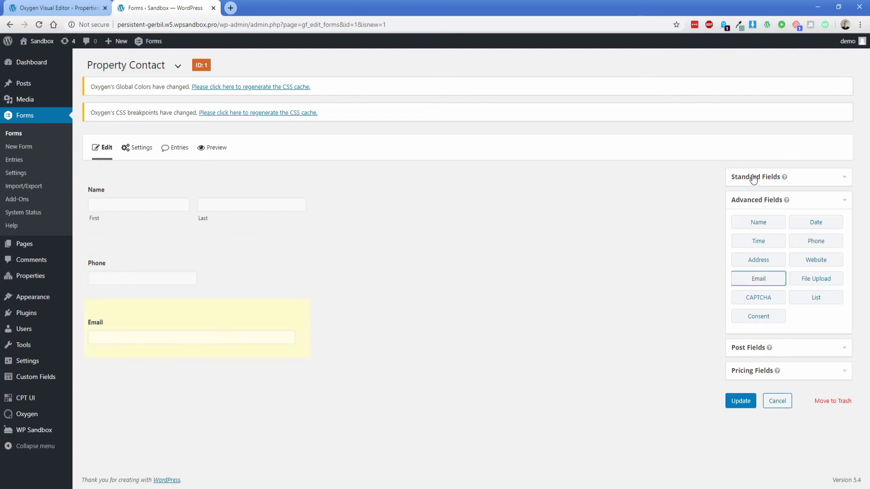
left_click(753, 177)
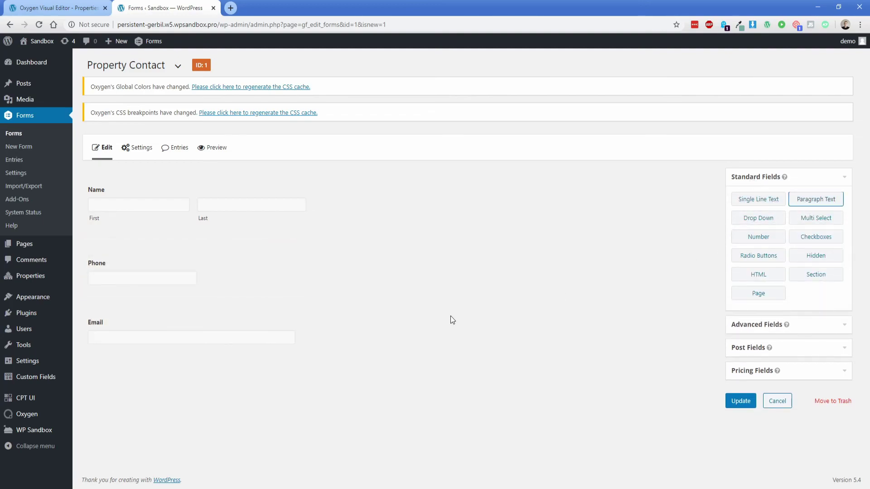
left_click(202, 412)
Label the paragraph field 'Message' and make it required
scroll(195, 405, "down", 3)
double_click(150, 379)
type("Messag")
scroll(136, 394, "down", 1)
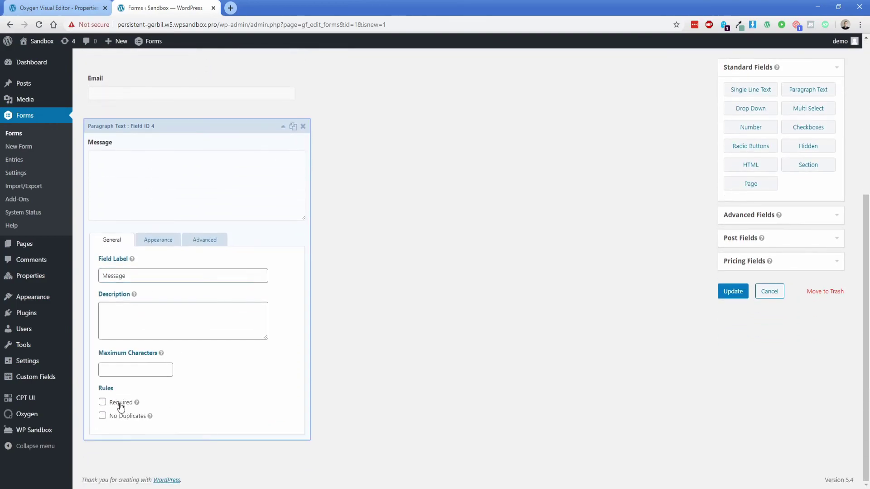
left_click(103, 402)
Make the Email field required with a Large field size
scroll(124, 400, "up", 2)
left_click(140, 179)
left_click(102, 360)
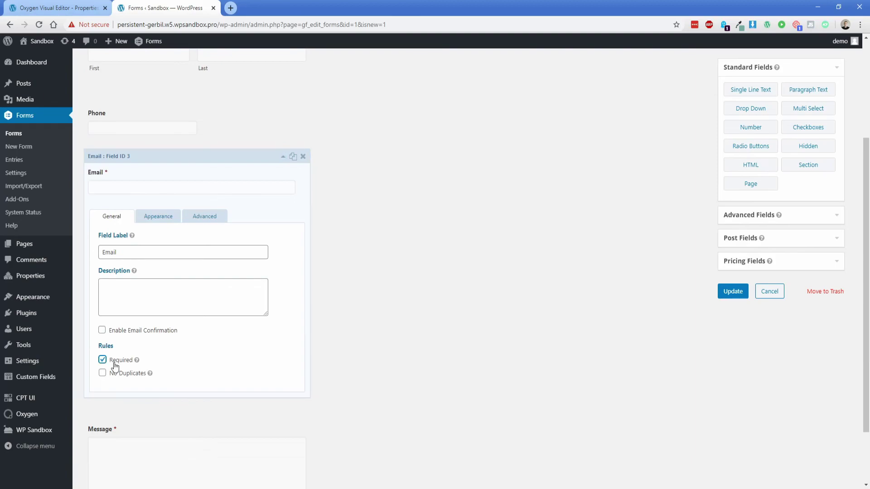
left_click(144, 218)
left_click(120, 427)
left_click(114, 456)
Make the Phone field required with a Large field size
scroll(165, 402, "up", 2)
left_click(137, 222)
left_click(103, 409)
left_click(158, 246)
left_click(125, 457)
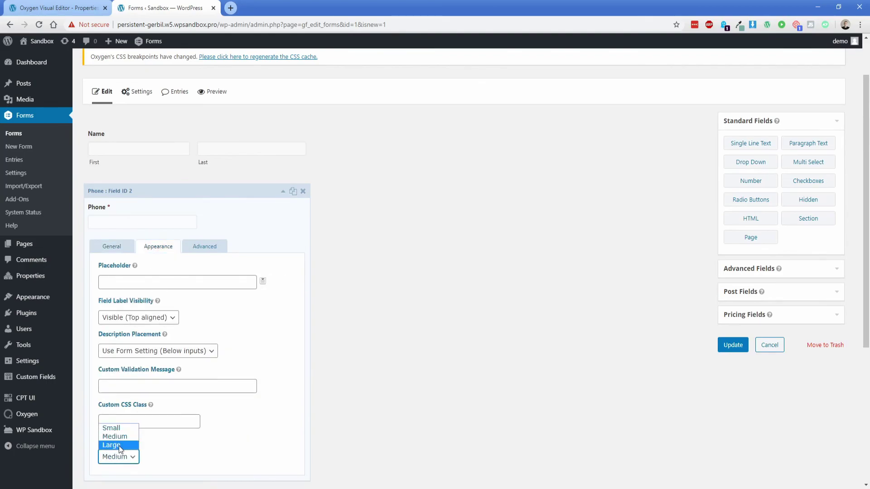
left_click(111, 445)
Mark the Name field required and update the form
left_click(139, 152)
left_click(103, 445)
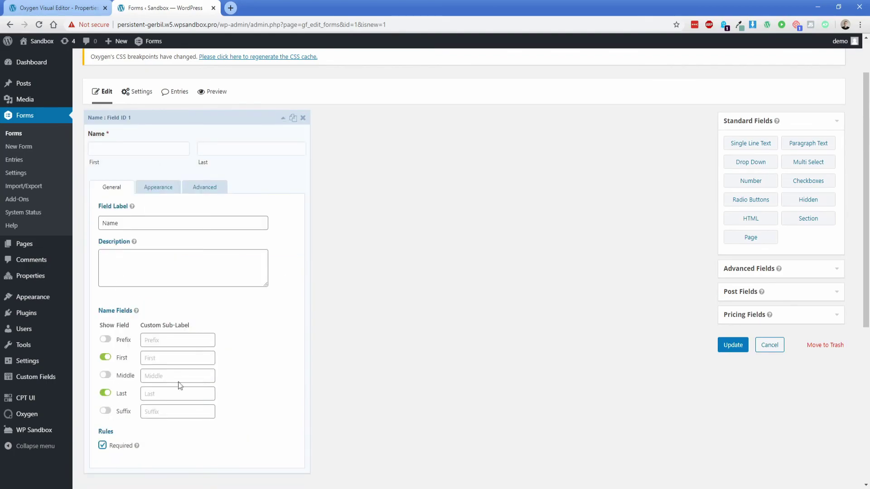
left_click(730, 349)
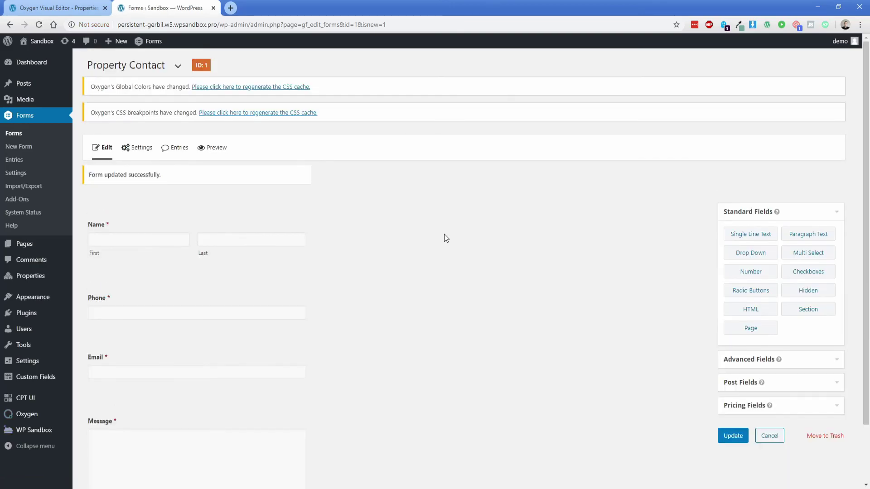
Edit the Admin Notification, replacing the subject wording with 'Property Contact Form -'
mouse_move(136, 148)
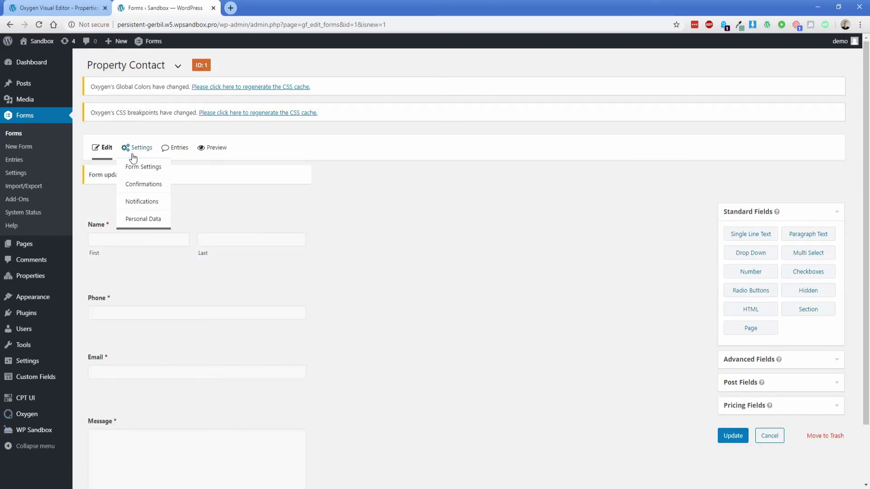
left_click(142, 205)
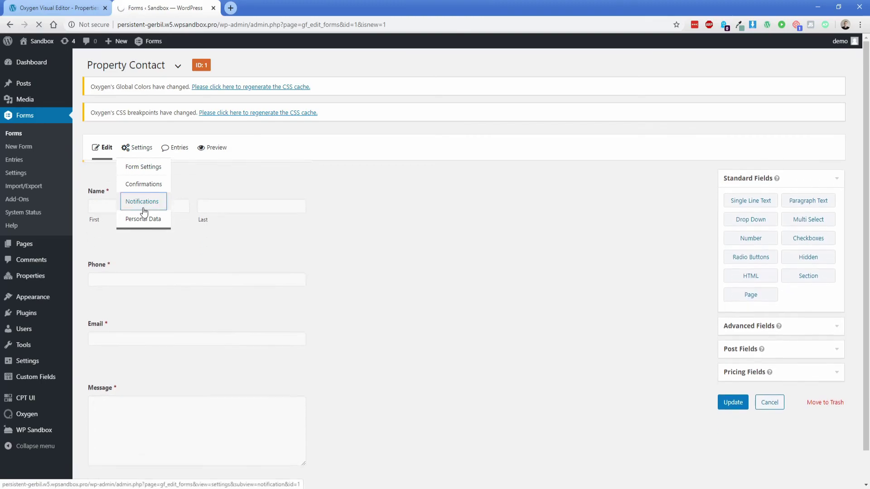
left_click(194, 236)
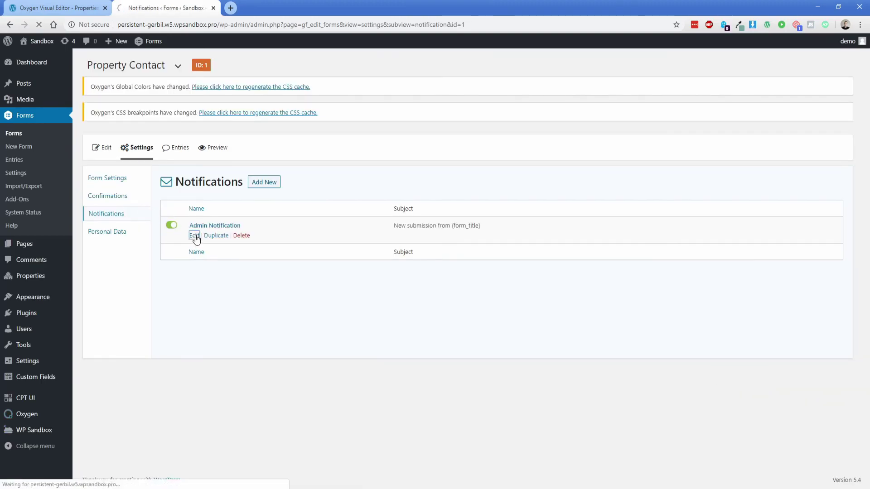
scroll(243, 302, "down", 3)
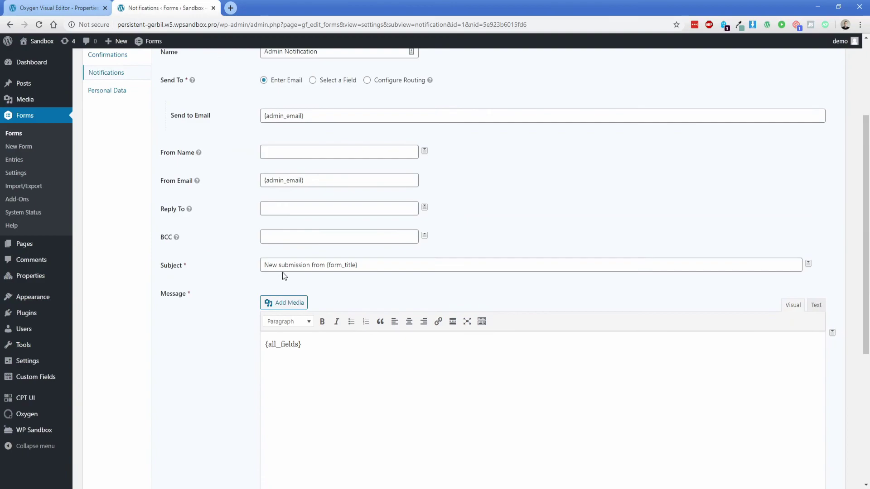
left_click_drag(279, 265, 324, 269)
type("Property Contac")
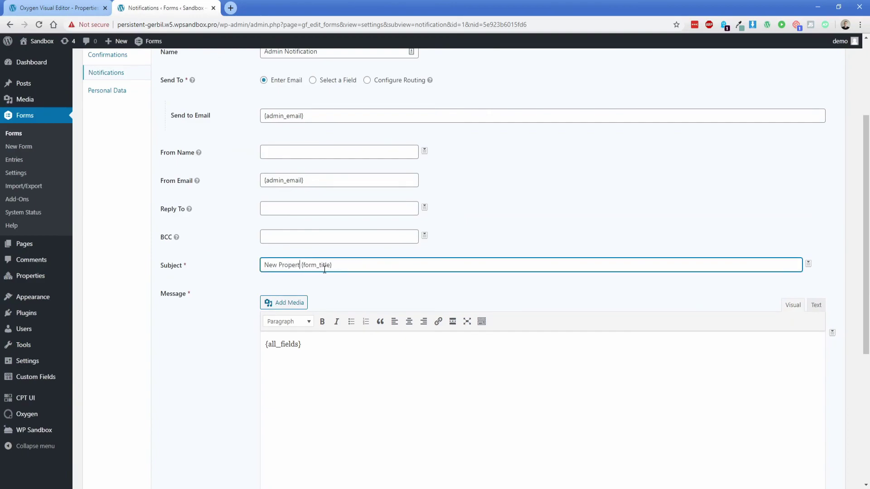
type("t Form -")
key("shift+End")
key("Delete")
Append the {embed_post:post_title} merge tag to the notification subject
left_click(808, 265)
left_click_drag(806, 292, 809, 324)
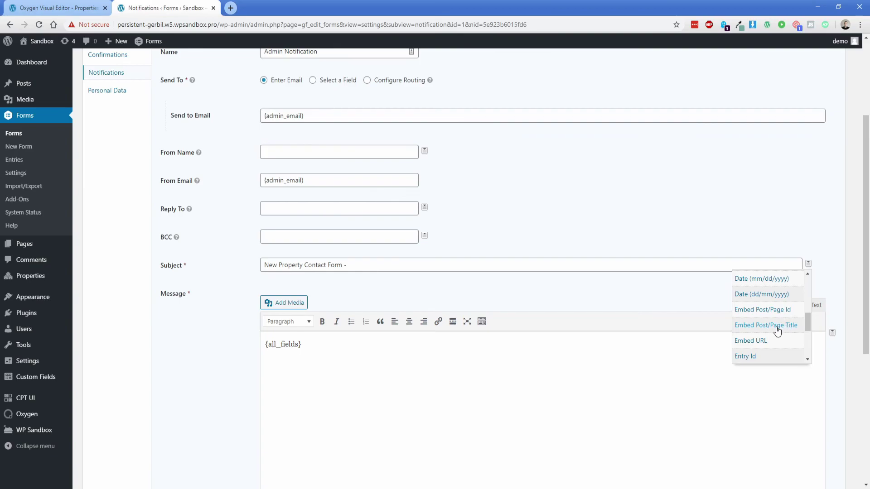
left_click(776, 327)
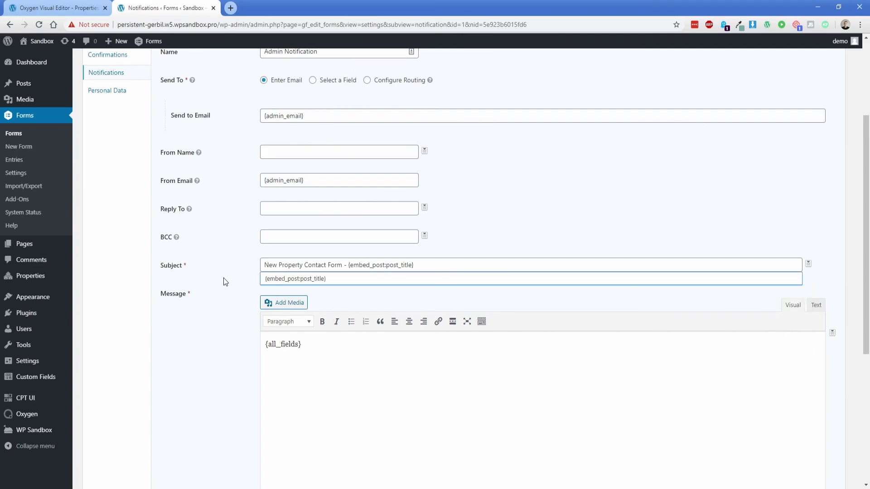
left_click(49, 7)
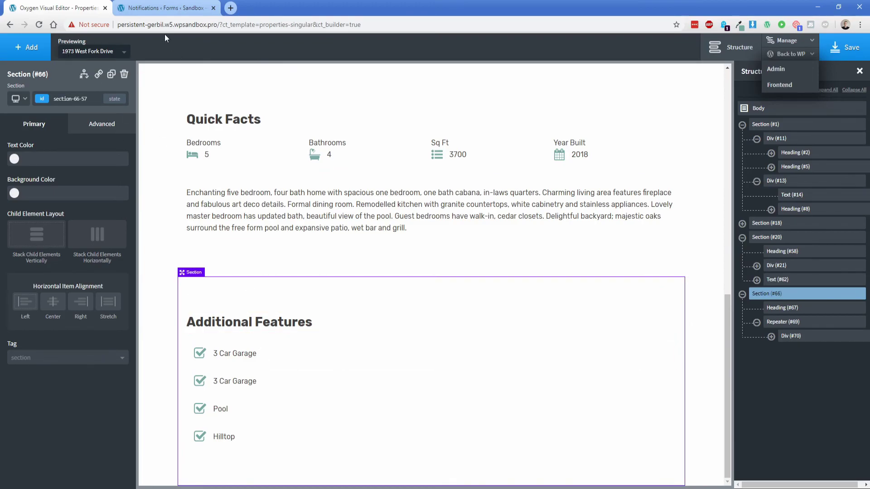
key("ctrl+Tab")
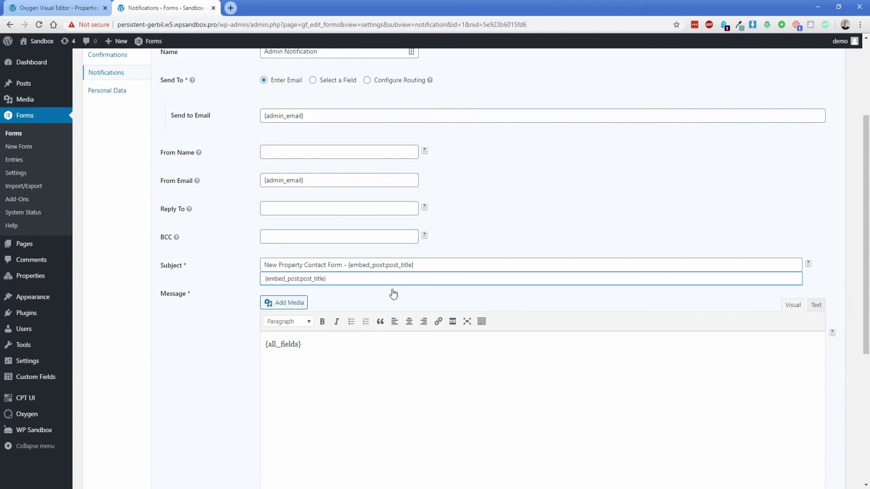
Add a 'Submitted on page {embed_post:post_title}' line to the message and update the notification
scroll(194, 374, "down", 1)
left_click(319, 301)
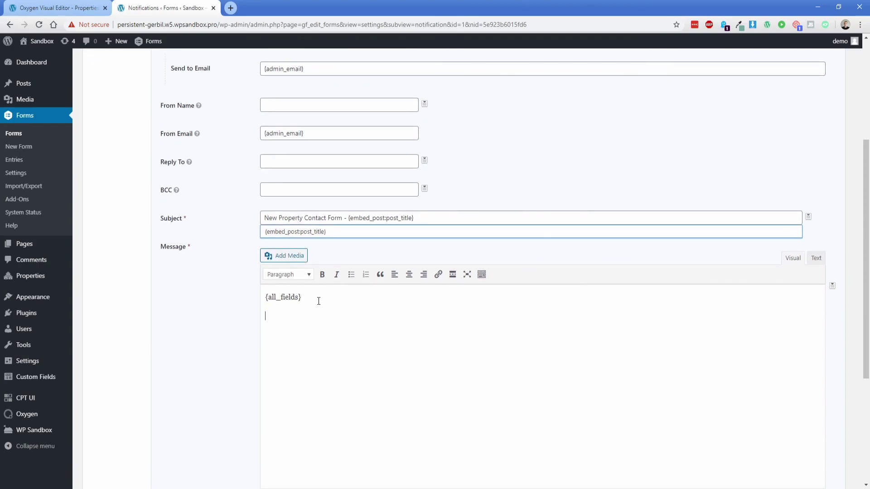
key("Return")
type("Subject")
key("BackSpace")
key("BackSpace")
key("BackSpace")
key("BackSpace")
type("mitted on page")
left_click_drag(347, 218, 413, 218)
key("ctrl+c")
left_click(340, 319)
key("ctrl+v")
scroll(213, 379, "down", 4)
left_click(193, 410)
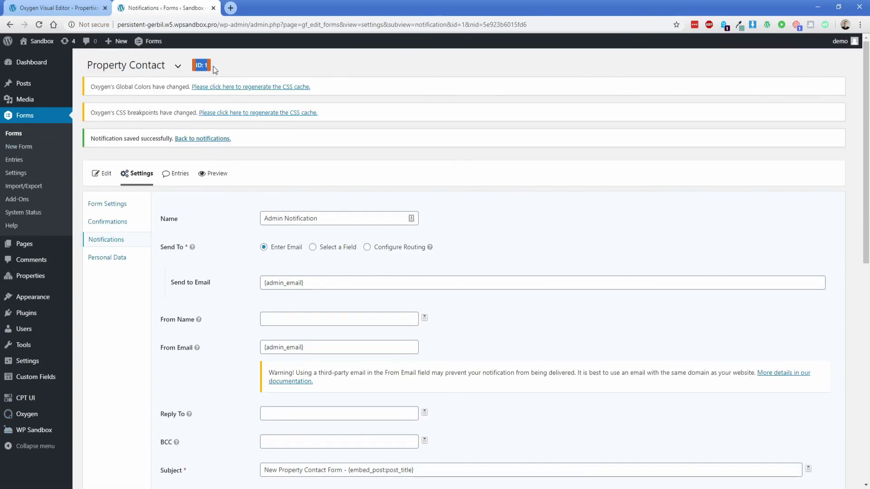
left_click(57, 8)
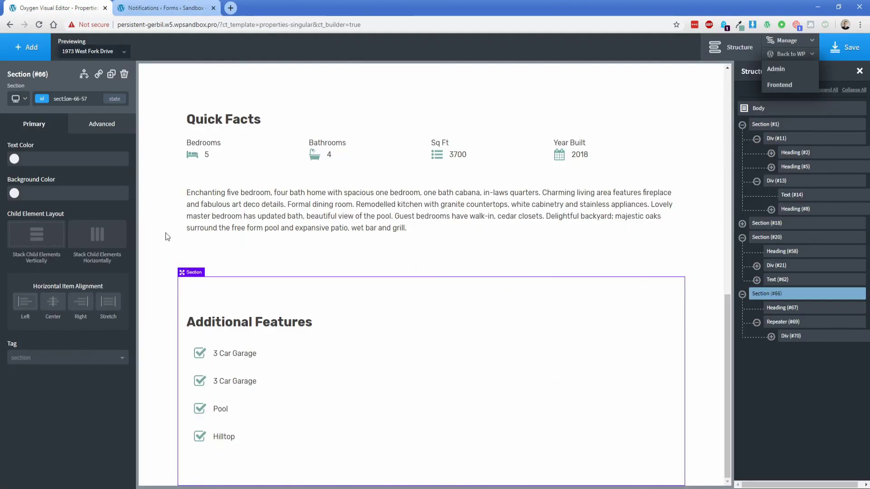
Add a Shortcode element containing [gravityforms id=1 title=false description=false ajax=true]
left_click(29, 53)
type("short")
left_click(45, 104)
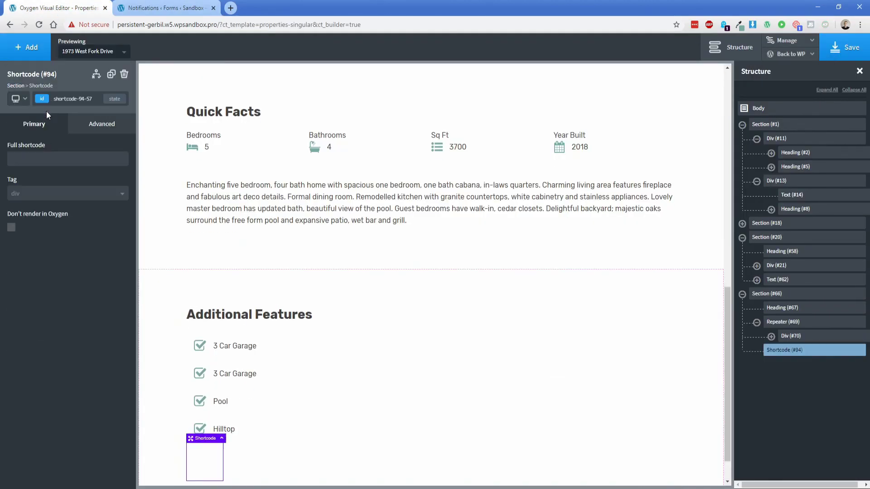
left_click(50, 157)
type("[gravityforms id=1 title=false description=false ajax=true")
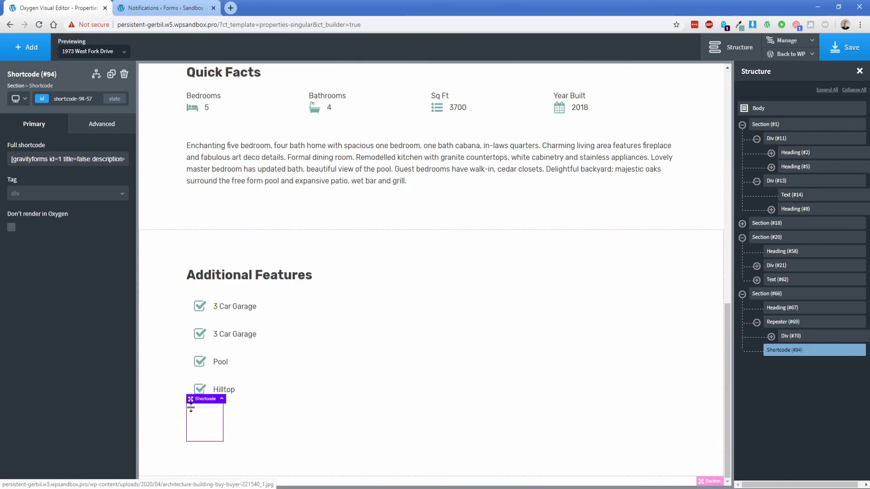
Set the shortcode element's width to 100% and save the template
left_click(102, 124)
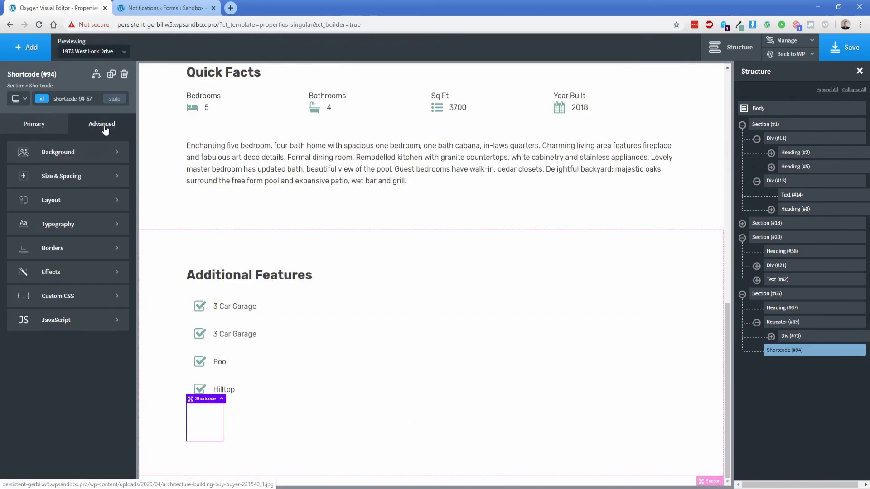
left_click(72, 175)
left_click(39, 250)
left_click(42, 245)
type("100")
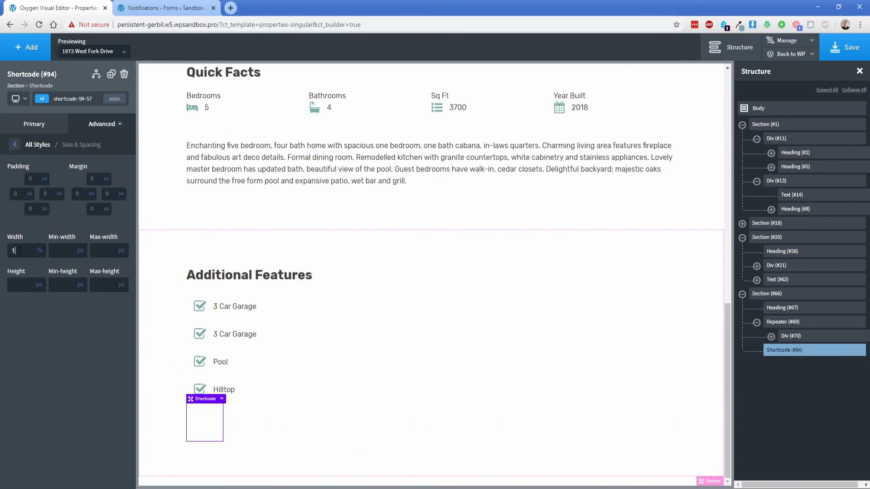
left_click(137, 312)
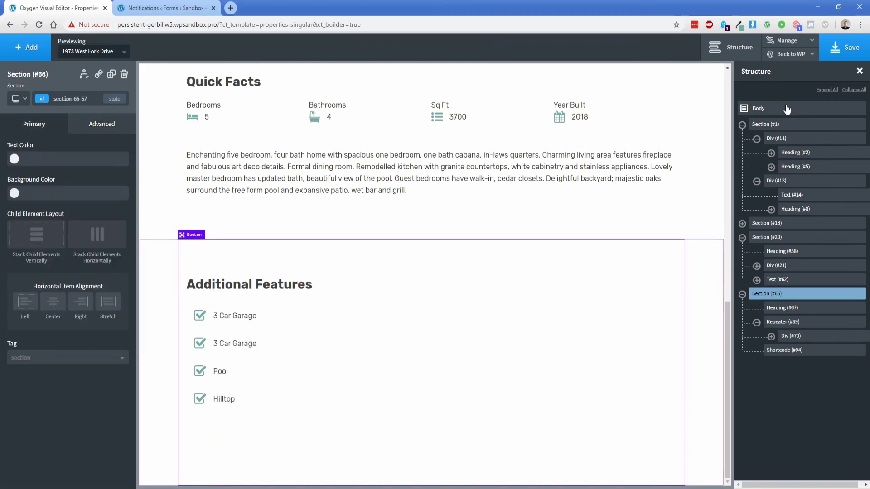
left_click(836, 48)
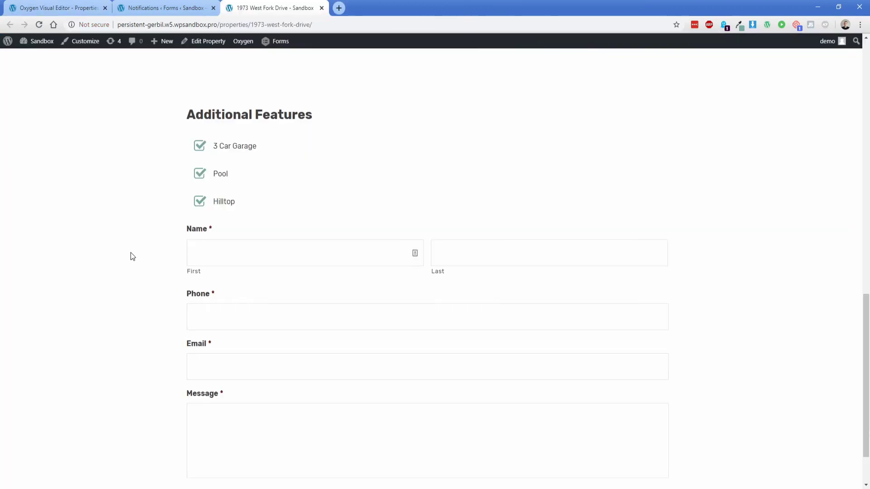
Test the contact form's First name, Last name, Phone, Email and Message fields
scroll(166, 213, "down", 2)
left_click(212, 188)
left_click(457, 184)
left_click(270, 250)
left_click(262, 305)
left_click(263, 370)
left_click(245, 299)
left_click(241, 250)
left_click(245, 182)
left_click(445, 179)
left_click(245, 252)
left_click(121, 253)
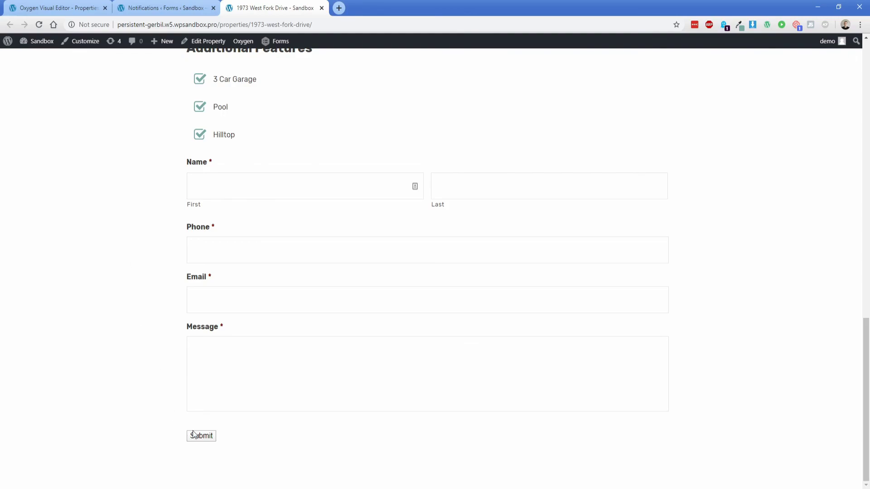
Recheck the Message and Email fields while scrolling through the property page
left_click(246, 378)
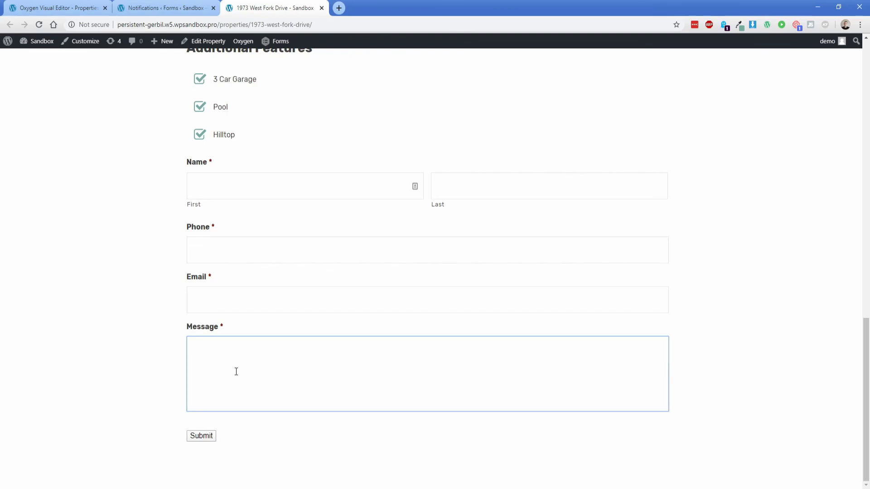
left_click(153, 345)
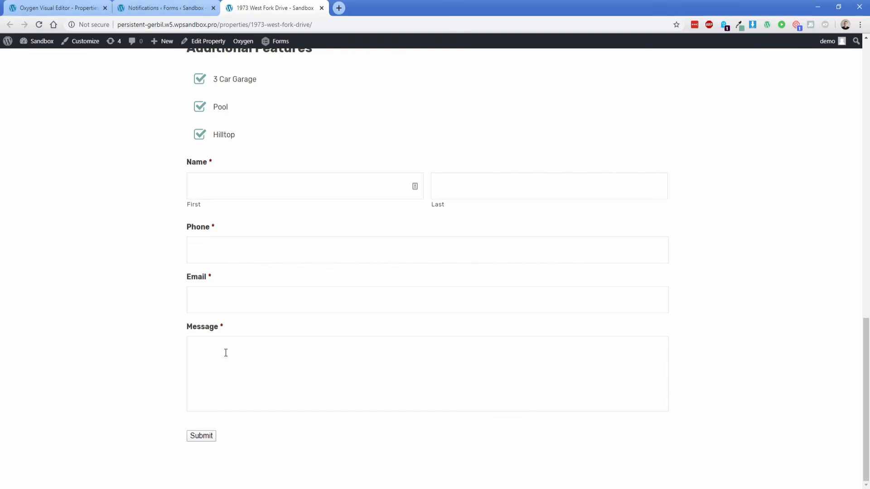
left_click(222, 307)
left_click(141, 288)
scroll(142, 287, "up", 16)
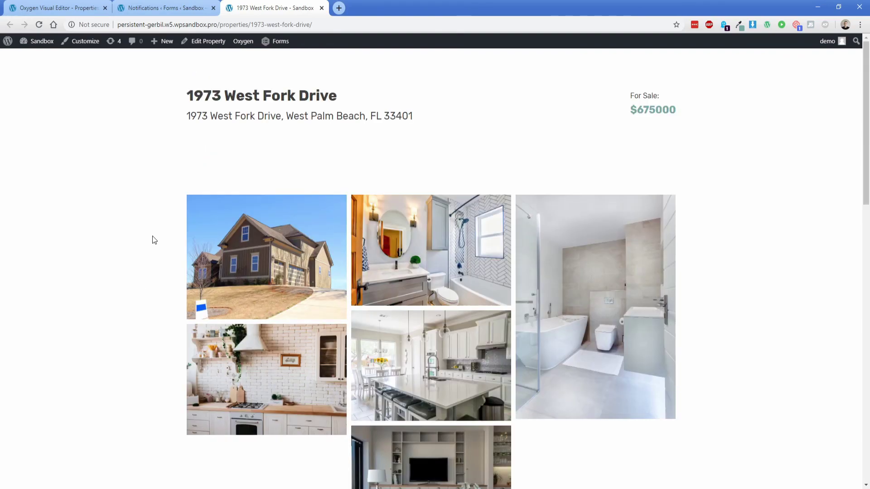
scroll(154, 240, "down", 8)
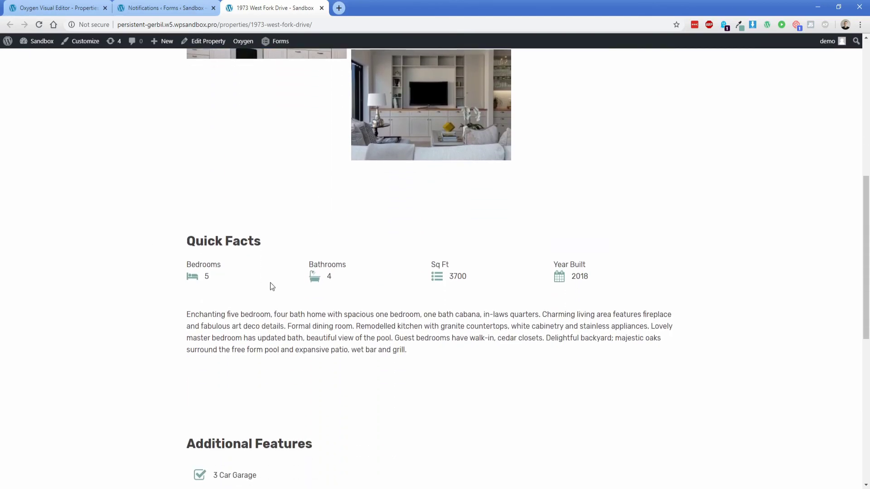
scroll(281, 284, "down", 6)
scroll(124, 267, "down", 2)
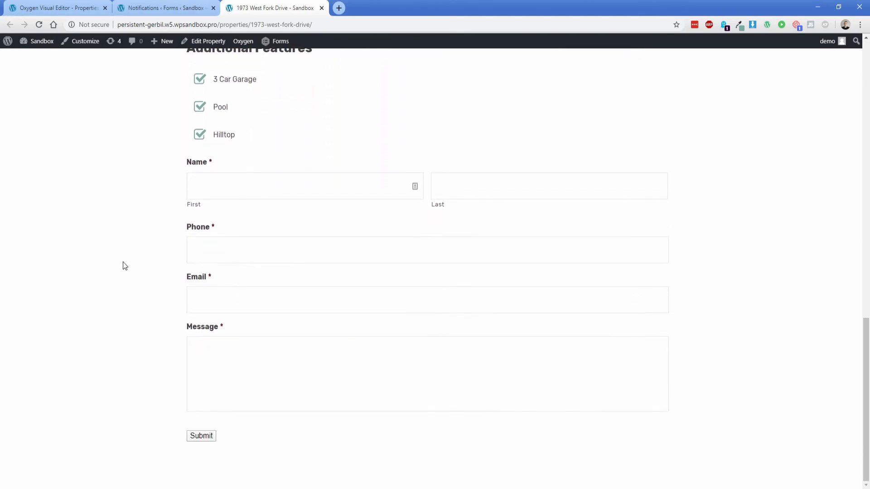
left_click(222, 359)
left_click(160, 323)
Open the /properties/ listing and filter to minimum 4 bedrooms and 2 bathrooms
left_click_drag(220, 24, 358, 26)
key("BackSpace")
key("Return")
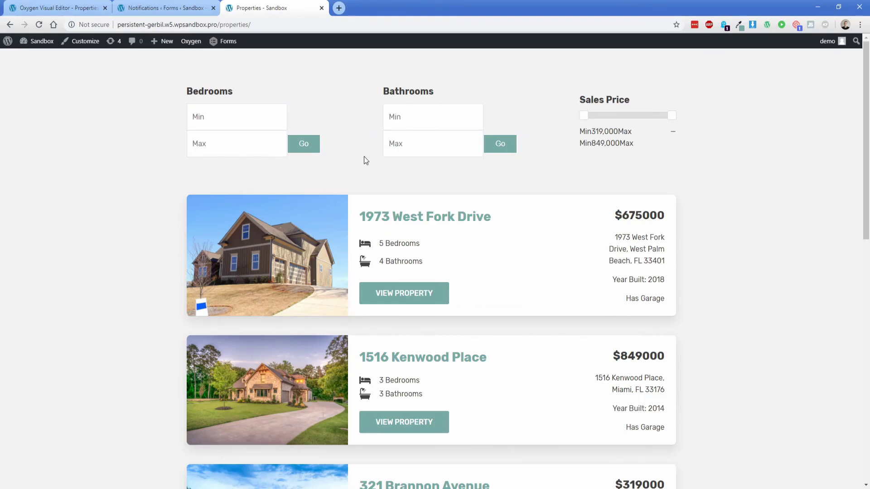
left_click(227, 113)
type("4")
left_click(411, 114)
type("2")
left_click(500, 144)
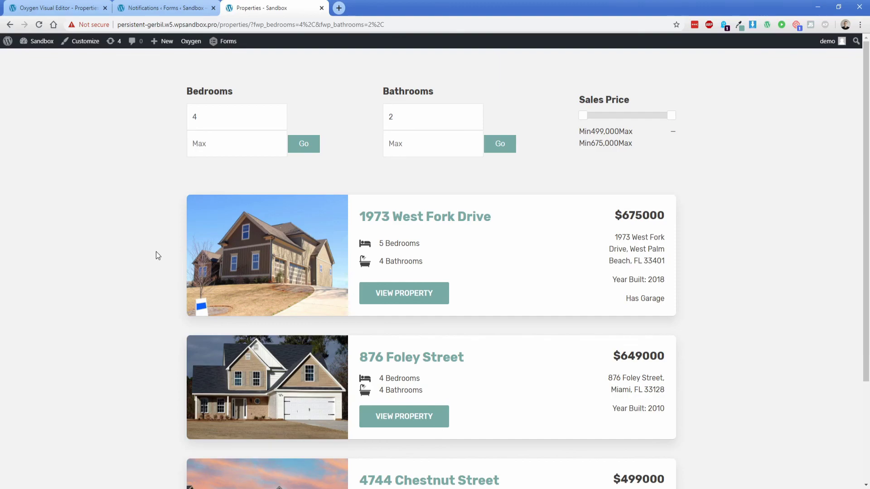
Raise the minimum bathrooms filter to 4 and reapply it
scroll(156, 252, "down", 3)
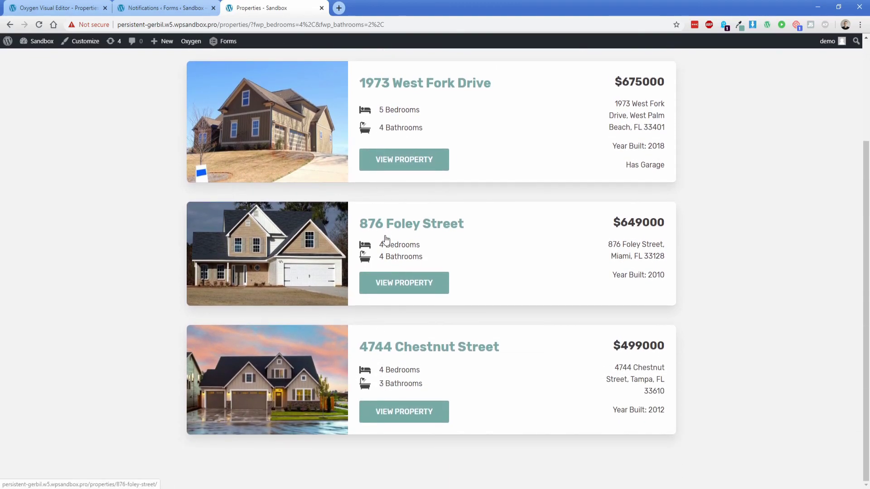
scroll(458, 373, "up", 3)
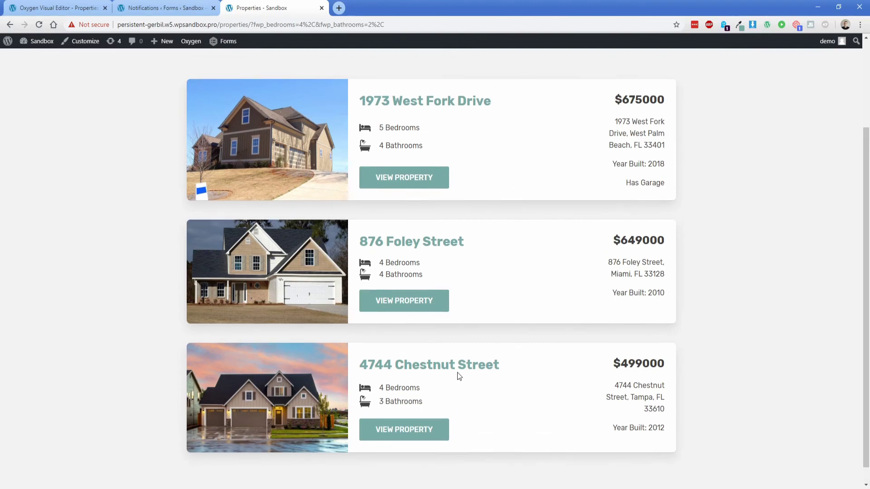
double_click(399, 119)
type("4")
left_click(500, 144)
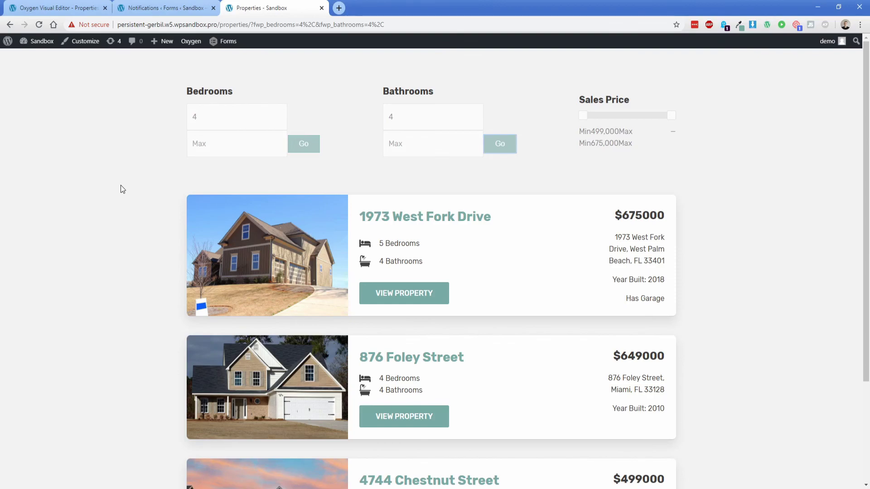